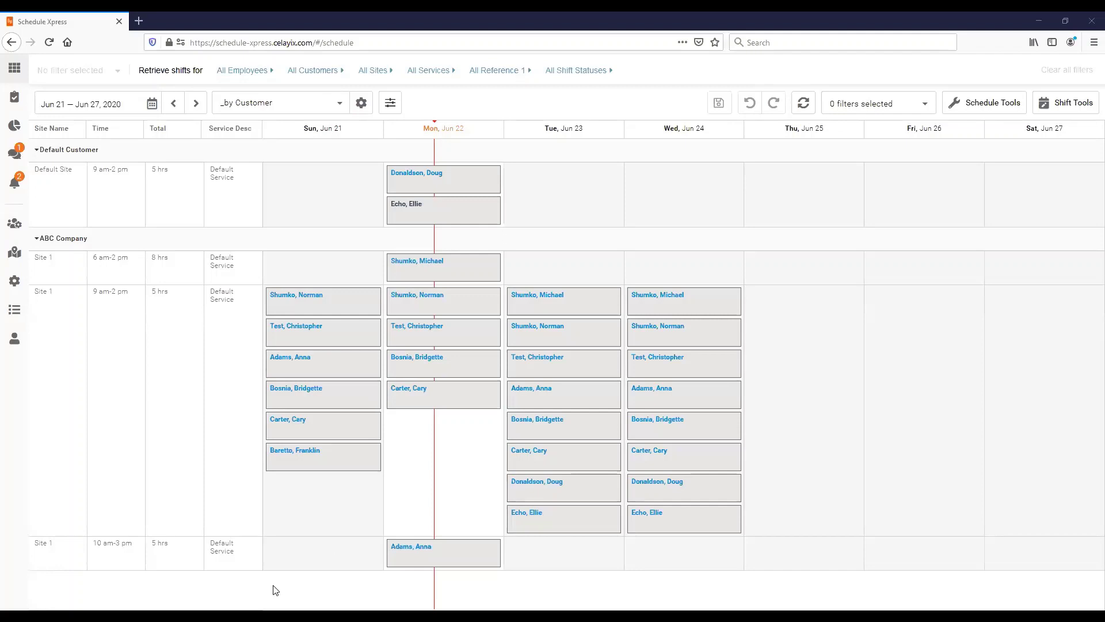
Browse the schedule tools and shift tools menus, then close them.
{"action": "mouse_move", "coordinate": [442, 300]}
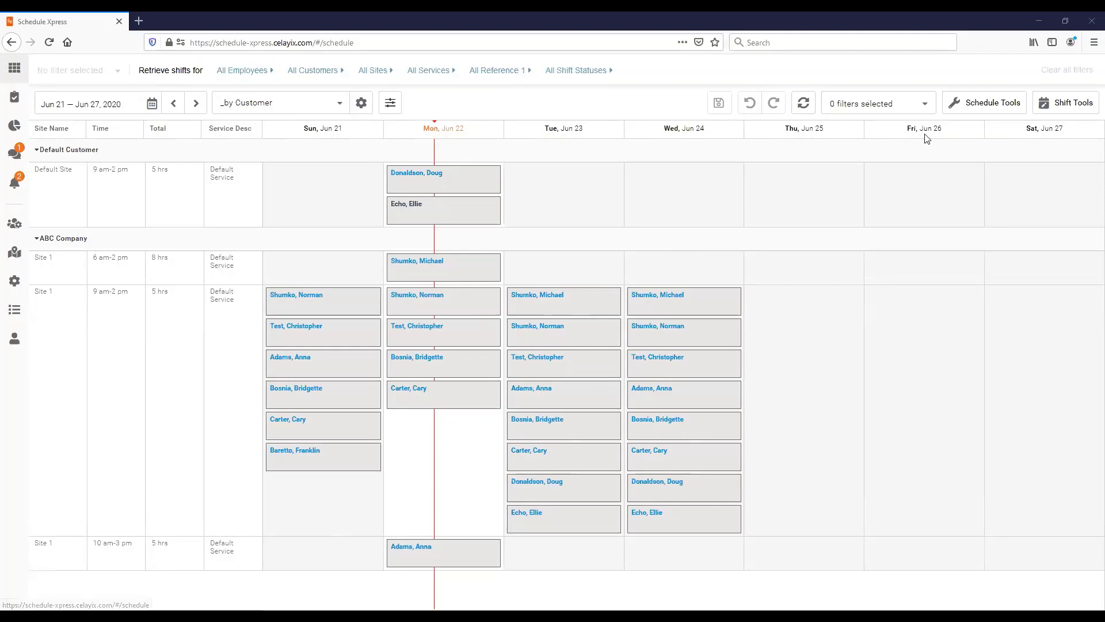
{"action": "left_click", "coordinate": [986, 111]}
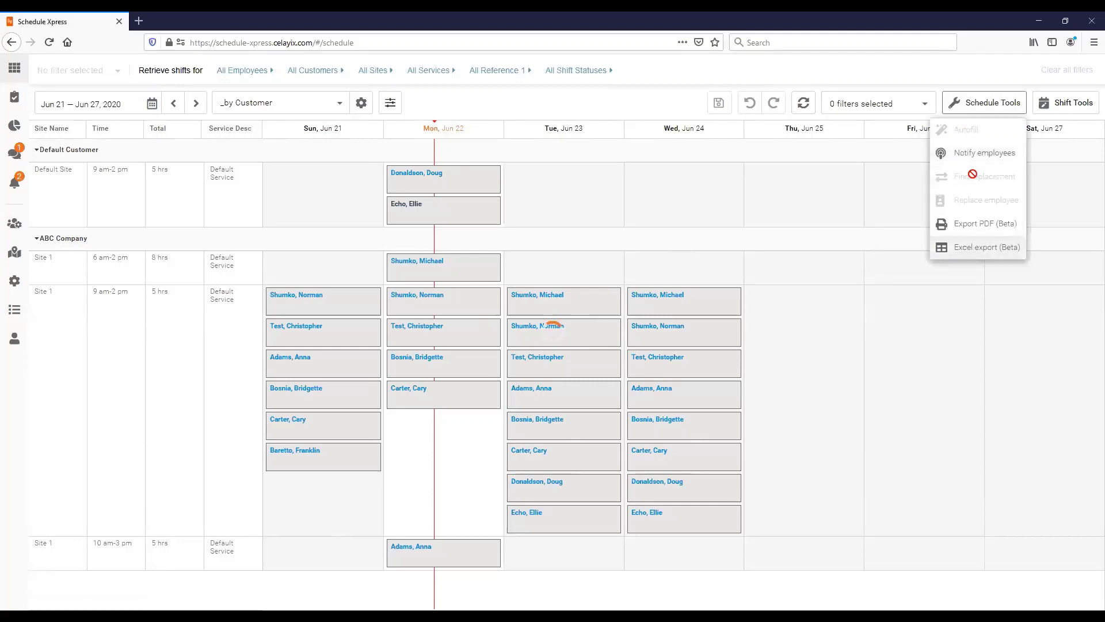
{"action": "left_click", "coordinate": [1079, 102]}
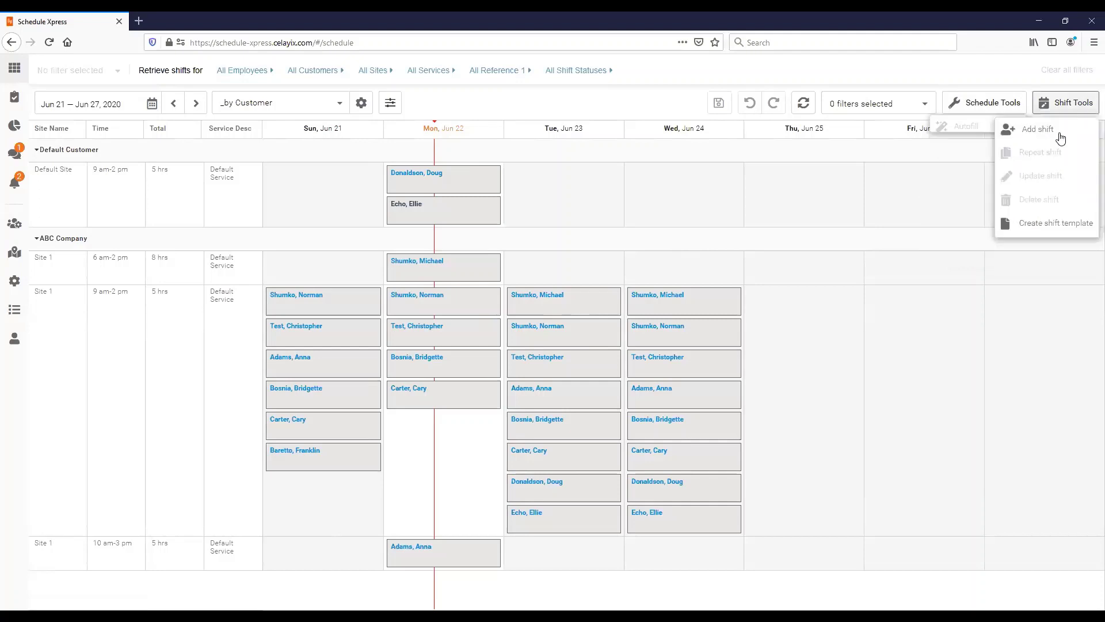
{"action": "left_click", "coordinate": [1004, 102]}
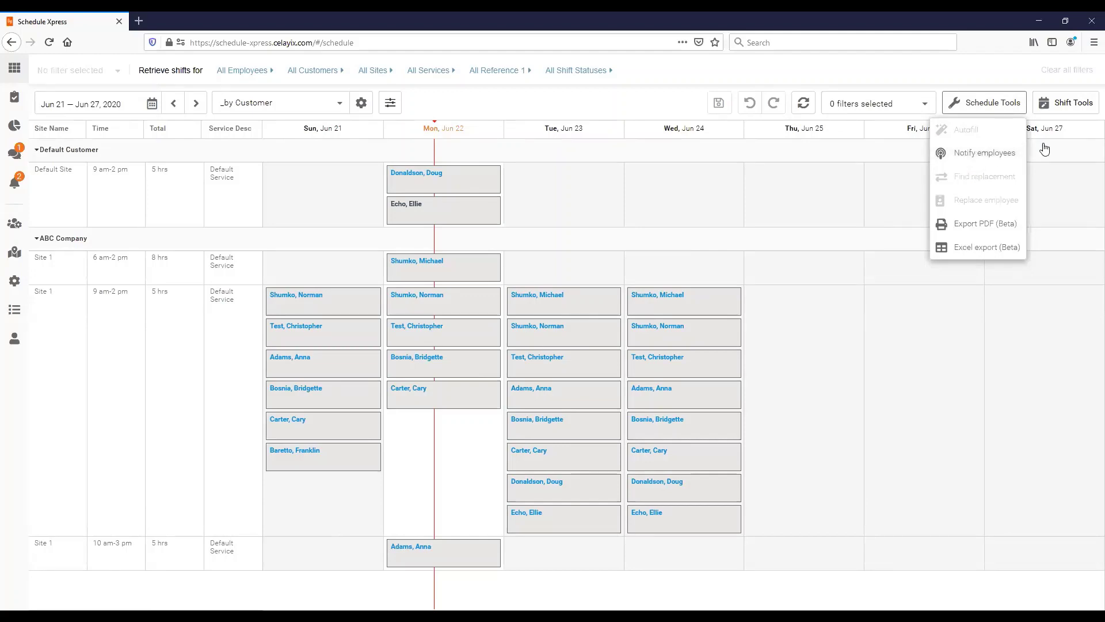
{"action": "left_click", "coordinate": [1063, 107]}
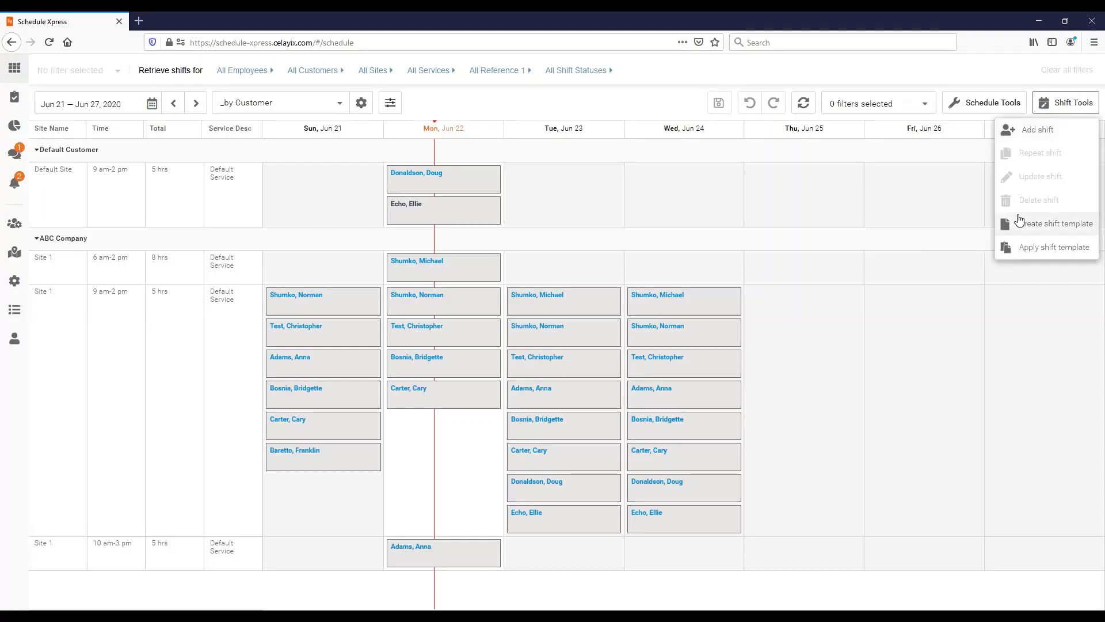
{"action": "left_click", "coordinate": [1065, 106]}
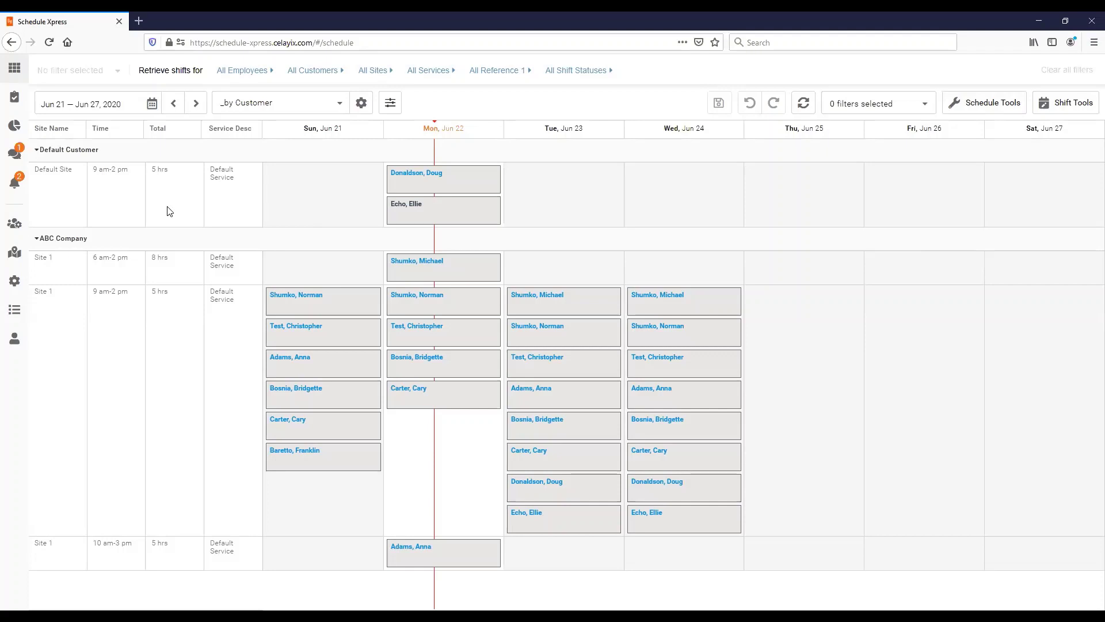
Go to Manage employees and tick, then untick, the first employee.
{"action": "left_click", "coordinate": [16, 224]}
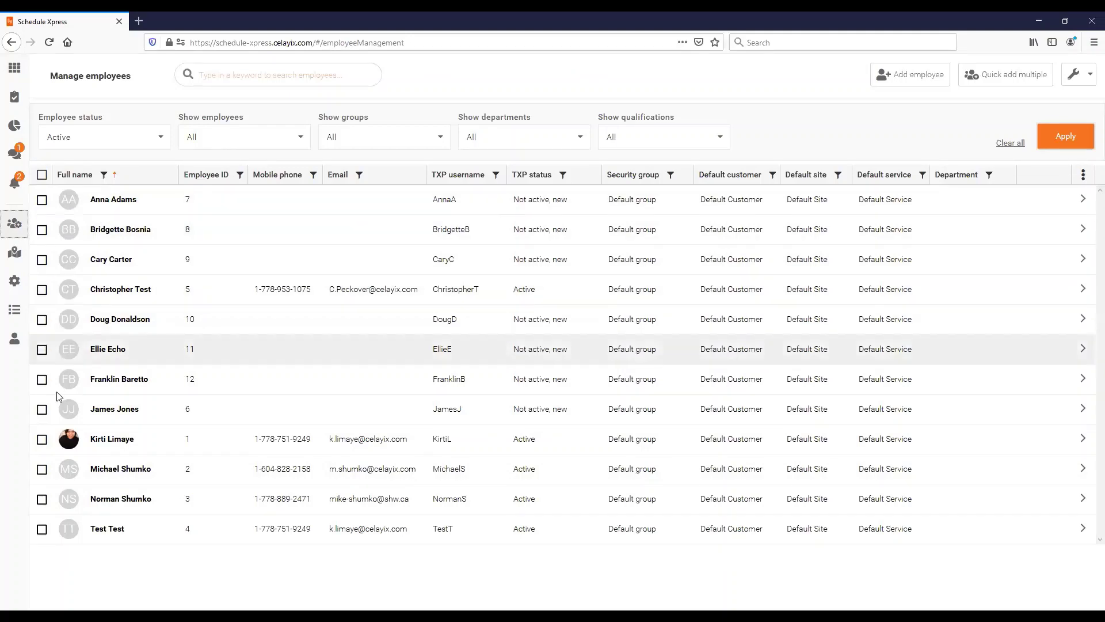
{"action": "left_click", "coordinate": [43, 201]}
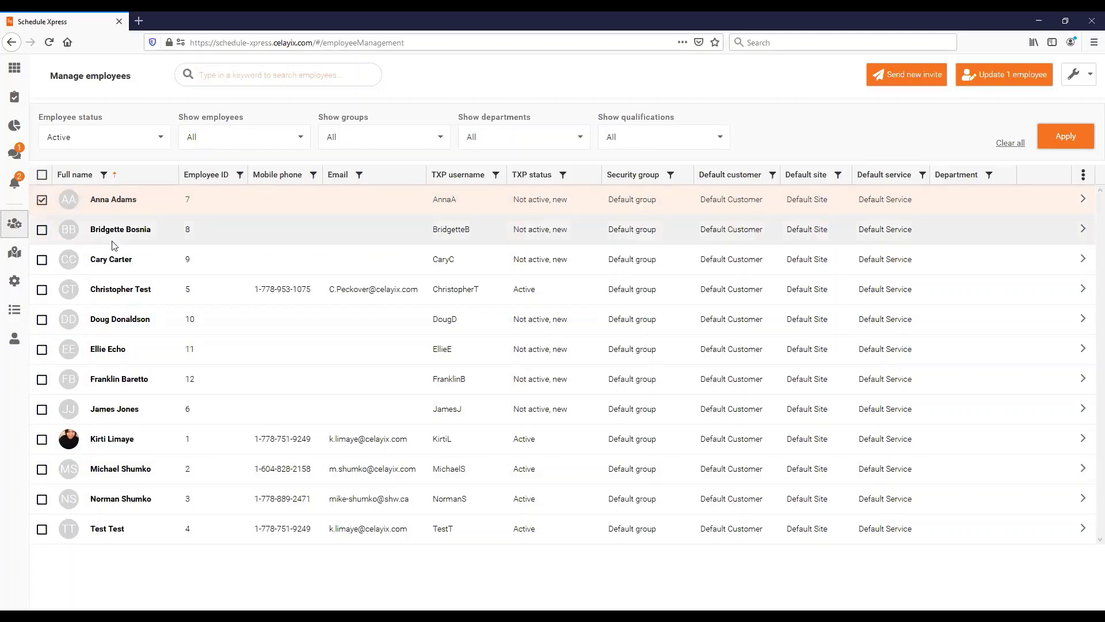
{"action": "left_click", "coordinate": [42, 199]}
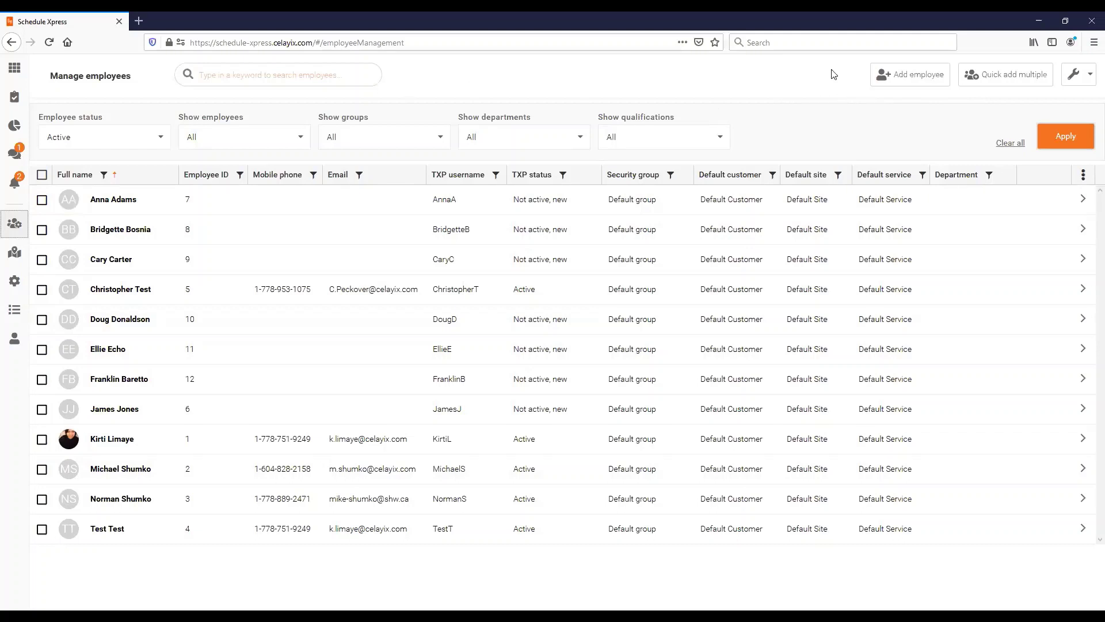
Start a new employee with first name Bryan and last name Test.
{"action": "left_click", "coordinate": [908, 77]}
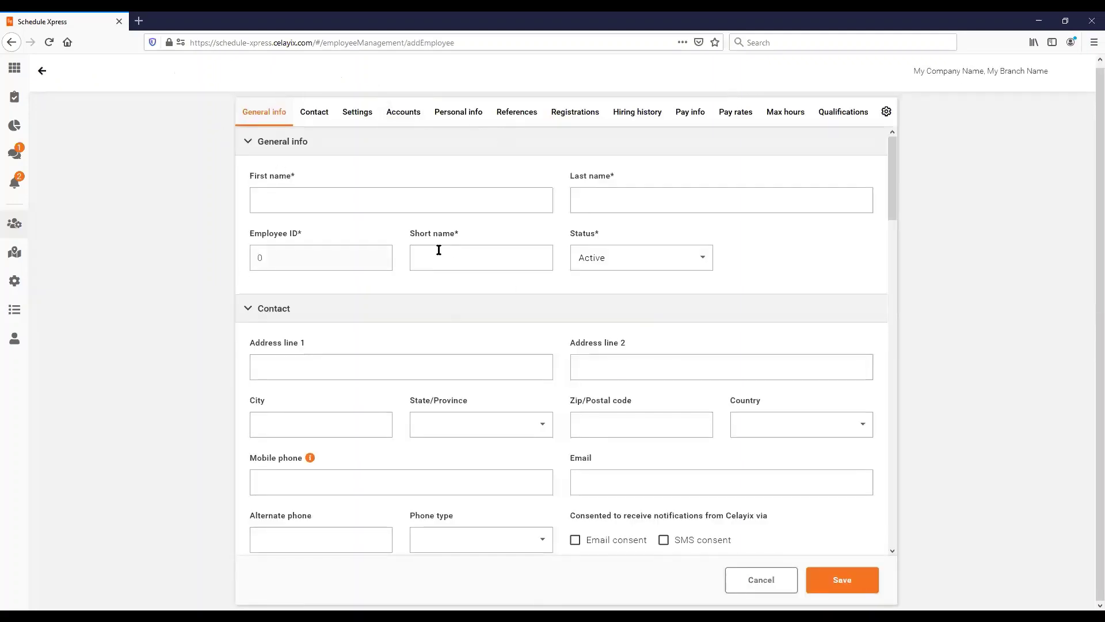
{"action": "left_click", "coordinate": [291, 202]}
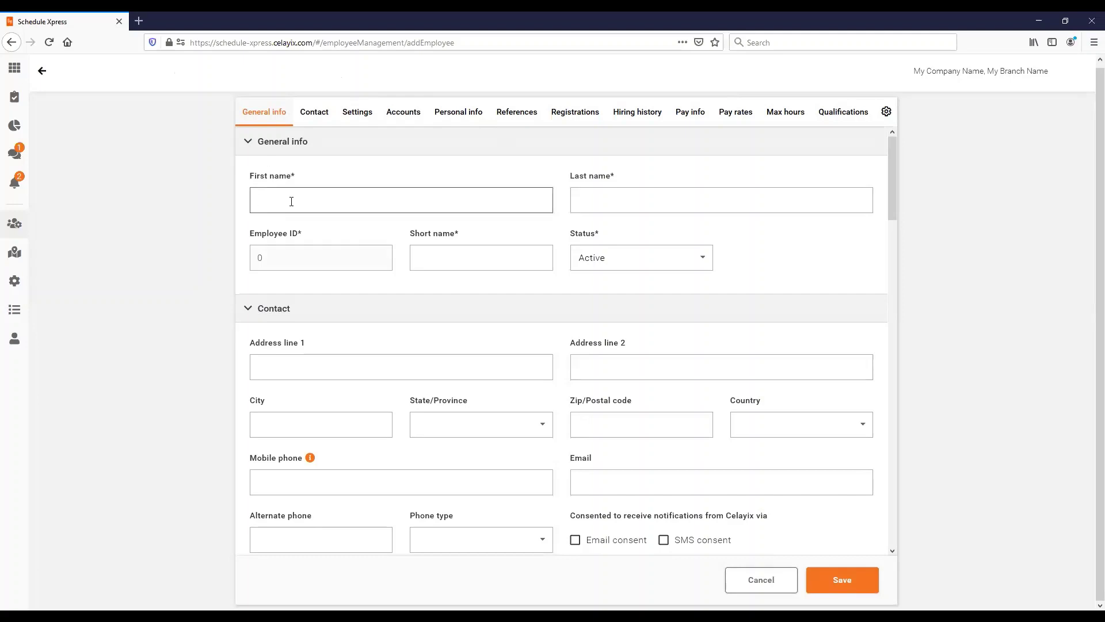
{"action": "type", "text": "Bryan"}
{"action": "key", "text": "Tab"}
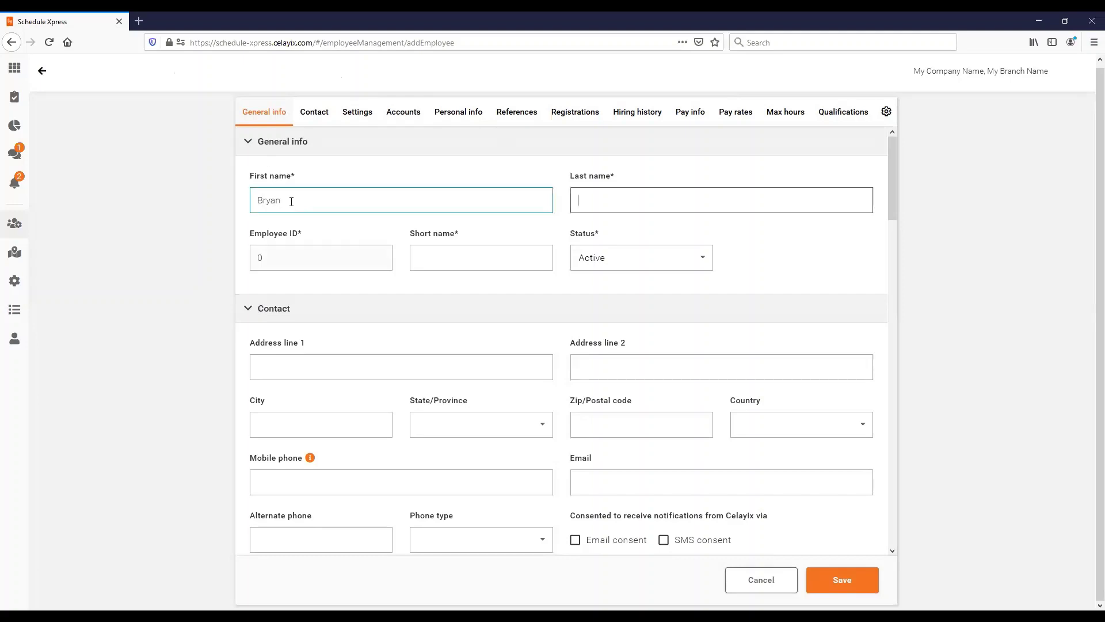
{"action": "type", "text": "Test"}
Accept the auto-filled short name, keep status Active, and scroll down the form.
{"action": "left_click", "coordinate": [478, 258]}
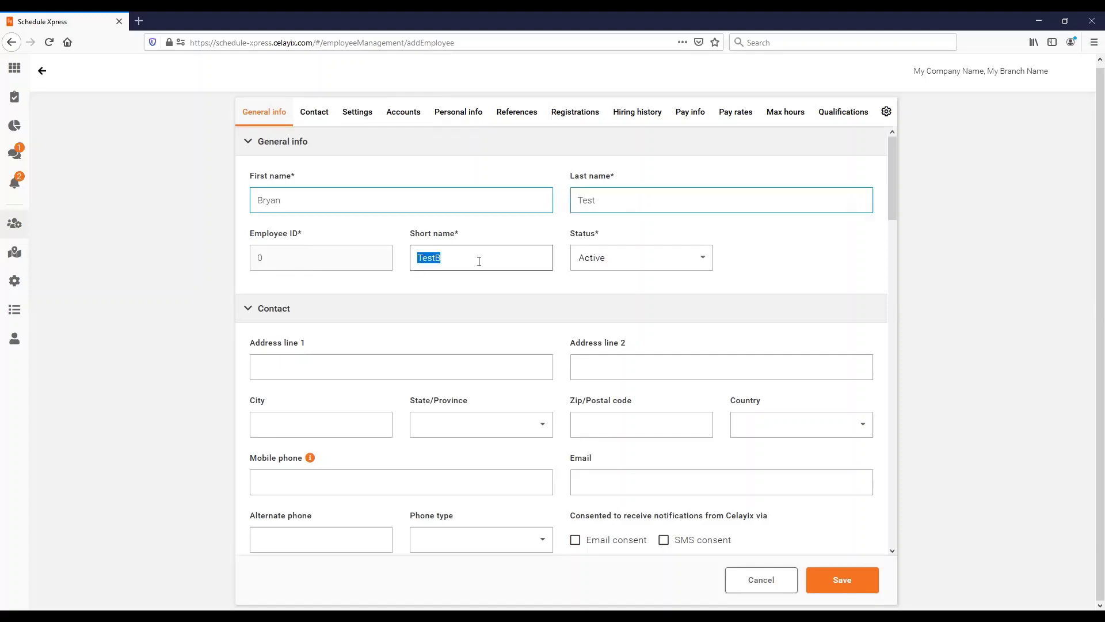
{"action": "left_click", "coordinate": [443, 257]}
{"action": "double_click", "coordinate": [444, 258]}
{"action": "left_click", "coordinate": [512, 257]}
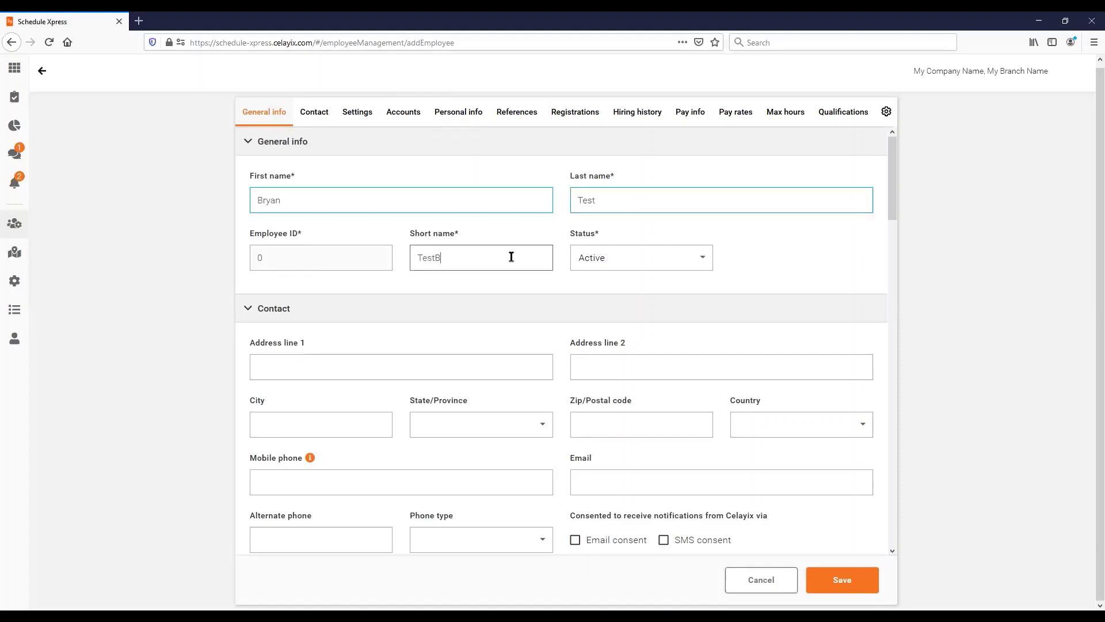
{"action": "left_click", "coordinate": [624, 261]}
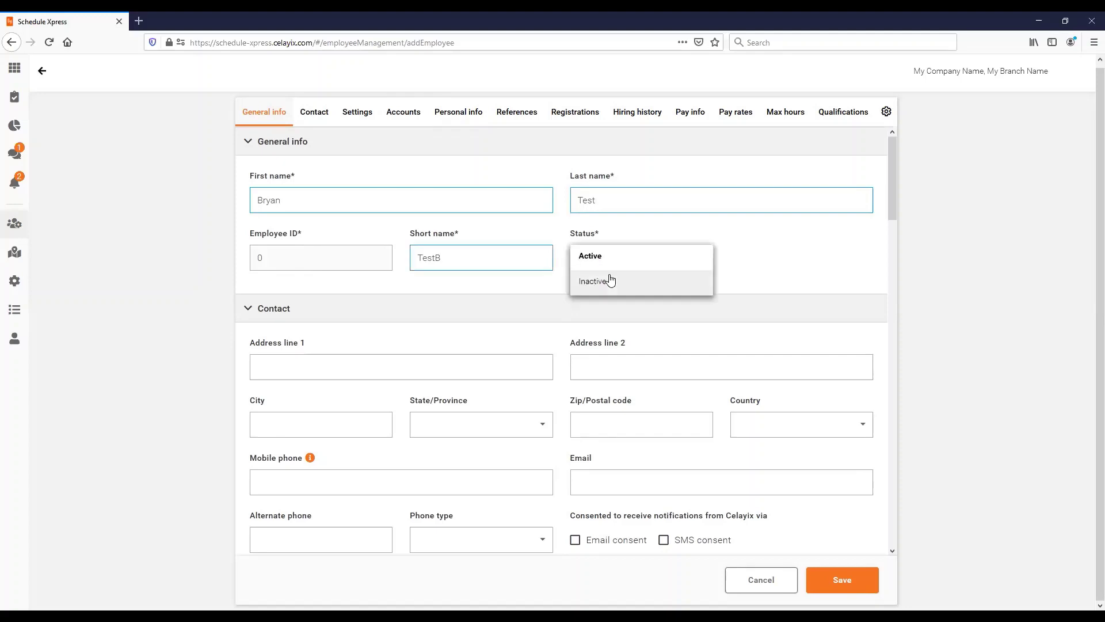
{"action": "left_click", "coordinate": [598, 263]}
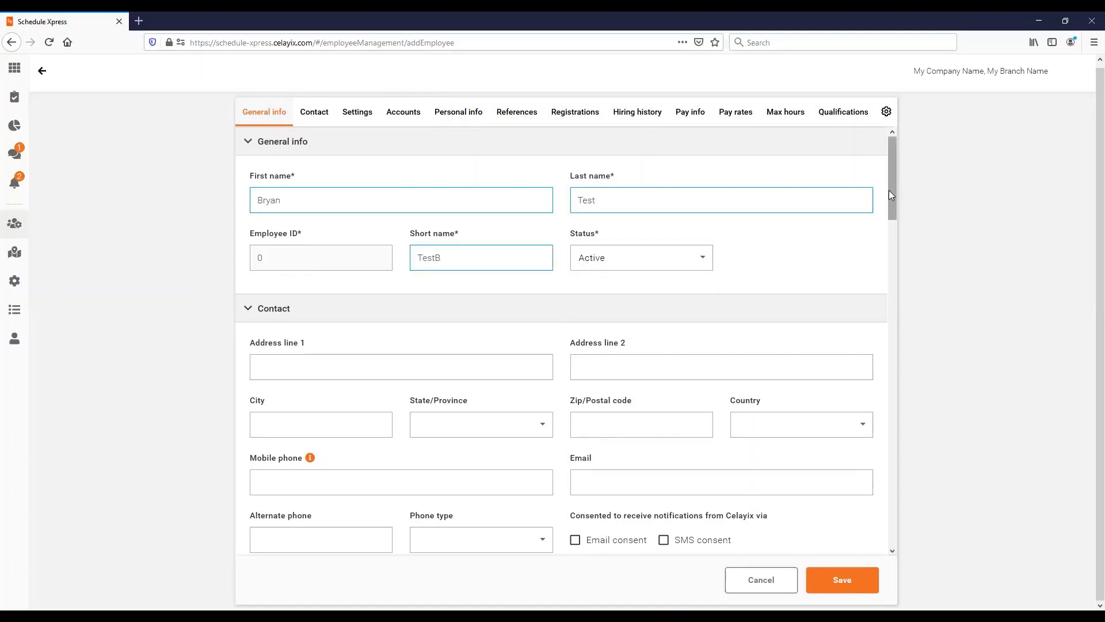
{"action": "left_click_drag", "start_coordinate": [890, 218], "coordinate": [891, 243]}
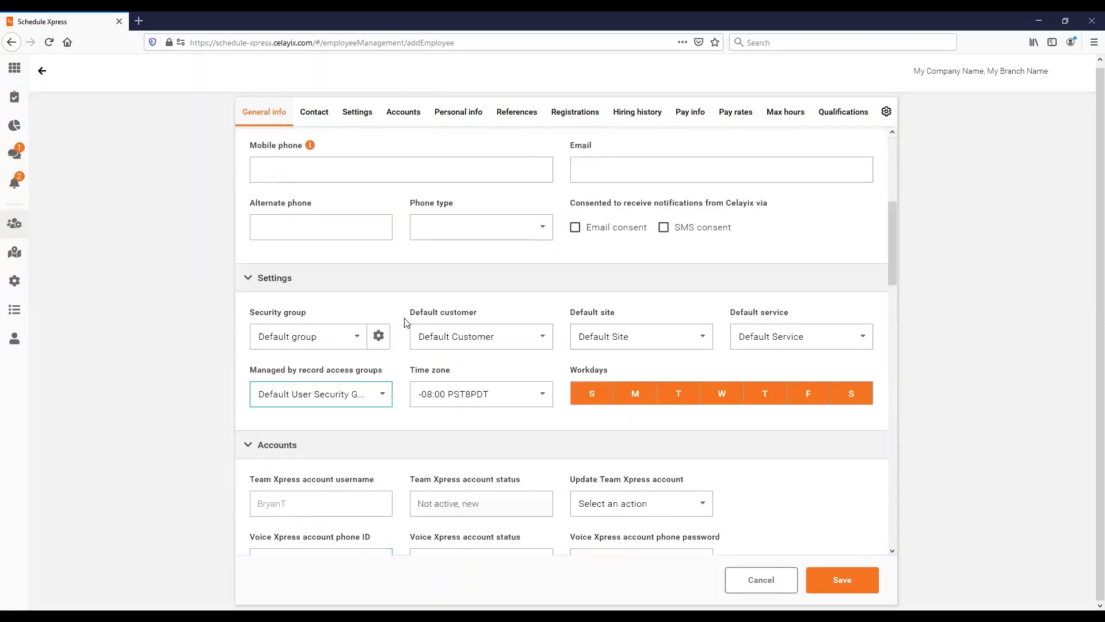
{"action": "scroll", "coordinate": [838, 299], "scroll_direction": "down", "scroll_amount": 4}
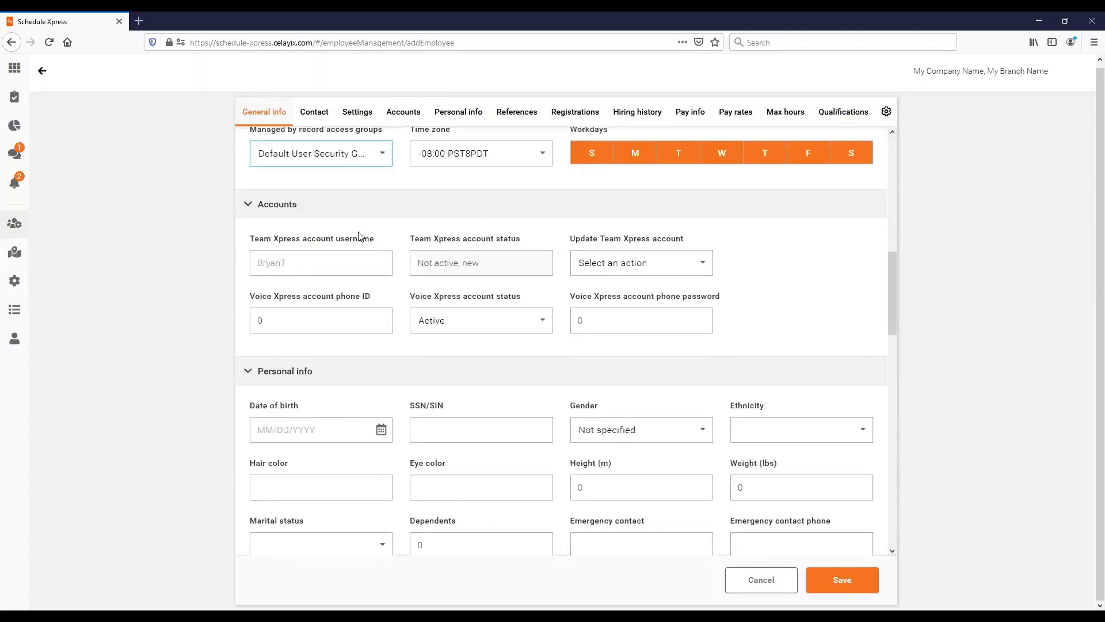
{"action": "left_click_drag", "start_coordinate": [892, 286], "coordinate": [891, 319]}
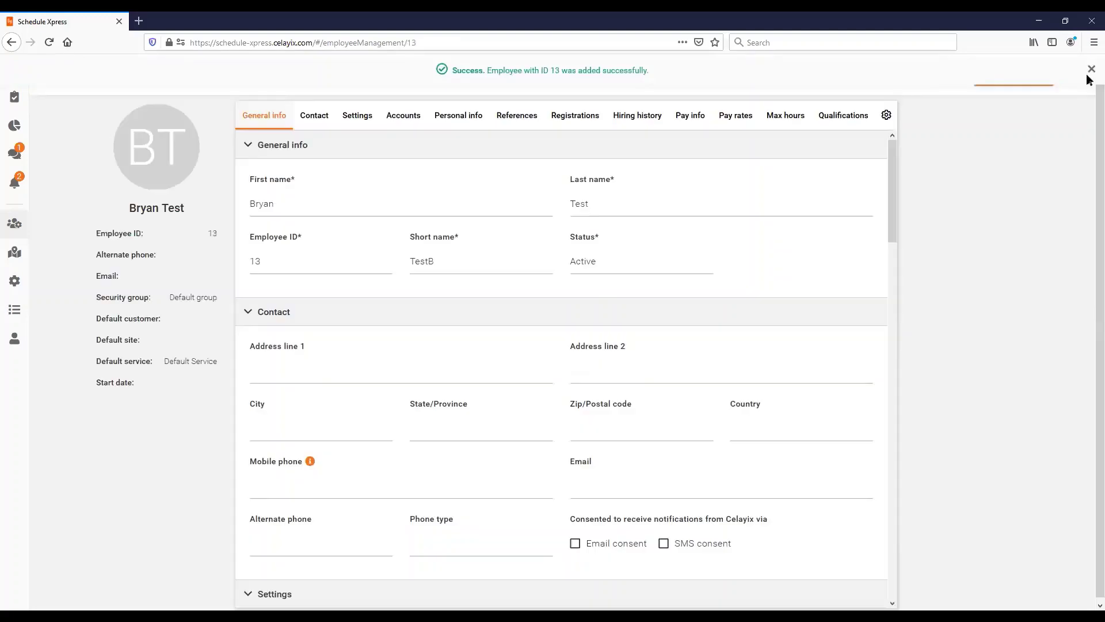
Dismiss the success banner, return to the employee list, and select Bryan Test (ID 13).
{"action": "left_click", "coordinate": [1091, 69]}
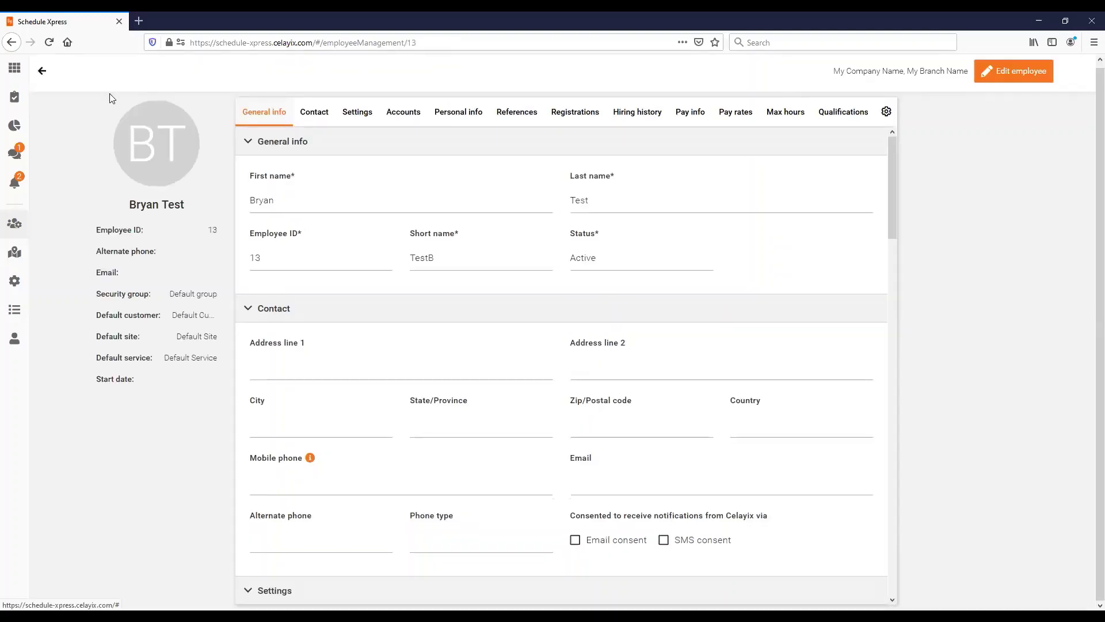
{"action": "left_click", "coordinate": [40, 73]}
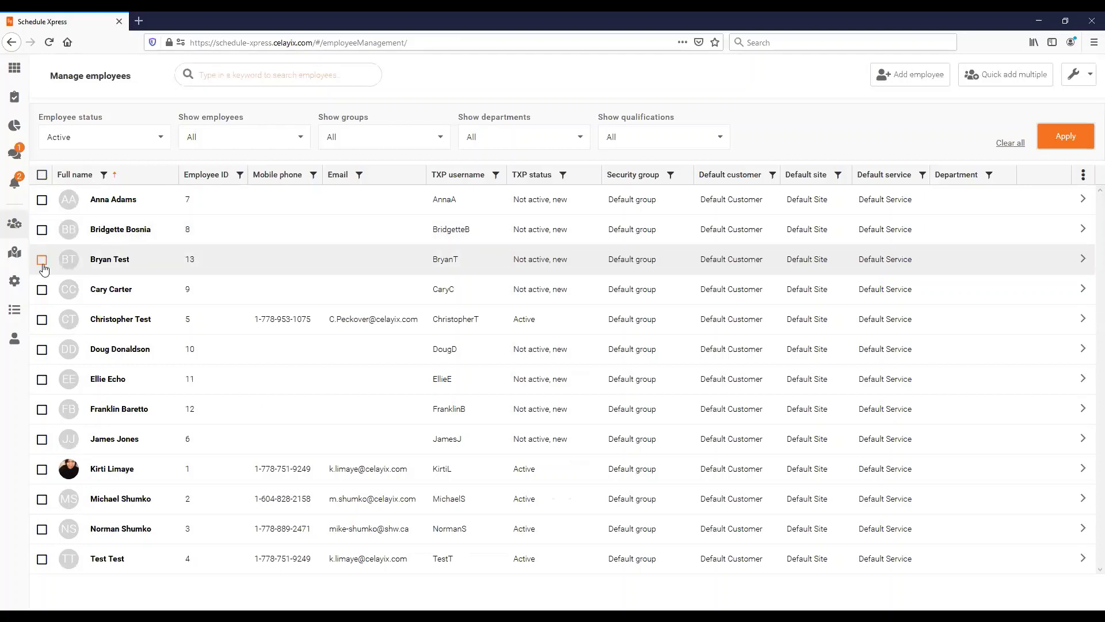
{"action": "left_click", "coordinate": [42, 261]}
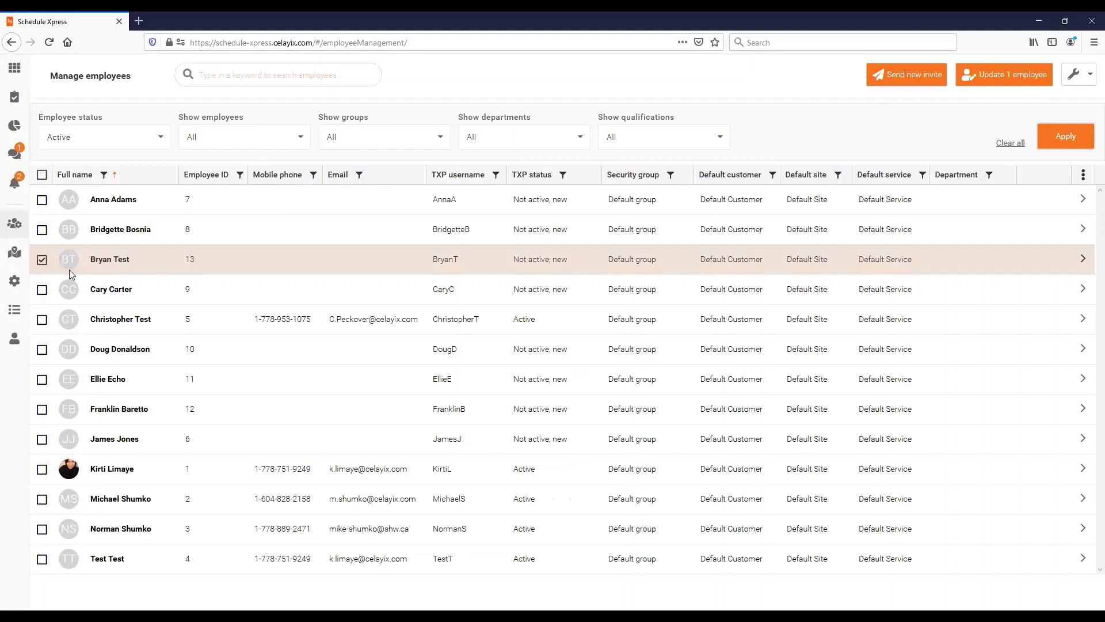
{"action": "left_click", "coordinate": [42, 261]}
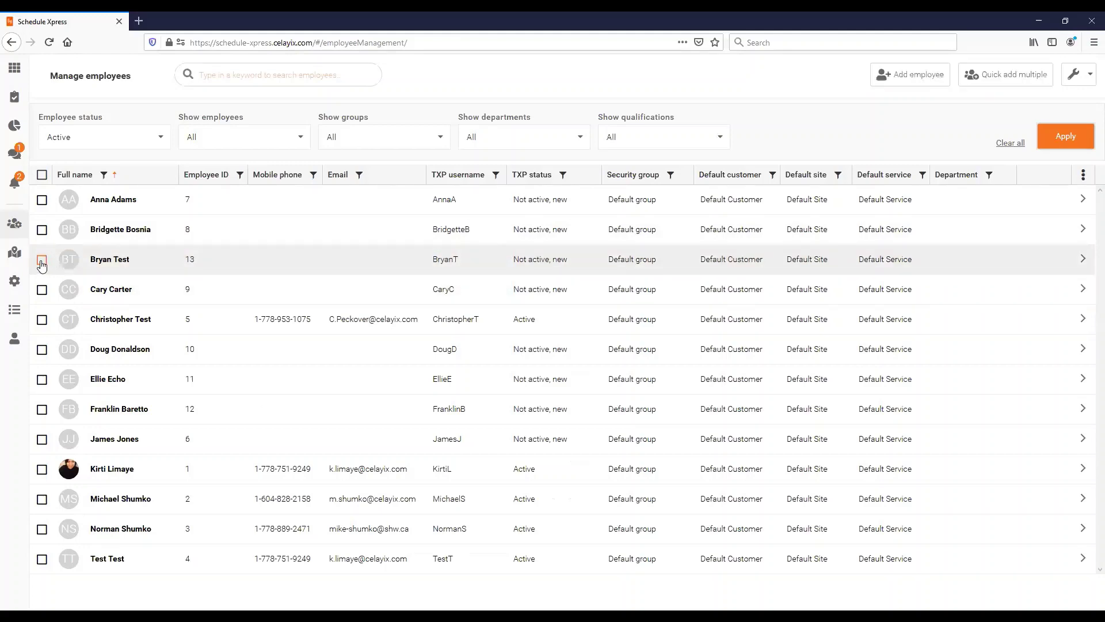
{"action": "left_click", "coordinate": [42, 260]}
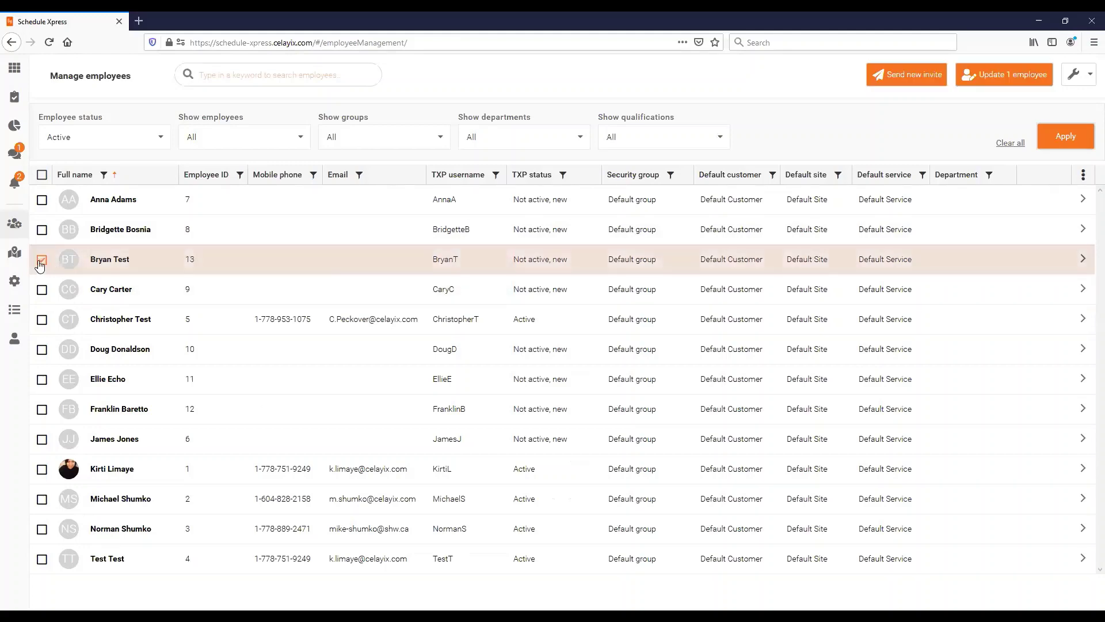
{"action": "left_click", "coordinate": [910, 77]}
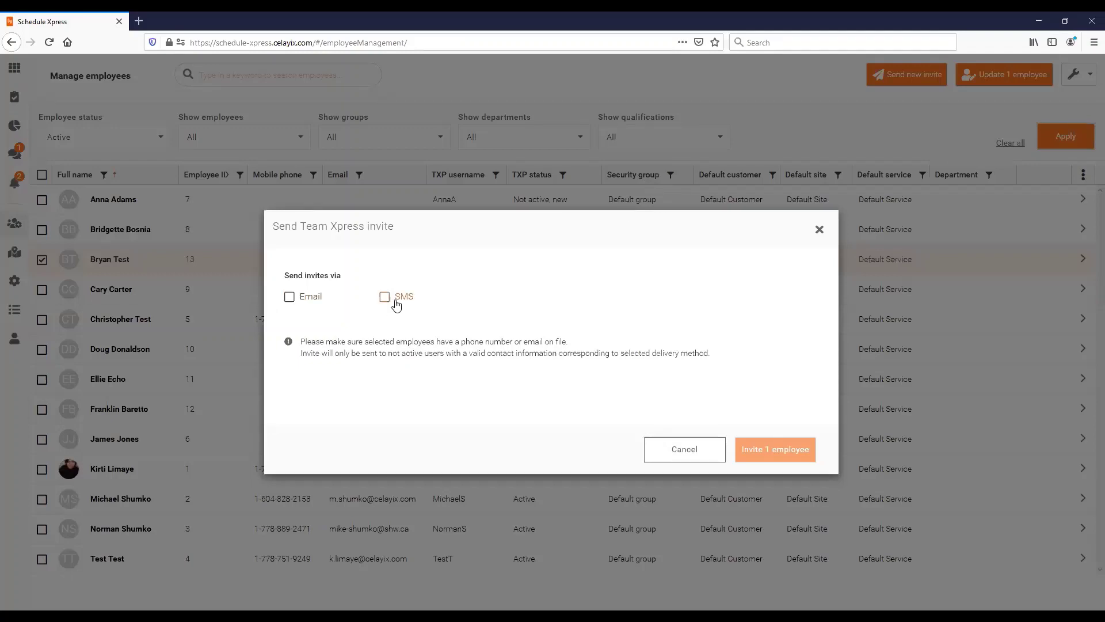
{"action": "left_click", "coordinate": [290, 297]}
{"action": "left_click", "coordinate": [383, 298]}
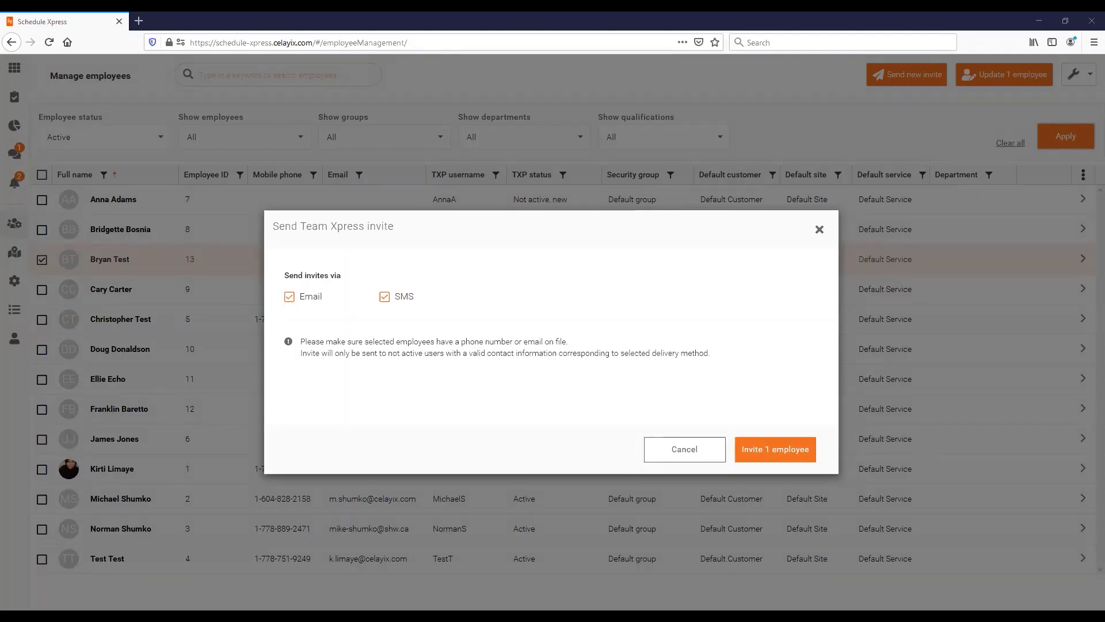
{"action": "left_click", "coordinate": [711, 456]}
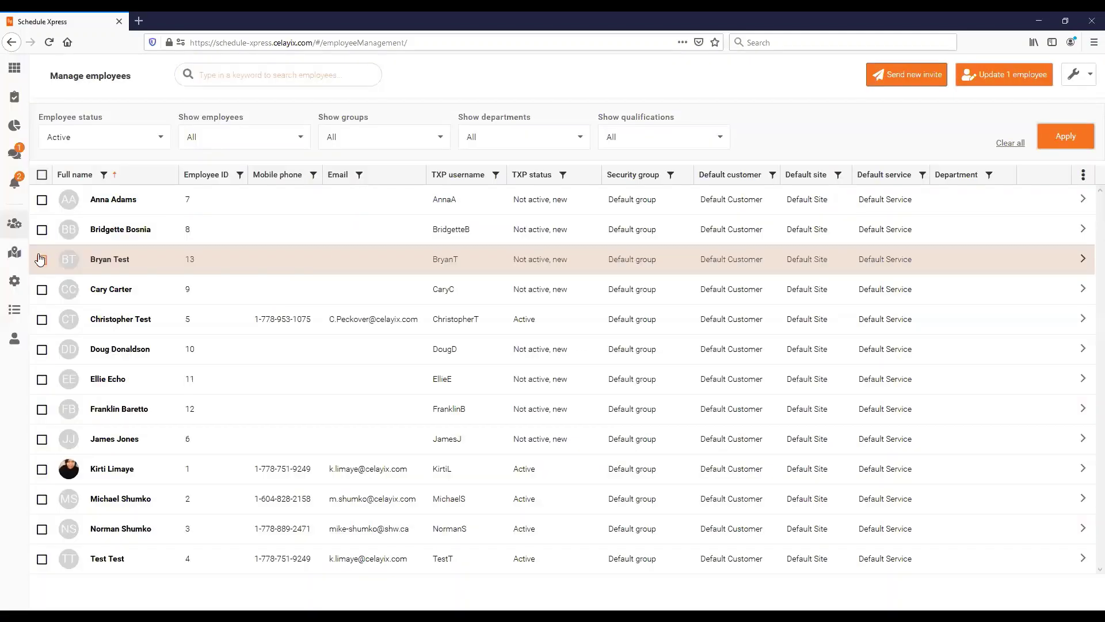
{"action": "left_click", "coordinate": [42, 259]}
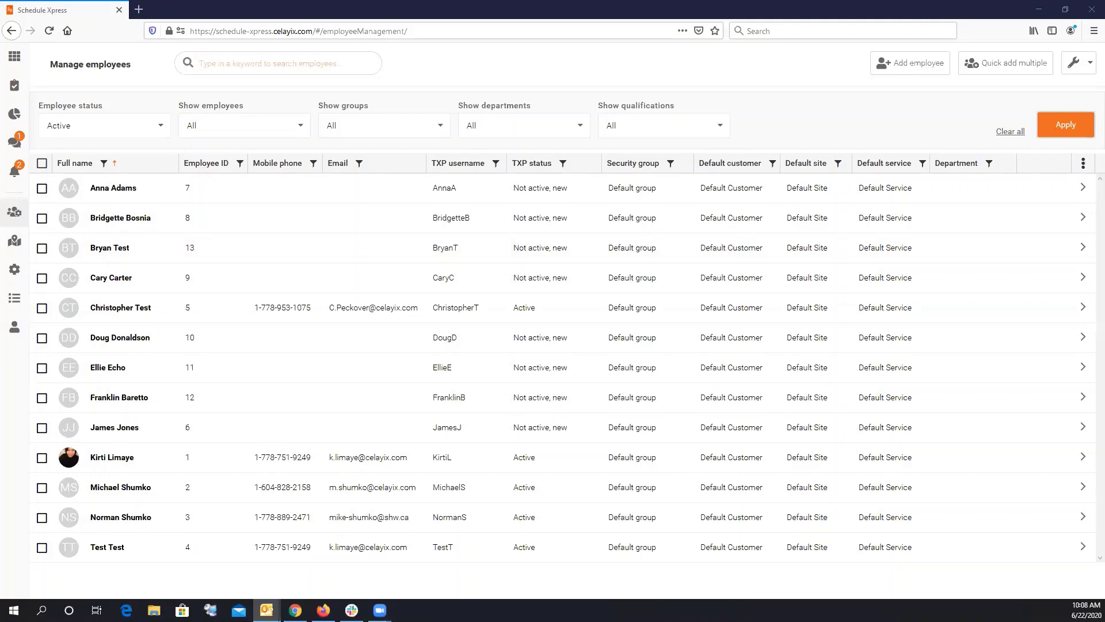
Switch to the Outlook invitation email and highlight its heading and body.
{"action": "key", "text": "alt+Tab"}
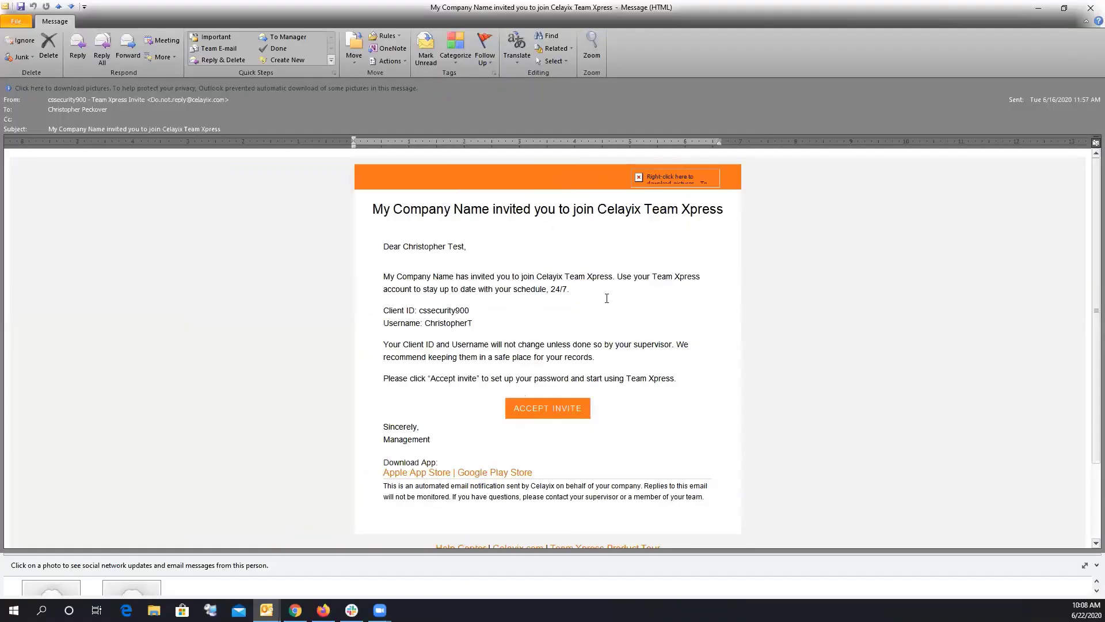
{"action": "left_click_drag", "start_coordinate": [393, 209], "coordinate": [575, 212]}
{"action": "left_click", "coordinate": [549, 217]}
{"action": "left_click_drag", "start_coordinate": [375, 208], "coordinate": [493, 209]}
{"action": "left_click", "coordinate": [537, 214]}
{"action": "left_click_drag", "start_coordinate": [388, 250], "coordinate": [474, 278]}
{"action": "left_click", "coordinate": [454, 273]}
Highlight the client ID, then accept the Team Xpress invitation.
{"action": "left_click_drag", "start_coordinate": [419, 306], "coordinate": [482, 324]}
{"action": "left_click", "coordinate": [446, 323]}
{"action": "left_click", "coordinate": [482, 324]}
{"action": "left_click", "coordinate": [530, 414]}
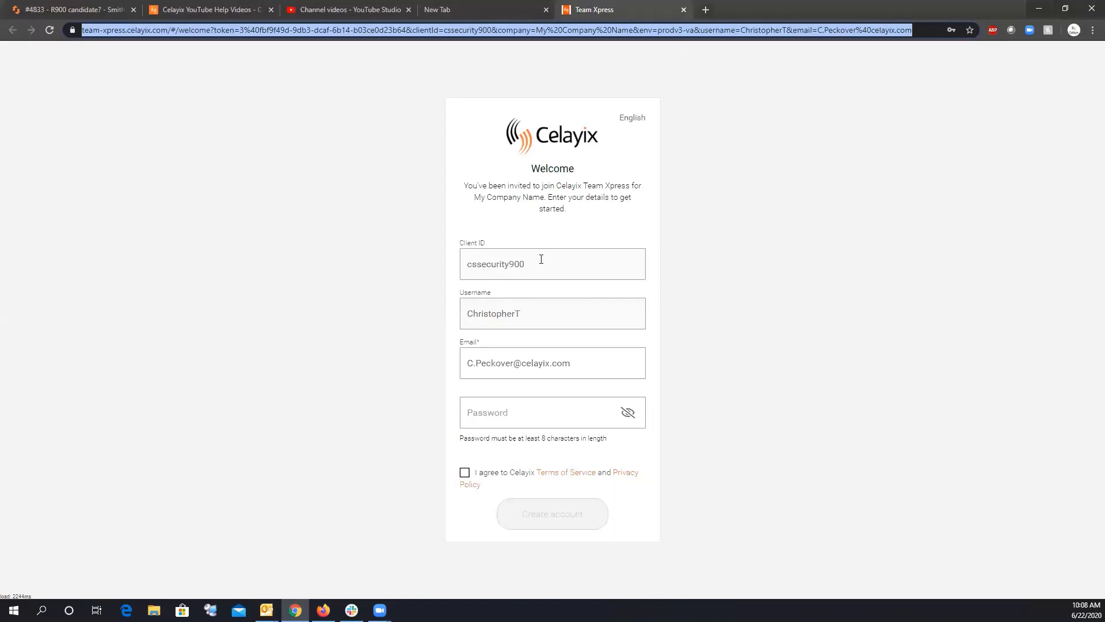
Leave the sign-up password unset and switch back to the Schedule Xpress employee list.
{"action": "left_click", "coordinate": [500, 405]}
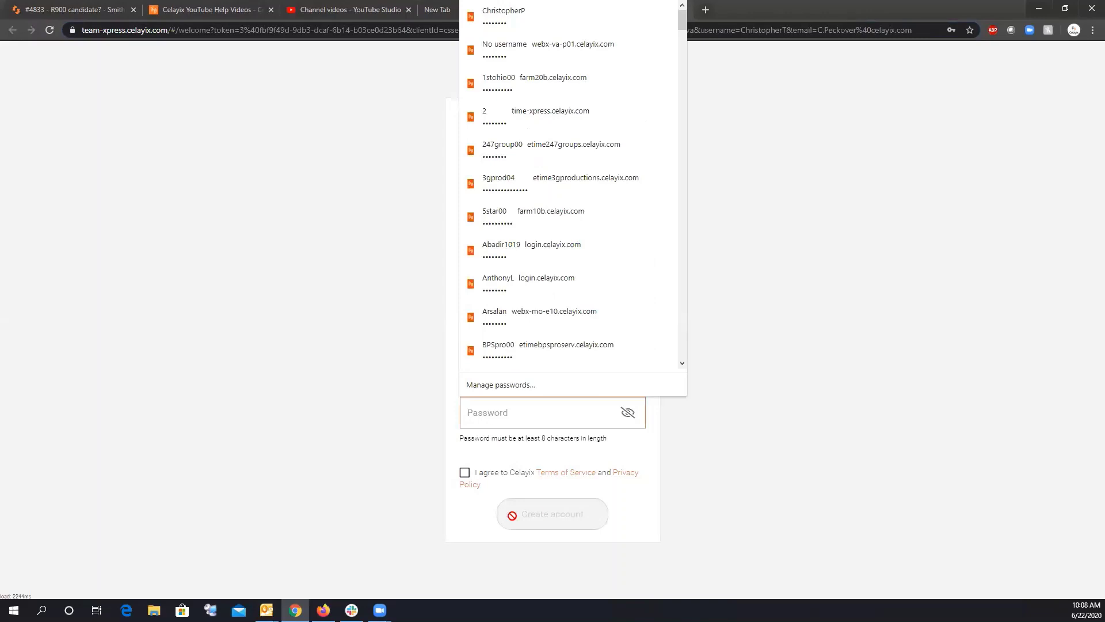
{"action": "left_click", "coordinate": [377, 424]}
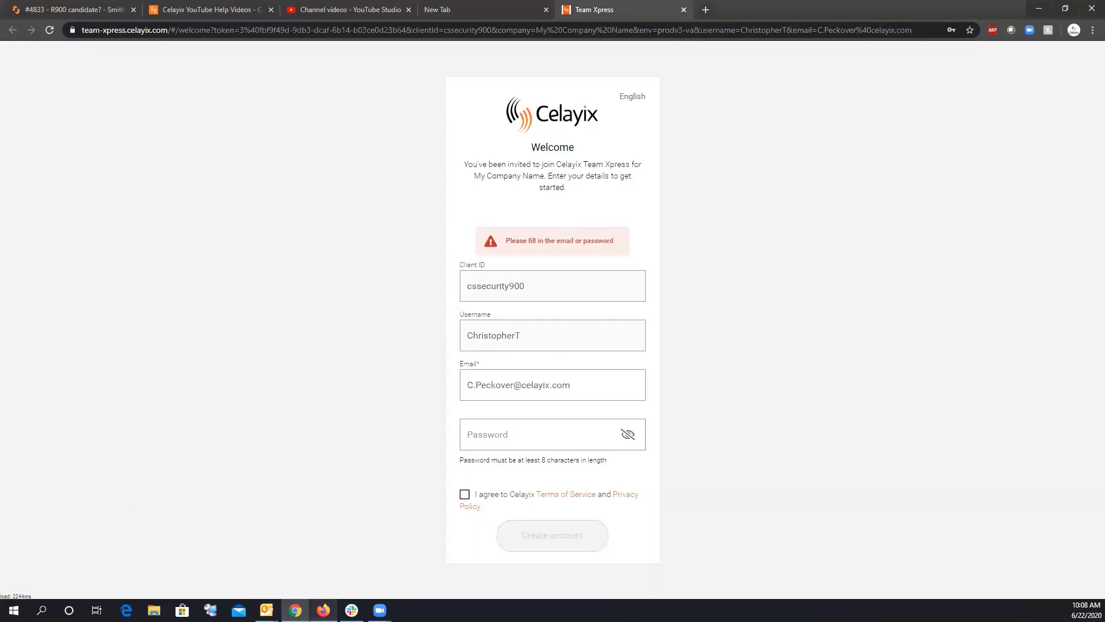
{"action": "mouse_move", "coordinate": [323, 609]}
{"action": "left_click", "coordinate": [331, 587]}
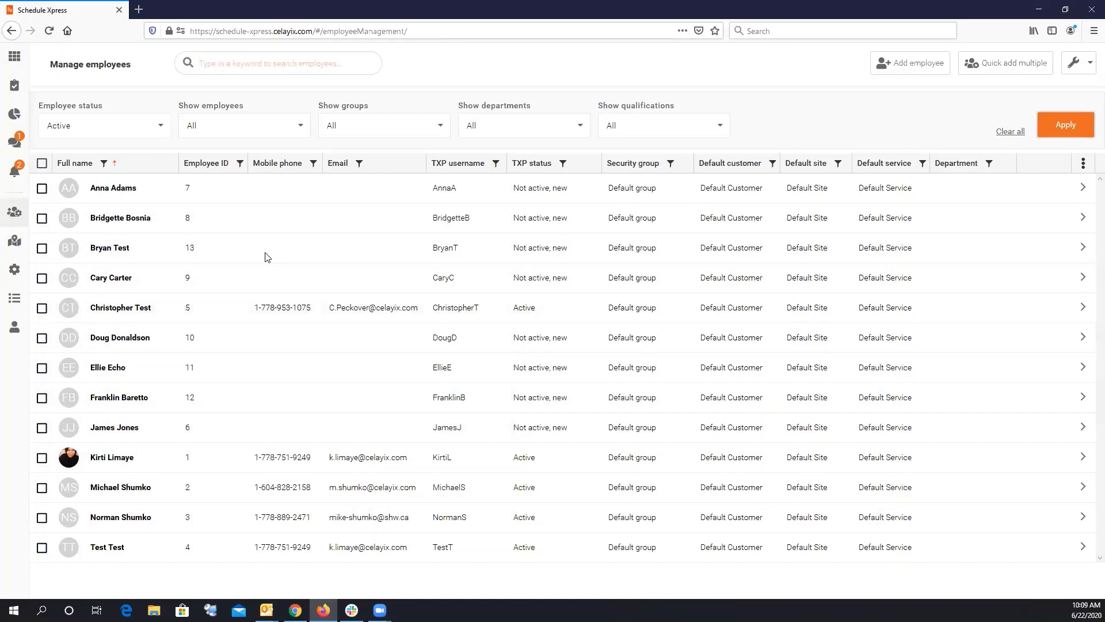
{"action": "left_click", "coordinate": [41, 308]}
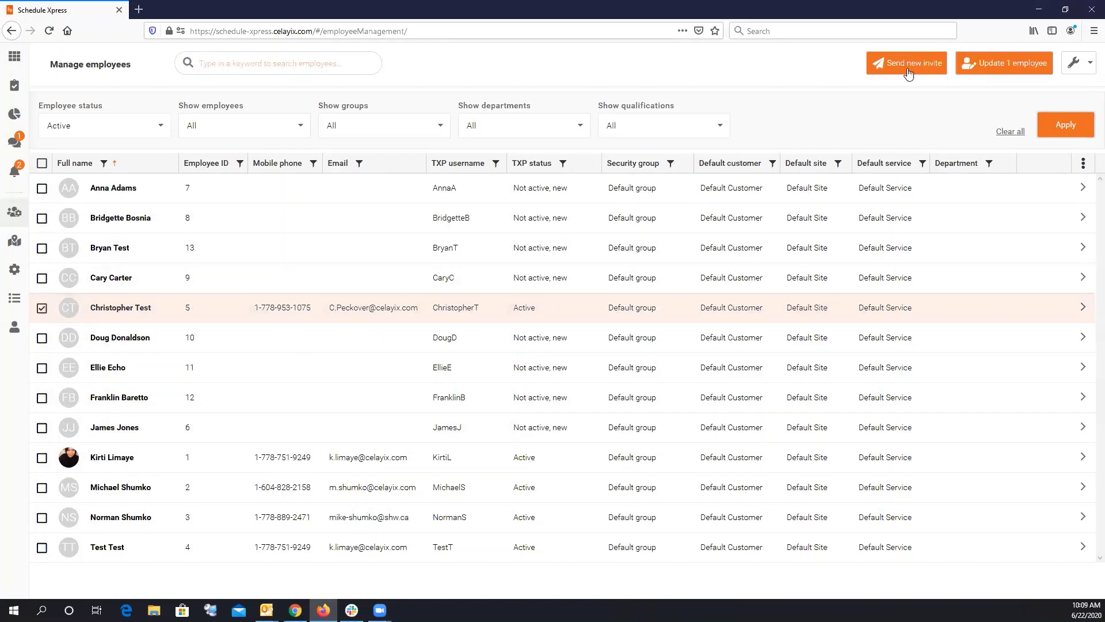
{"action": "left_click", "coordinate": [41, 278]}
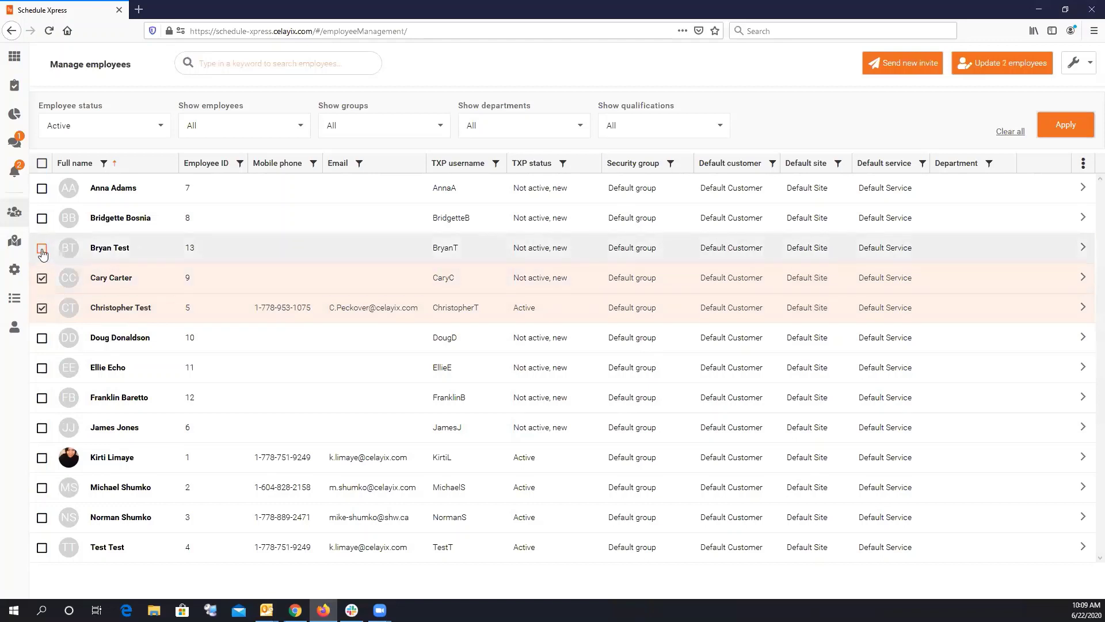
{"action": "left_click", "coordinate": [42, 249]}
{"action": "left_click", "coordinate": [41, 218]}
{"action": "left_click", "coordinate": [895, 60]}
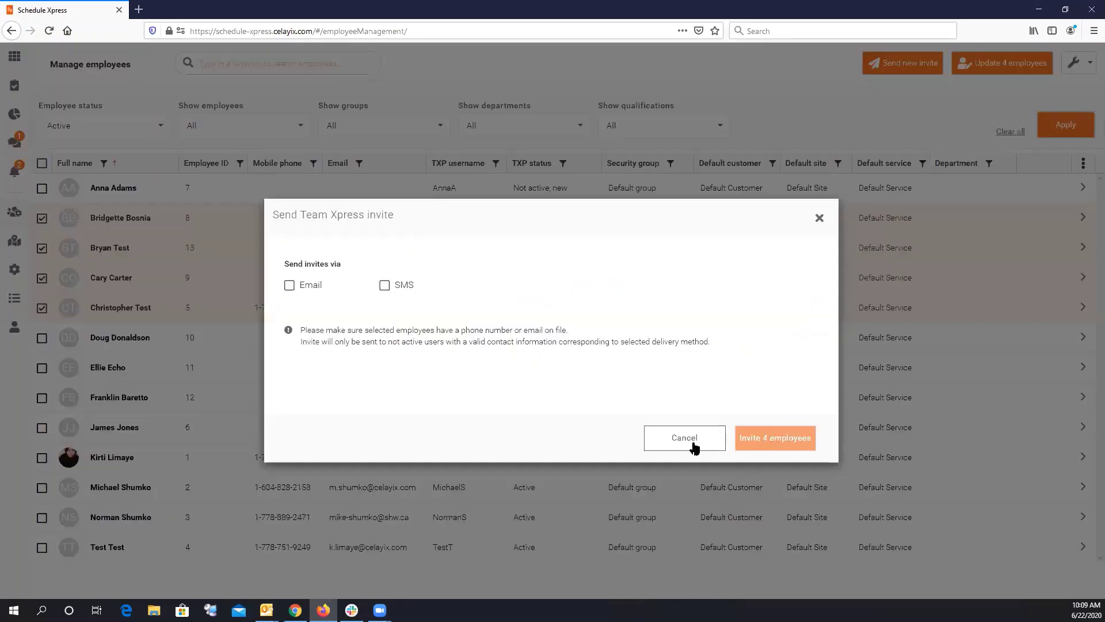
{"action": "left_click", "coordinate": [685, 443]}
{"action": "left_click", "coordinate": [40, 309]}
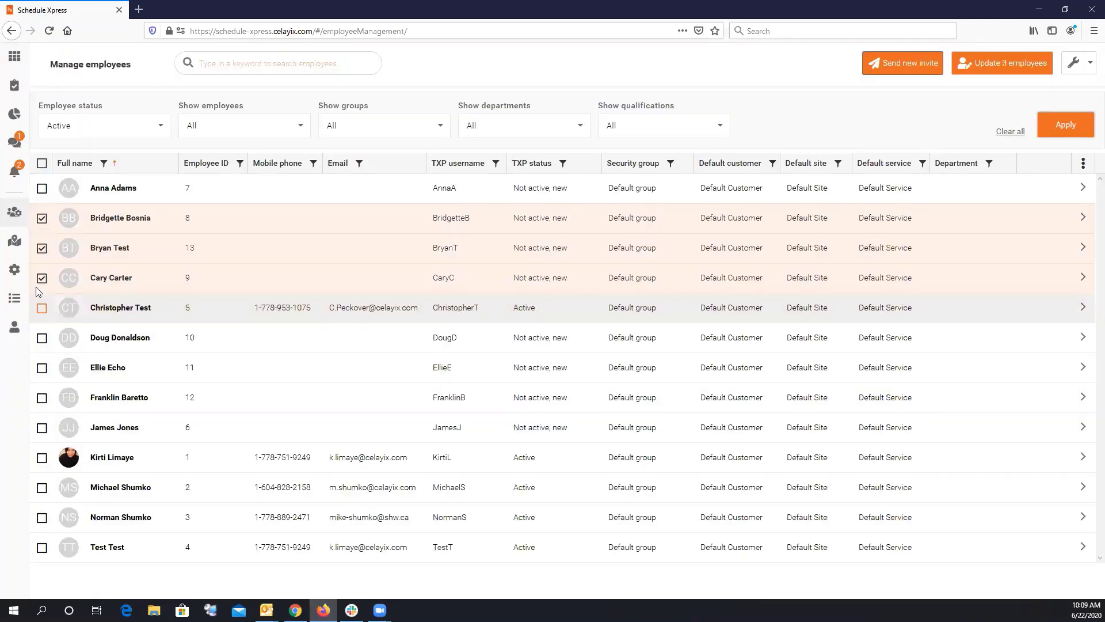
{"action": "left_click", "coordinate": [42, 278]}
{"action": "left_click", "coordinate": [42, 248]}
{"action": "left_click", "coordinate": [41, 221]}
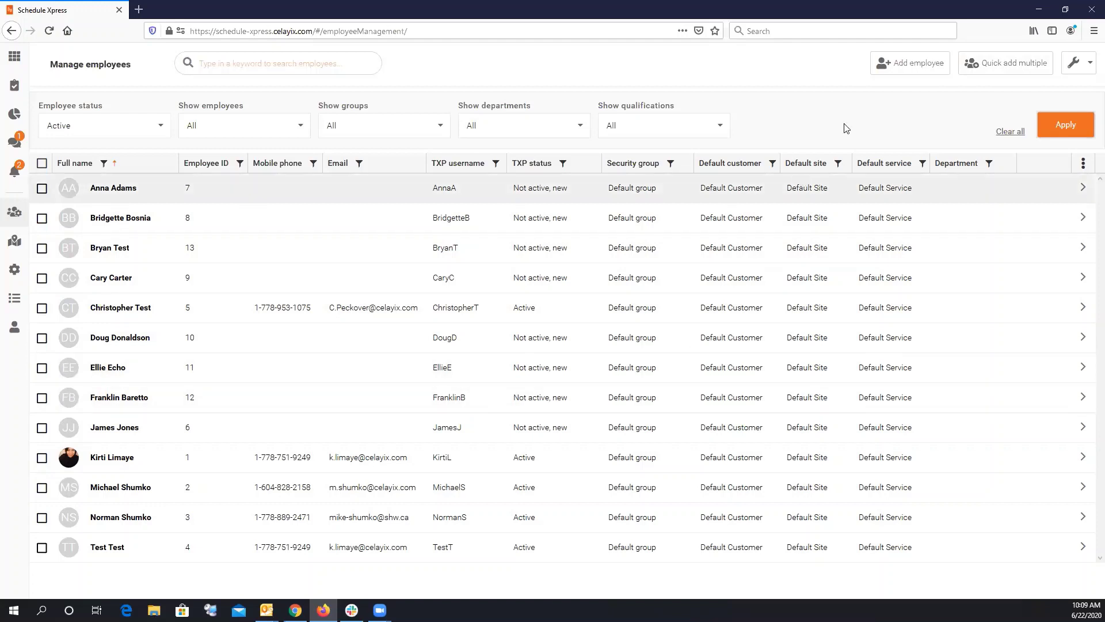
{"action": "left_click", "coordinate": [1000, 68]}
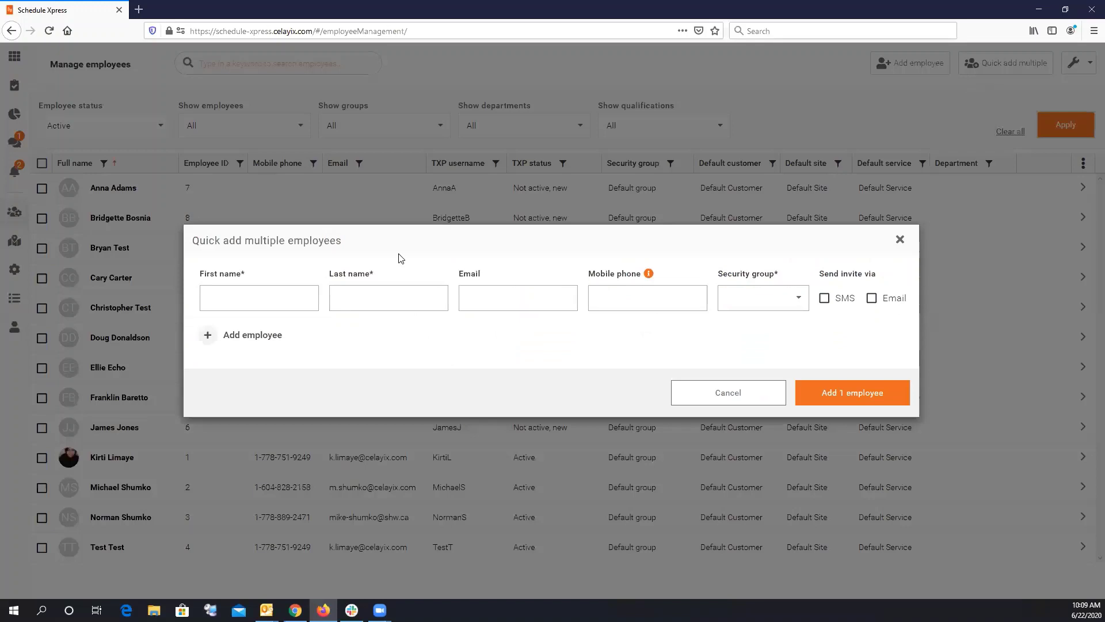
{"action": "left_click", "coordinate": [230, 299]}
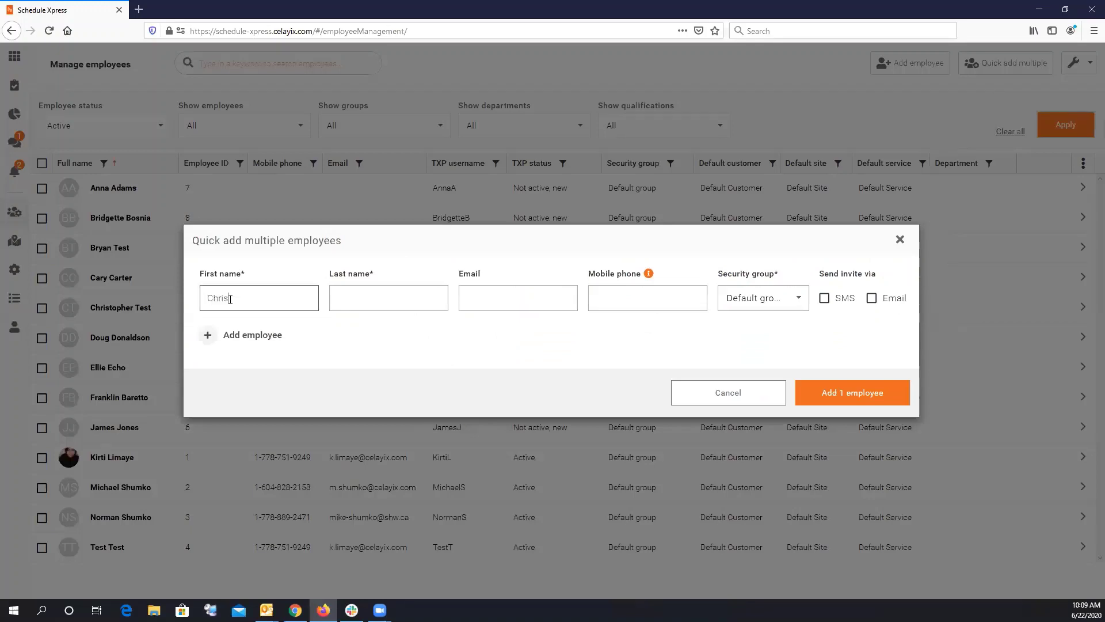
{"action": "key", "text": "Tab"}
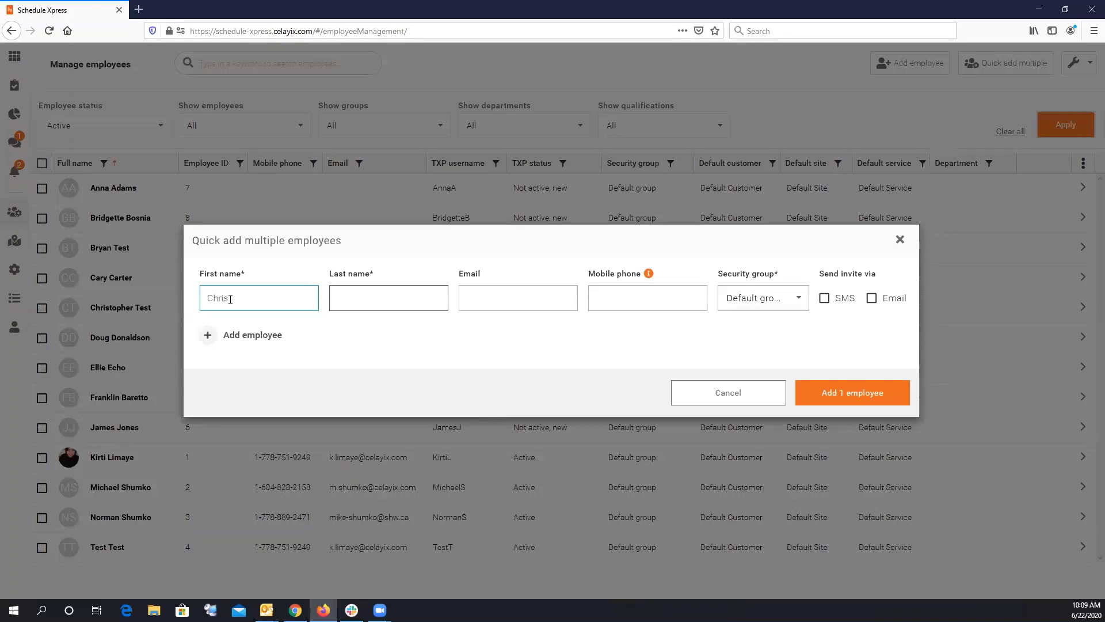
{"action": "left_click", "coordinate": [222, 335]}
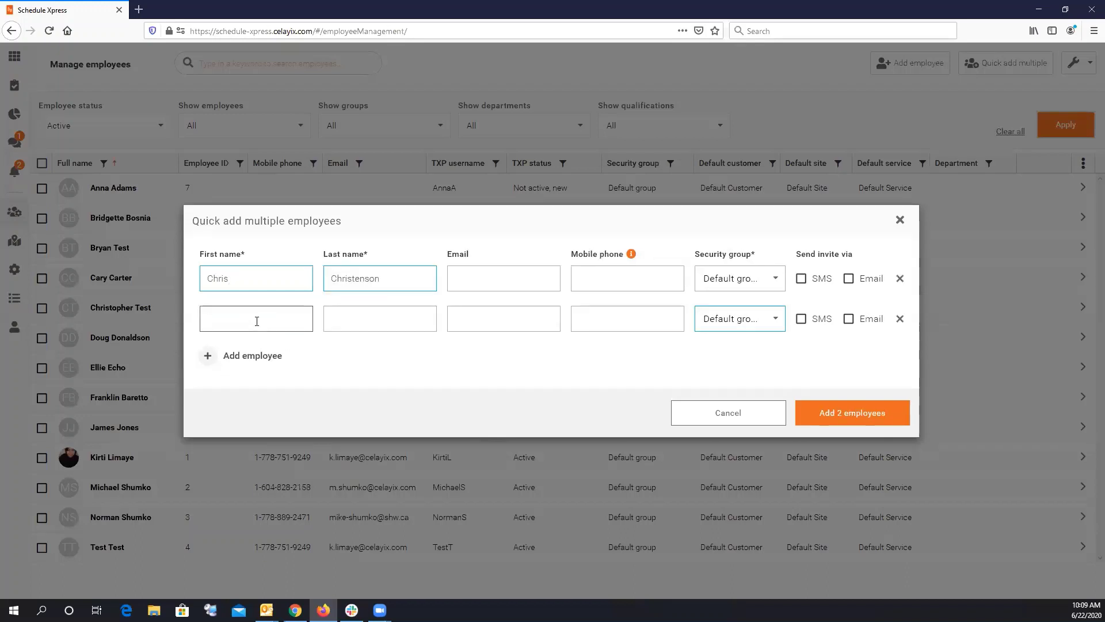
{"action": "key", "text": "Tab"}
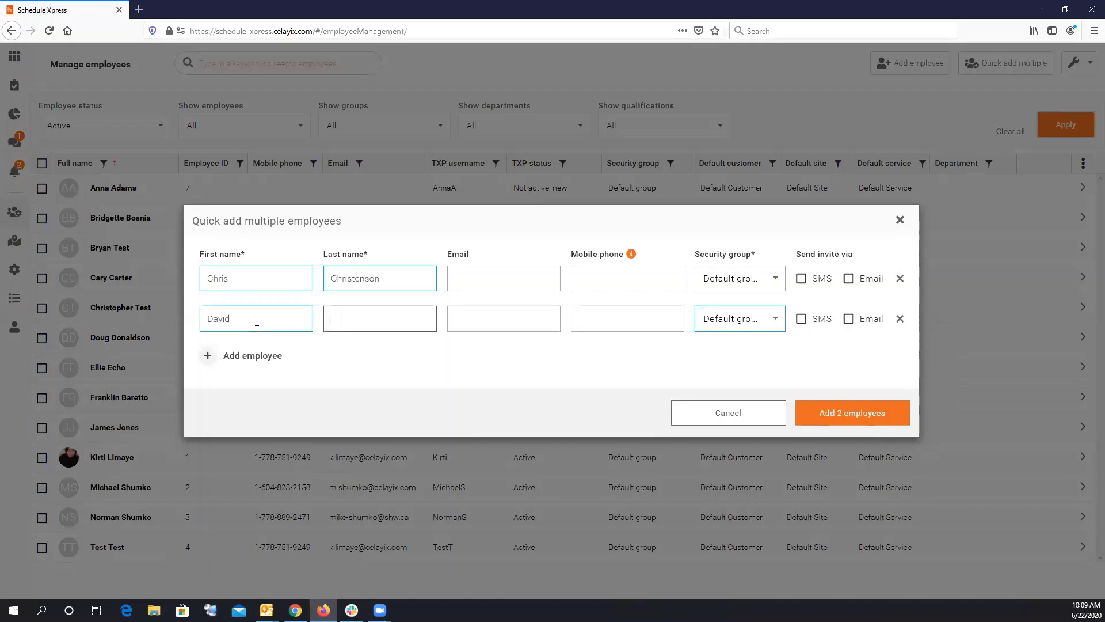
{"action": "left_click", "coordinate": [266, 355]}
{"action": "left_click", "coordinate": [248, 338]}
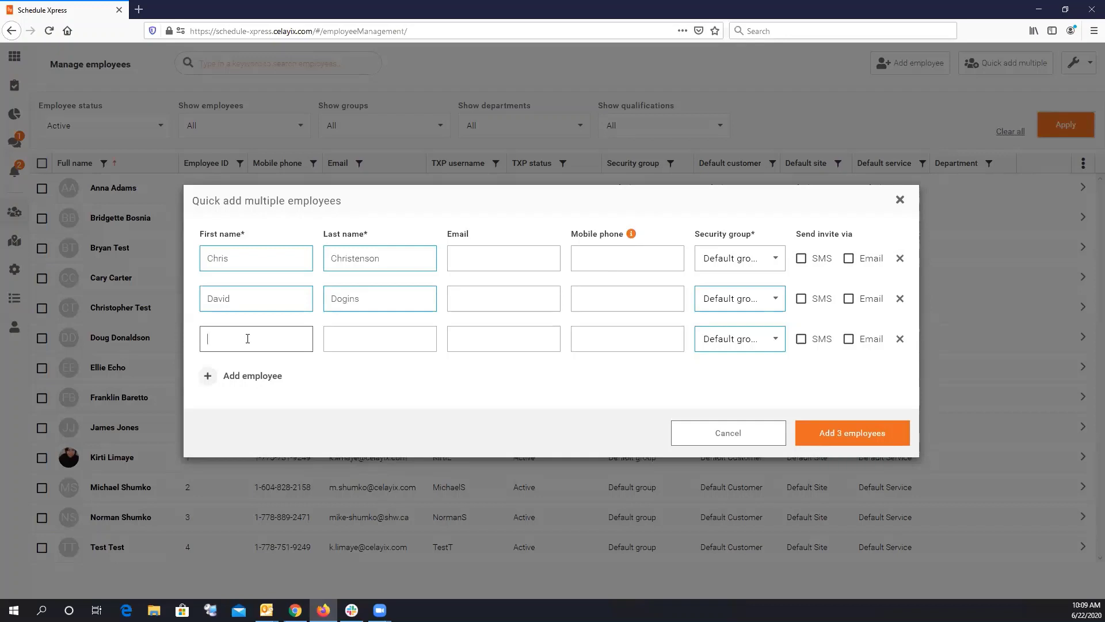
{"action": "key", "text": "Tab"}
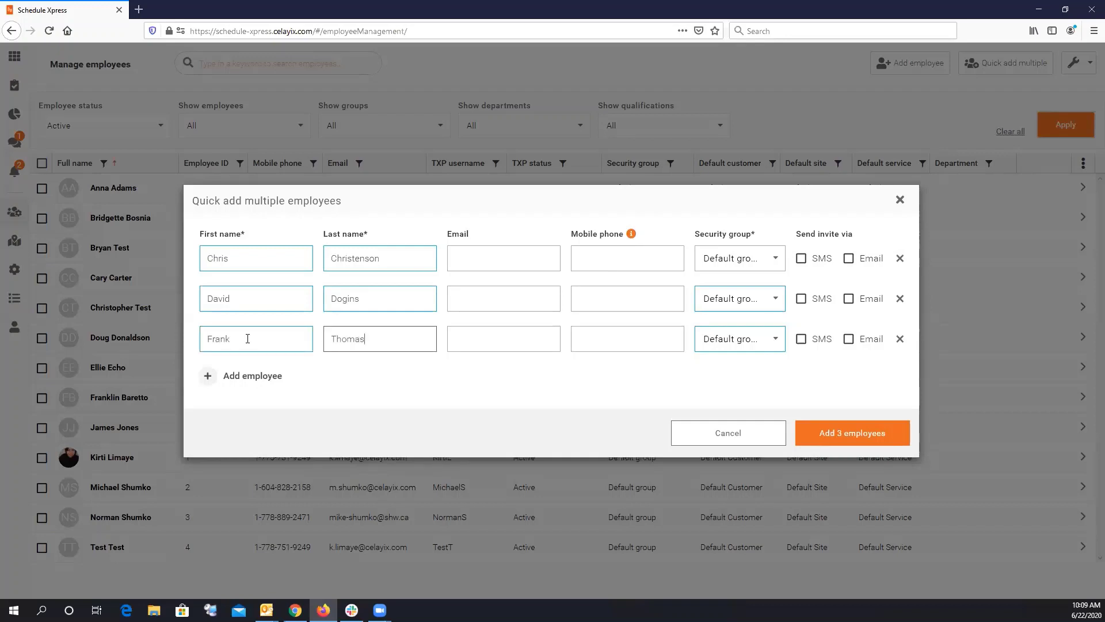
{"action": "left_click", "coordinate": [221, 375]}
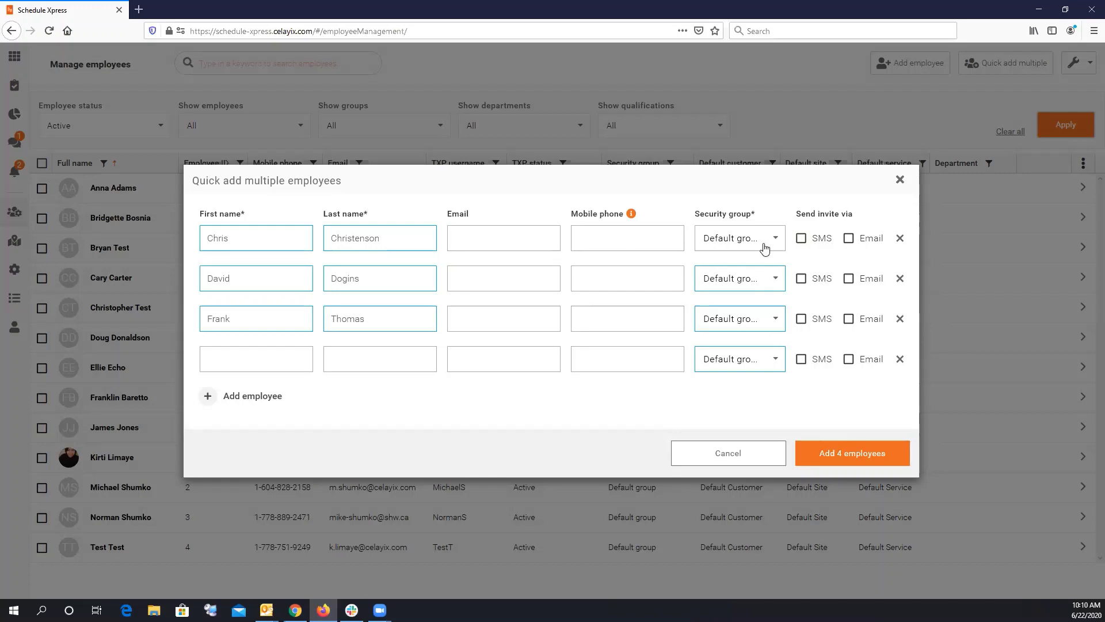
Leave SMS and Email invites off for the first employee and delete the empty fourth row.
{"action": "left_click", "coordinate": [803, 240]}
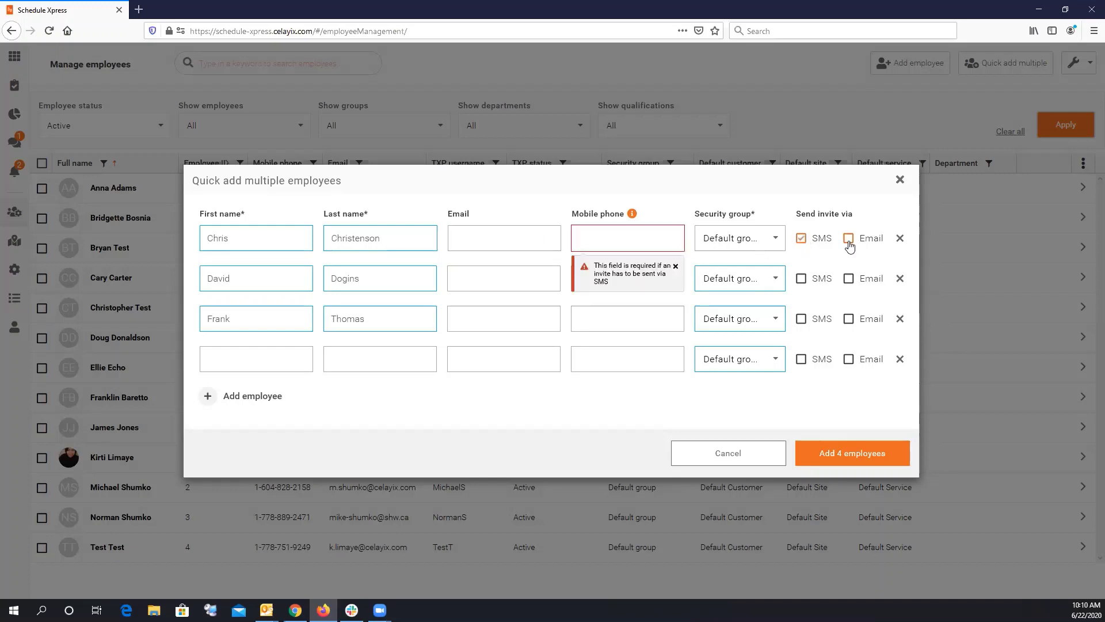
{"action": "left_click", "coordinate": [848, 239]}
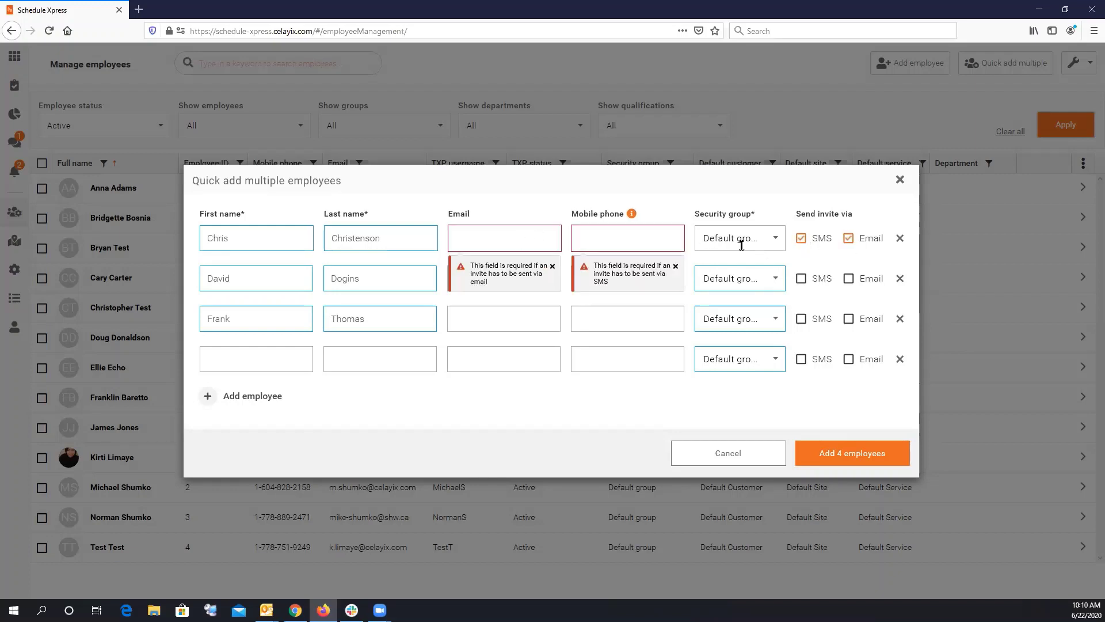
{"action": "left_click", "coordinate": [801, 238]}
{"action": "left_click", "coordinate": [849, 239]}
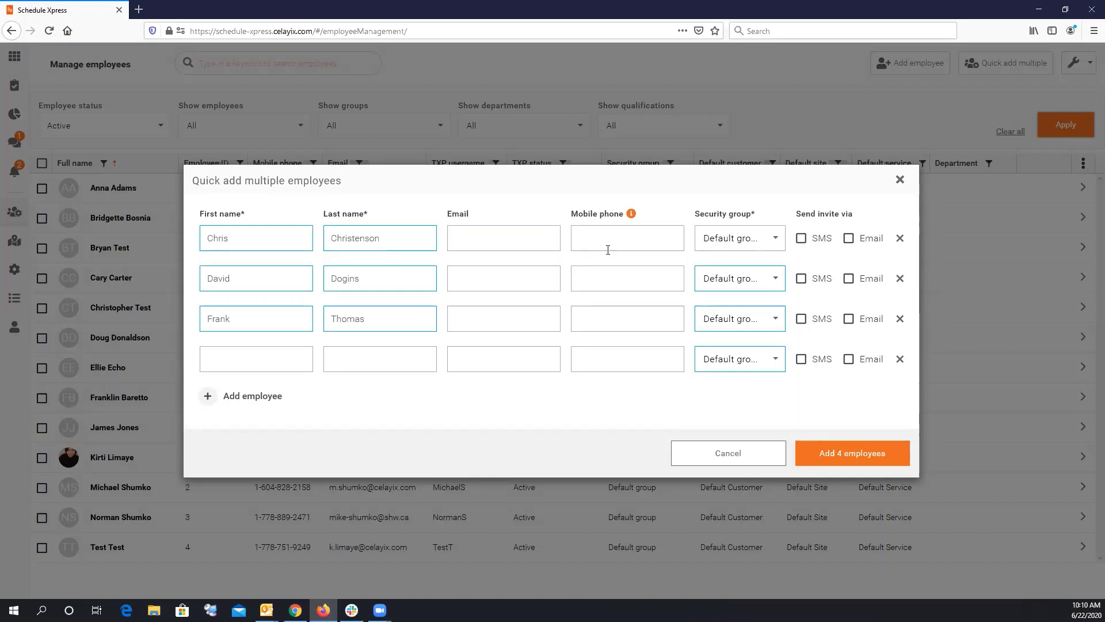
{"action": "left_click", "coordinate": [505, 244]}
{"action": "left_click", "coordinate": [899, 359]}
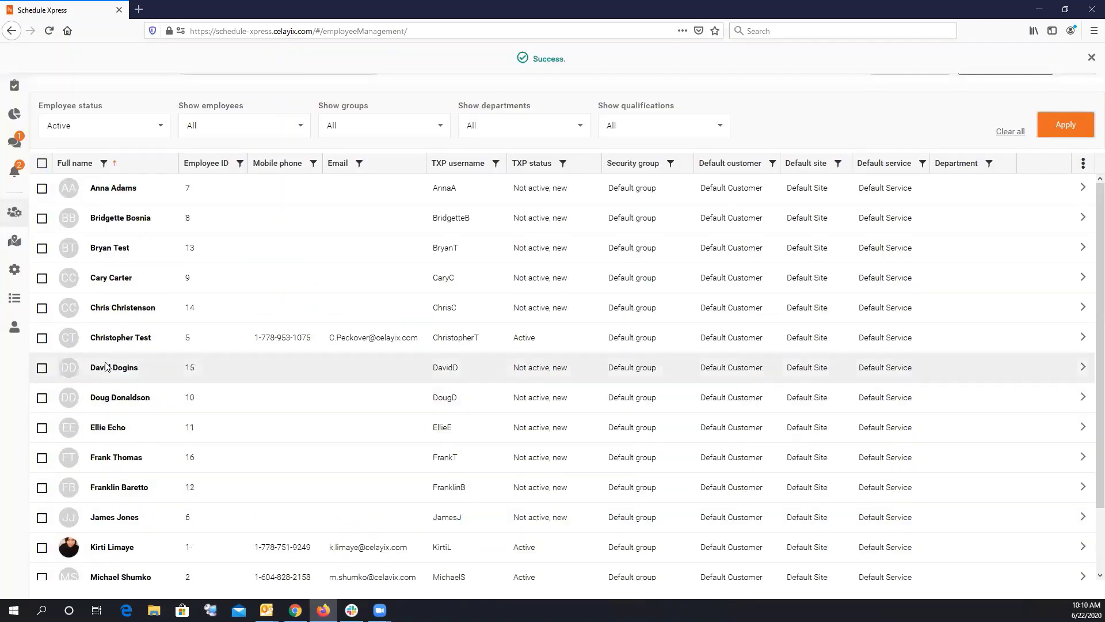
{"action": "left_click", "coordinate": [42, 308]}
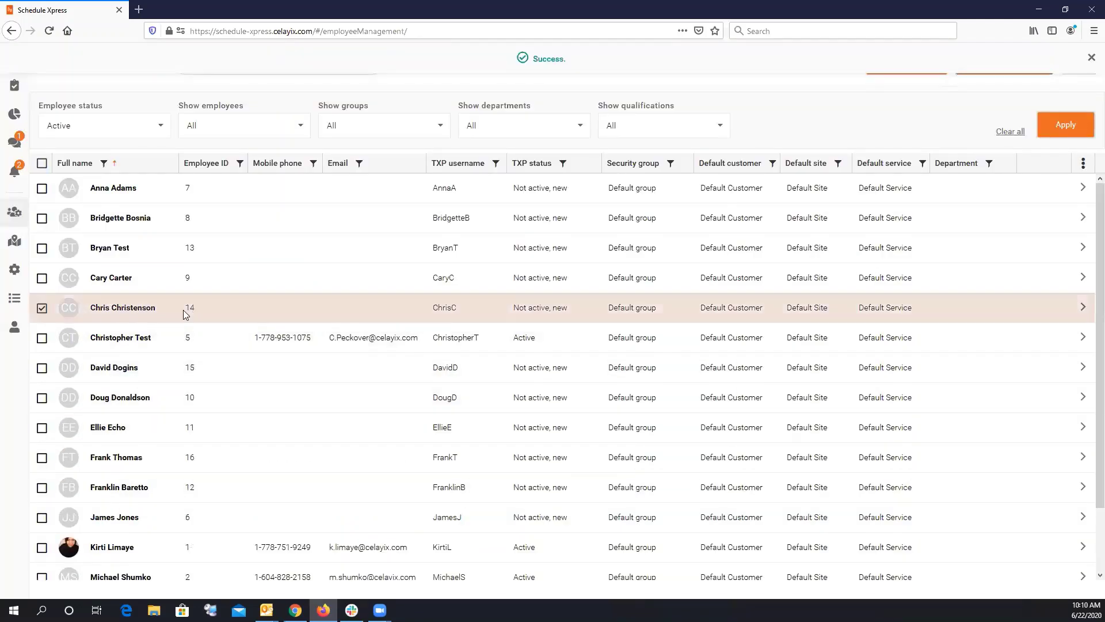
{"action": "left_click", "coordinate": [41, 308]}
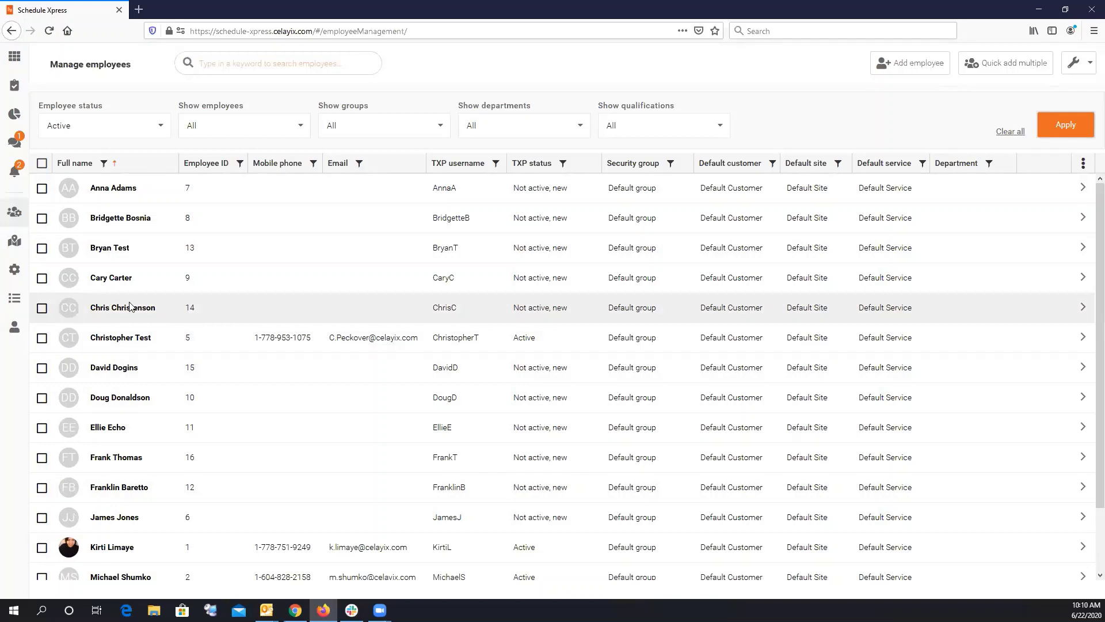
{"action": "left_click", "coordinate": [41, 308]}
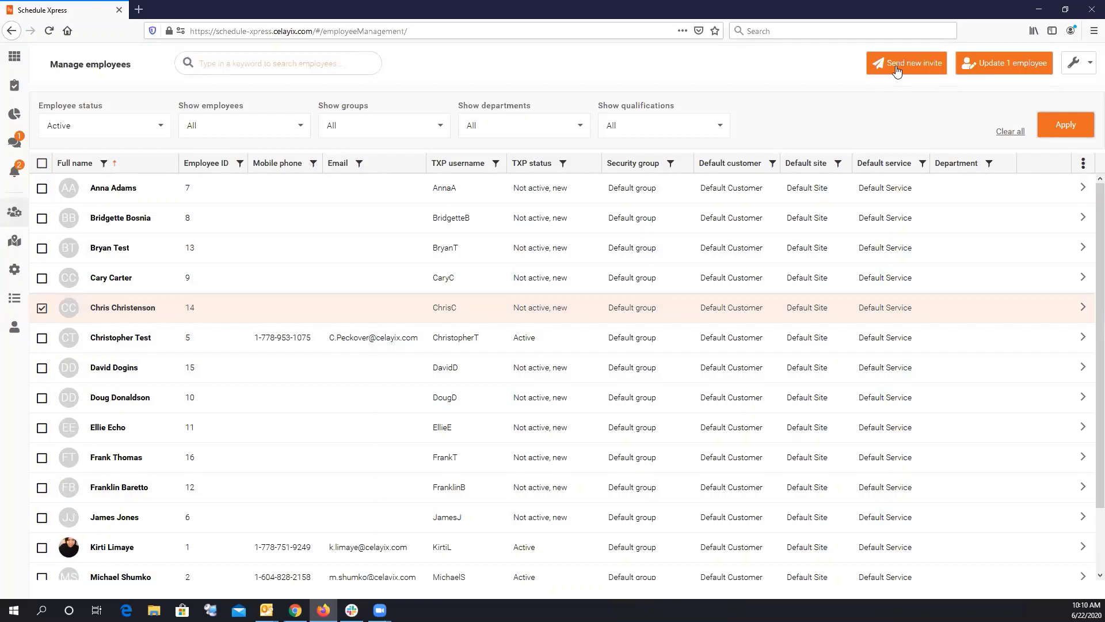
{"action": "left_click", "coordinate": [44, 309]}
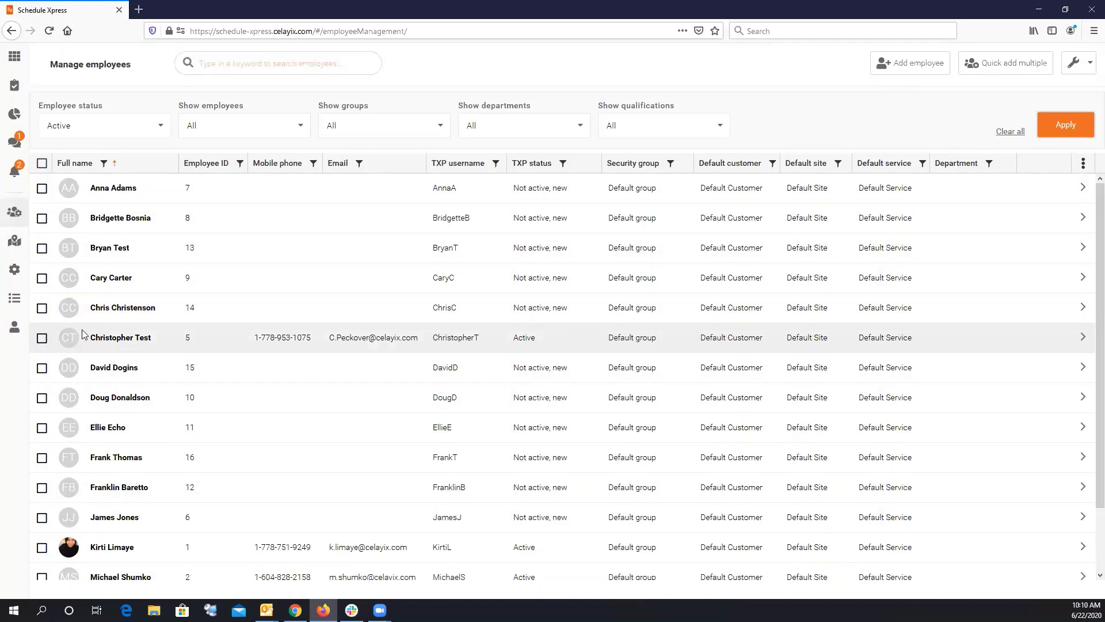
{"action": "left_click", "coordinate": [43, 308]}
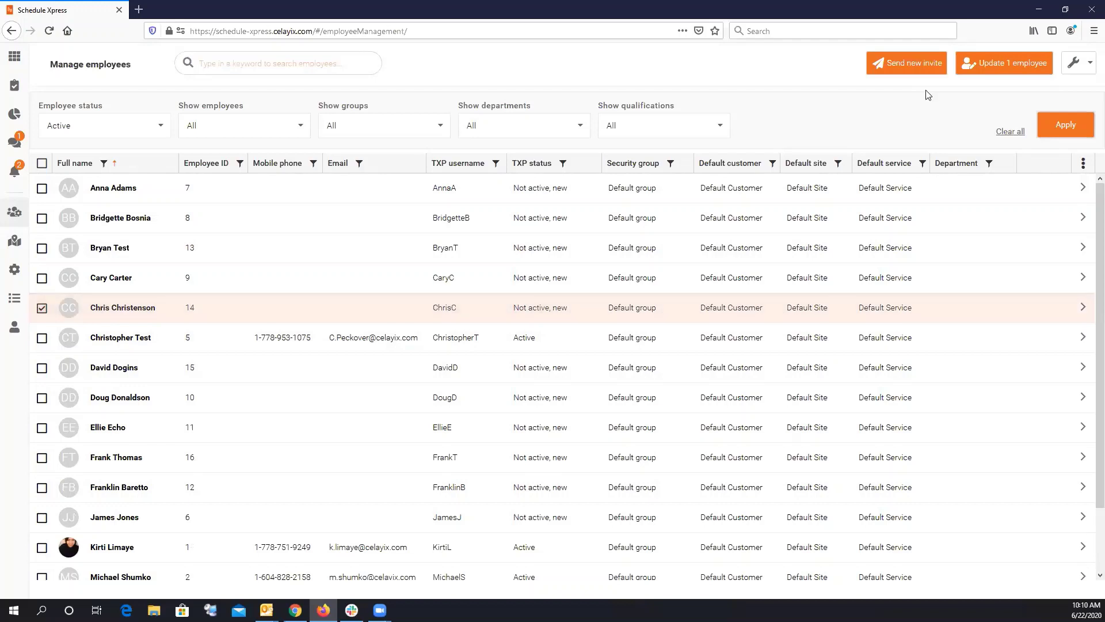
{"action": "left_click", "coordinate": [985, 67]}
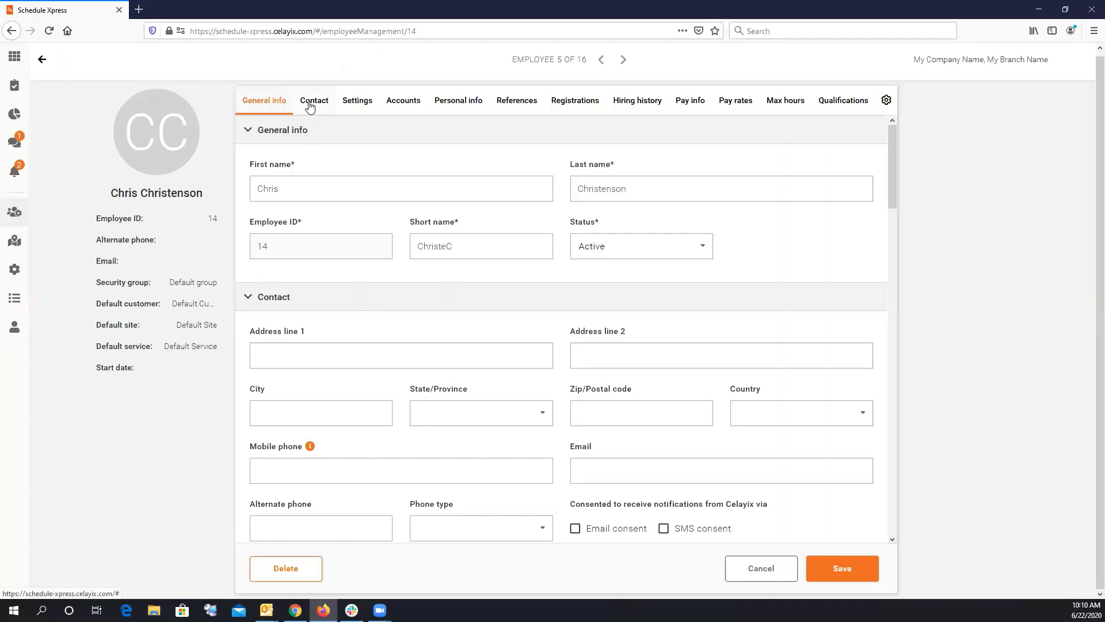
Jump through the record's contact details, qualifications and pay rates sections.
{"action": "left_click", "coordinate": [309, 105]}
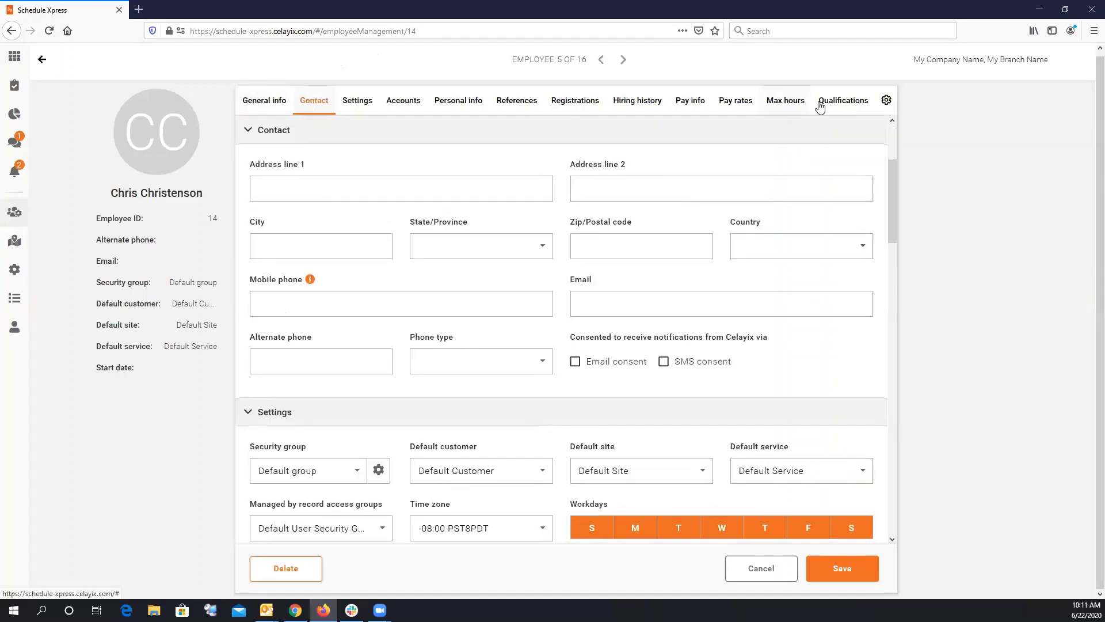
{"action": "left_click", "coordinate": [820, 104]}
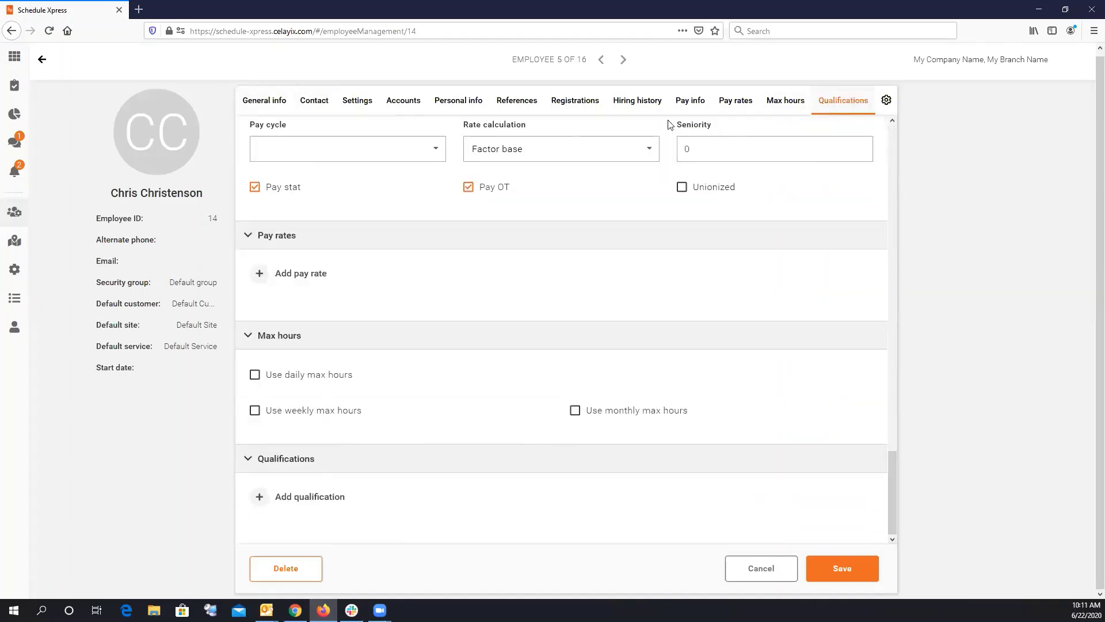
{"action": "scroll", "coordinate": [343, 314], "scroll_direction": "up", "scroll_amount": 3}
{"action": "left_click", "coordinate": [737, 103]}
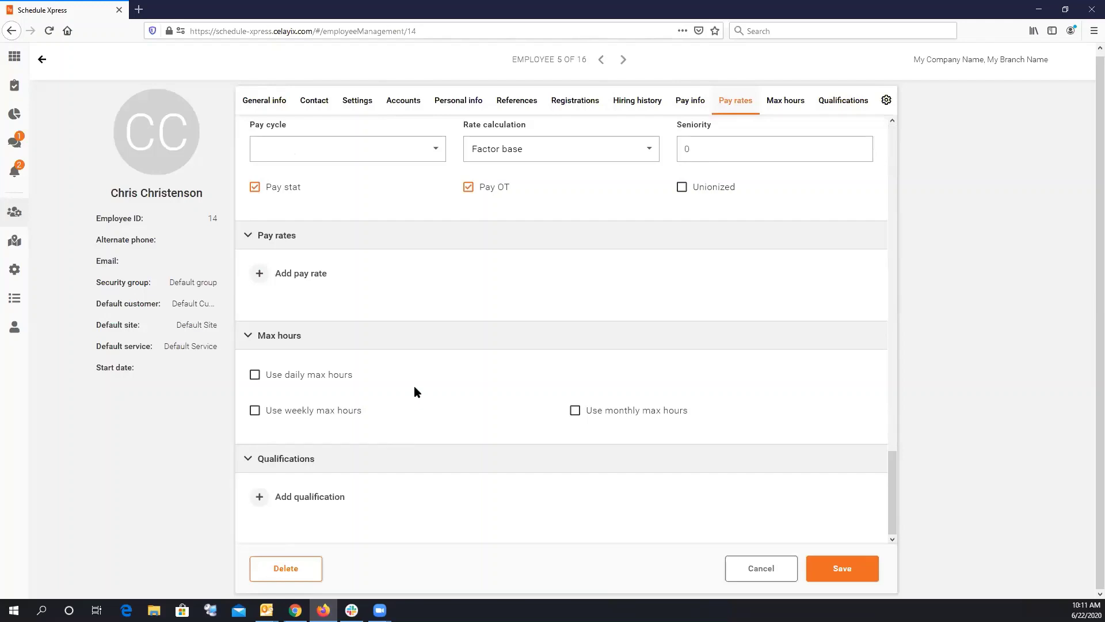
{"action": "left_click_drag", "start_coordinate": [893, 491], "coordinate": [887, 410]}
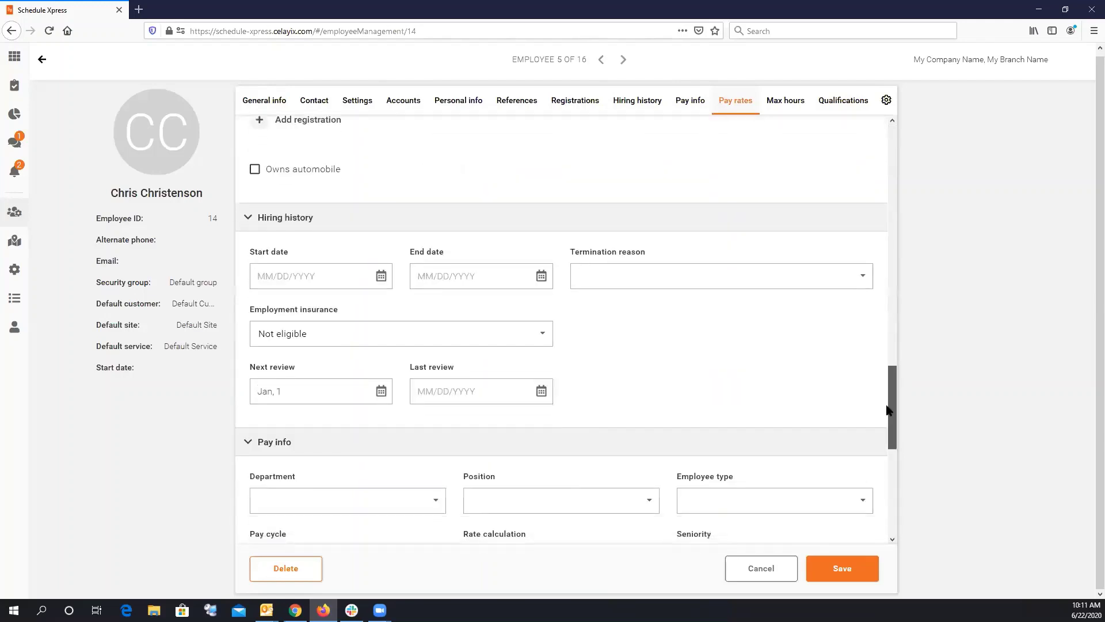
{"action": "scroll", "coordinate": [437, 455], "scroll_direction": "down", "scroll_amount": 5}
Add an unfilled pay rate row, browse qualifications, then discard the changes and go back.
{"action": "left_click", "coordinate": [260, 402]}
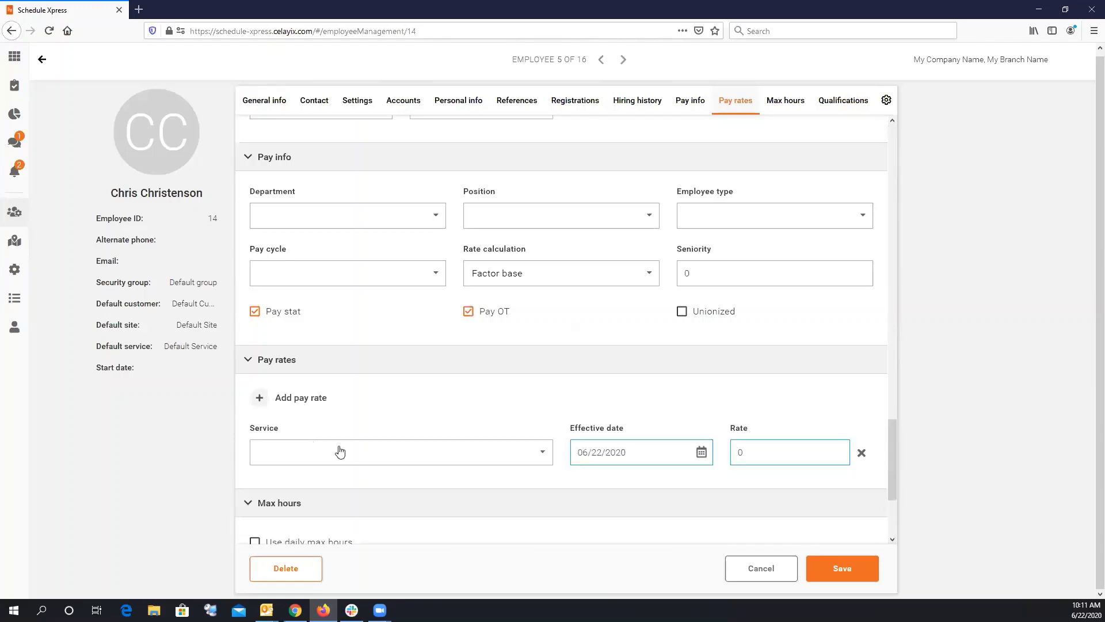
{"action": "left_click", "coordinate": [340, 452]}
{"action": "left_click", "coordinate": [593, 455]}
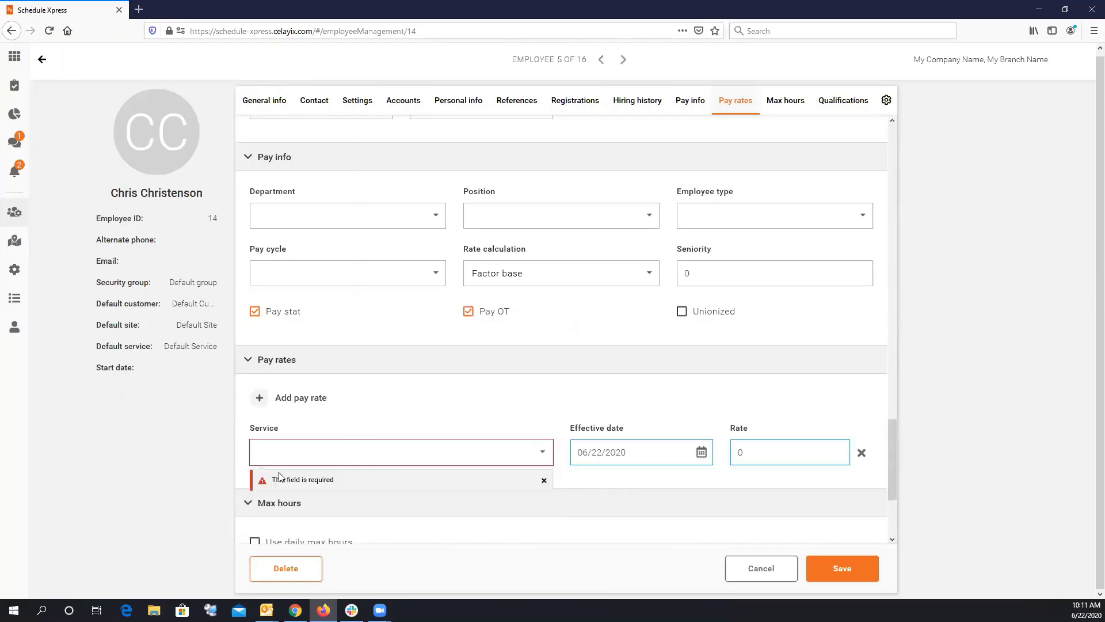
{"action": "left_click_drag", "start_coordinate": [890, 436], "coordinate": [890, 462]}
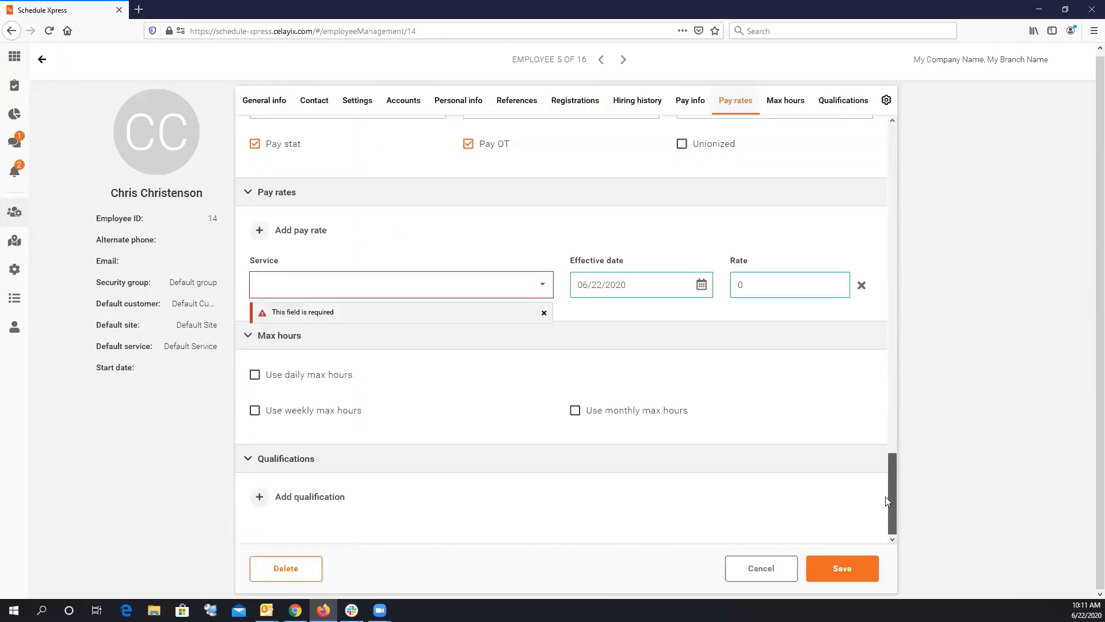
{"action": "scroll", "coordinate": [374, 482], "scroll_direction": "down", "scroll_amount": 1}
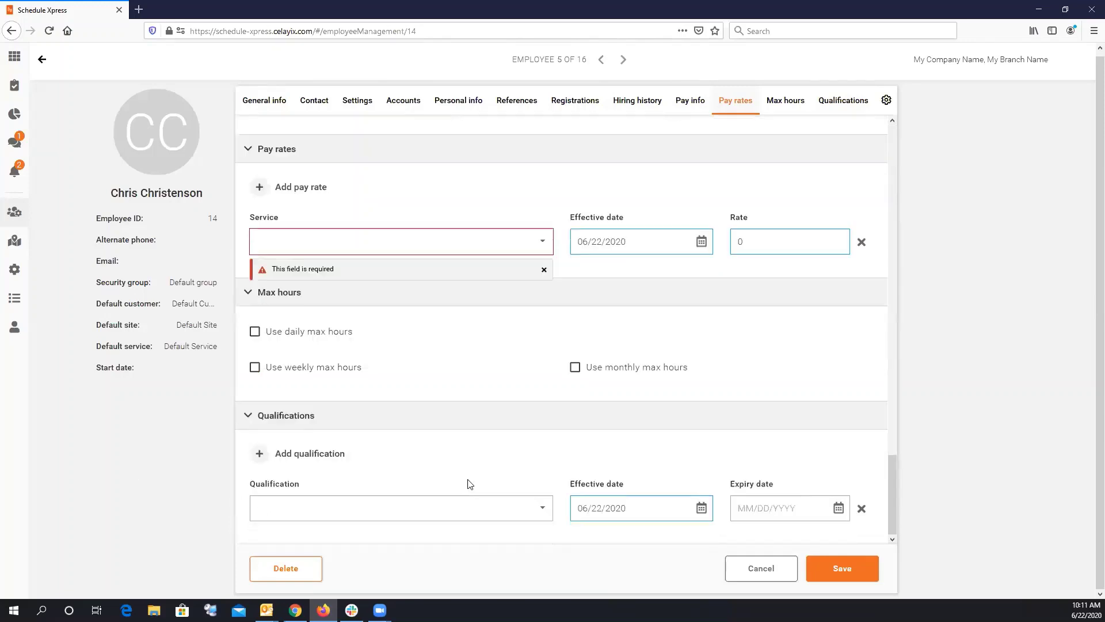
{"action": "left_click", "coordinate": [447, 508]}
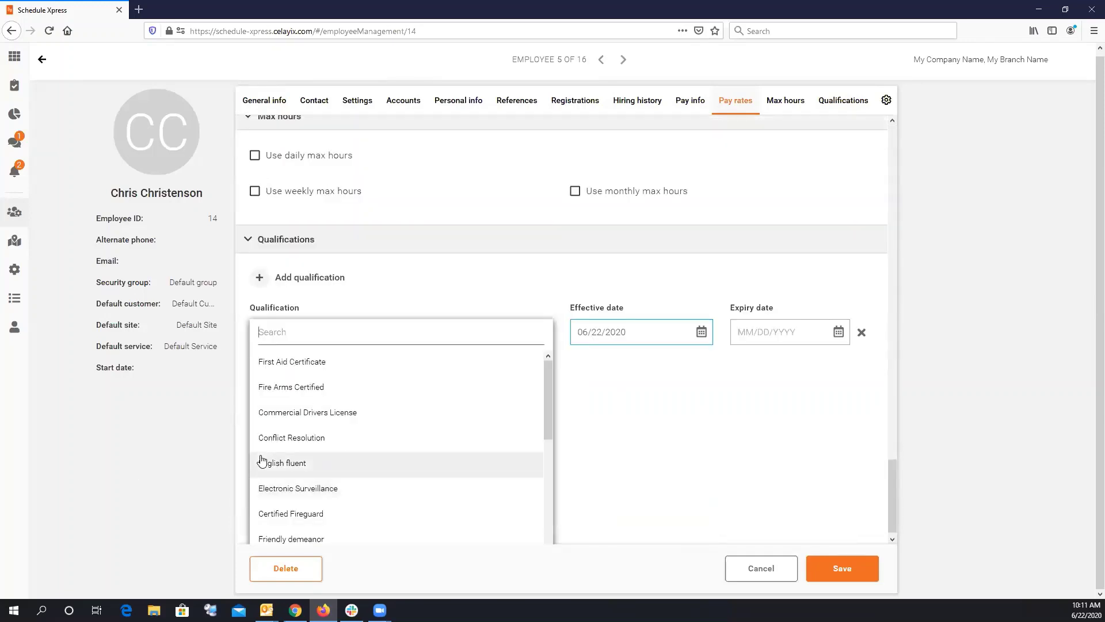
{"action": "scroll", "coordinate": [311, 426], "scroll_direction": "up", "scroll_amount": 3}
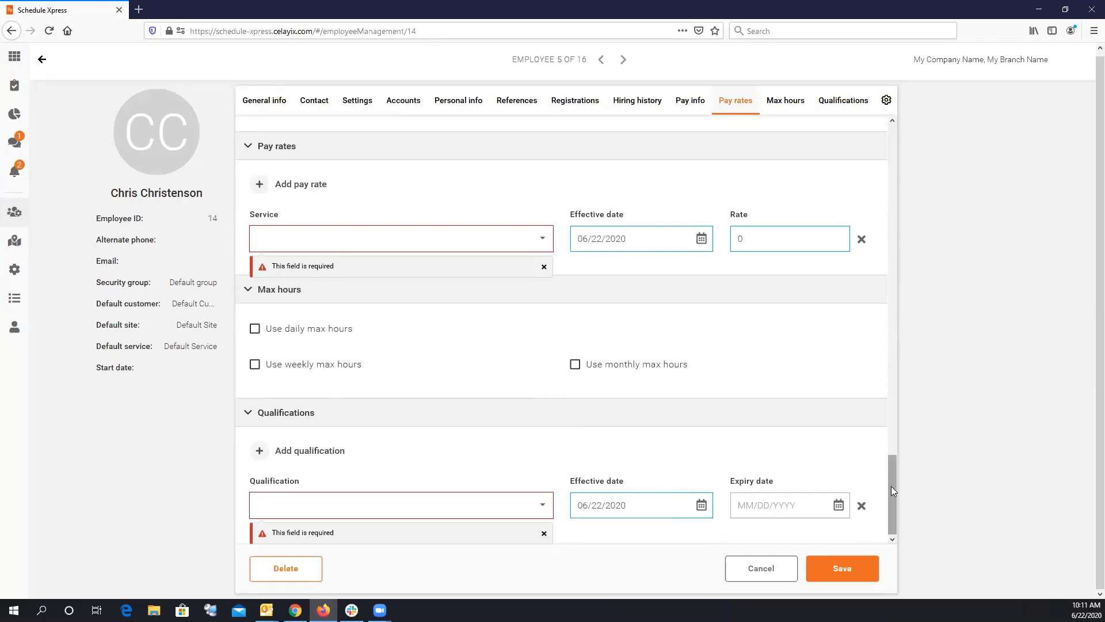
{"action": "left_click_drag", "start_coordinate": [891, 485], "coordinate": [895, 180]}
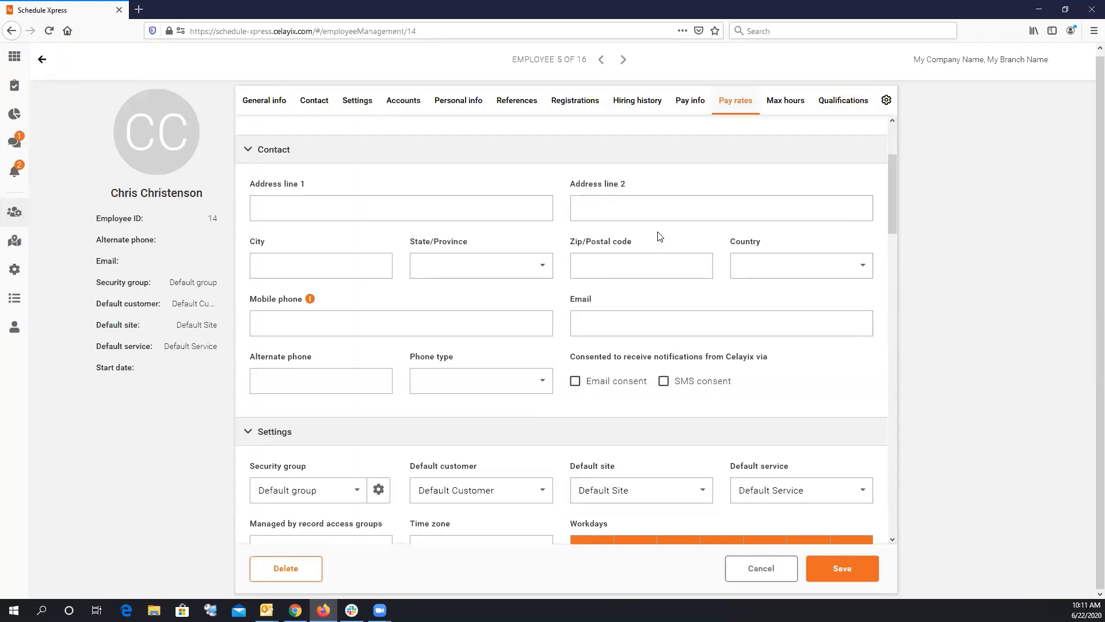
{"action": "left_click", "coordinate": [42, 59]}
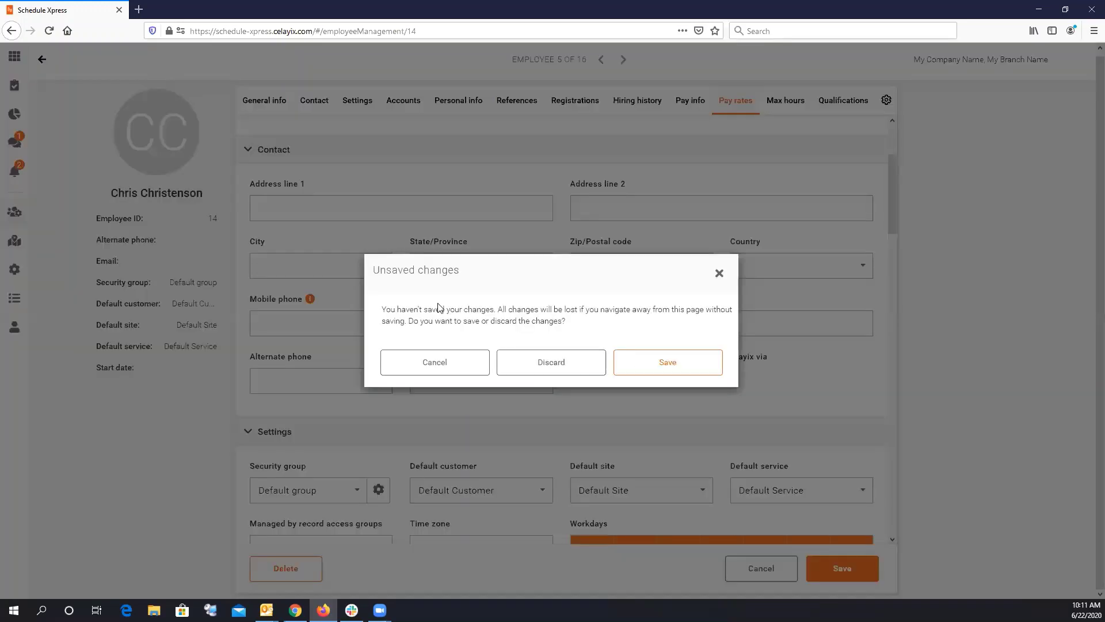
{"action": "left_click", "coordinate": [586, 372]}
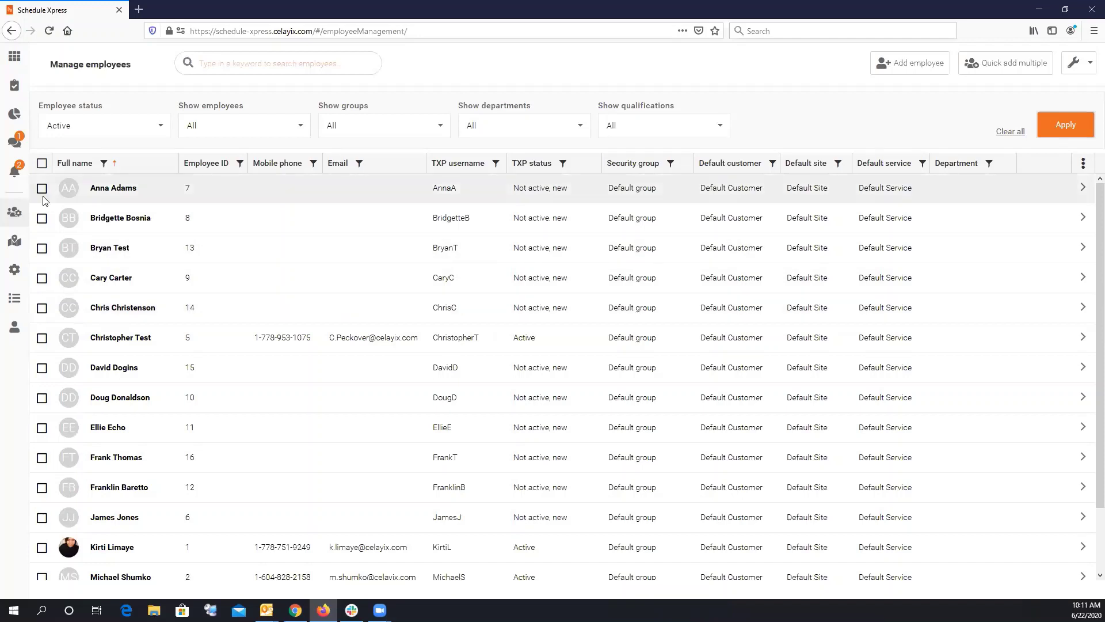
Tick the first three employees and start a bulk update of them.
{"action": "left_click", "coordinate": [41, 188]}
{"action": "left_click", "coordinate": [42, 219]}
{"action": "left_click", "coordinate": [41, 248]}
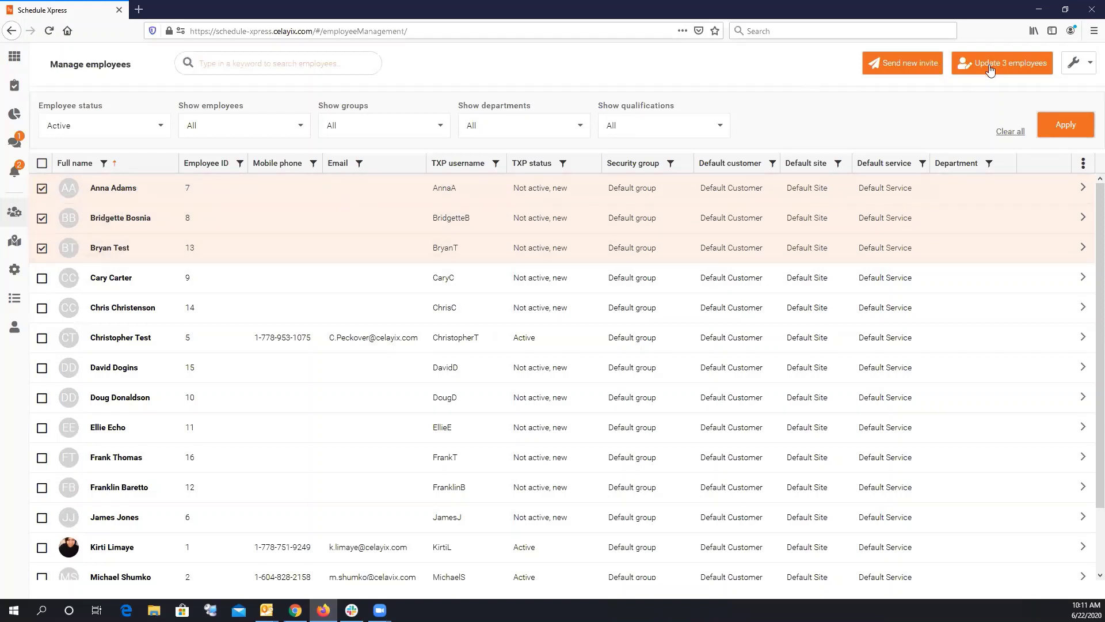
{"action": "left_click", "coordinate": [980, 66]}
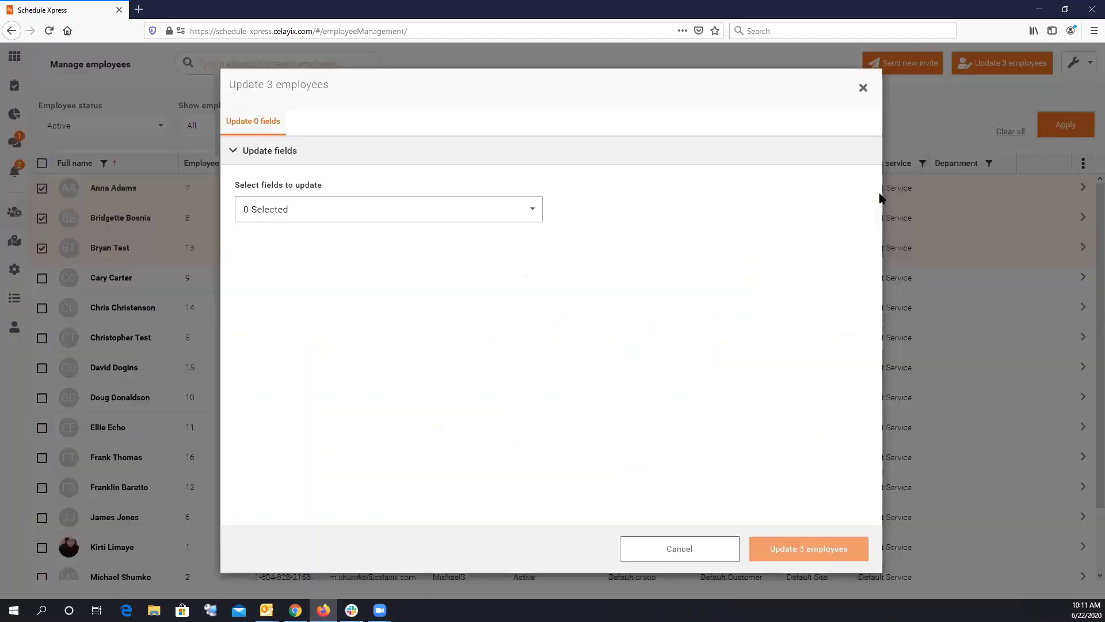
Add the First Aid Certificate qualification to all three employees.
{"action": "left_click", "coordinate": [491, 214]}
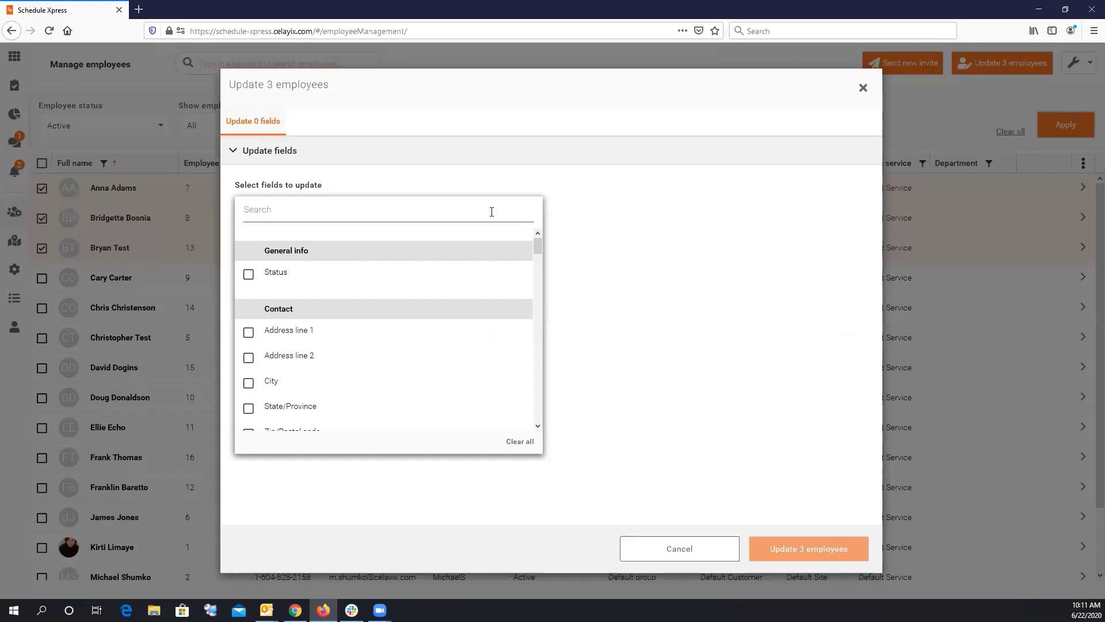
{"action": "type", "text": "qu"}
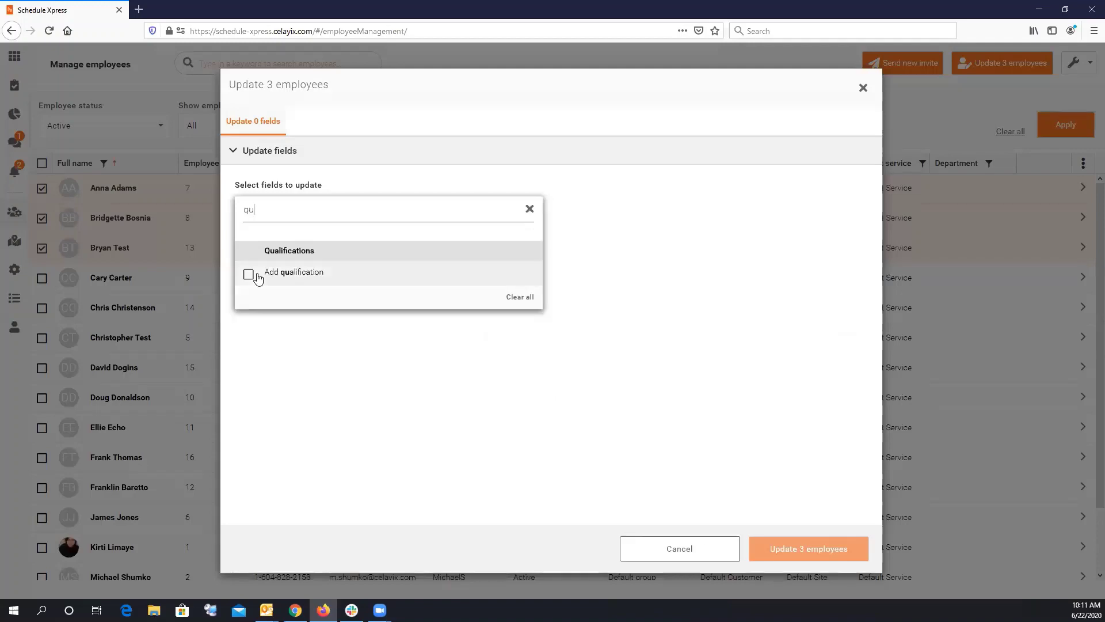
{"action": "left_click", "coordinate": [262, 274]}
{"action": "left_click", "coordinate": [405, 323]}
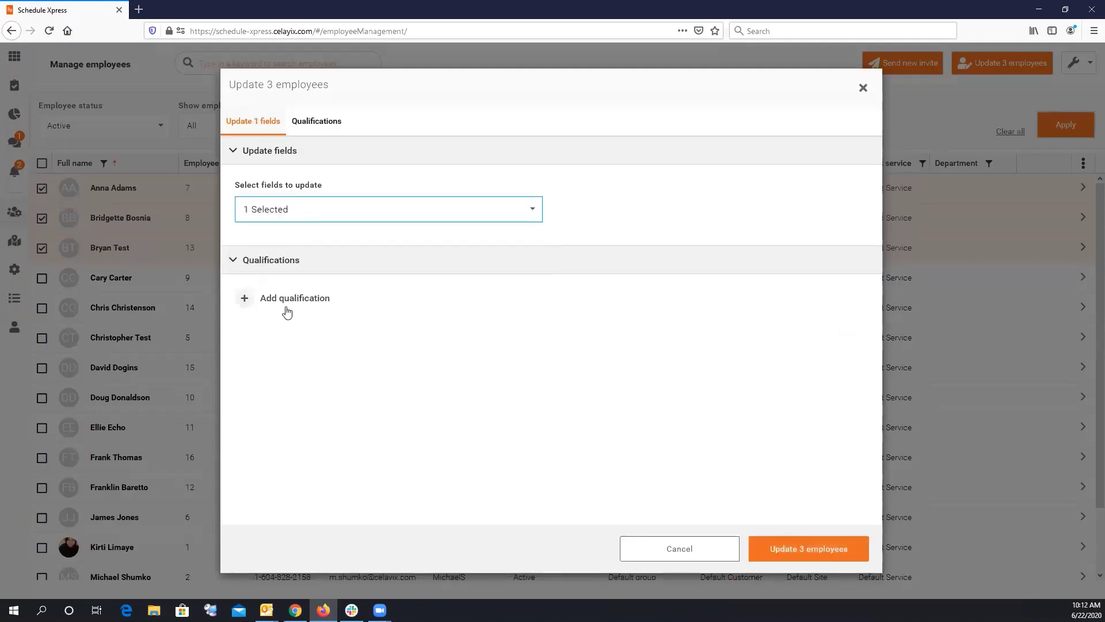
{"action": "left_click", "coordinate": [291, 305]}
{"action": "left_click", "coordinate": [292, 305]}
{"action": "left_click", "coordinate": [296, 358]}
{"action": "left_click", "coordinate": [296, 388]}
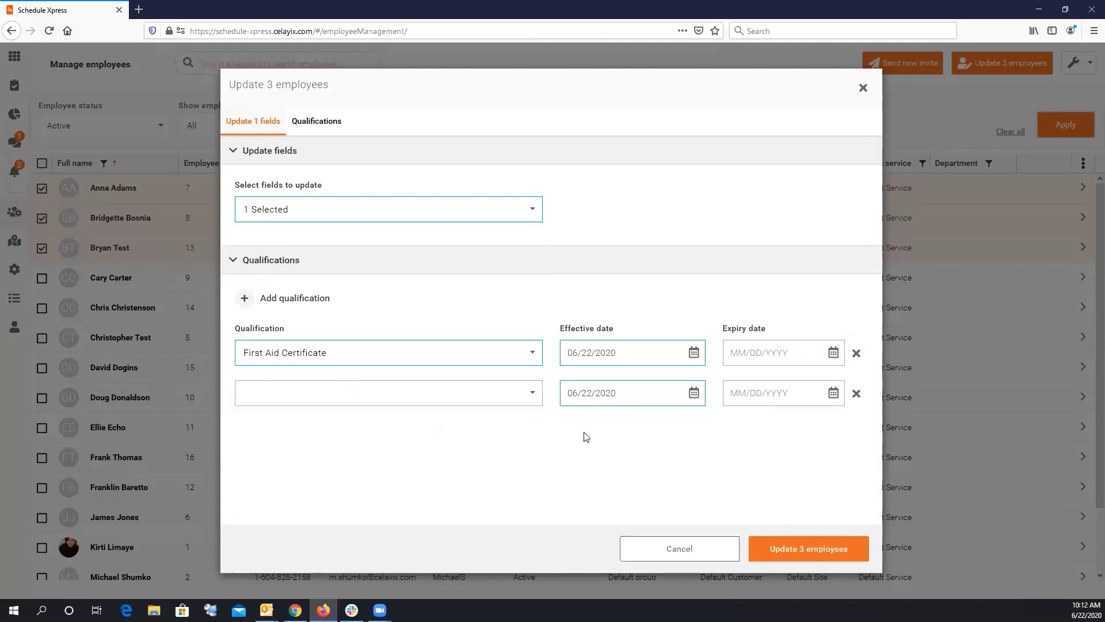
{"action": "left_click", "coordinate": [856, 394]}
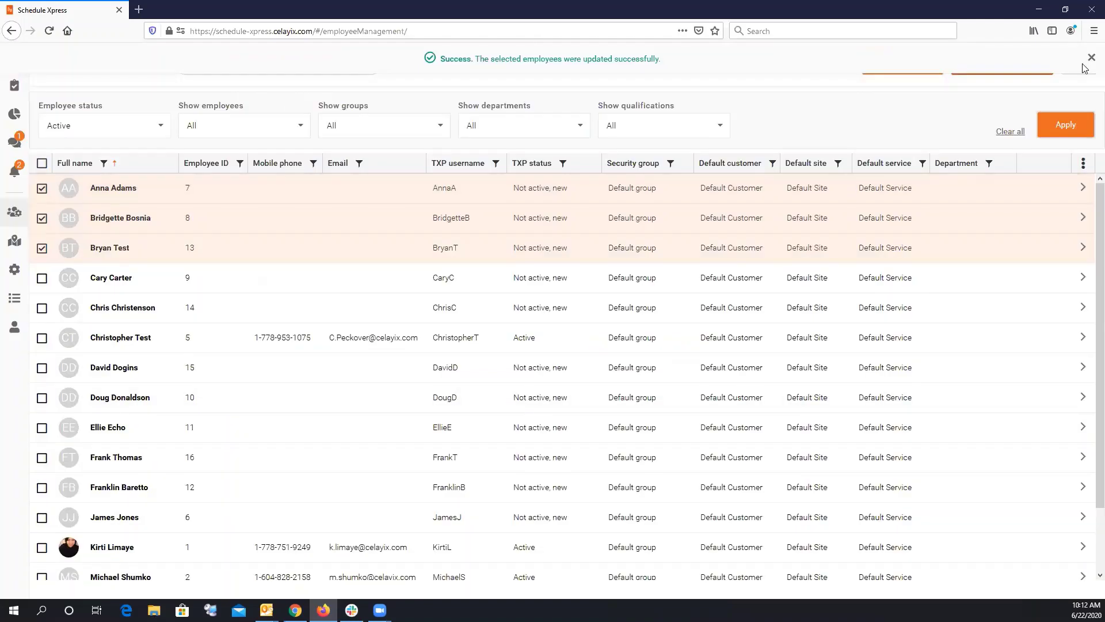
Dismiss the success message and untick the three updated employees.
{"action": "left_click", "coordinate": [1091, 59]}
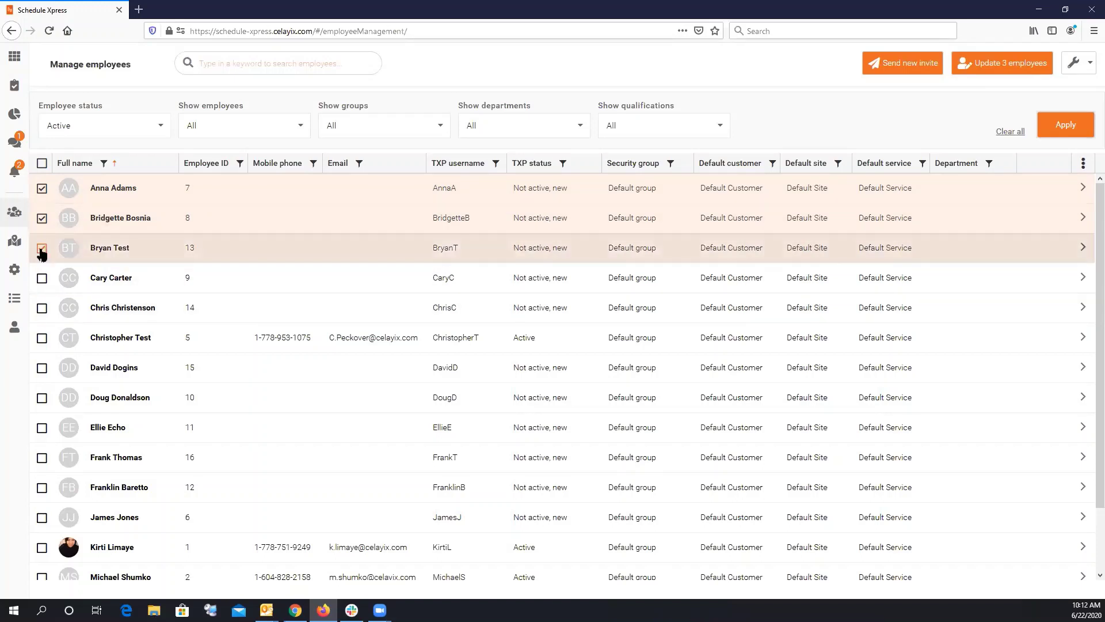
{"action": "left_click", "coordinate": [41, 249]}
{"action": "left_click", "coordinate": [41, 218]}
{"action": "left_click", "coordinate": [42, 188]}
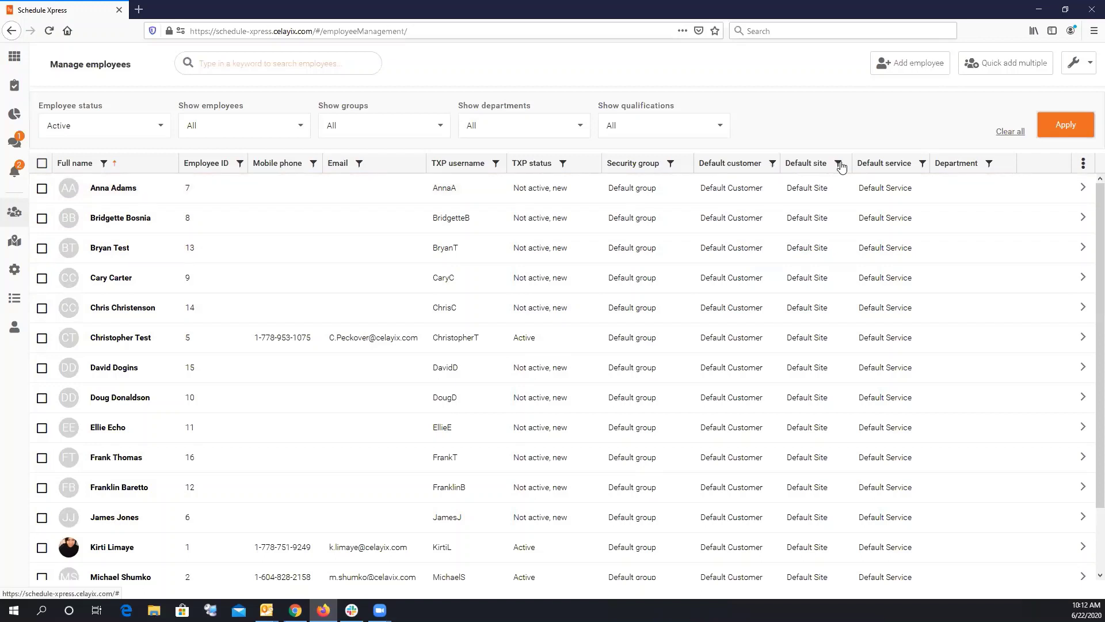
Hide the Default customer and Default site columns from the employee list.
{"action": "left_click", "coordinate": [1084, 166]}
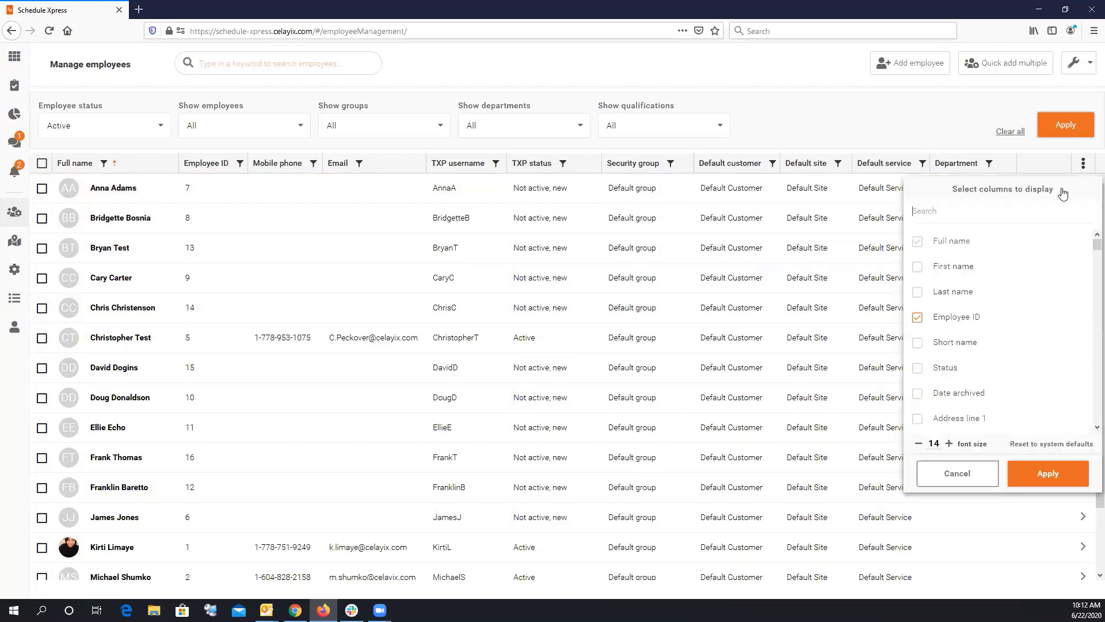
{"action": "left_click", "coordinate": [938, 210]}
{"action": "type", "text": "def"}
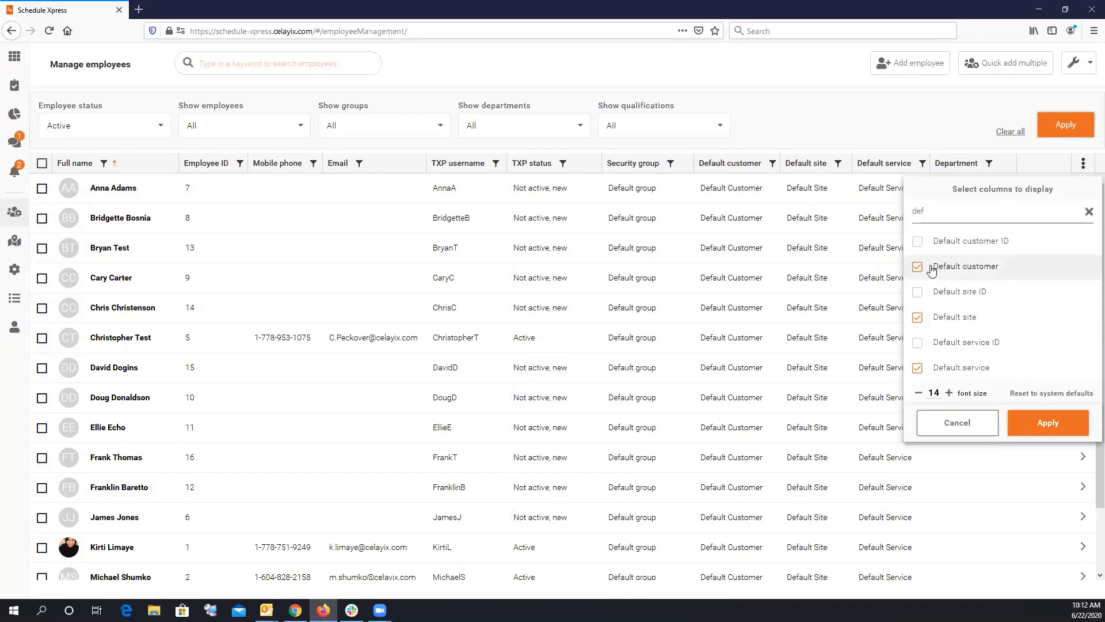
{"action": "left_click", "coordinate": [1039, 425]}
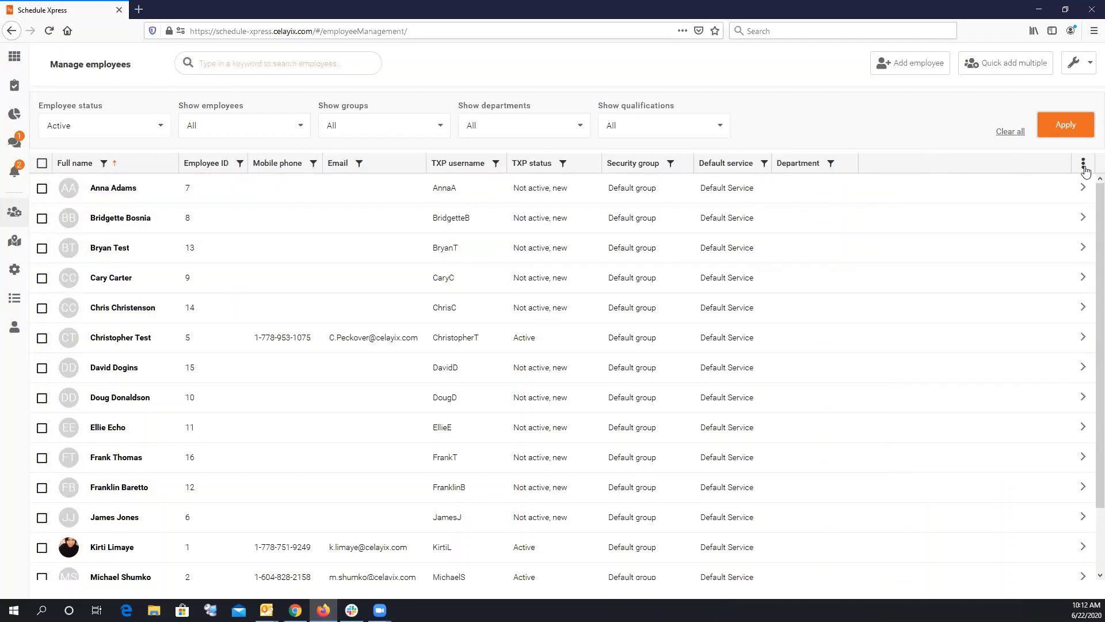
Show the Qualifications column and scroll across to its Expiry date.
{"action": "left_click", "coordinate": [1083, 164]}
{"action": "type", "text": "qual"}
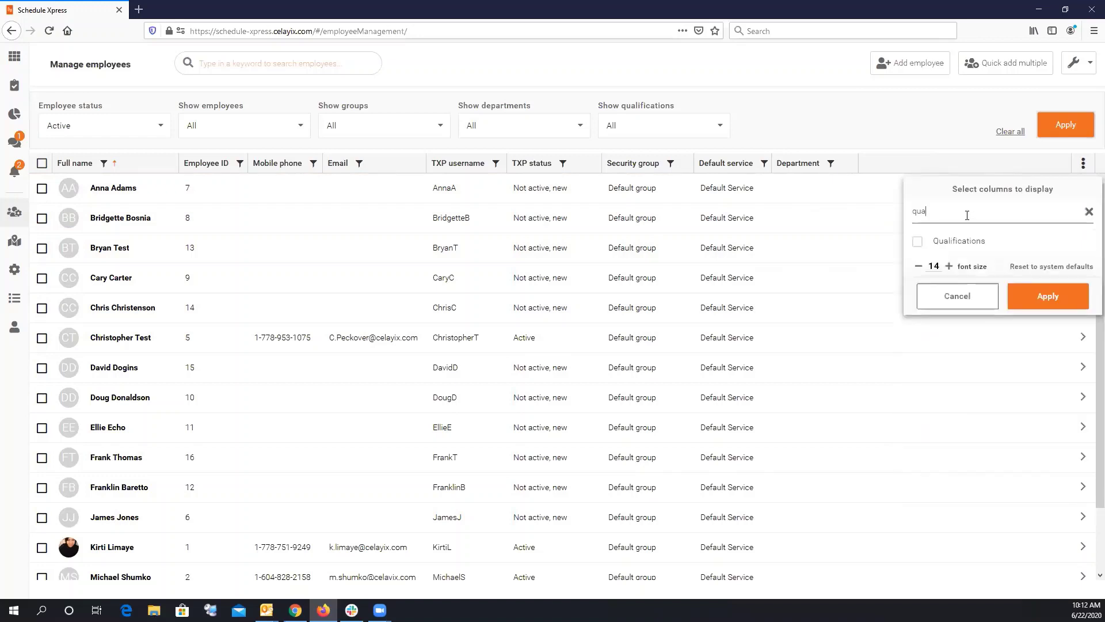
{"action": "left_click", "coordinate": [1022, 242]}
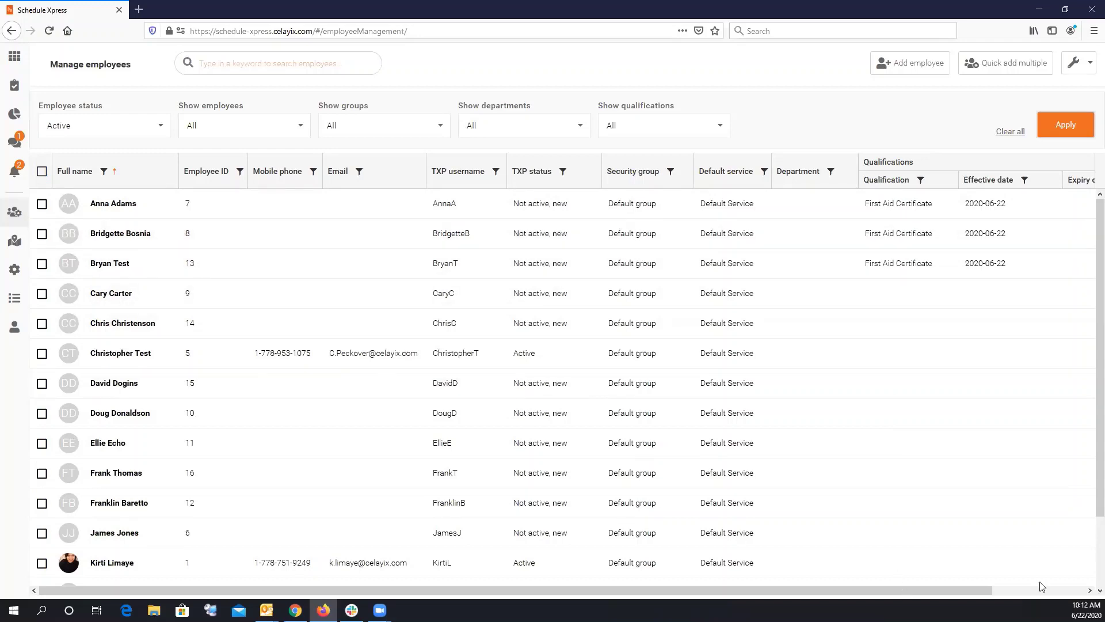
{"action": "left_click", "coordinate": [1042, 588]}
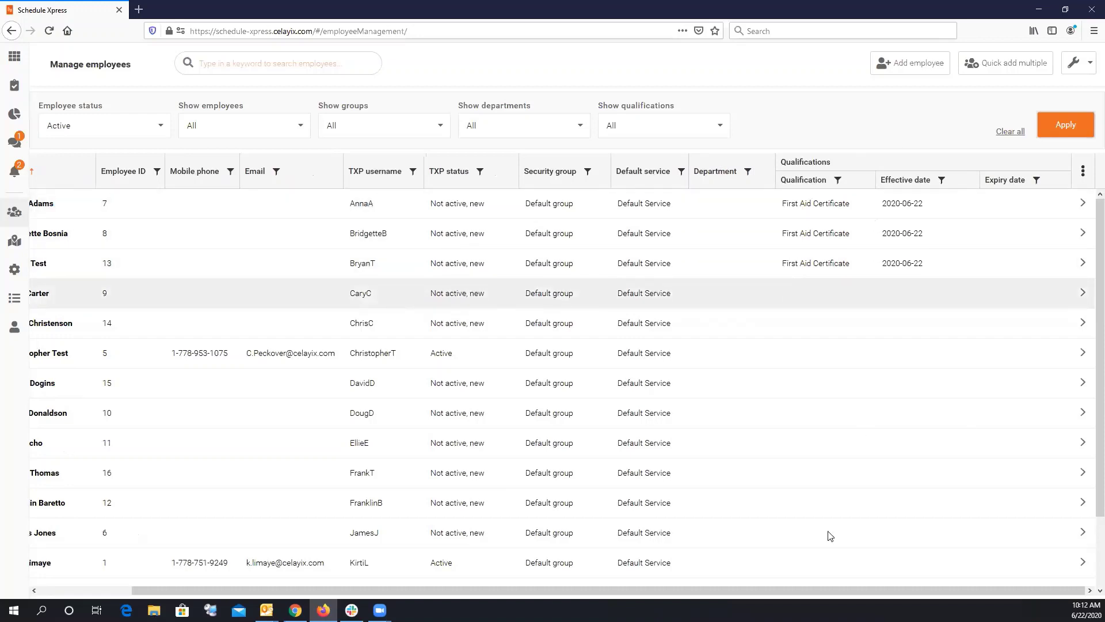
{"action": "left_click_drag", "start_coordinate": [824, 589], "coordinate": [684, 596]}
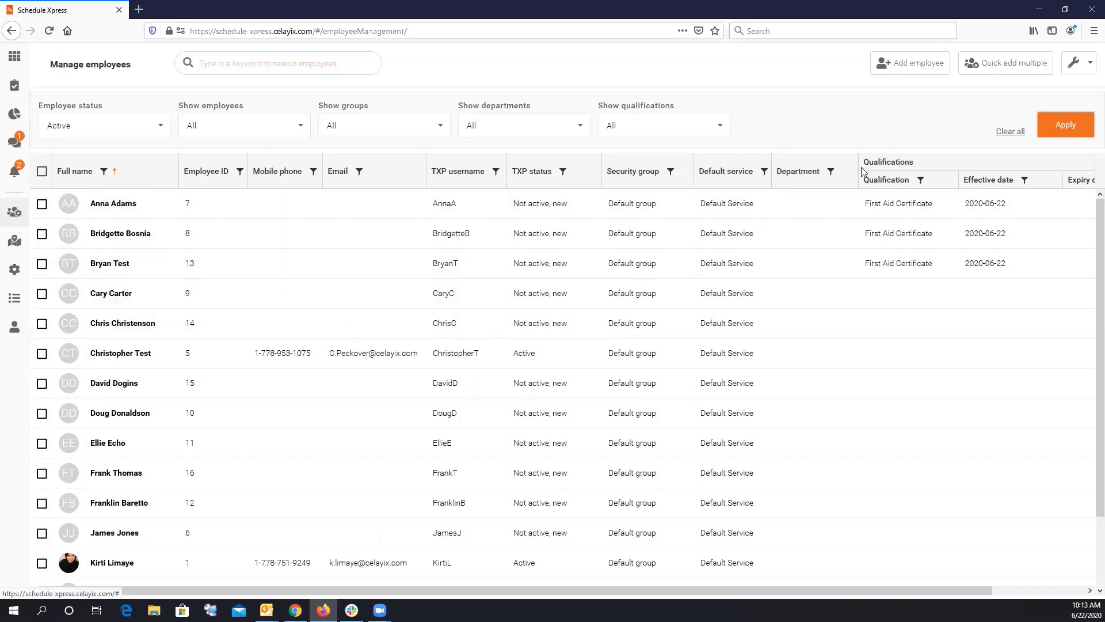
{"action": "left_click", "coordinate": [232, 60]}
{"action": "type", "text": "anna"}
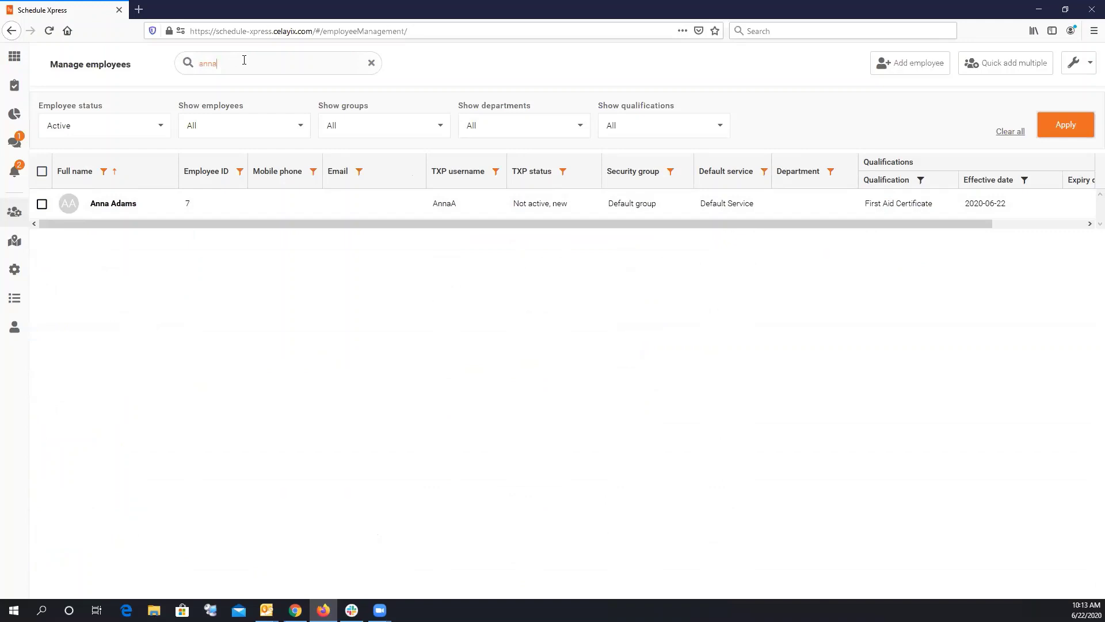
{"action": "left_click_drag", "start_coordinate": [219, 63], "coordinate": [163, 63]}
{"action": "type", "text": "chris"}
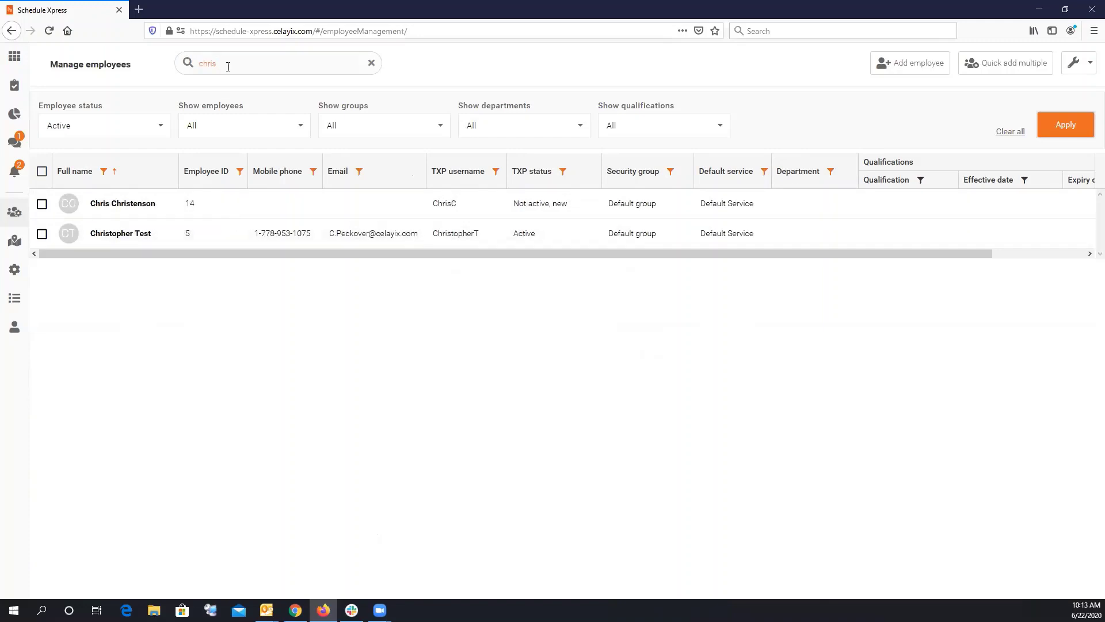
{"action": "left_click_drag", "start_coordinate": [226, 64], "coordinate": [150, 68]}
{"action": "key", "text": "BackSpace"}
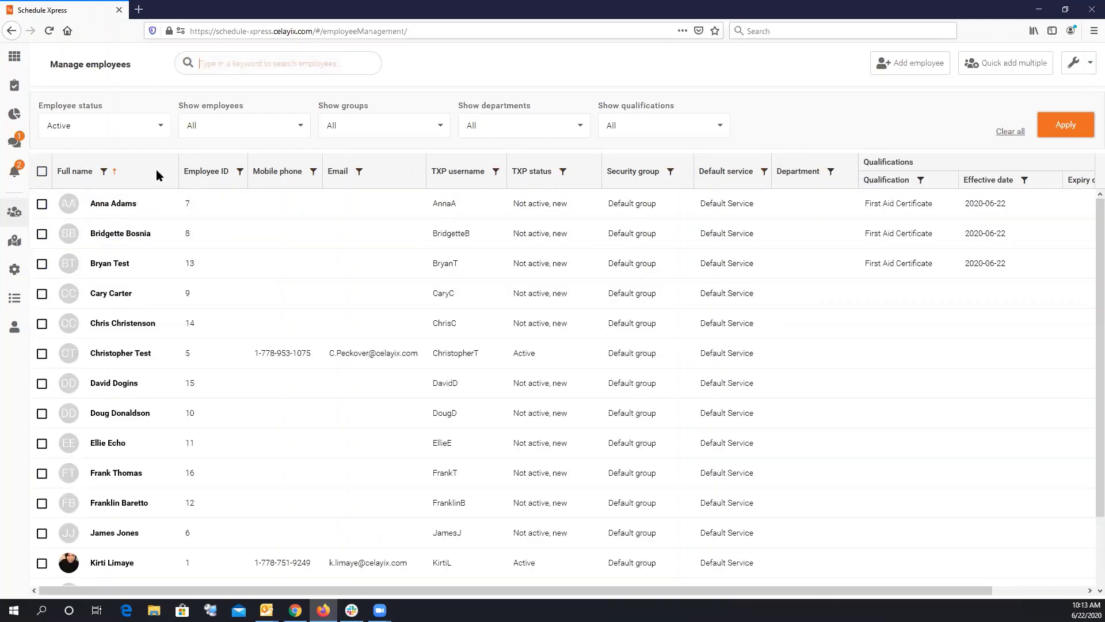
{"action": "left_click", "coordinate": [149, 132]}
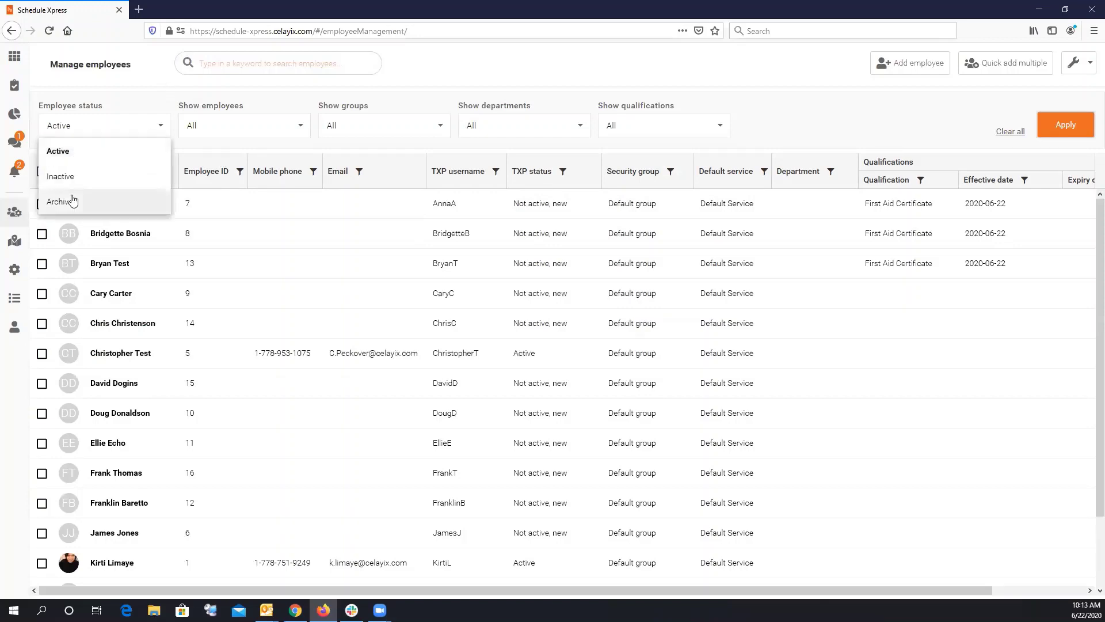
{"action": "left_click", "coordinate": [233, 131]}
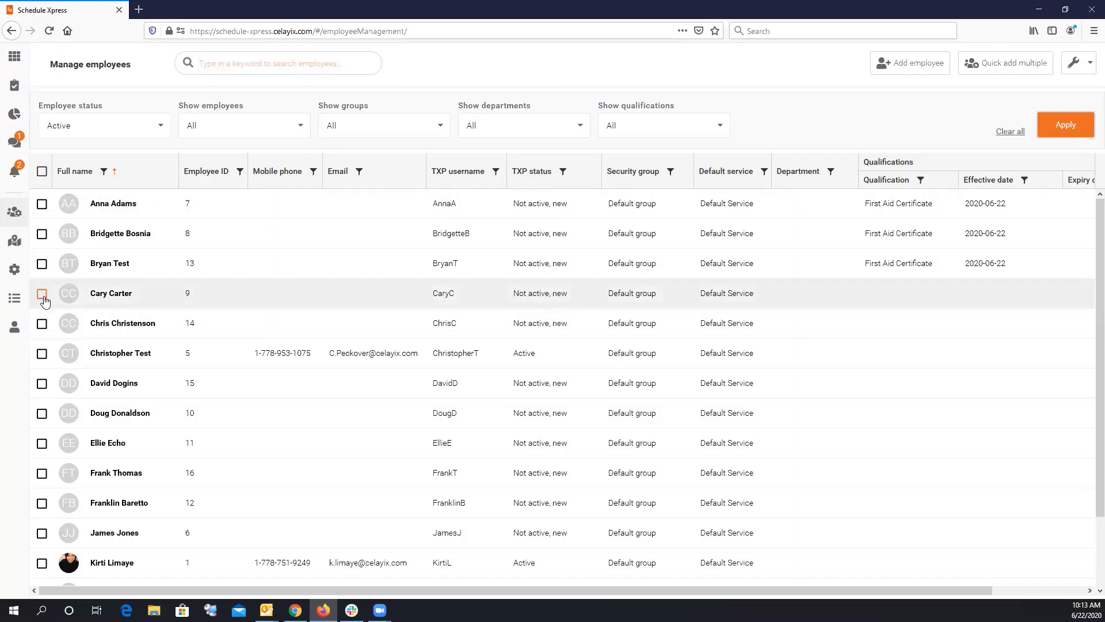
Set employee 12's status to Archived, save it, and return to Manage employees.
{"action": "left_click", "coordinate": [59, 508]}
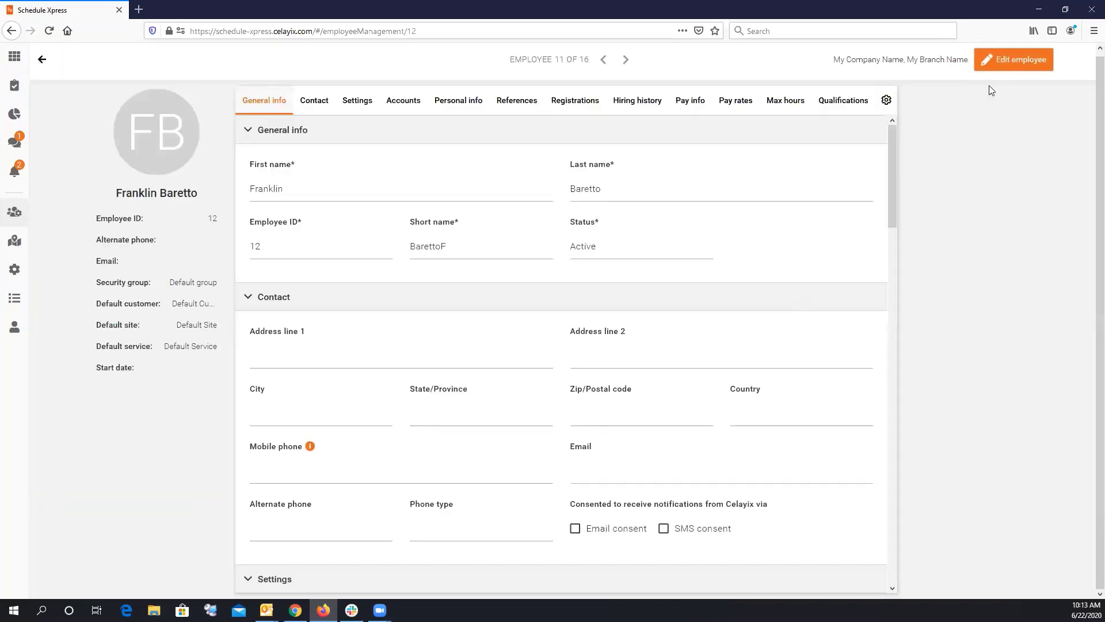
{"action": "left_click", "coordinate": [1014, 63]}
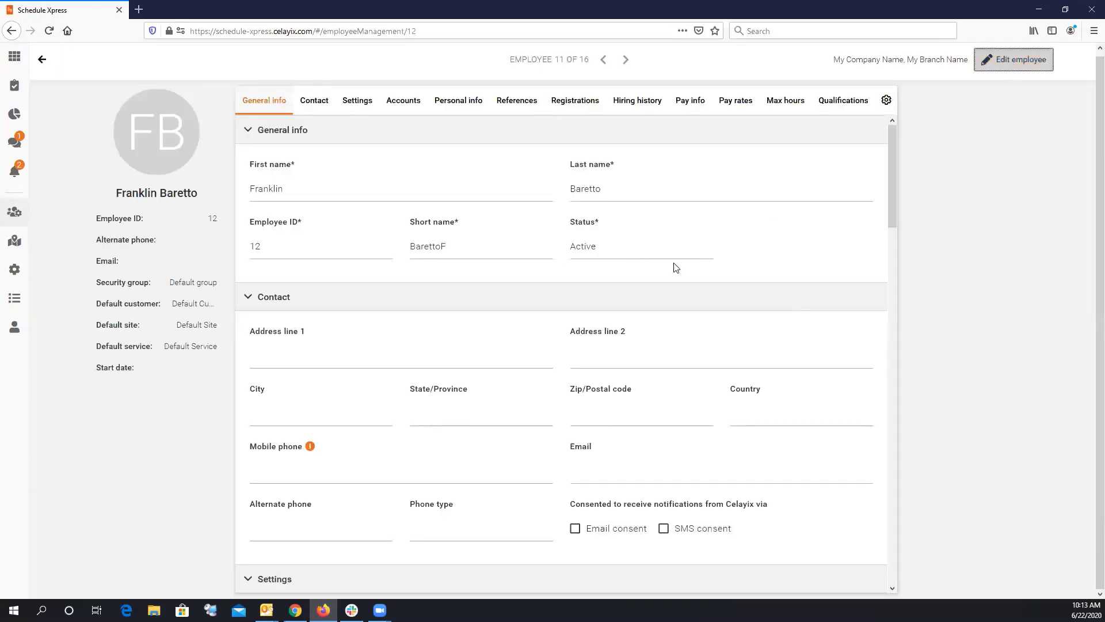
{"action": "left_click", "coordinate": [655, 253]}
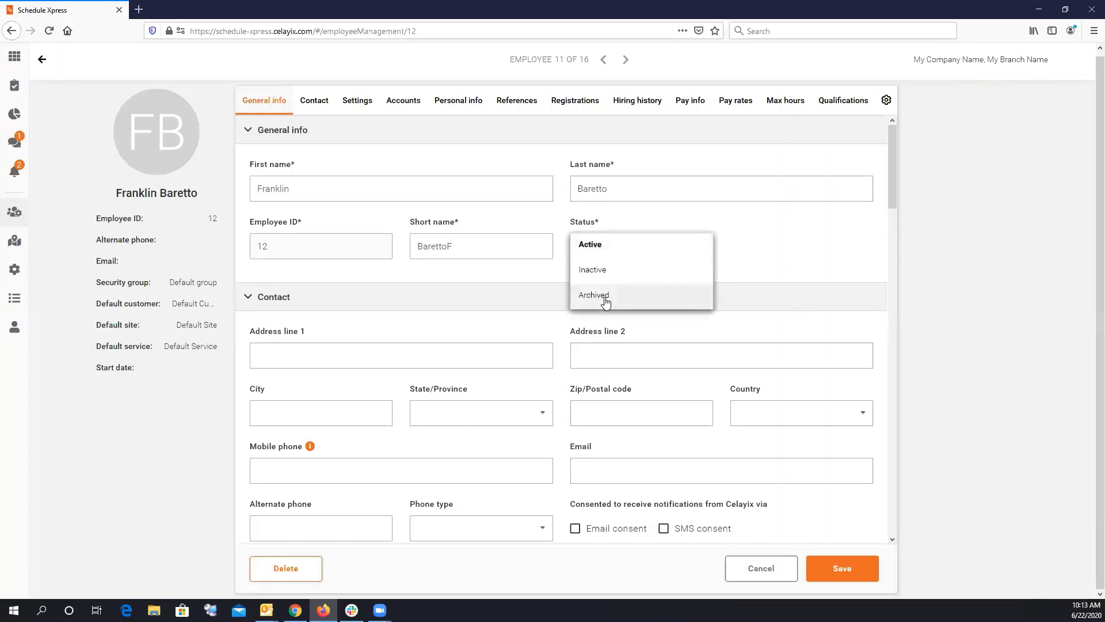
{"action": "left_click", "coordinate": [600, 297]}
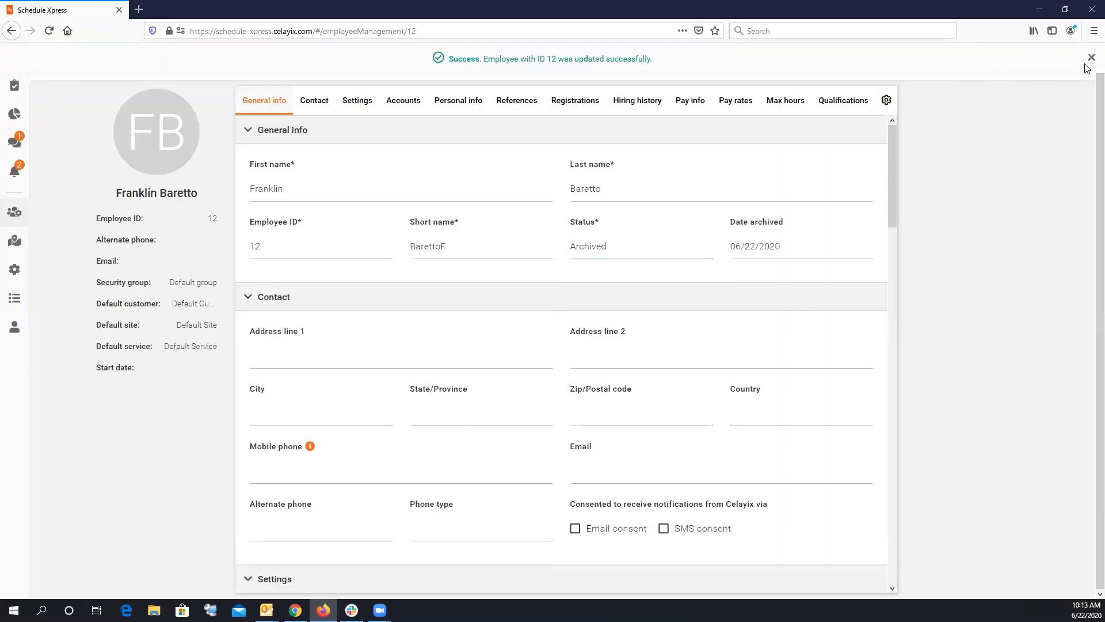
{"action": "left_click", "coordinate": [1091, 58]}
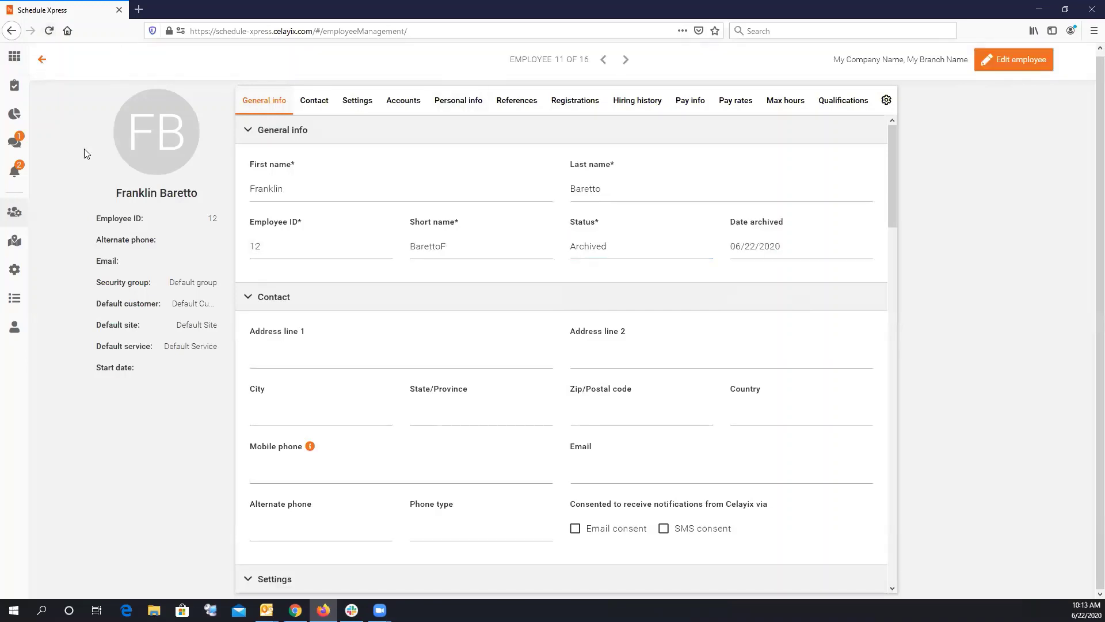
{"action": "left_click", "coordinate": [42, 59]}
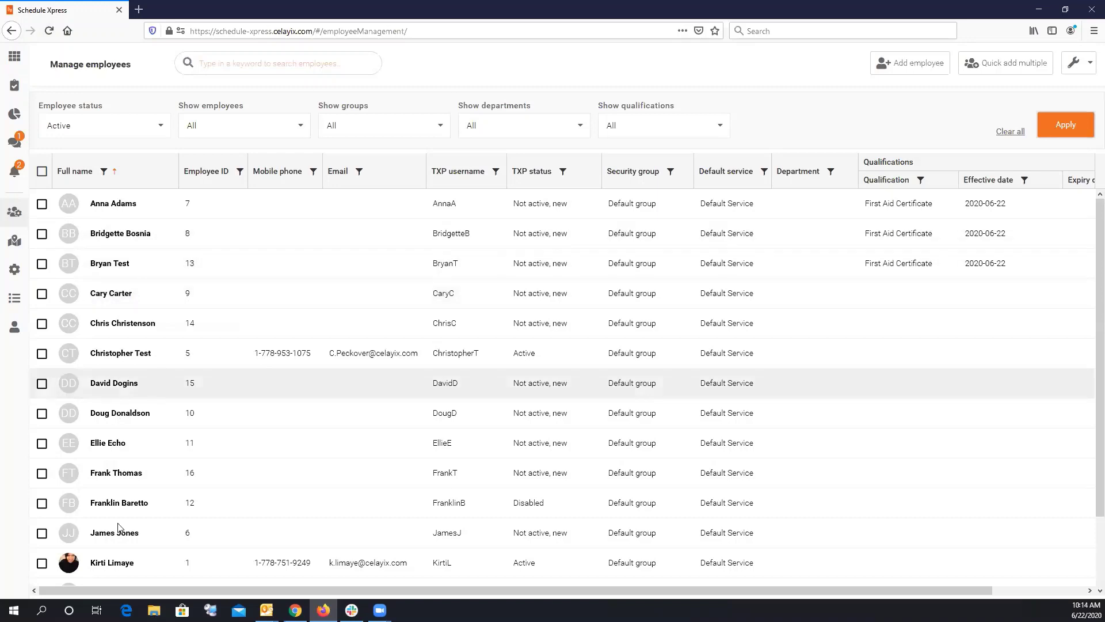
Filter the employee list to Archived status to confirm employee 12 is listed there.
{"action": "left_click", "coordinate": [1066, 124]}
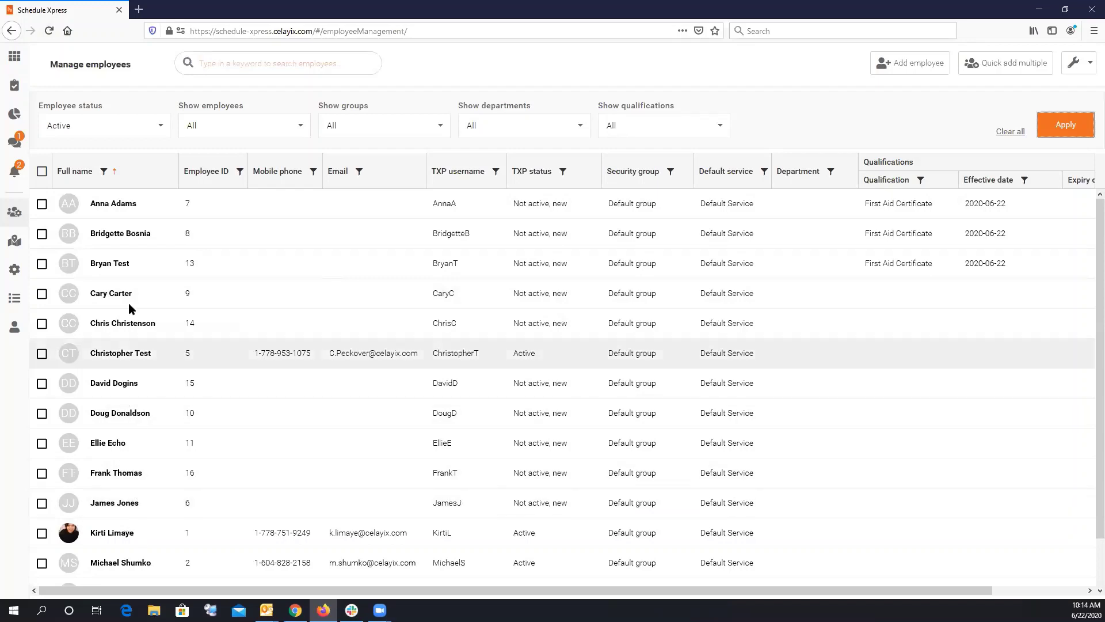
{"action": "left_click", "coordinate": [98, 133]}
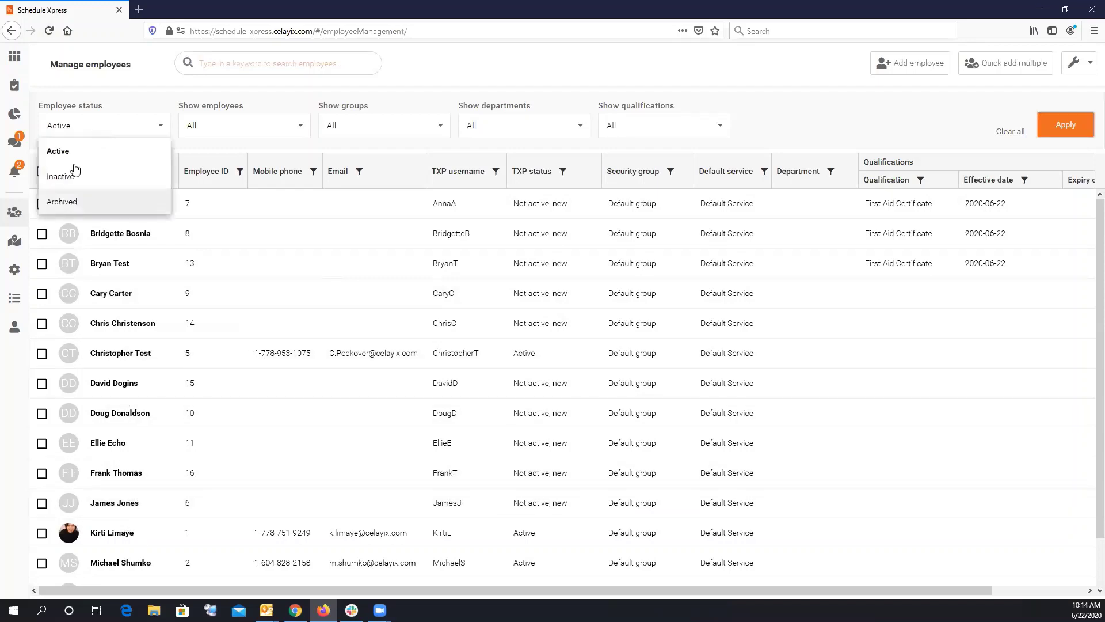
{"action": "left_click", "coordinate": [68, 203]}
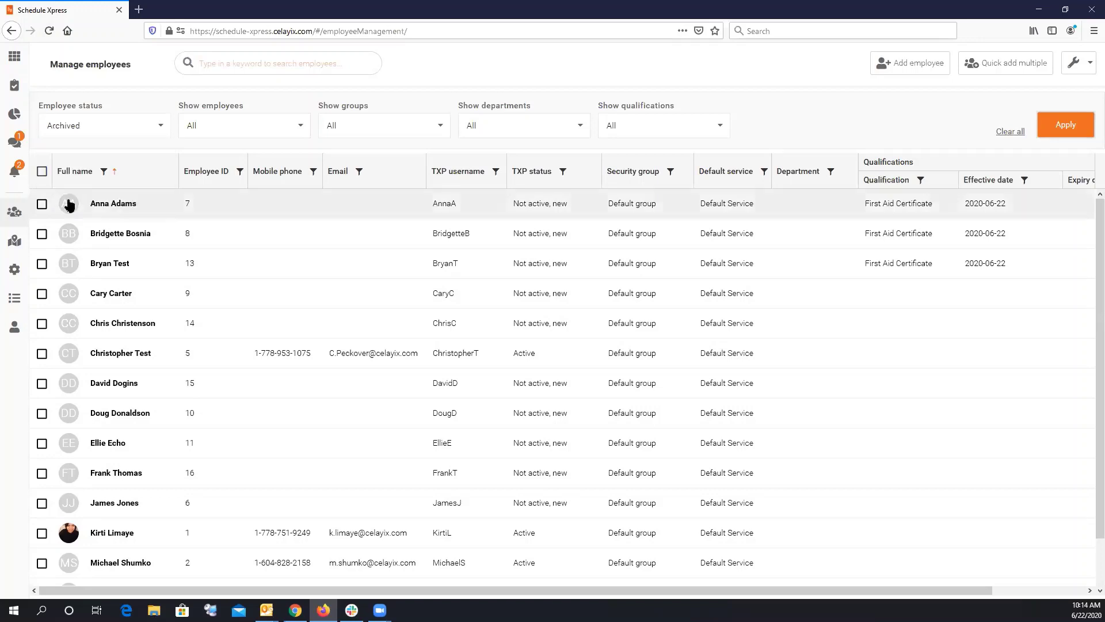
{"action": "left_click", "coordinate": [1046, 127]}
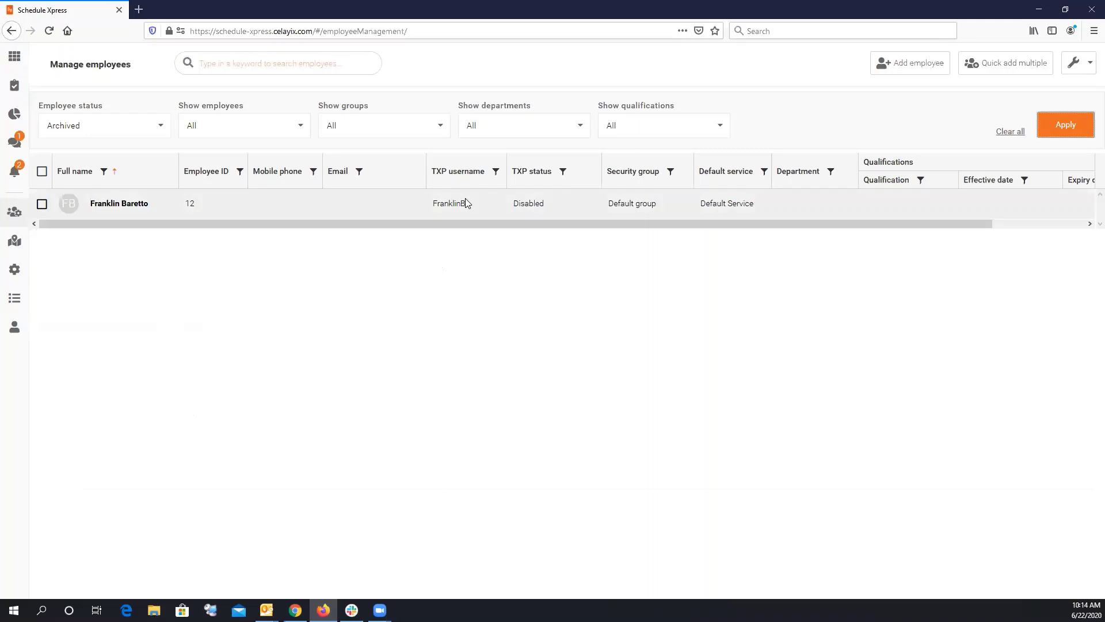
Cycle the status filter through Active and Inactive, ending back on Active.
{"action": "left_click", "coordinate": [115, 132]}
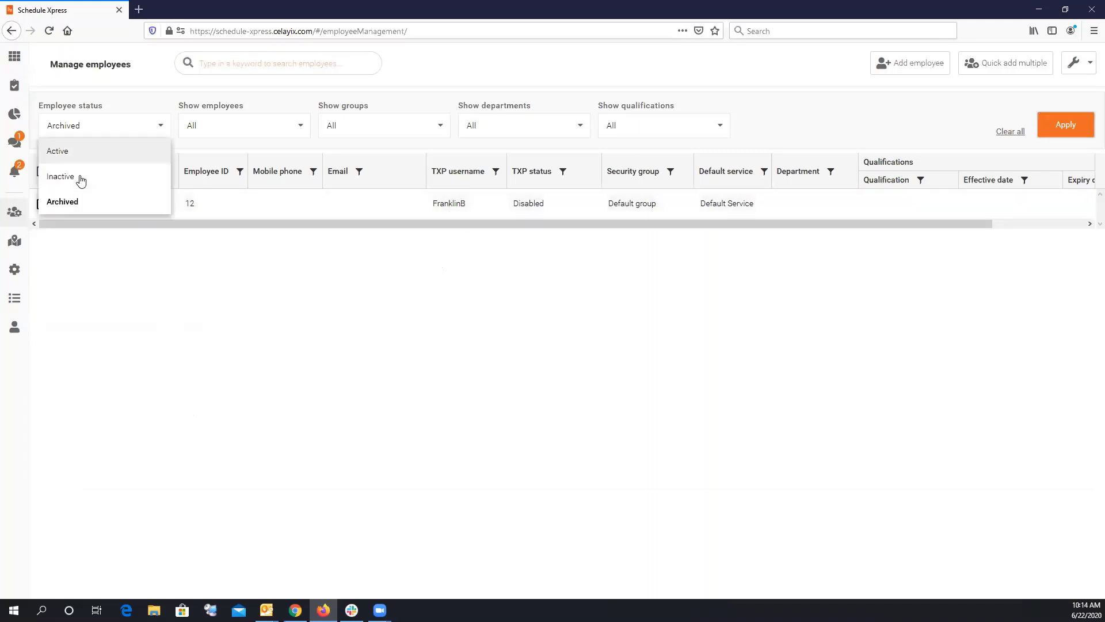
{"action": "left_click", "coordinate": [70, 154]}
{"action": "left_click", "coordinate": [1068, 124]}
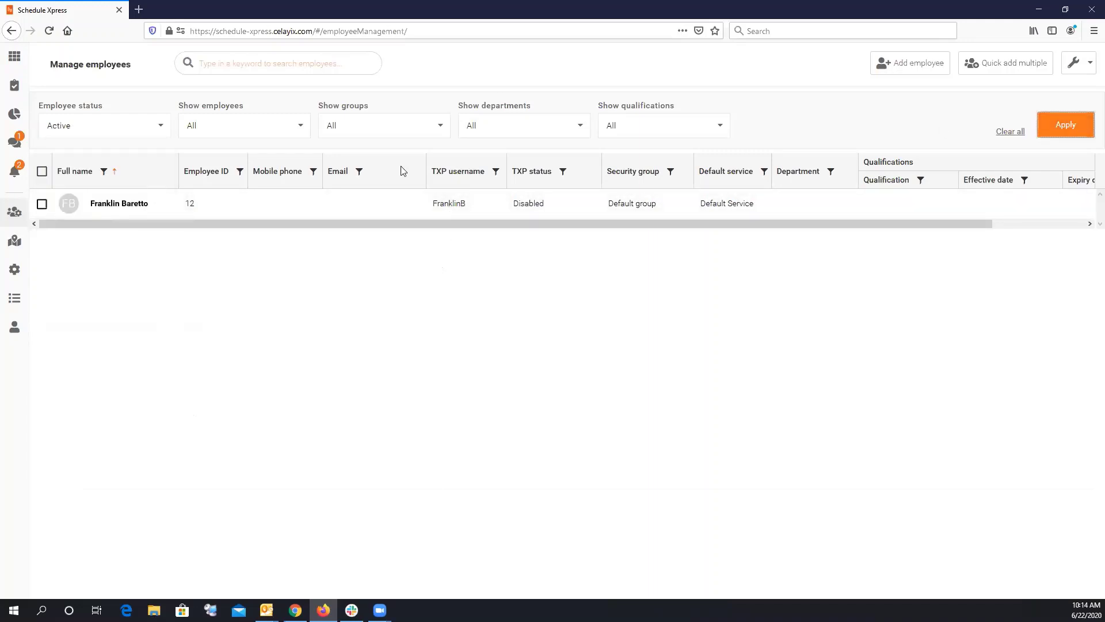
{"action": "left_click", "coordinate": [109, 135]}
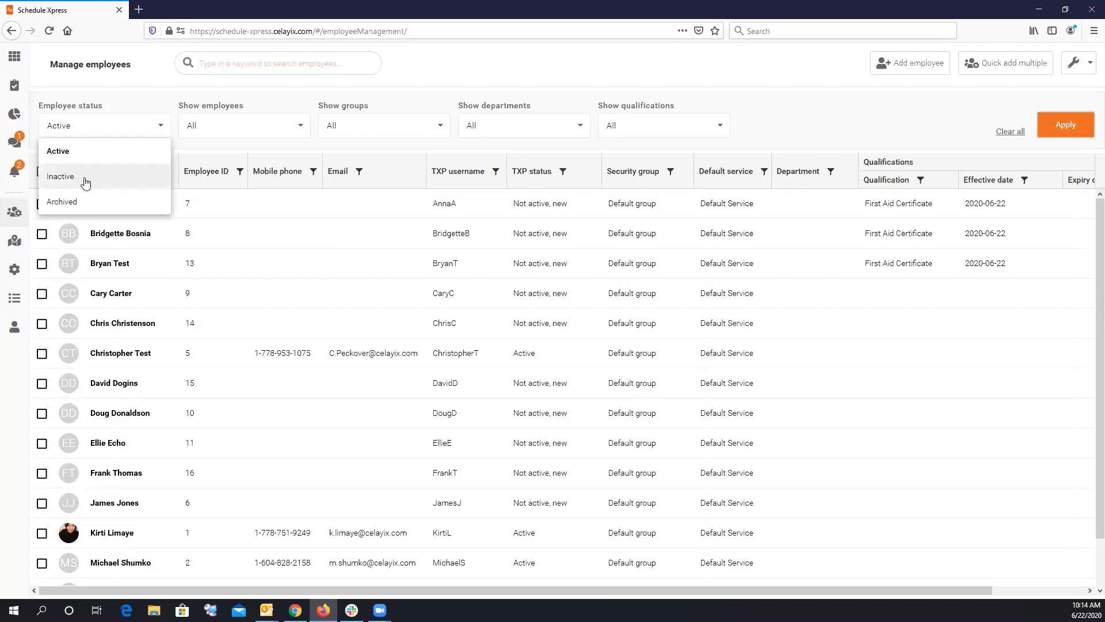
{"action": "left_click", "coordinate": [61, 176]}
{"action": "left_click", "coordinate": [1065, 124]}
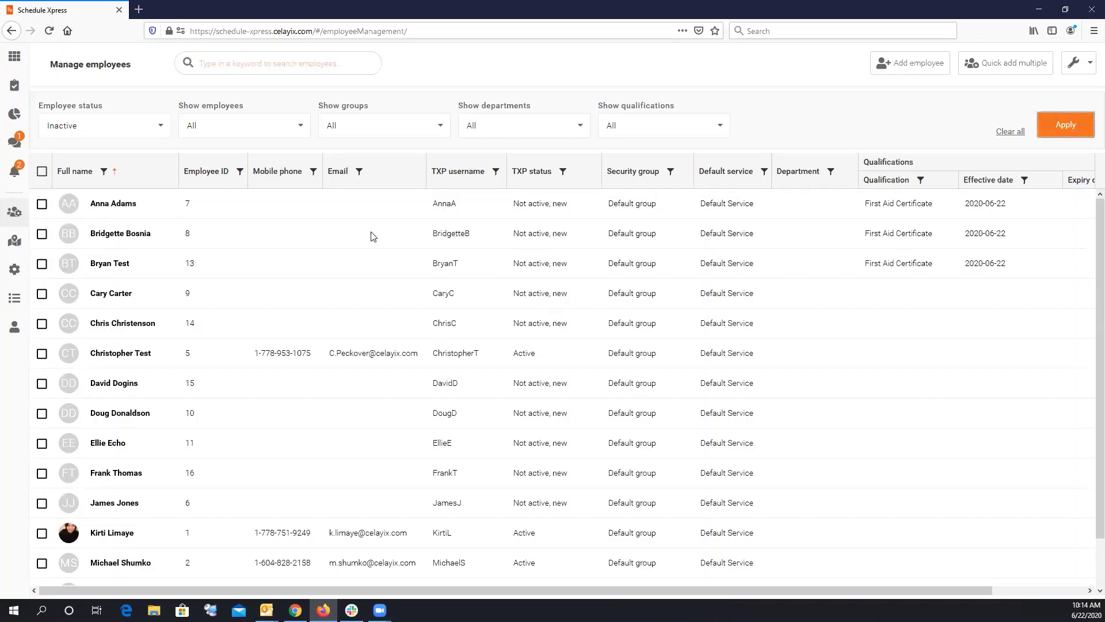
{"action": "left_click", "coordinate": [107, 129]}
{"action": "left_click", "coordinate": [73, 149]}
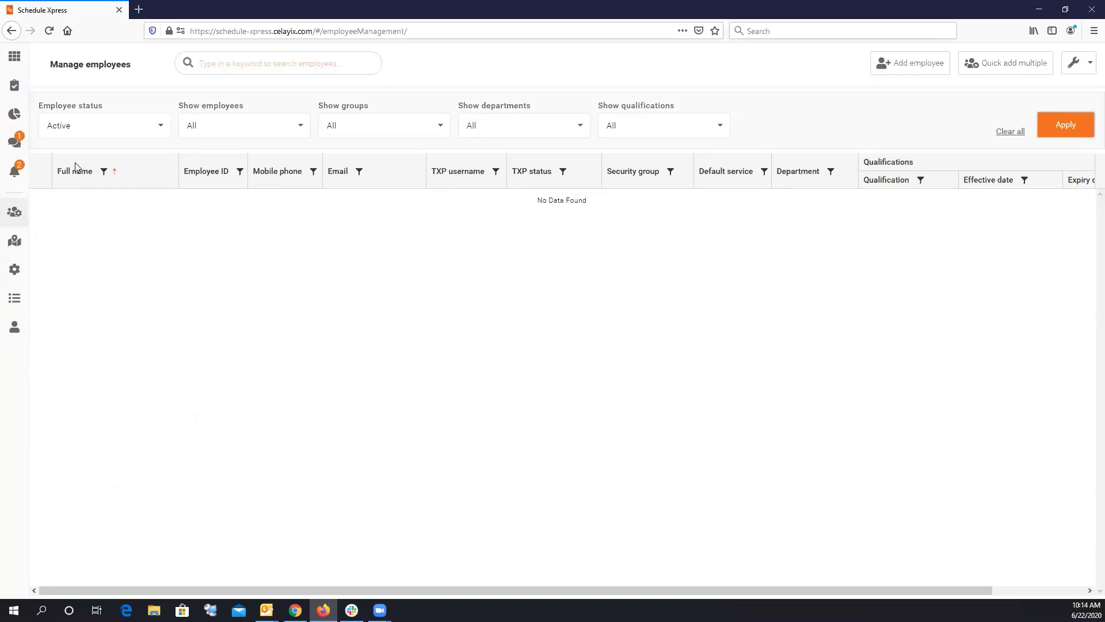
{"action": "left_click", "coordinate": [1080, 125]}
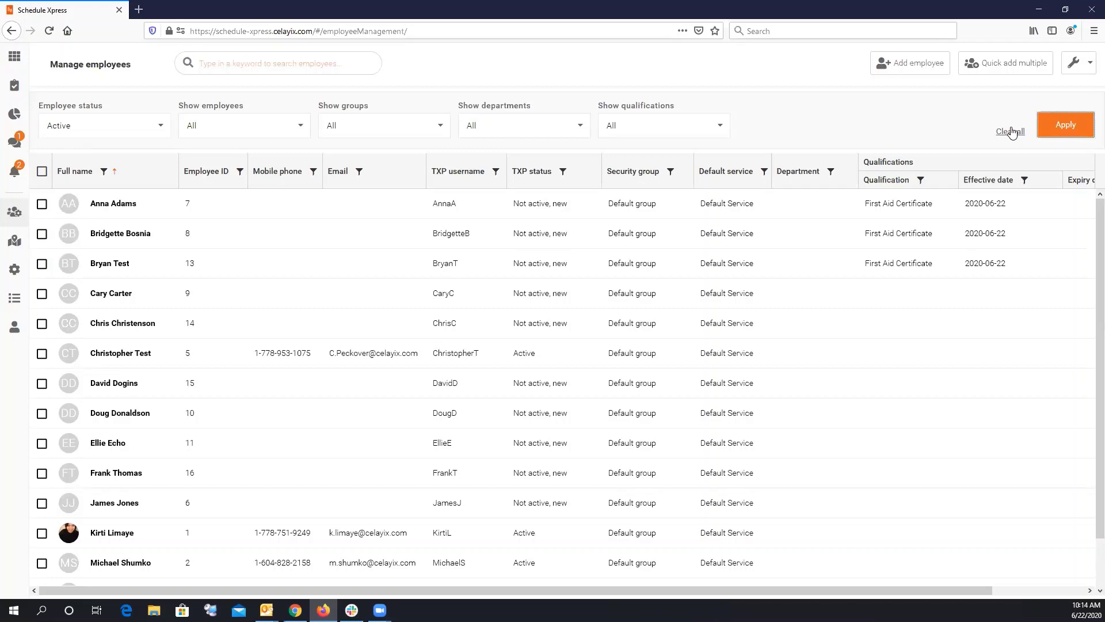
Filter the table to show only employees 8, 14, 15 and 10.
{"action": "left_click", "coordinate": [231, 134]}
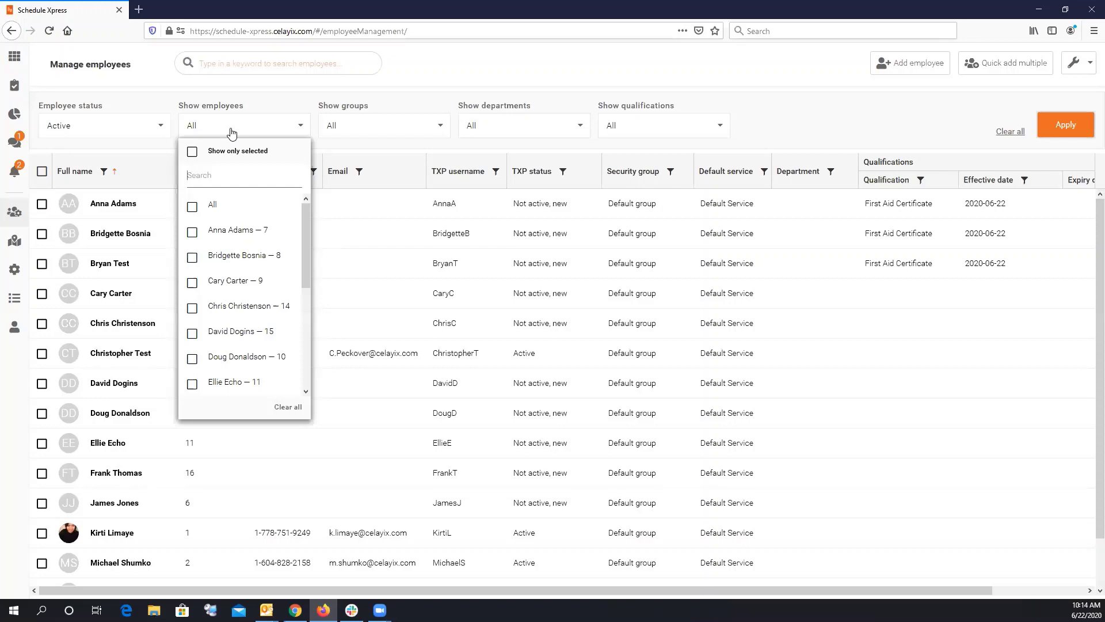
{"action": "left_click", "coordinate": [194, 257]}
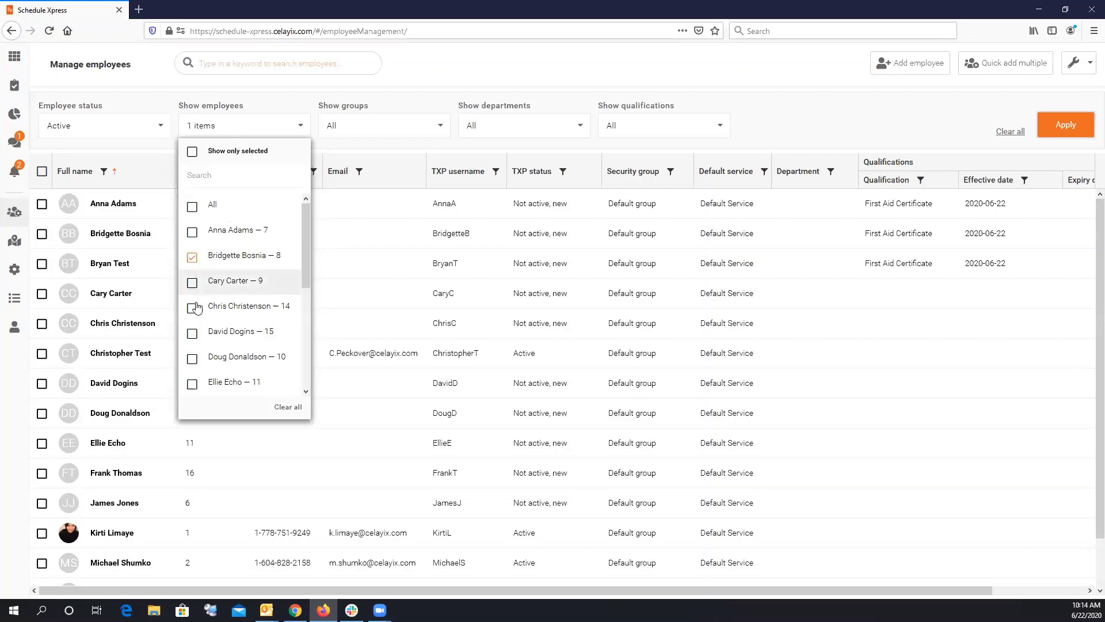
{"action": "left_click", "coordinate": [193, 308]}
{"action": "left_click", "coordinate": [194, 334]}
{"action": "left_click", "coordinate": [194, 358]}
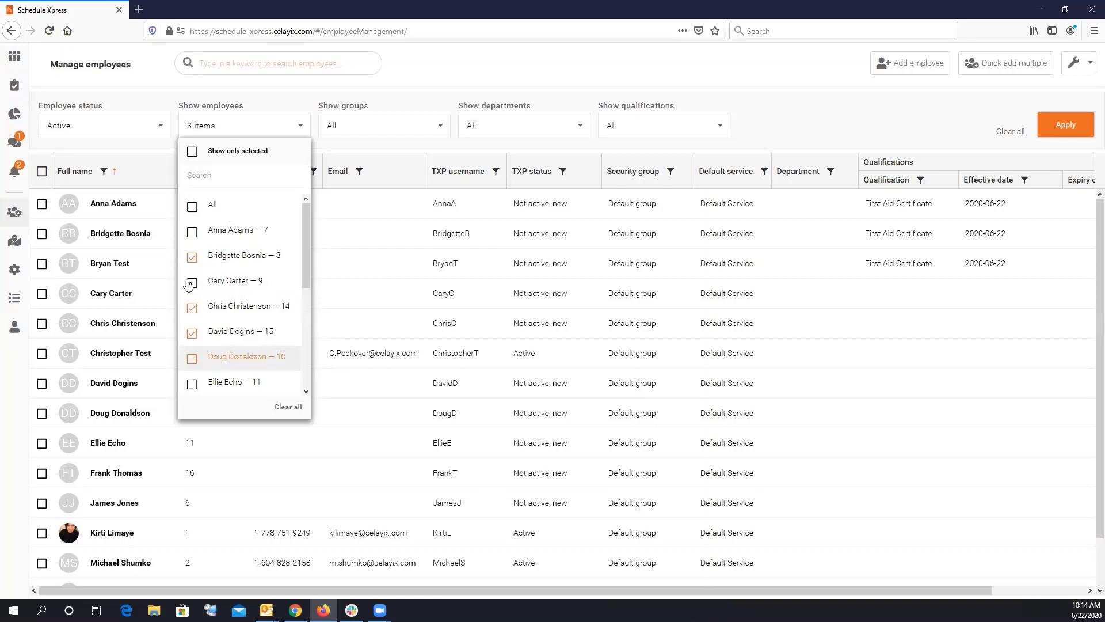
{"action": "left_click", "coordinate": [1082, 124]}
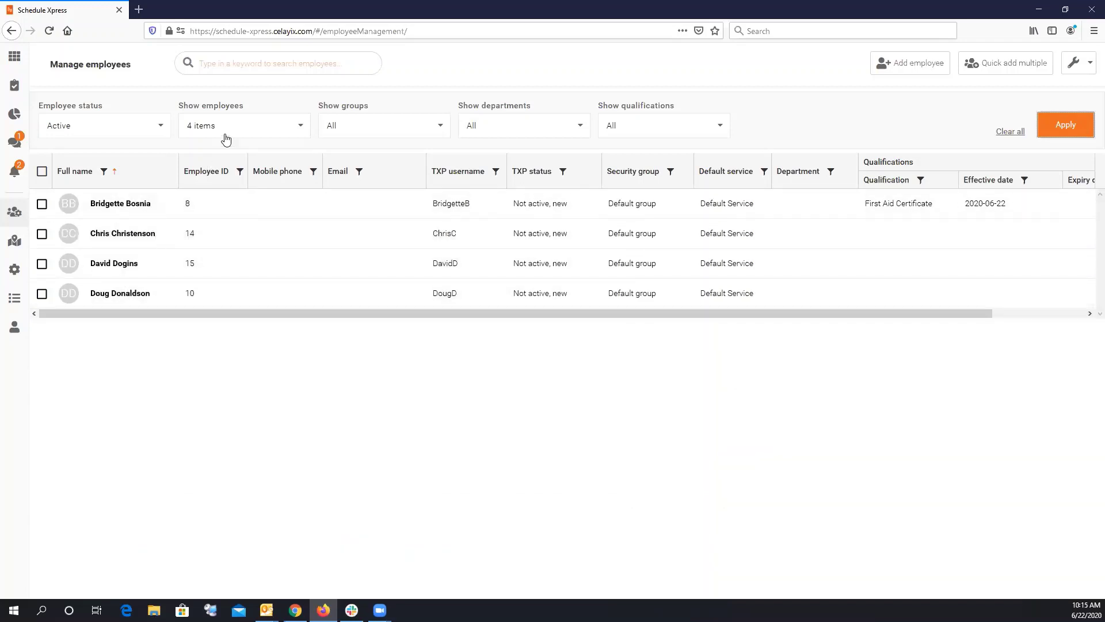
Switch the Show employees filter back to all employees.
{"action": "left_click", "coordinate": [251, 125]}
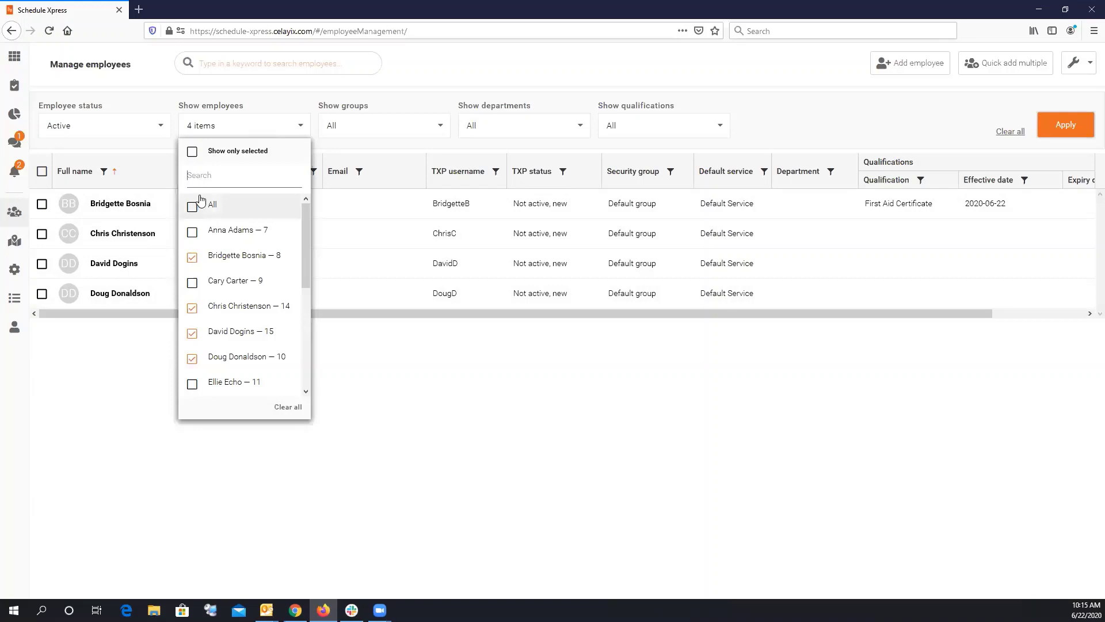
{"action": "left_click", "coordinate": [212, 206]}
{"action": "left_click", "coordinate": [1082, 129]}
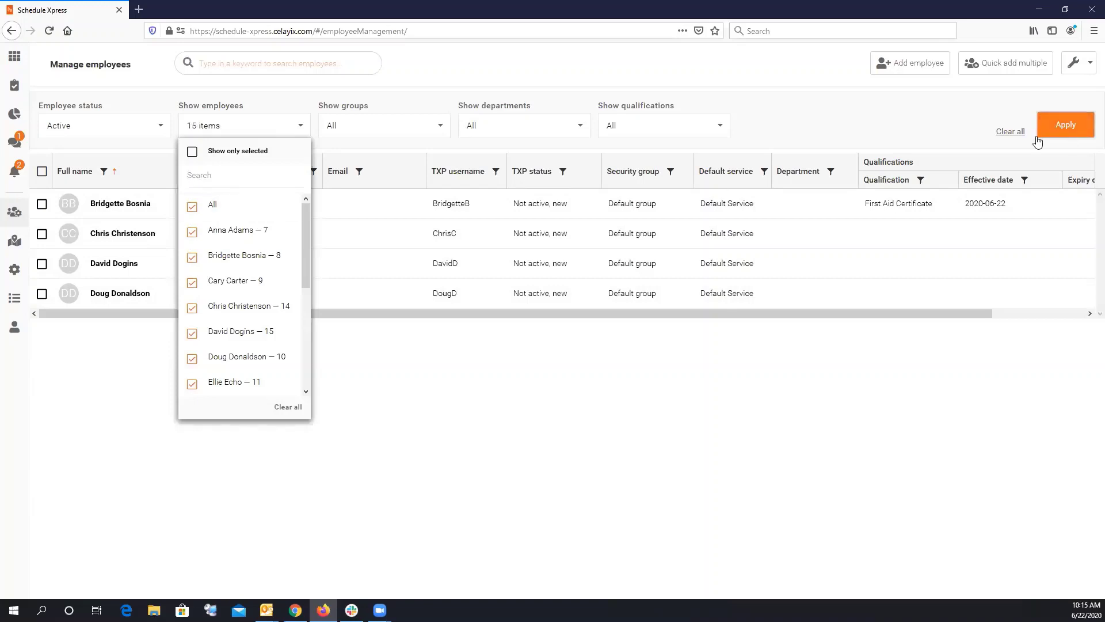
Search for an employee by name and show only employee 11.
{"action": "left_click", "coordinate": [243, 133]}
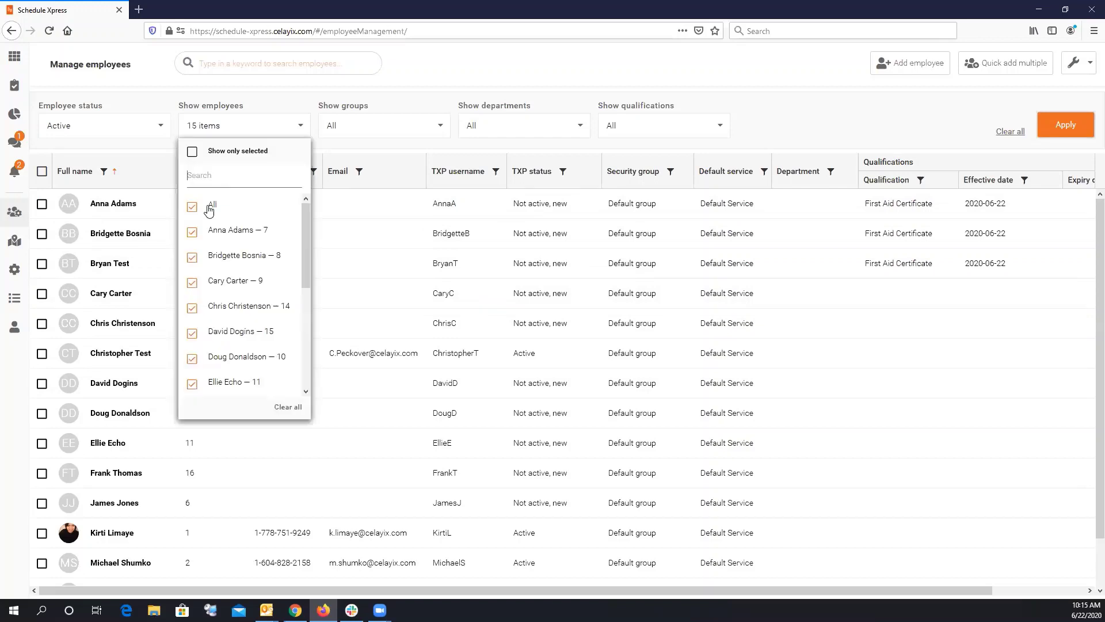
{"action": "left_click", "coordinate": [212, 205]}
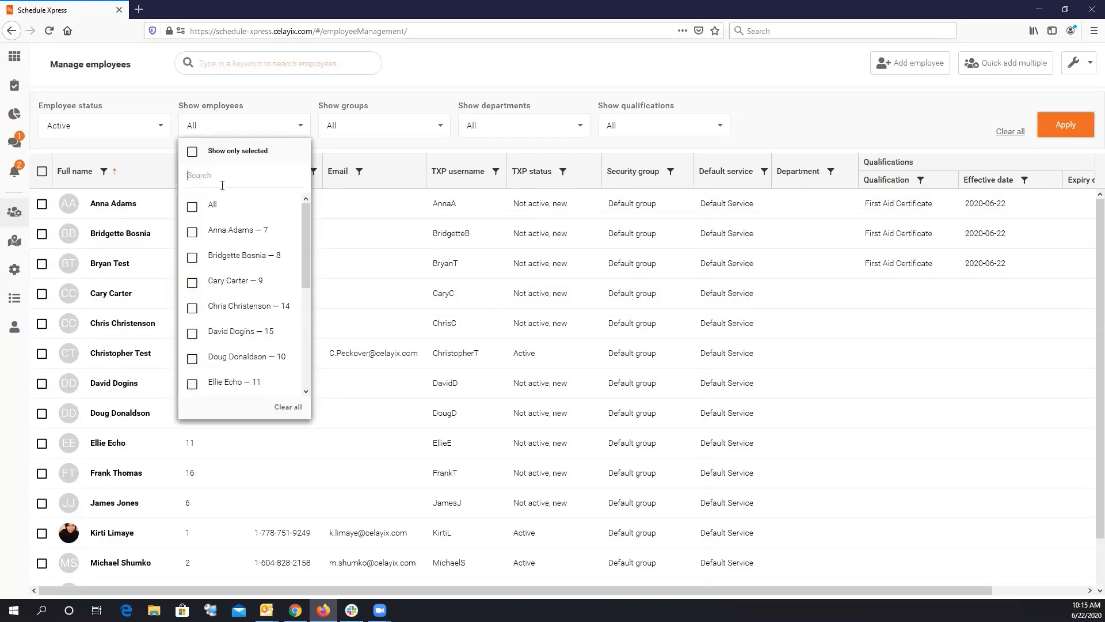
{"action": "type", "text": "ellie"}
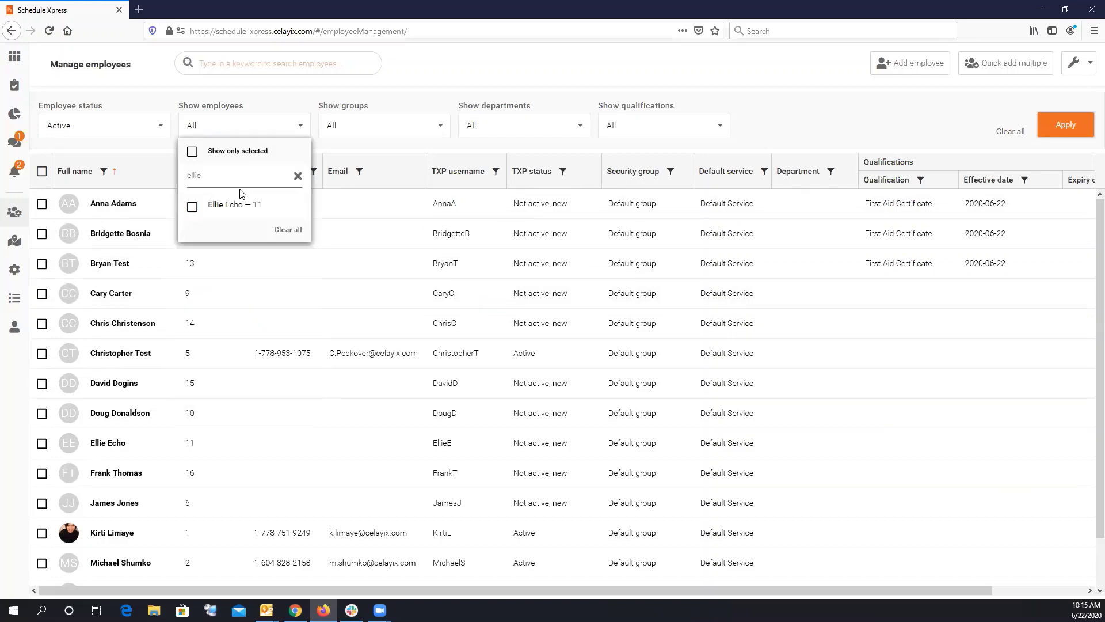
{"action": "left_click", "coordinate": [212, 207]}
{"action": "left_click", "coordinate": [1058, 128]}
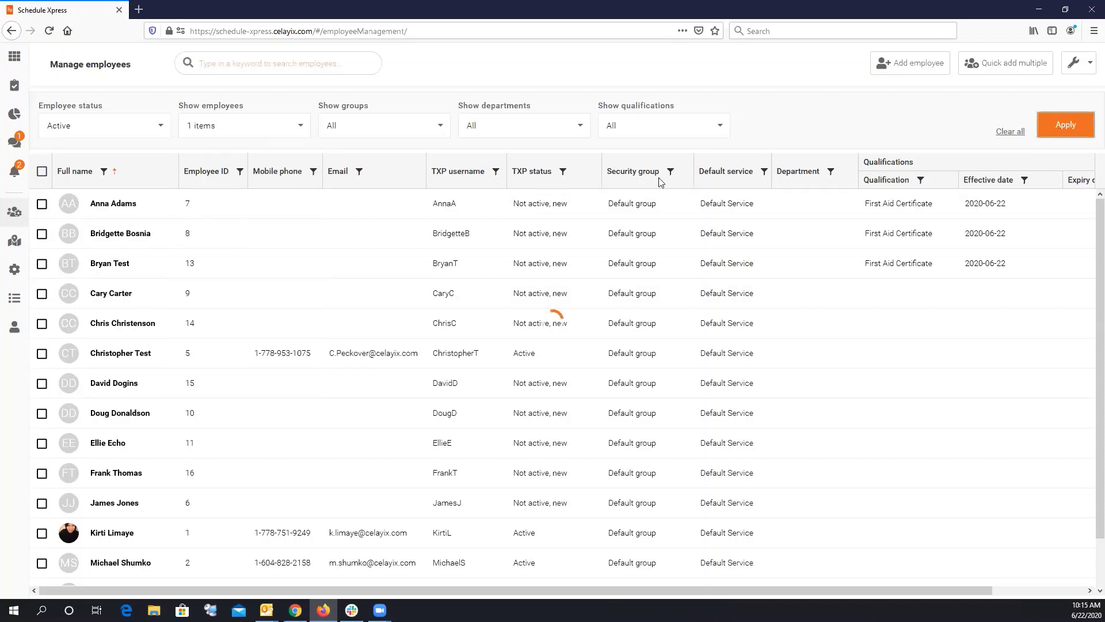
Tick All in Show employees and apply to list every active employee.
{"action": "left_click", "coordinate": [247, 131]}
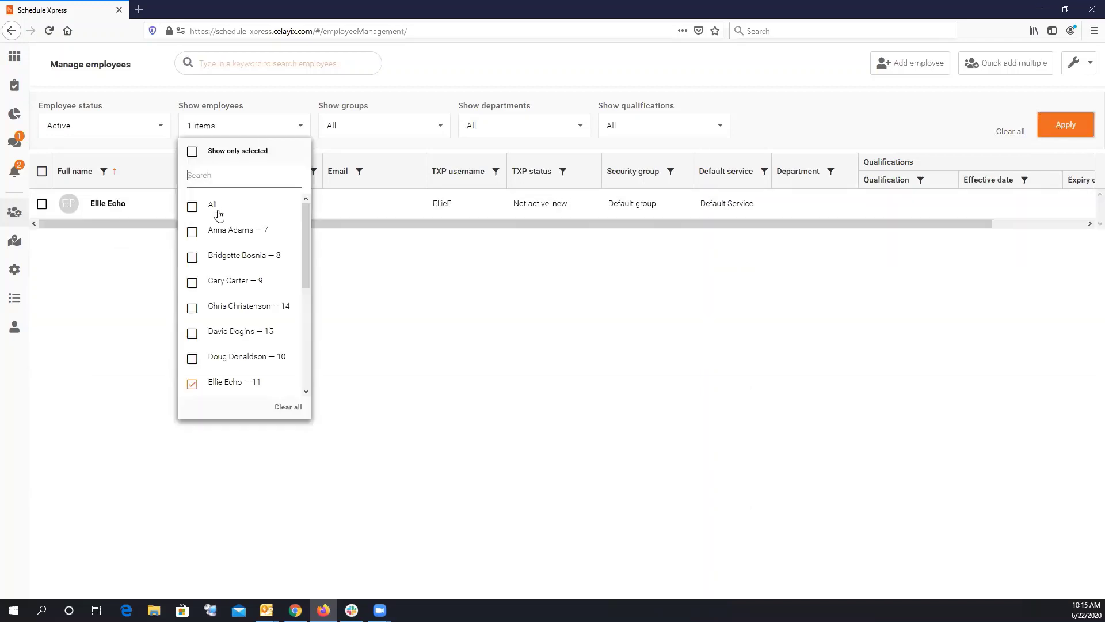
{"action": "left_click", "coordinate": [195, 207]}
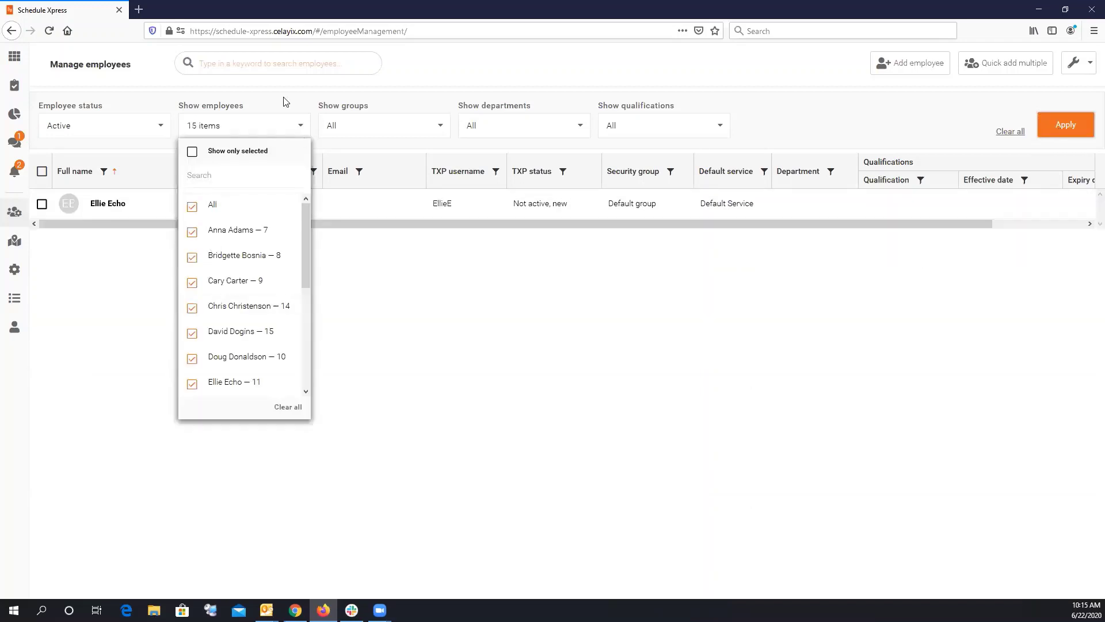
{"action": "left_click", "coordinate": [1065, 125]}
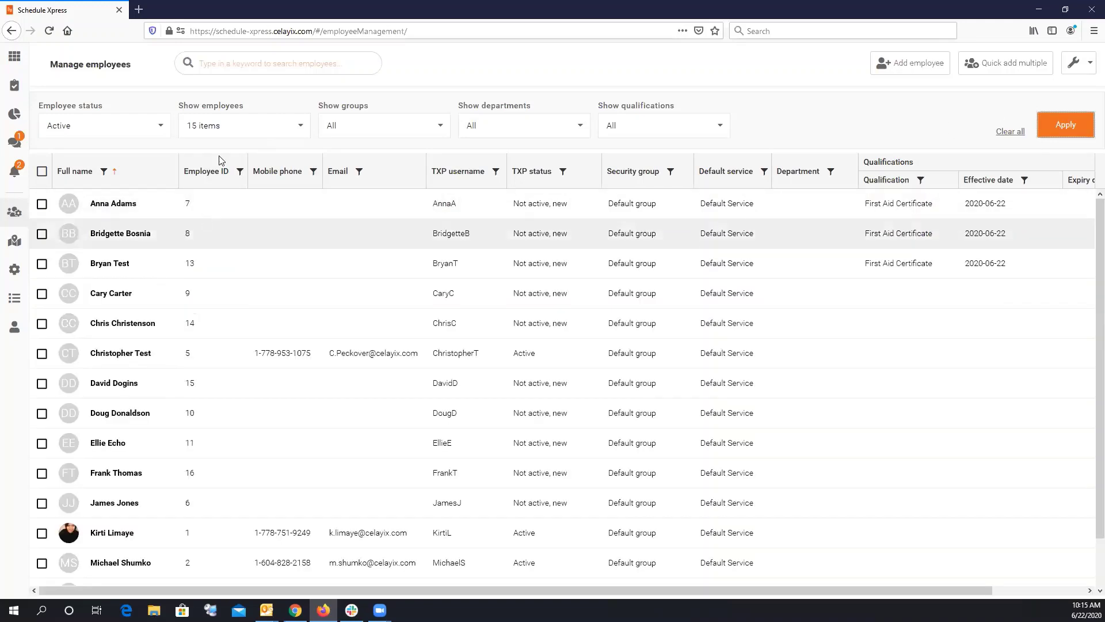
{"action": "left_click", "coordinate": [236, 125]}
{"action": "left_click", "coordinate": [237, 202]}
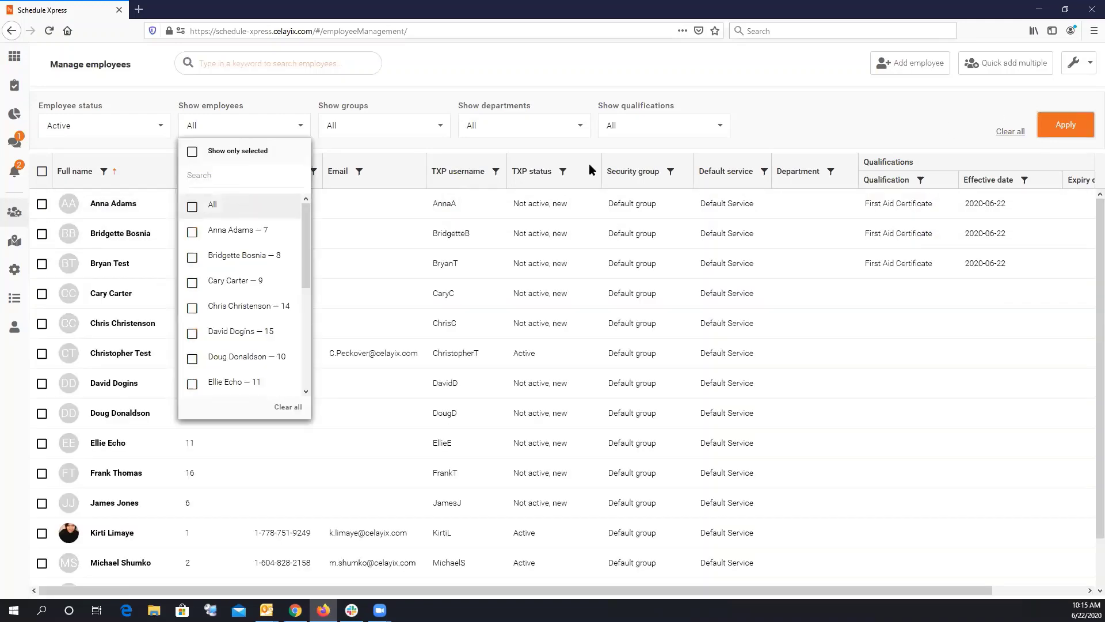
{"action": "left_click", "coordinate": [1065, 128]}
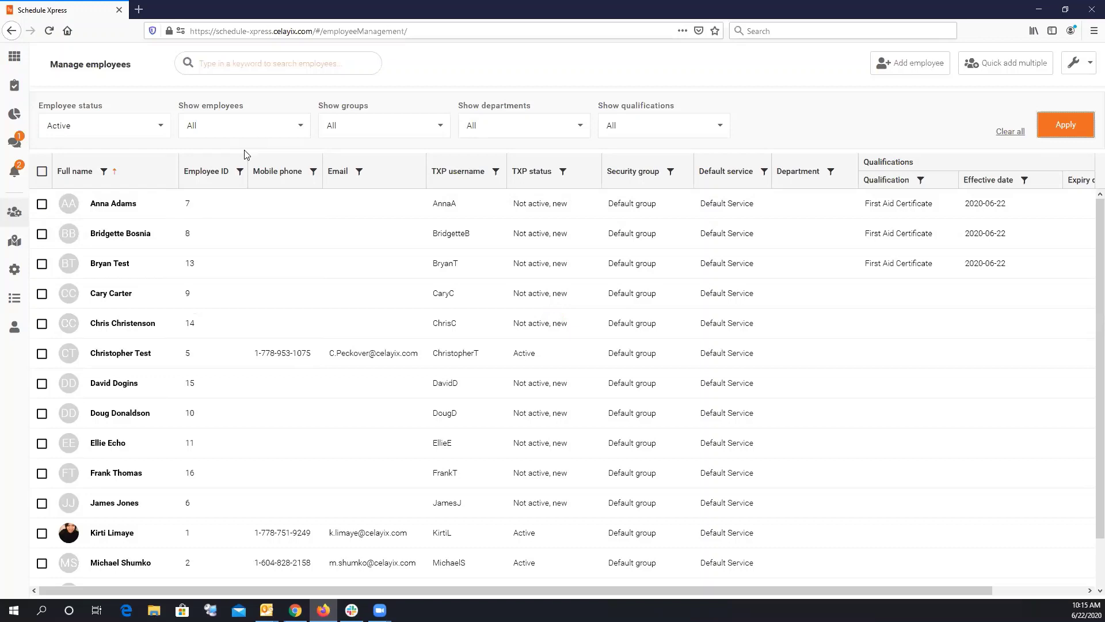
{"action": "left_click", "coordinate": [431, 129]}
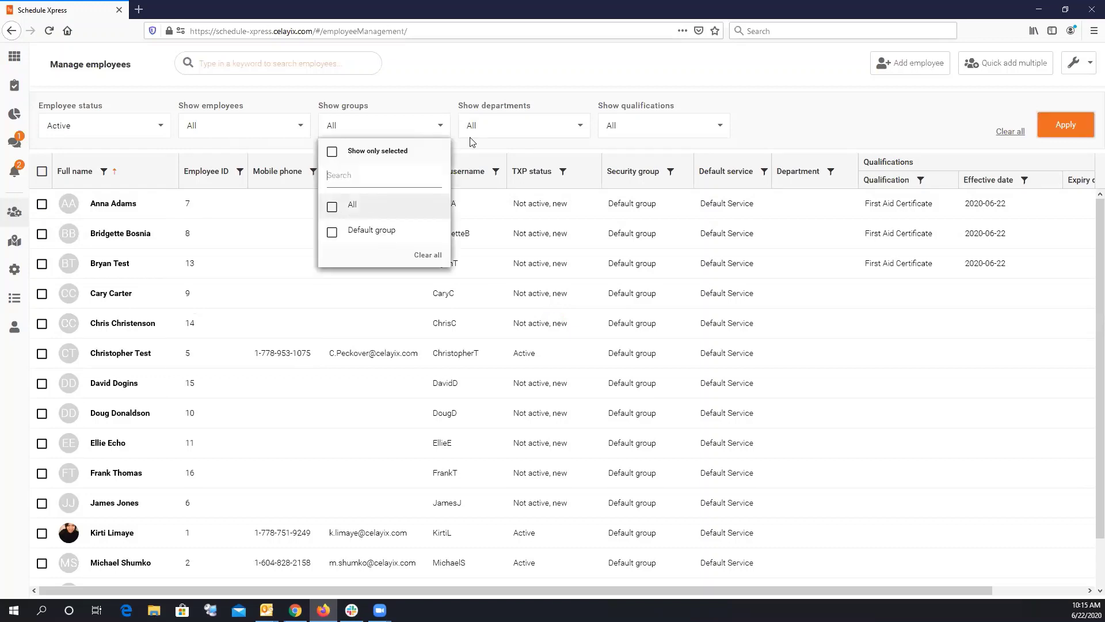
{"action": "left_click", "coordinate": [478, 134]}
{"action": "left_click", "coordinate": [494, 128]}
{"action": "left_click", "coordinate": [447, 110]}
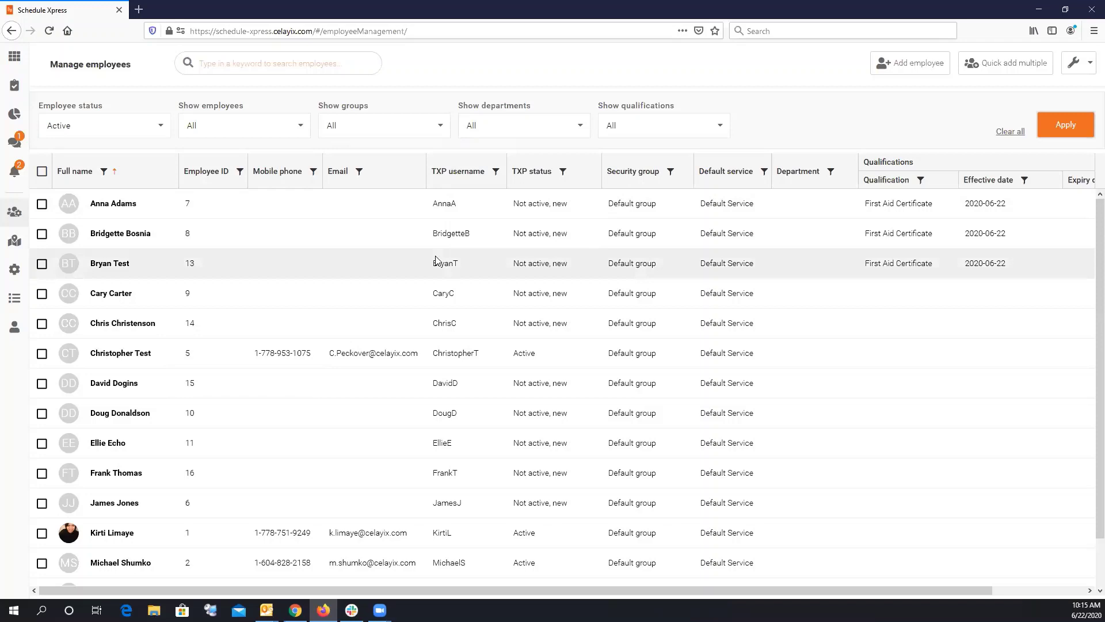
{"action": "left_click", "coordinate": [375, 136]}
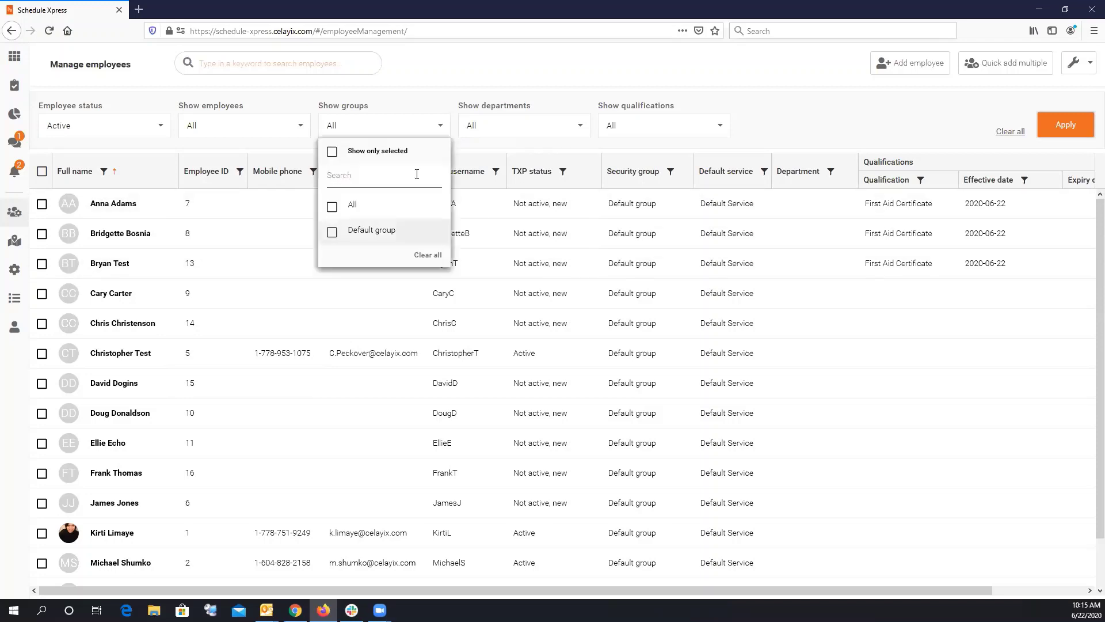
{"action": "left_click", "coordinate": [527, 132]}
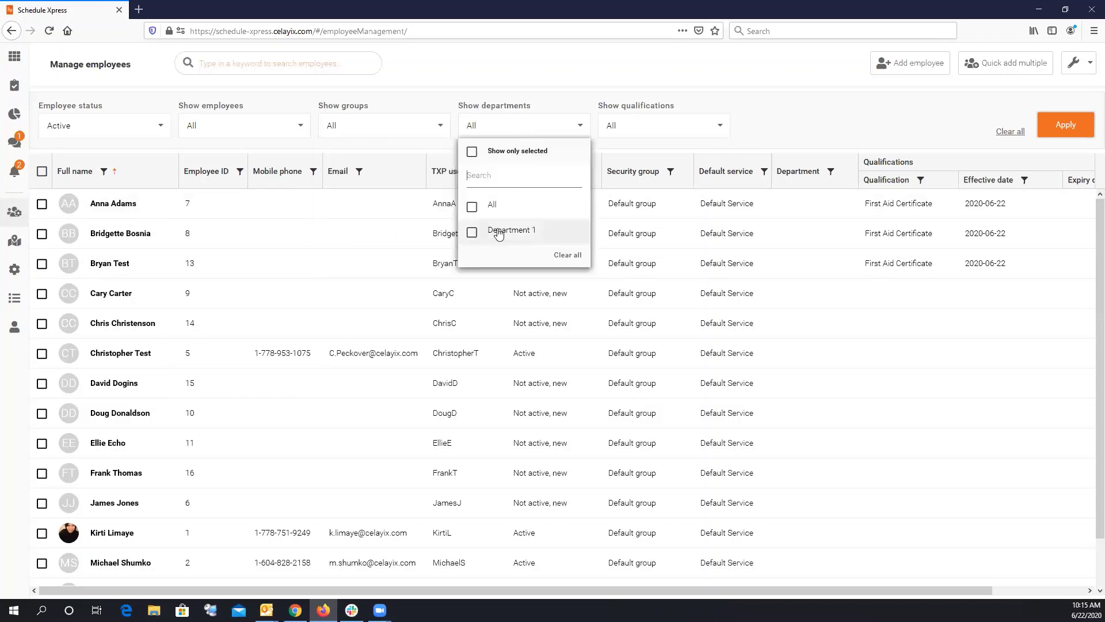
{"action": "left_click", "coordinate": [438, 103]}
{"action": "left_click", "coordinate": [498, 131]}
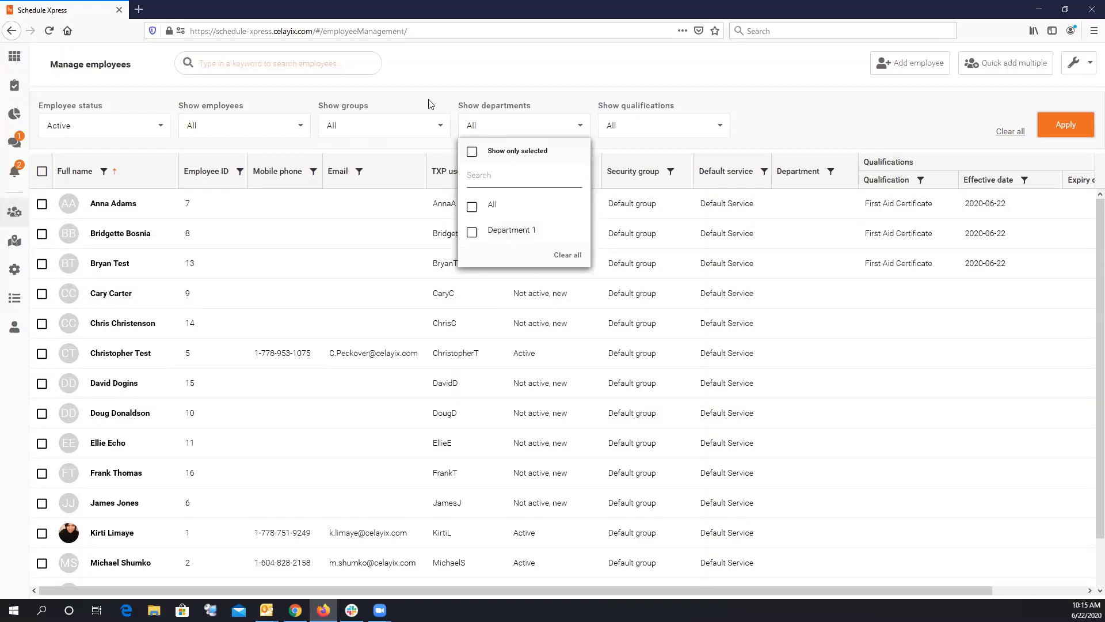
{"action": "left_click", "coordinate": [414, 127]}
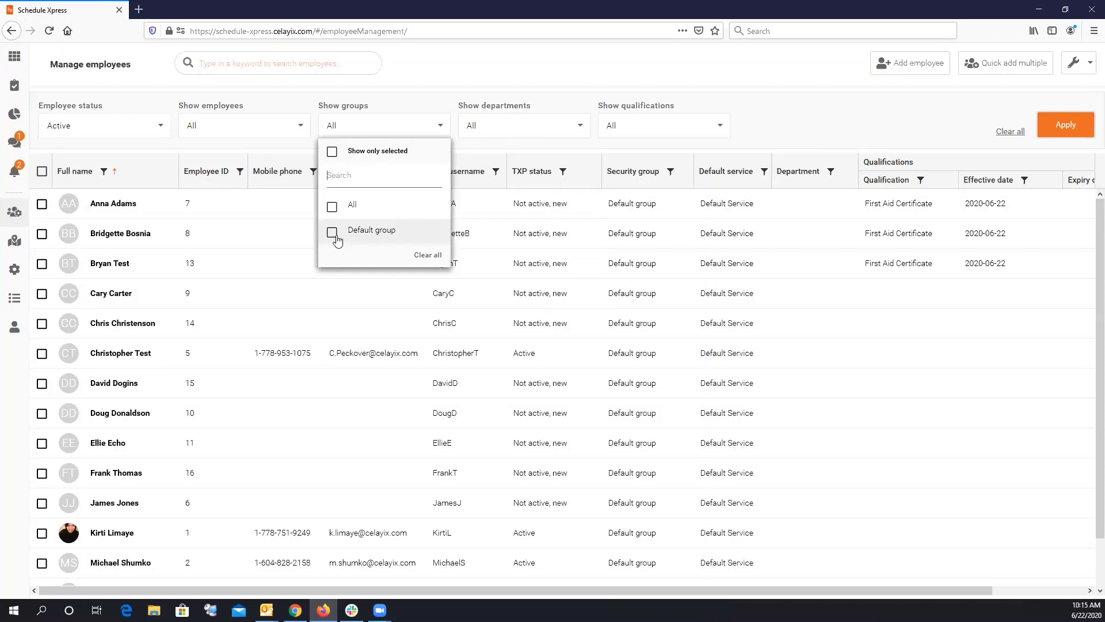
{"action": "left_click", "coordinate": [734, 138]}
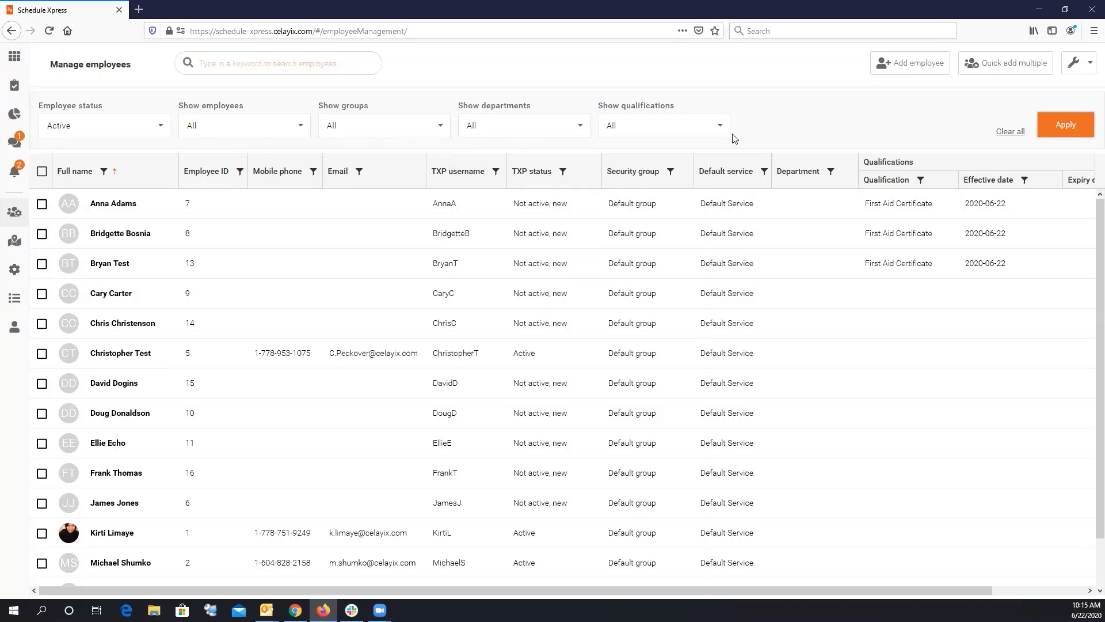
Filter the employee table by First Aid Certificate, leaving IDs 7, 8 and 13.
{"action": "left_click", "coordinate": [718, 134]}
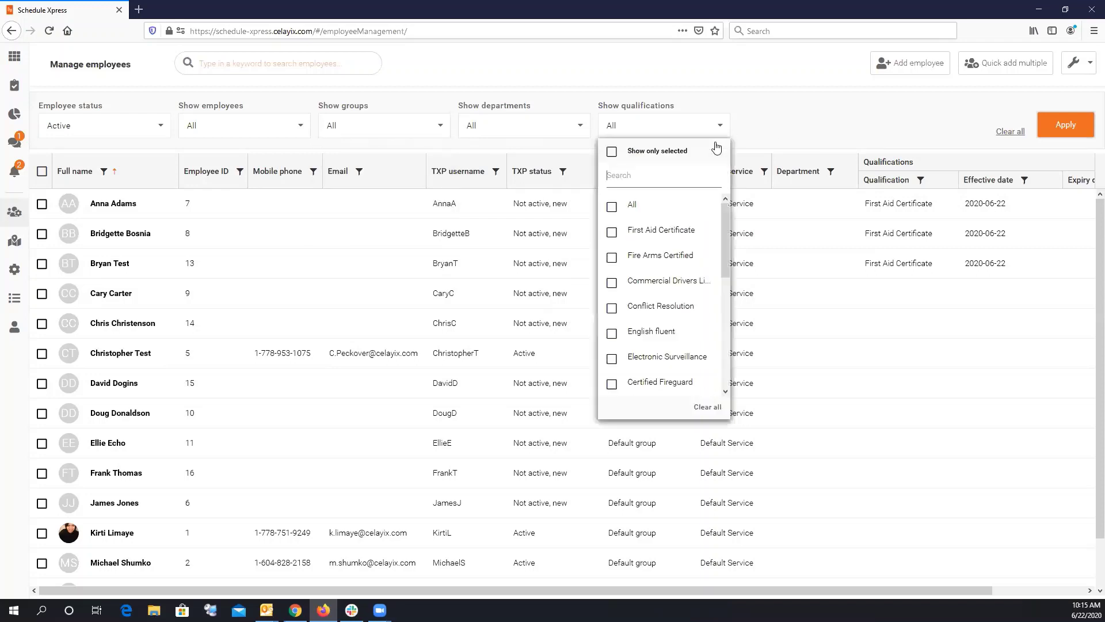
{"action": "left_click", "coordinate": [612, 237]}
{"action": "left_click", "coordinate": [757, 120]}
{"action": "left_click", "coordinate": [1062, 131]}
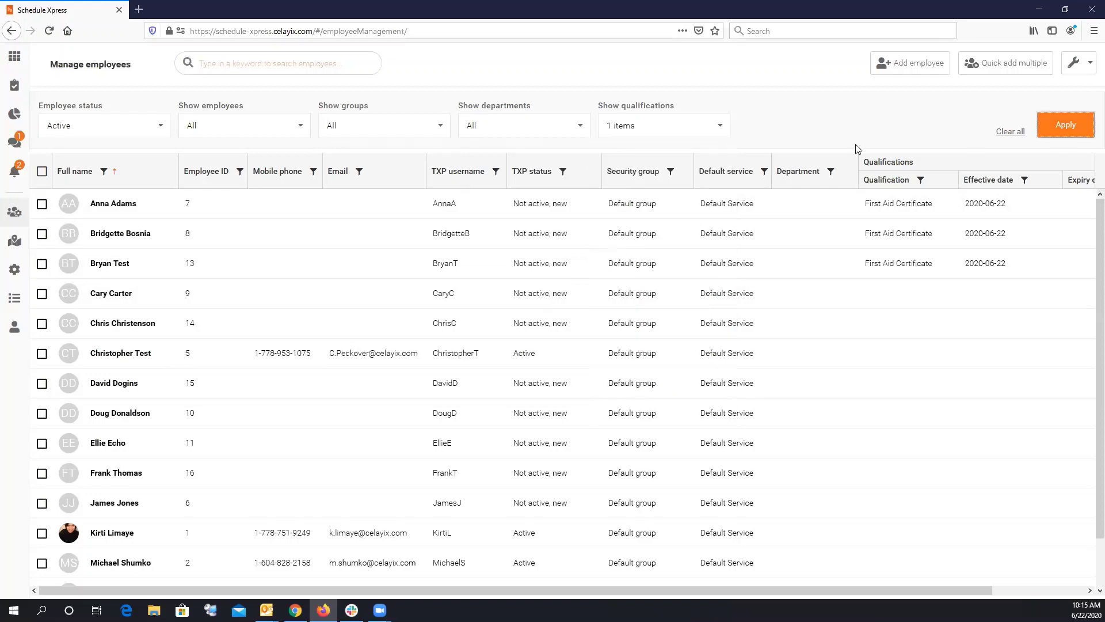
{"action": "left_click", "coordinate": [637, 130]}
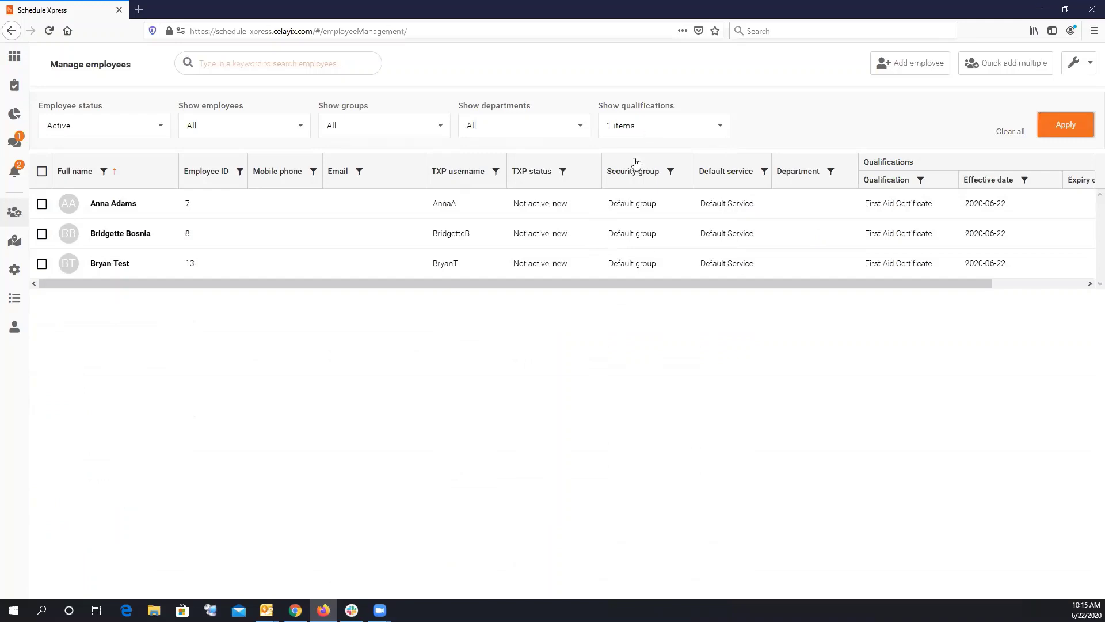
{"action": "left_click", "coordinate": [782, 120]}
{"action": "scroll", "coordinate": [94, 291], "scroll_direction": "right", "scroll_amount": 3}
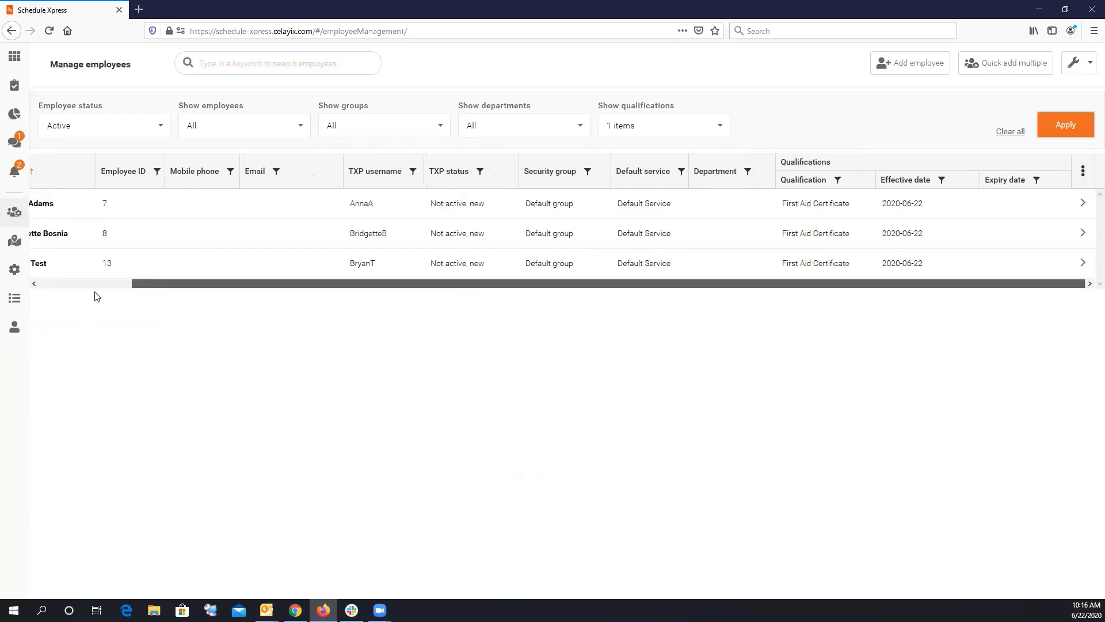
{"action": "scroll", "coordinate": [79, 293], "scroll_direction": "left", "scroll_amount": 3}
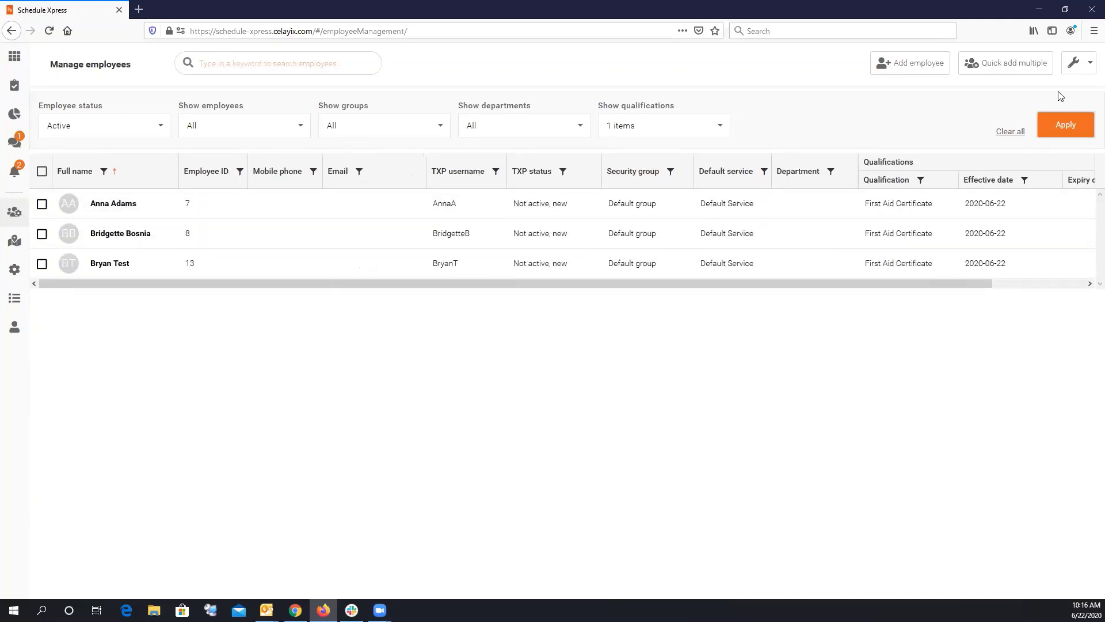
{"action": "left_click", "coordinate": [1079, 67]}
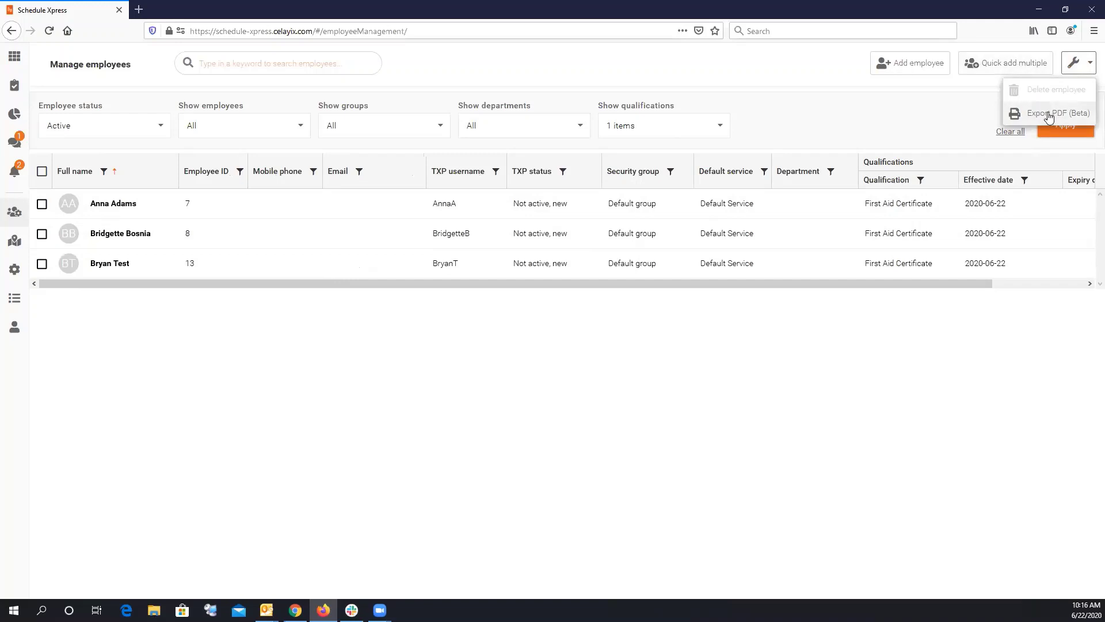
Export the list with Export PDF (Beta), save it, and open Export(1).pdf from downloads.
{"action": "left_click", "coordinate": [1049, 115]}
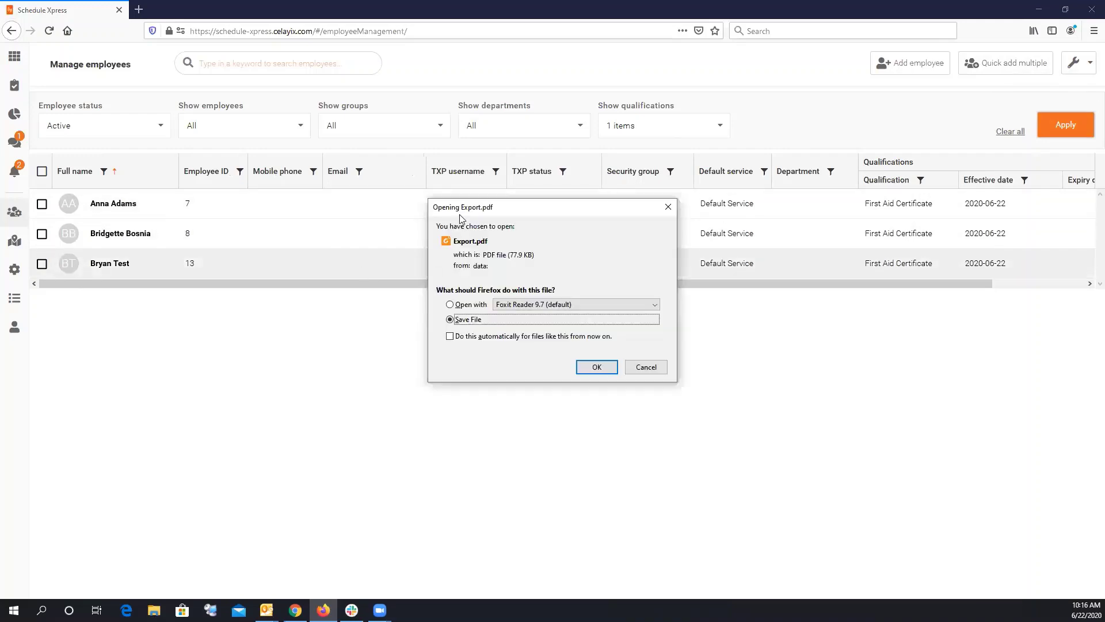
{"action": "left_click", "coordinate": [597, 367]}
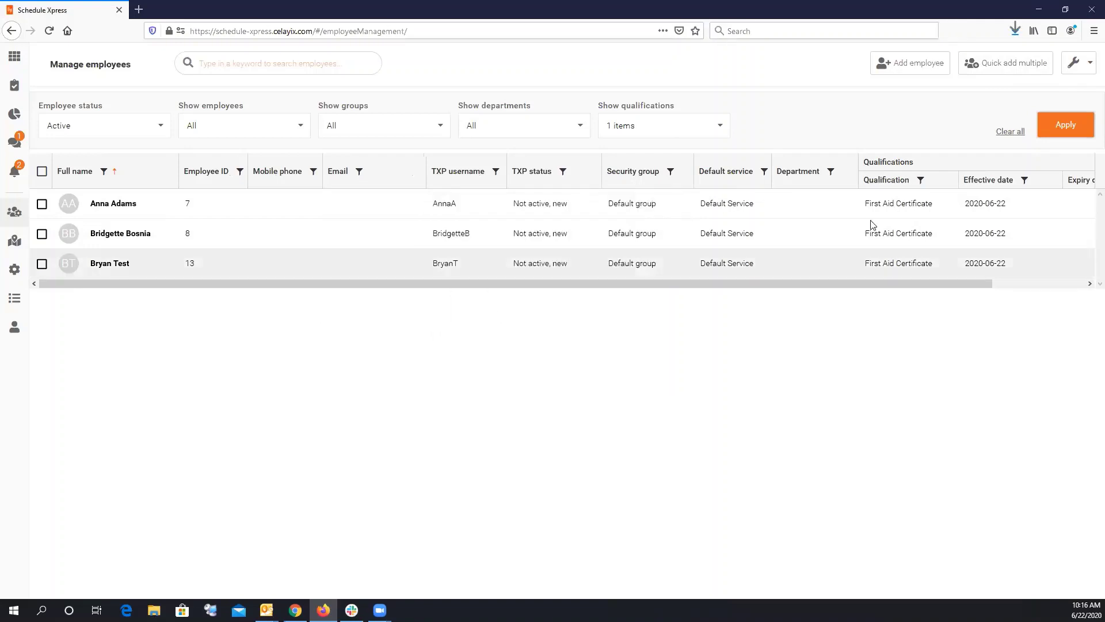
{"action": "left_click", "coordinate": [1014, 31]}
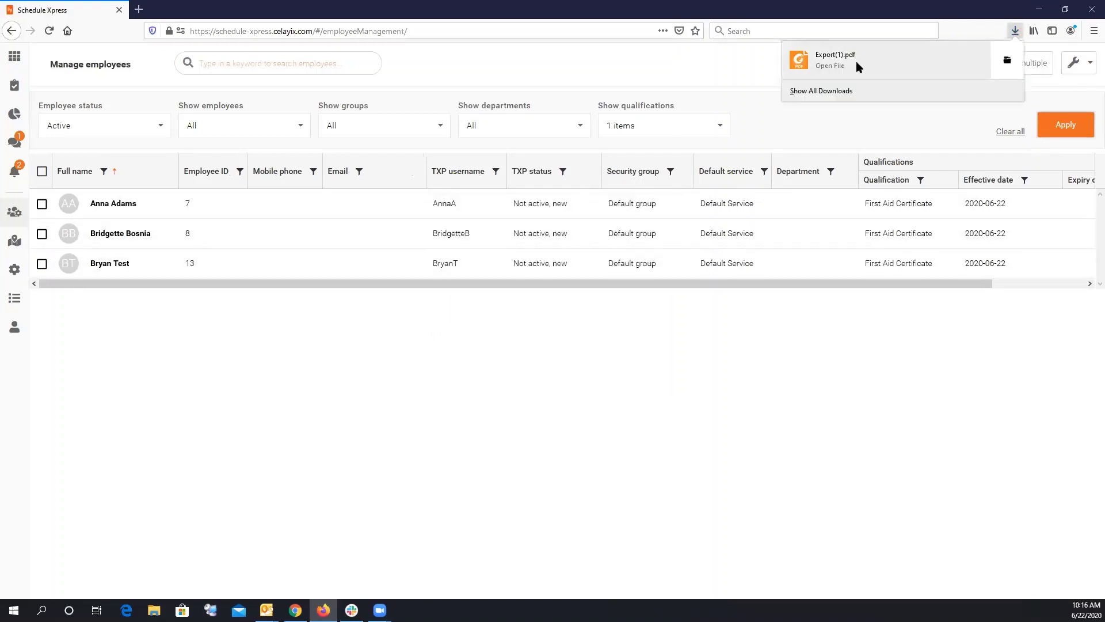
{"action": "left_click", "coordinate": [481, 237]}
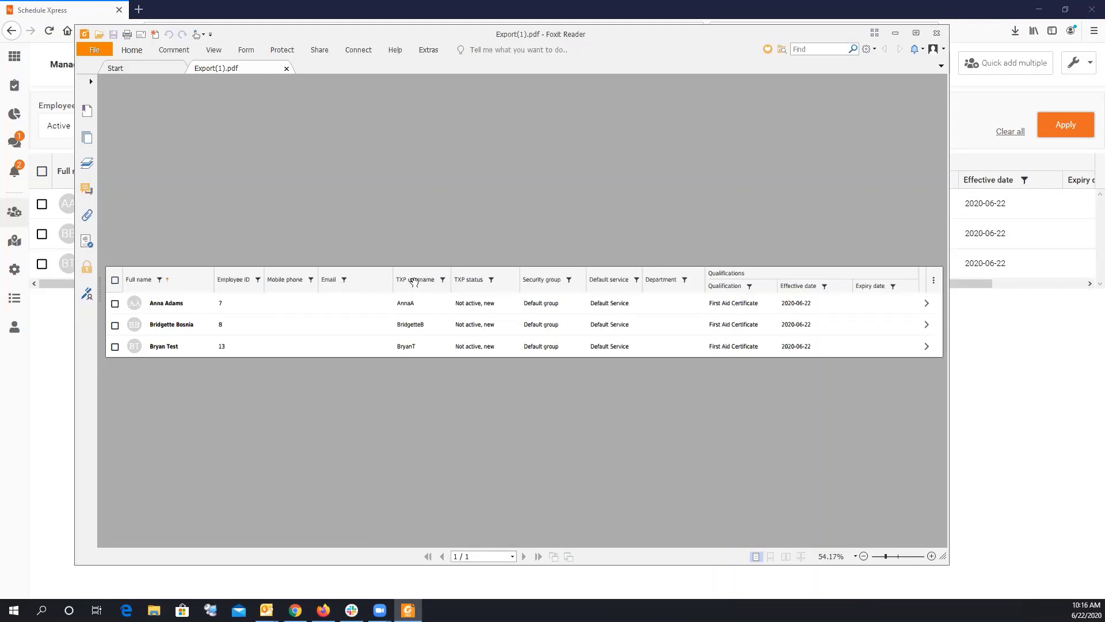
Move the PDF viewer aside and remove the Default service column from the employee table.
{"action": "left_click_drag", "start_coordinate": [778, 36], "coordinate": [0, 58]}
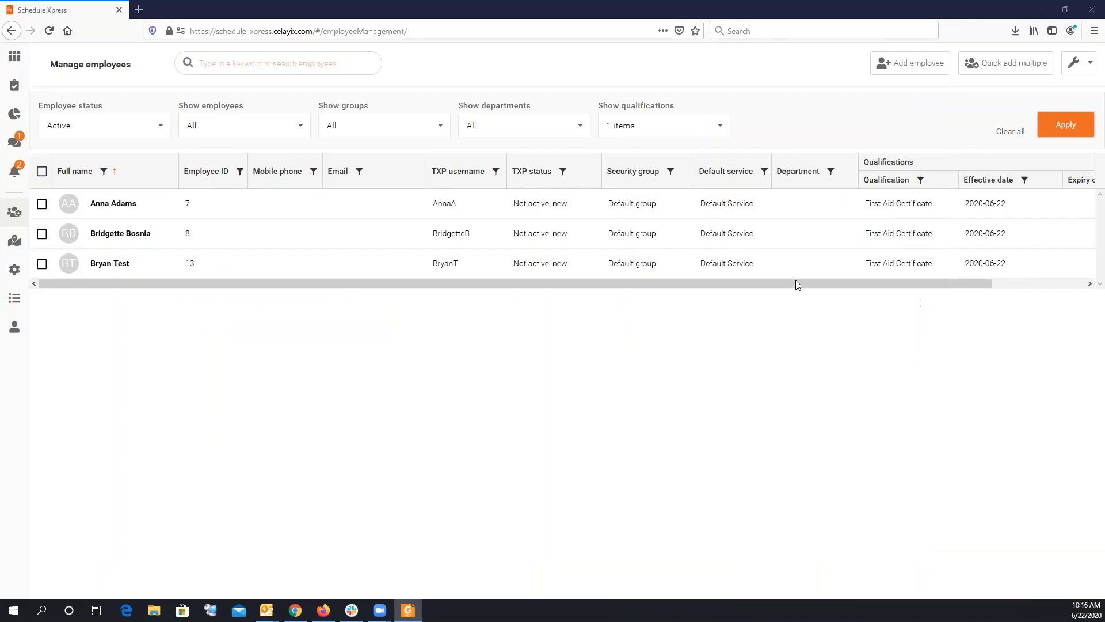
{"action": "left_click_drag", "start_coordinate": [983, 283], "coordinate": [1076, 284]}
{"action": "left_click", "coordinate": [1083, 171]}
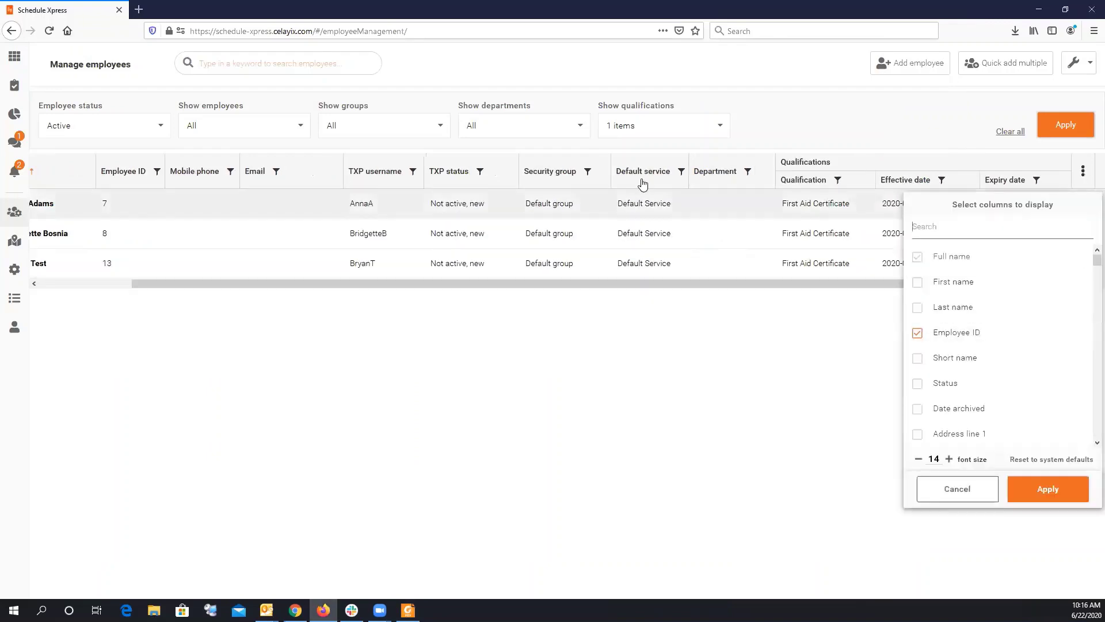
{"action": "left_click", "coordinate": [967, 230]}
{"action": "type", "text": "def"}
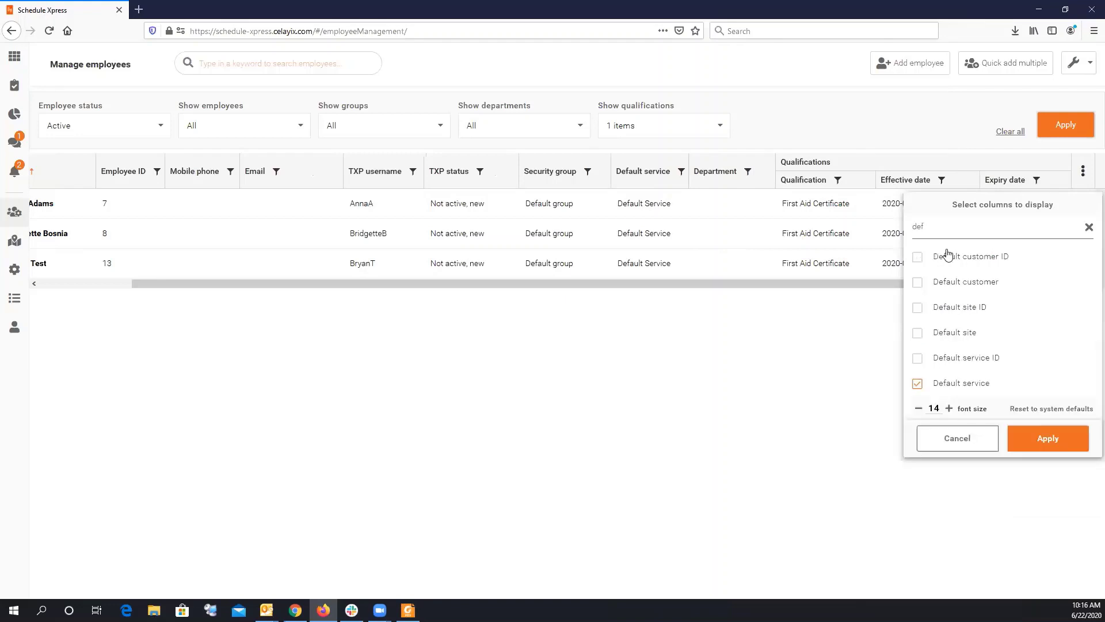
{"action": "left_click", "coordinate": [918, 386]}
{"action": "left_click", "coordinate": [1051, 439]}
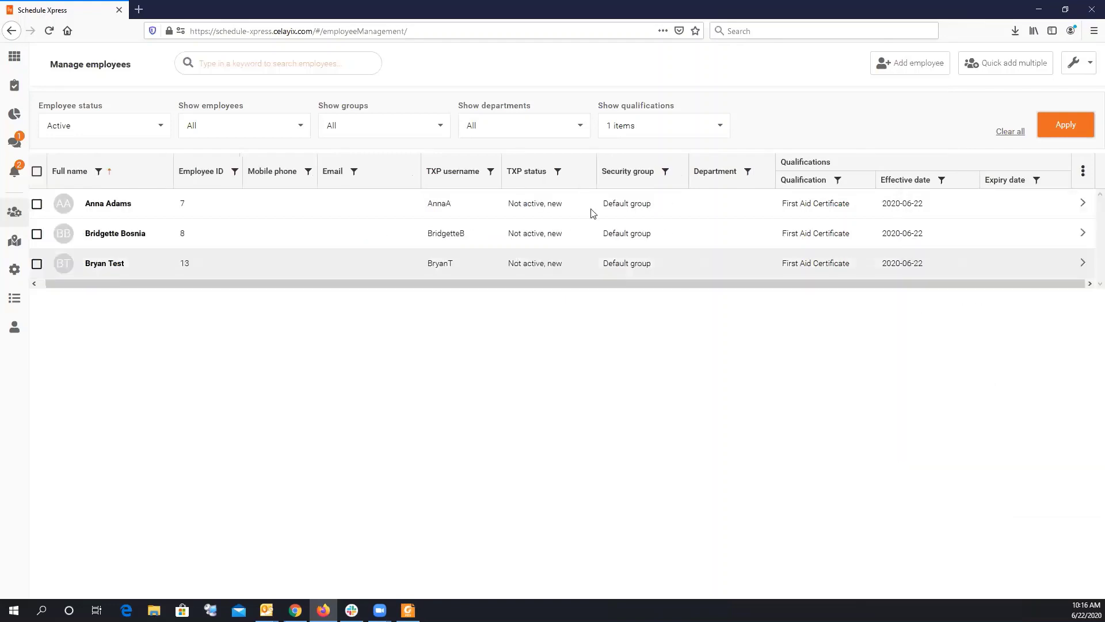
Compare the PDF against the updated table, then close Export(1).pdf.
{"action": "left_click_drag", "start_coordinate": [0, 49], "coordinate": [849, 20]}
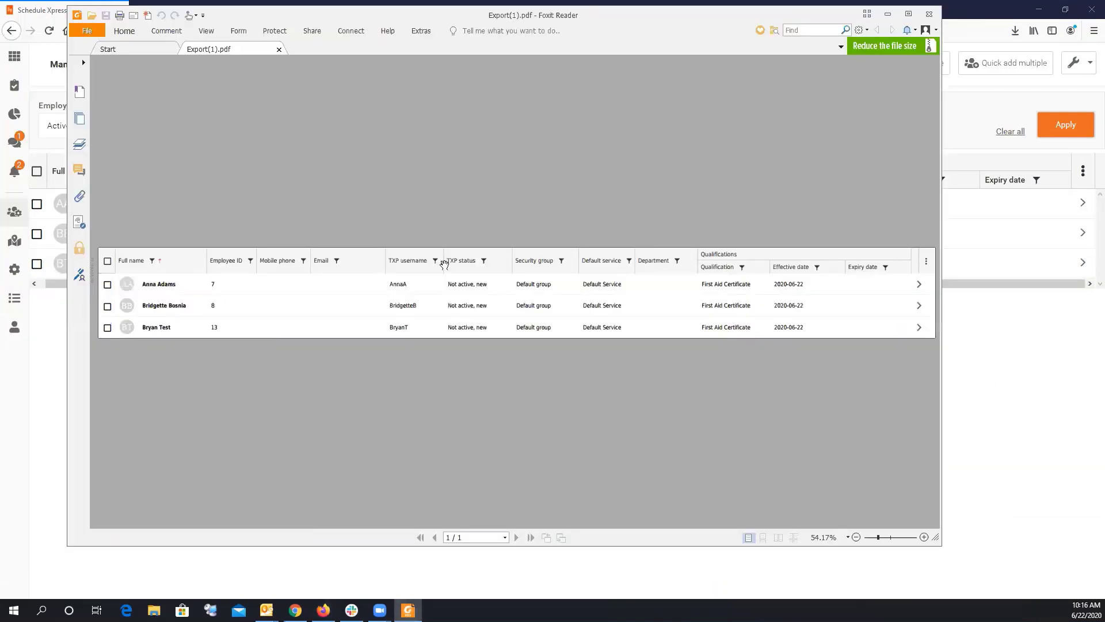
{"action": "left_click_drag", "start_coordinate": [654, 28], "coordinate": [0, 63]}
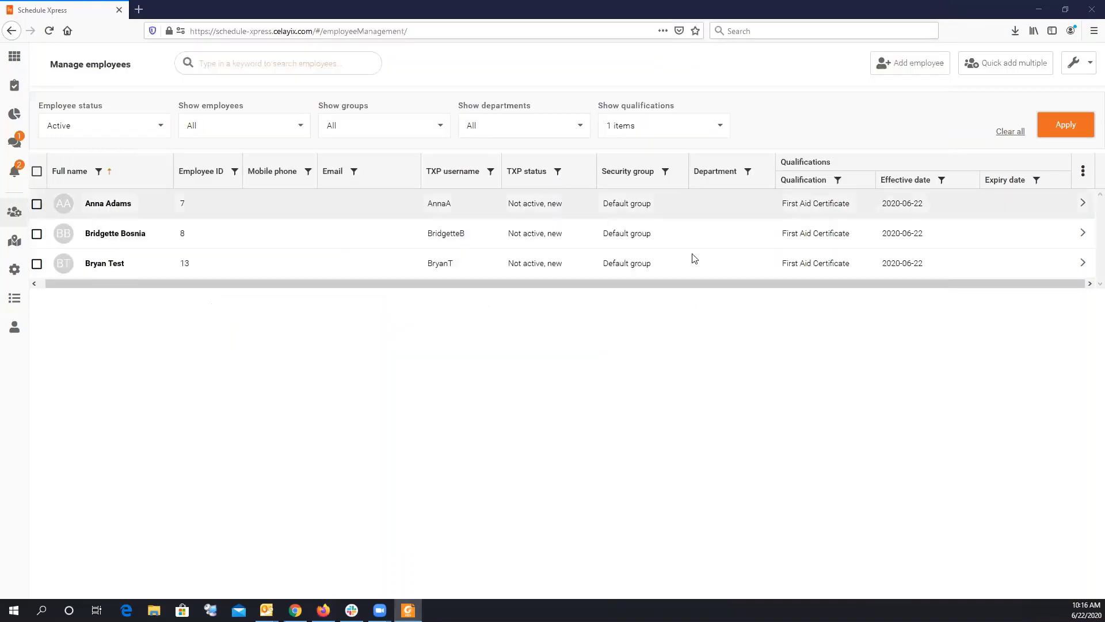
{"action": "left_click", "coordinate": [657, 284]}
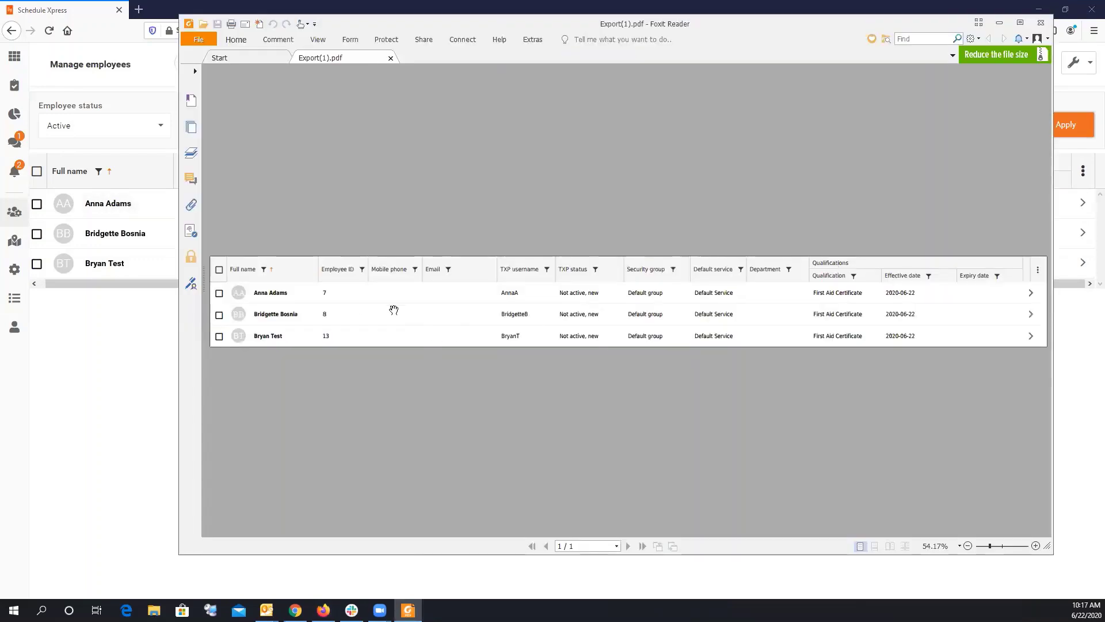
{"action": "left_click", "coordinate": [1039, 24]}
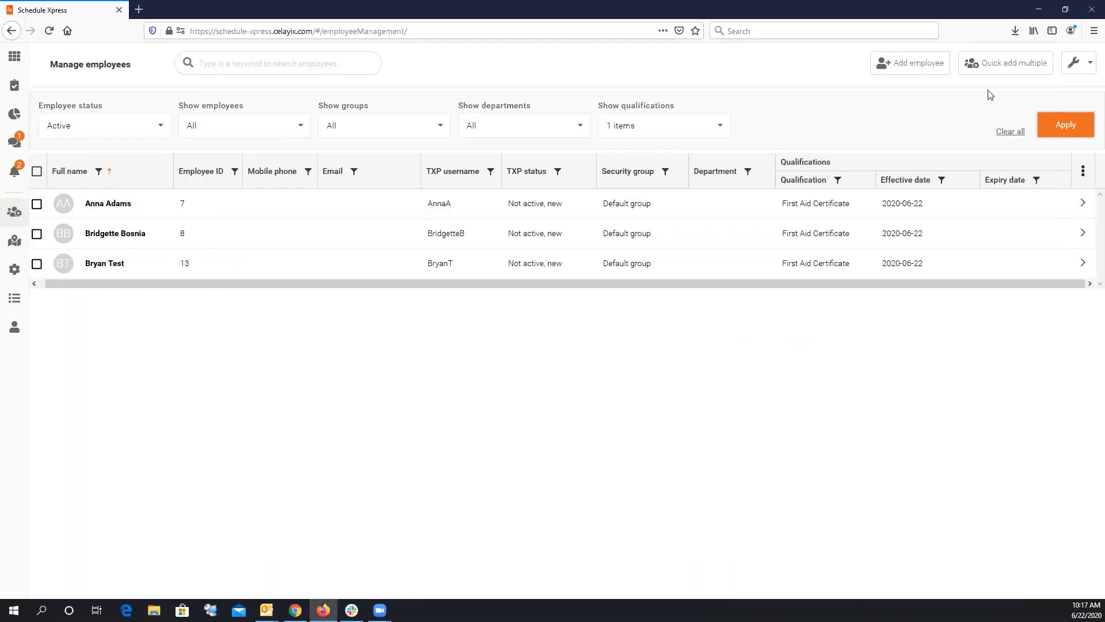
{"action": "left_click", "coordinate": [1076, 63]}
Dismiss the tools menu, go to Manage sites, and start a new site with Create site.
{"action": "left_click", "coordinate": [689, 67]}
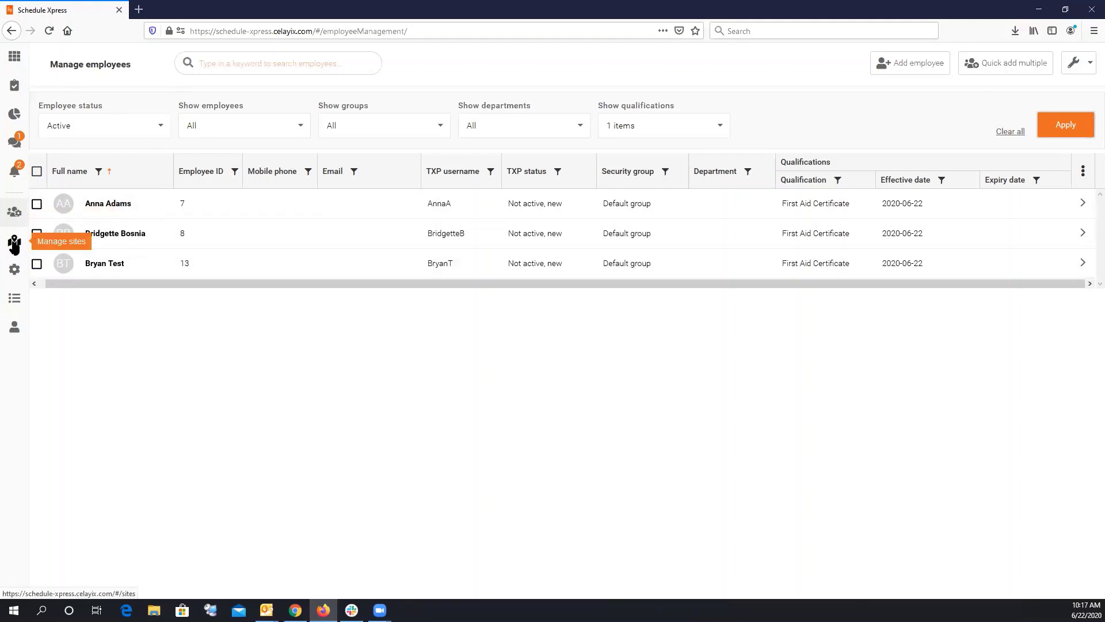
{"action": "left_click", "coordinate": [14, 242]}
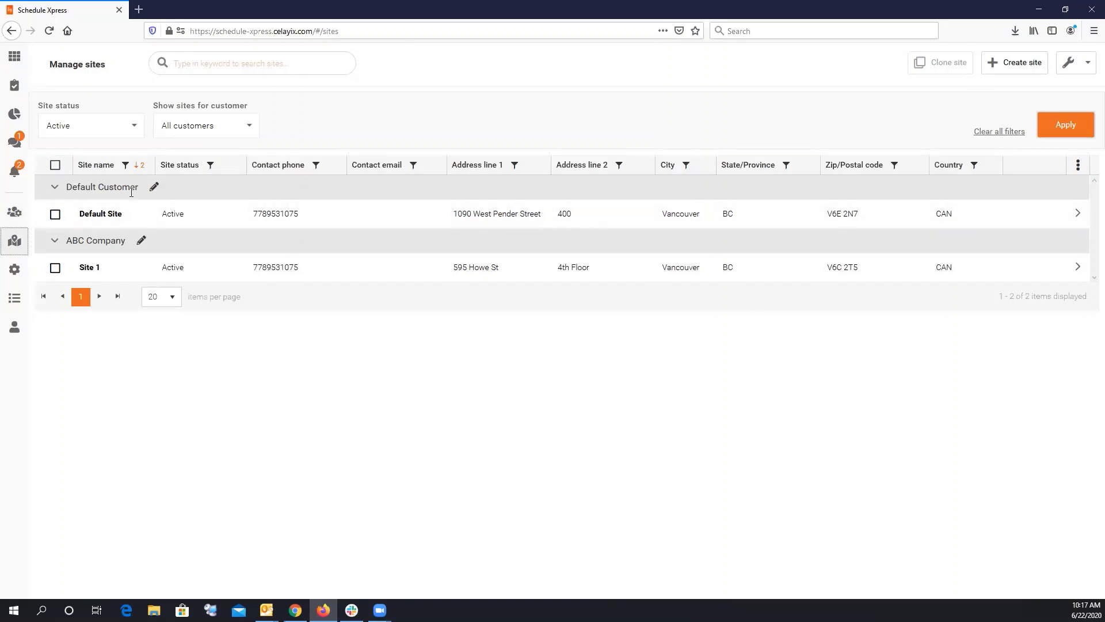
{"action": "left_click", "coordinate": [1015, 70]}
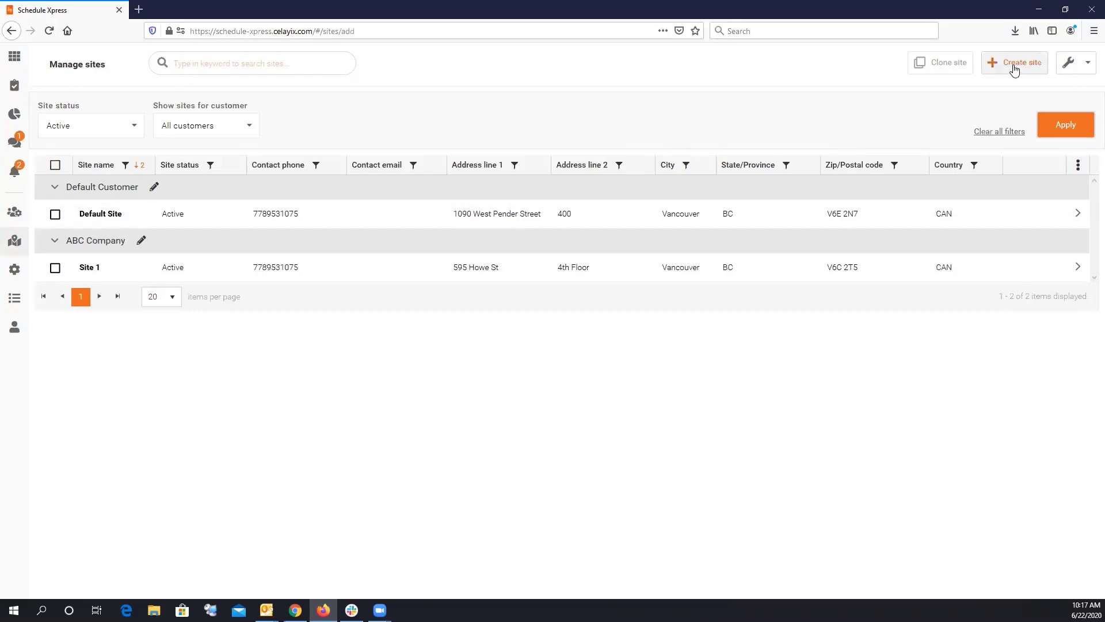
Create Site 99 under ABC Company, save it, and return to the sites list.
{"action": "left_click", "coordinate": [421, 184]}
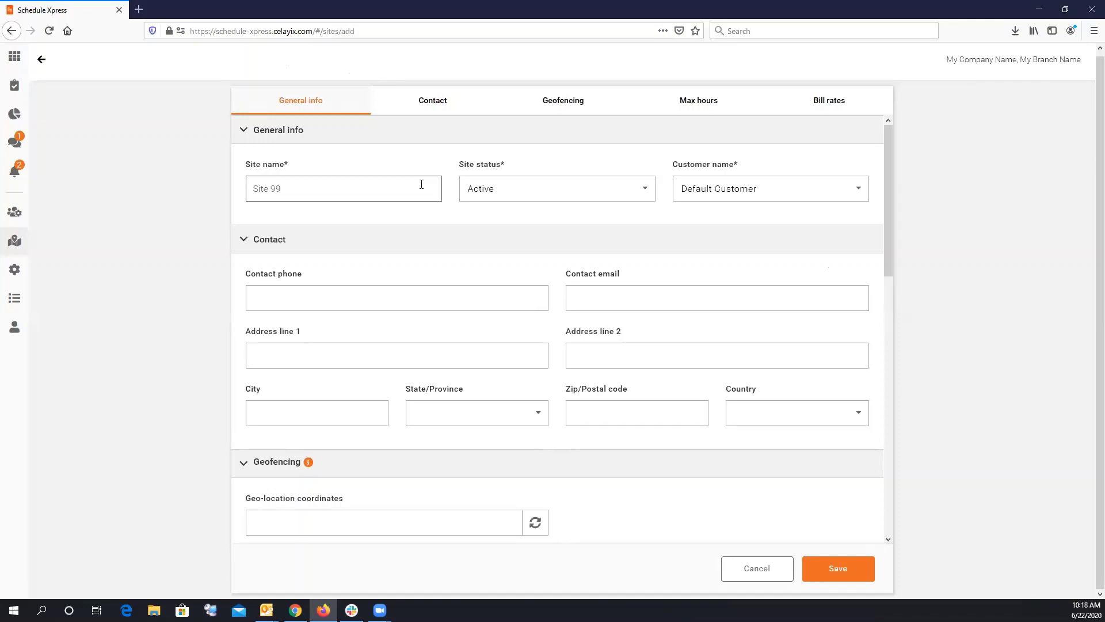
{"action": "left_click", "coordinate": [752, 188]}
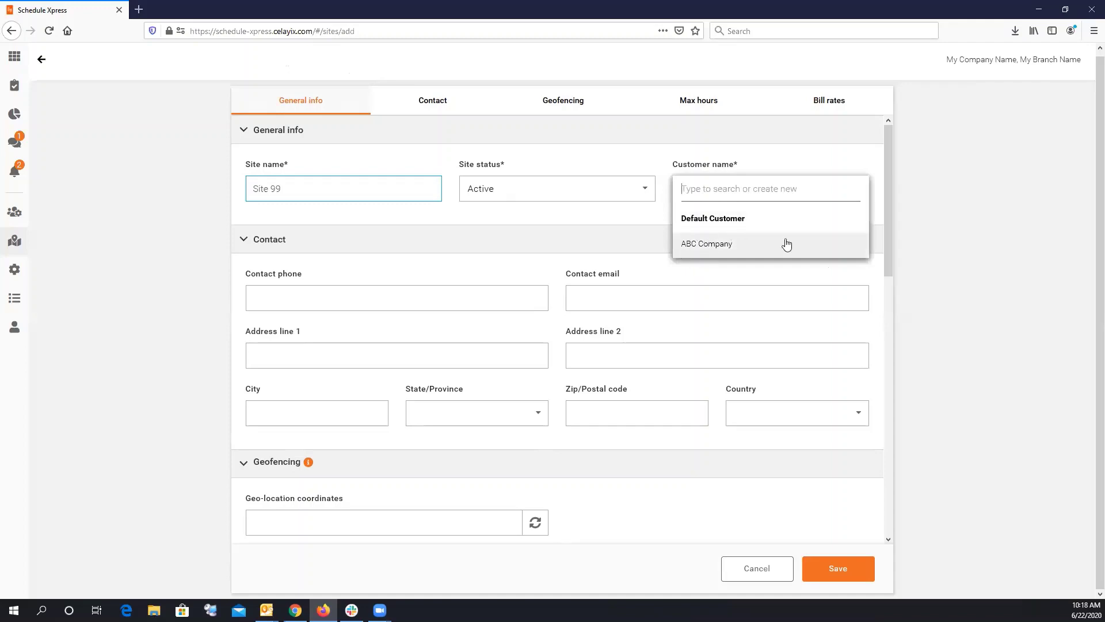
{"action": "left_click", "coordinate": [734, 246]}
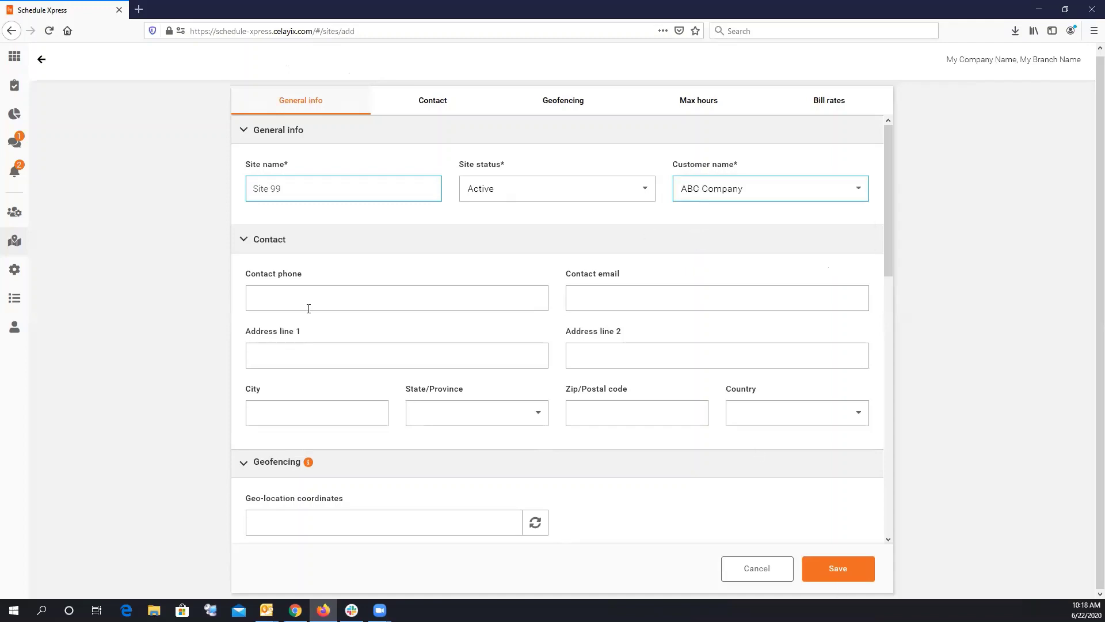
{"action": "left_click", "coordinate": [823, 575]}
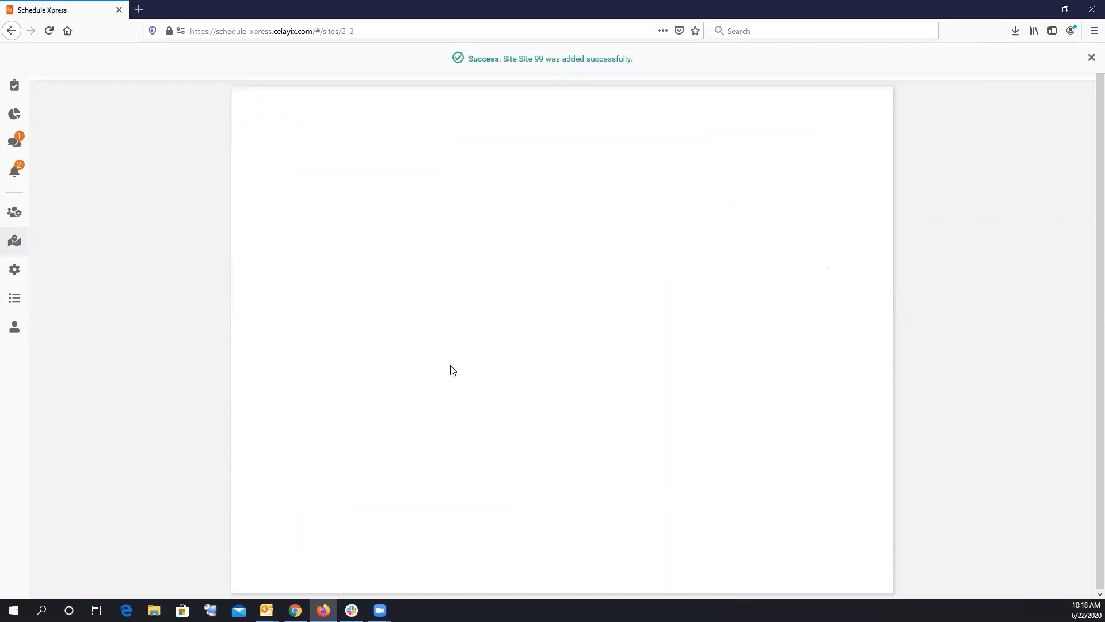
{"action": "left_click", "coordinate": [1090, 57]}
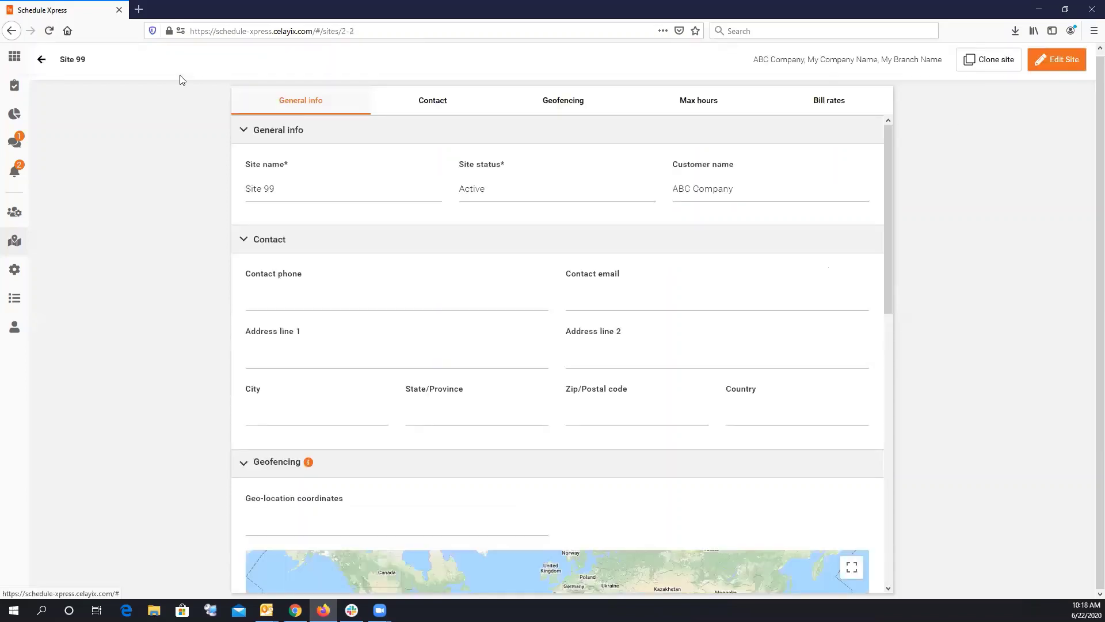
{"action": "left_click", "coordinate": [42, 61]}
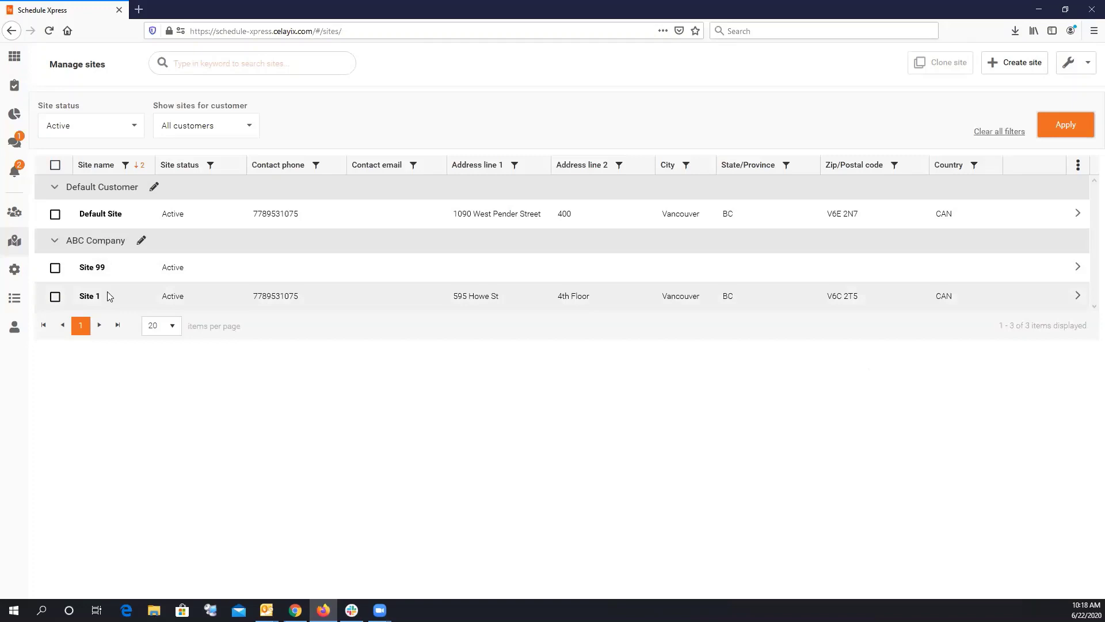
Add a customer named 'New Demo Customer' through Create customer in the tools menu.
{"action": "left_click", "coordinate": [1074, 77]}
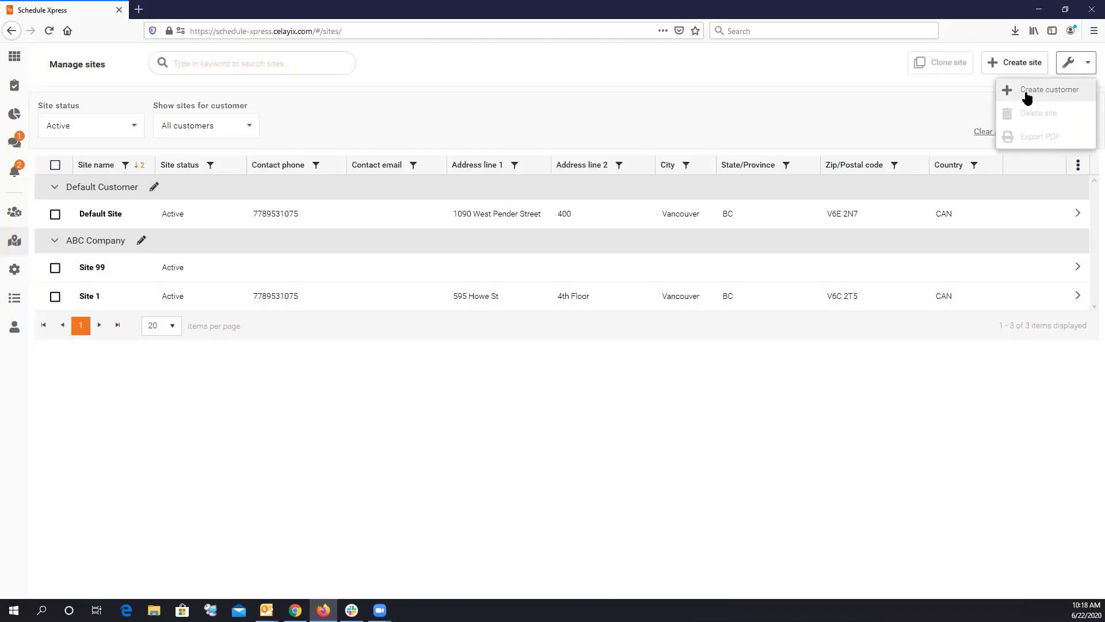
{"action": "left_click", "coordinate": [1027, 92]}
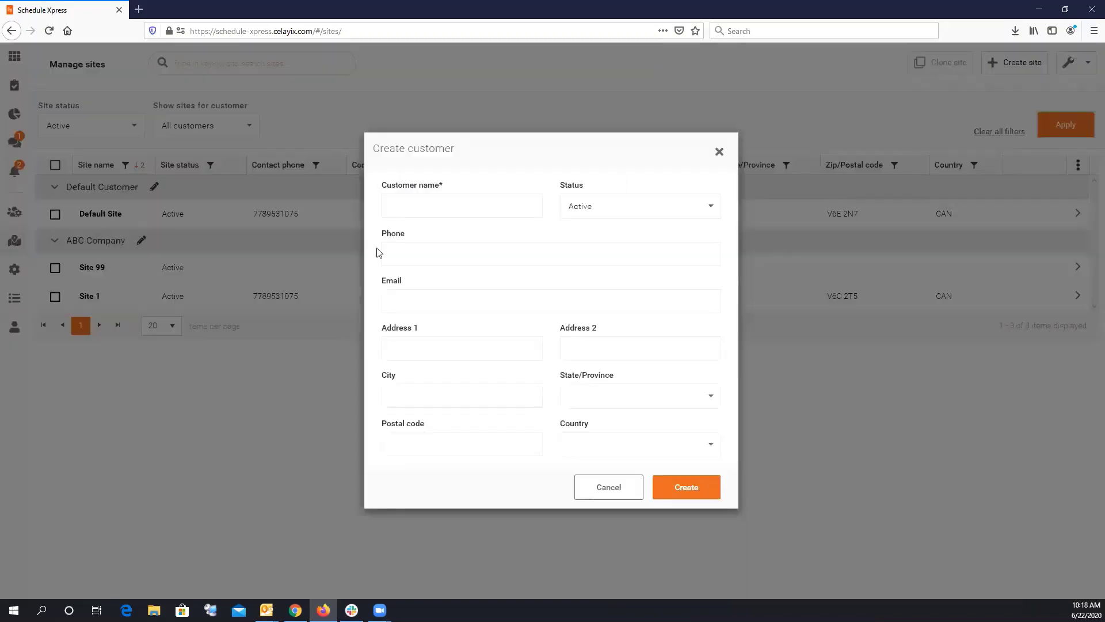
{"action": "left_click", "coordinate": [425, 207]}
{"action": "type", "text": "New "}
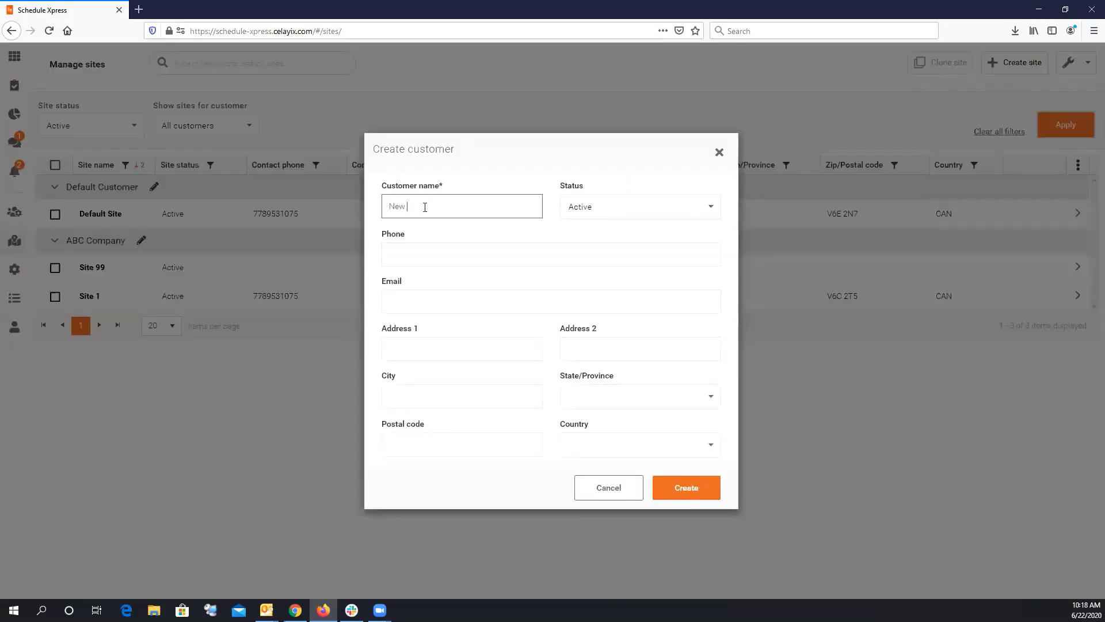
{"action": "type", "text": "Demo Customer"}
{"action": "left_click", "coordinate": [685, 492]}
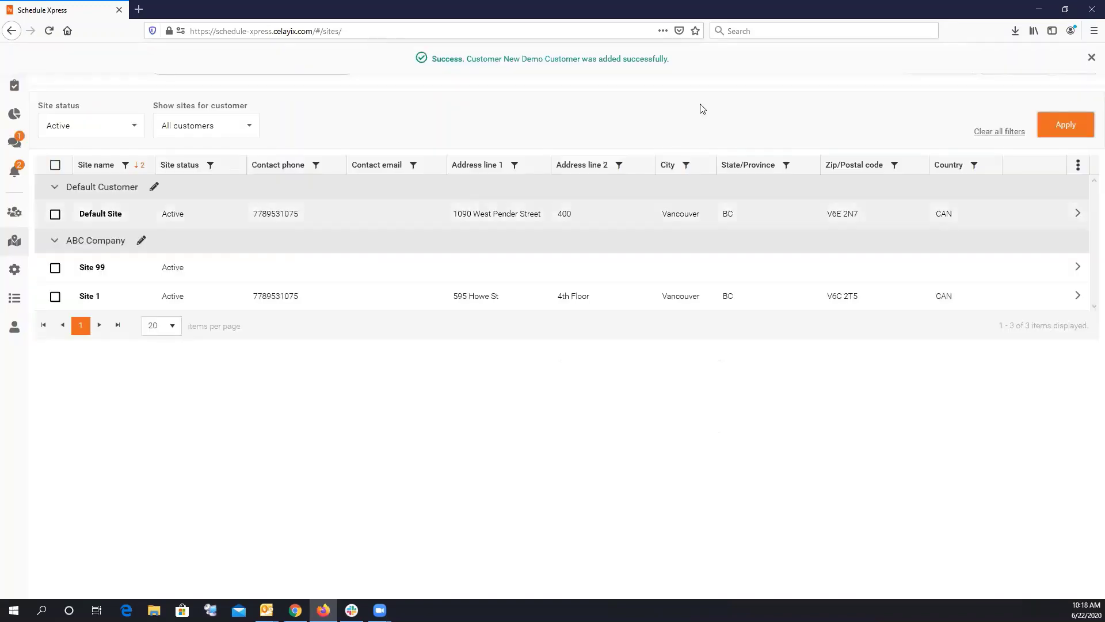
{"action": "left_click", "coordinate": [1091, 59]}
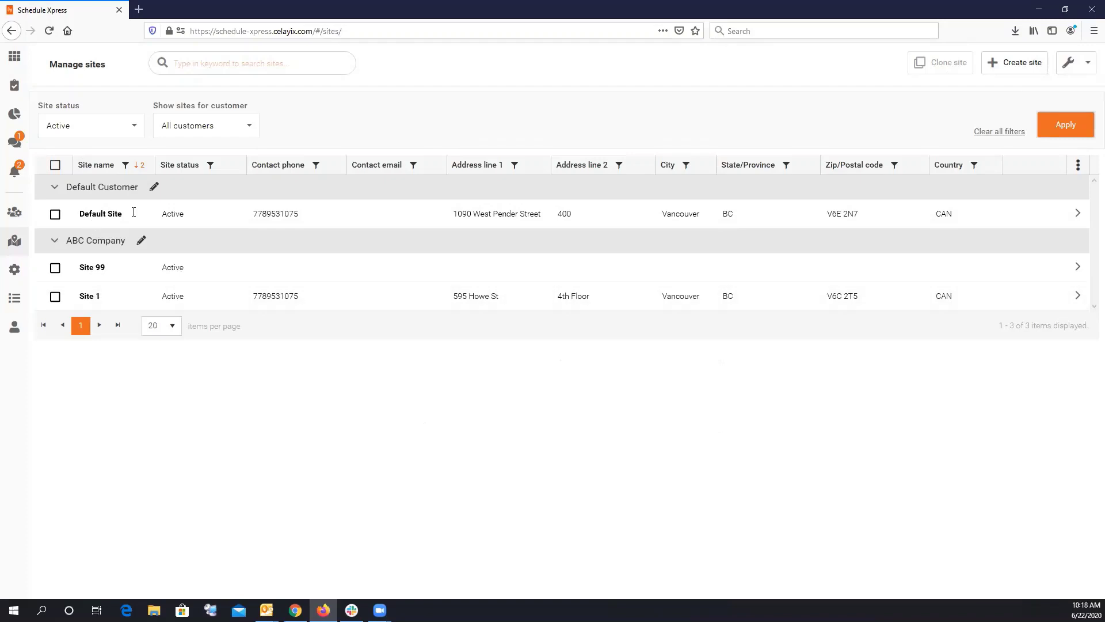
Create 'New Demo Site' assigned to New Demo Customer and save it.
{"action": "left_click", "coordinate": [1018, 66]}
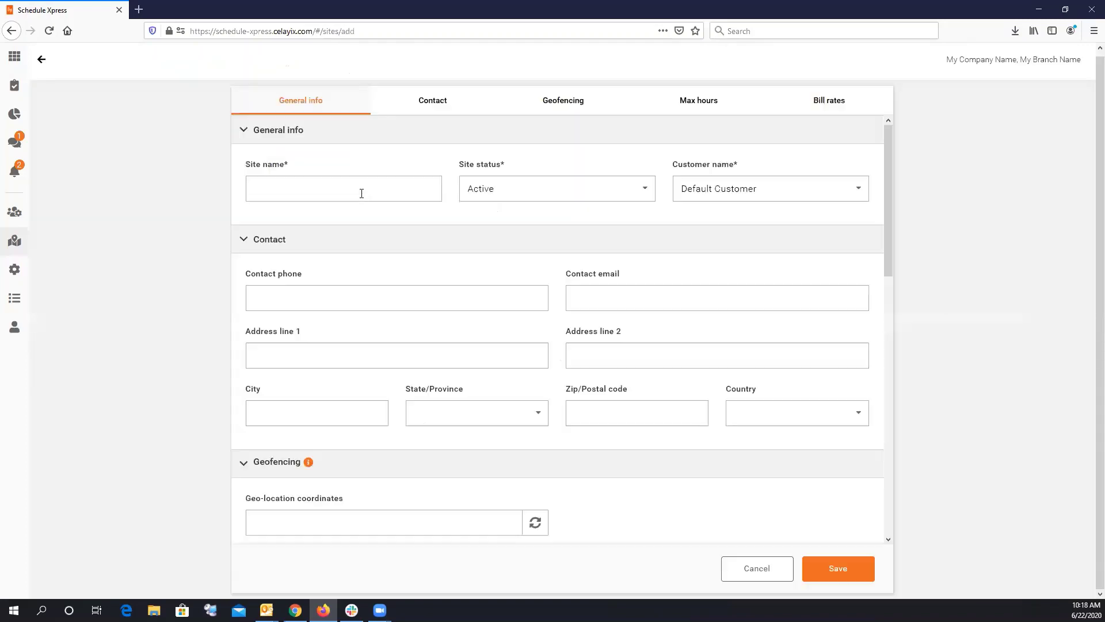
{"action": "left_click", "coordinate": [361, 193]}
{"action": "type", "text": "New Demo Site"}
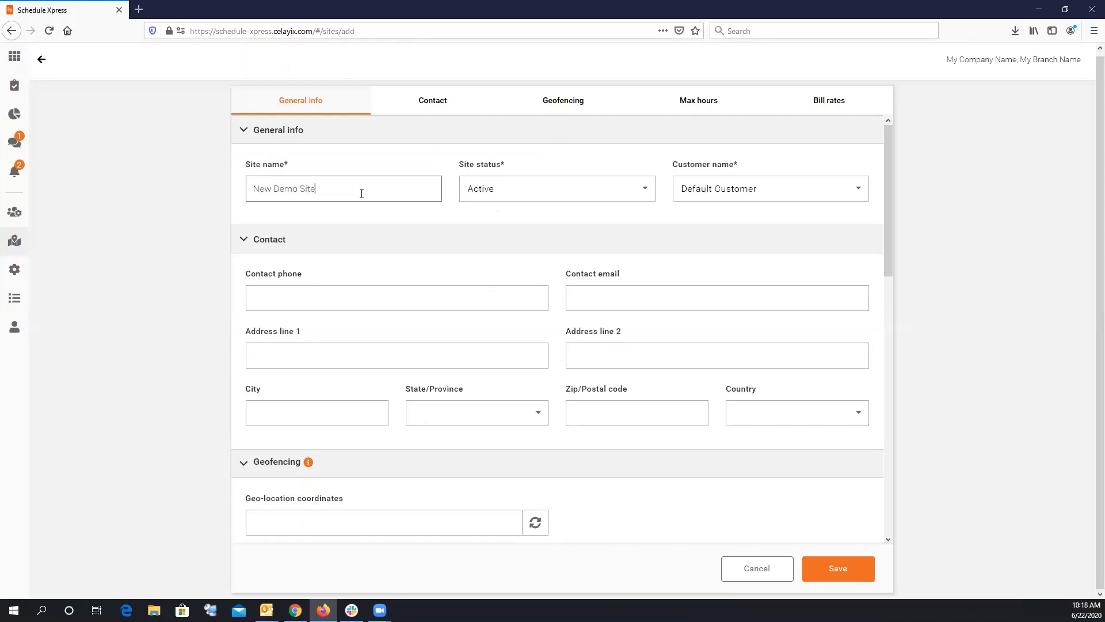
{"action": "left_click", "coordinate": [740, 192]}
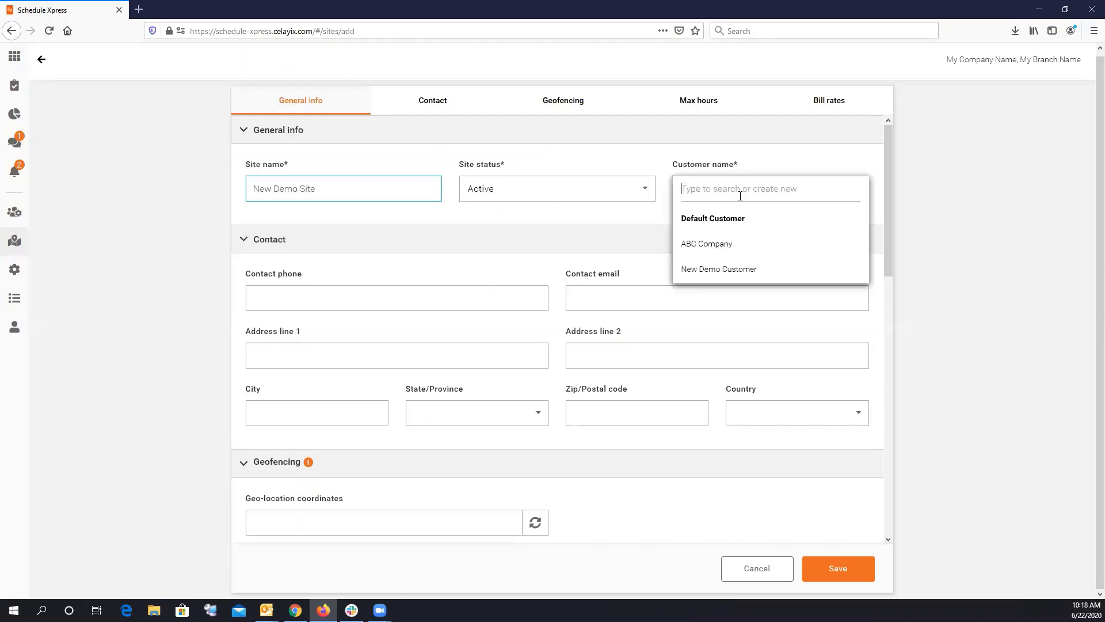
{"action": "left_click", "coordinate": [720, 270]}
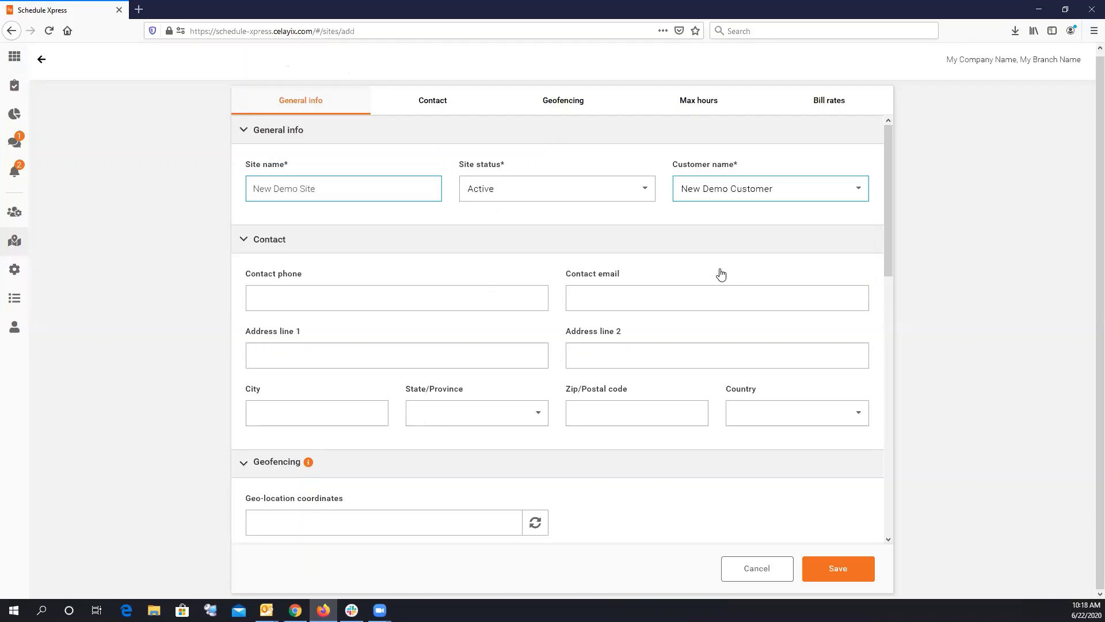
{"action": "left_click", "coordinate": [832, 580]}
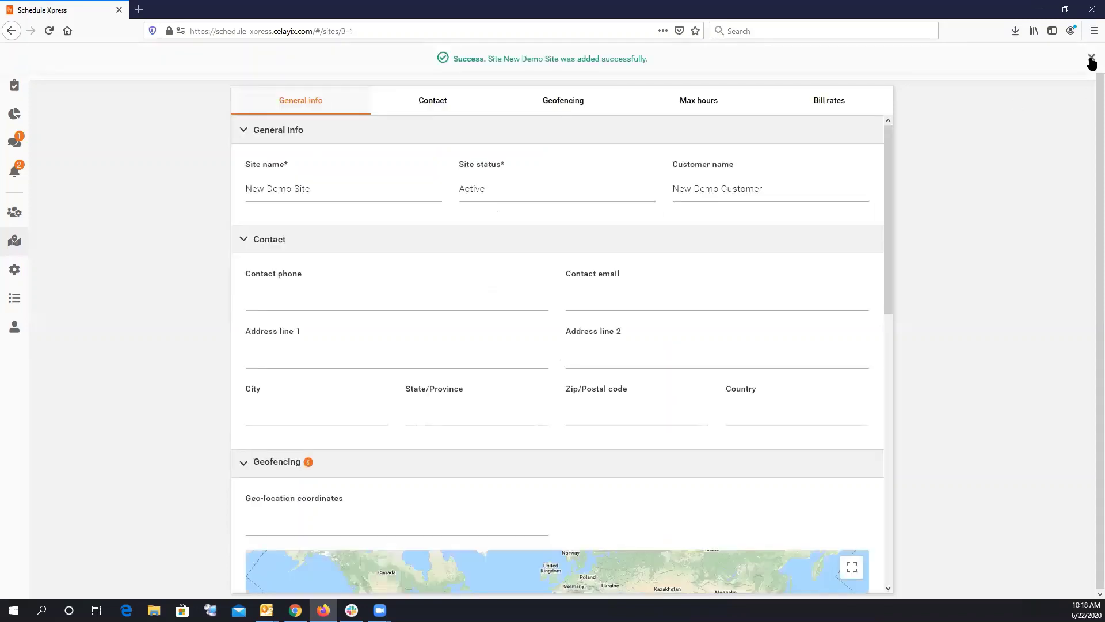
{"action": "left_click", "coordinate": [1091, 60]}
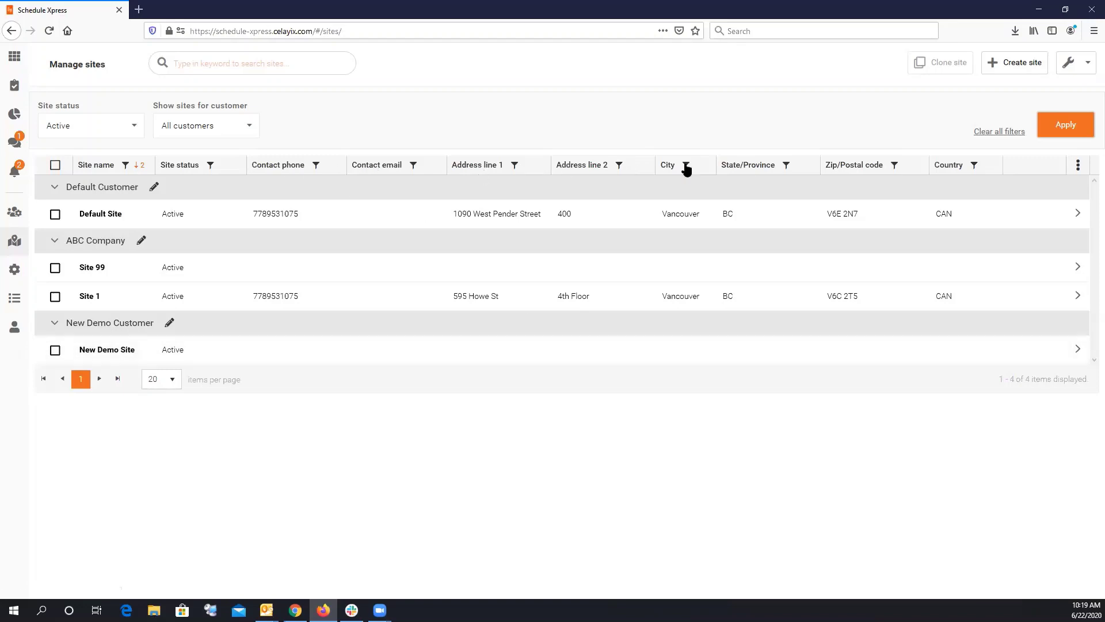
{"action": "left_click", "coordinate": [1077, 166]}
{"action": "scroll", "coordinate": [971, 386], "scroll_direction": "down", "scroll_amount": 3}
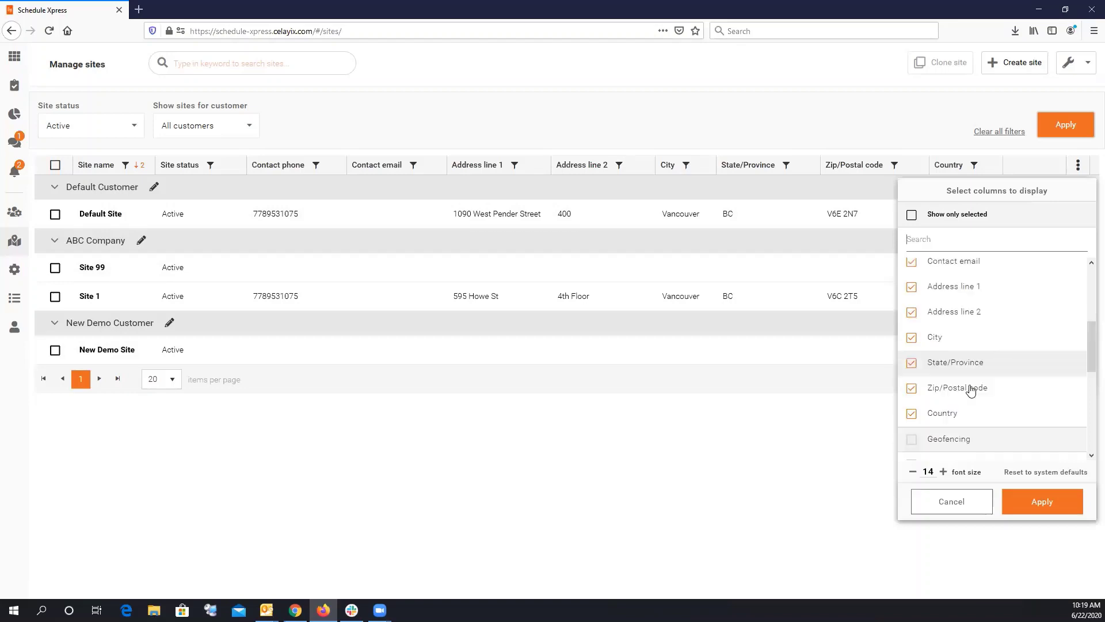
{"action": "scroll", "coordinate": [975, 425], "scroll_direction": "down", "scroll_amount": 3}
{"action": "scroll", "coordinate": [973, 403], "scroll_direction": "up", "scroll_amount": 6}
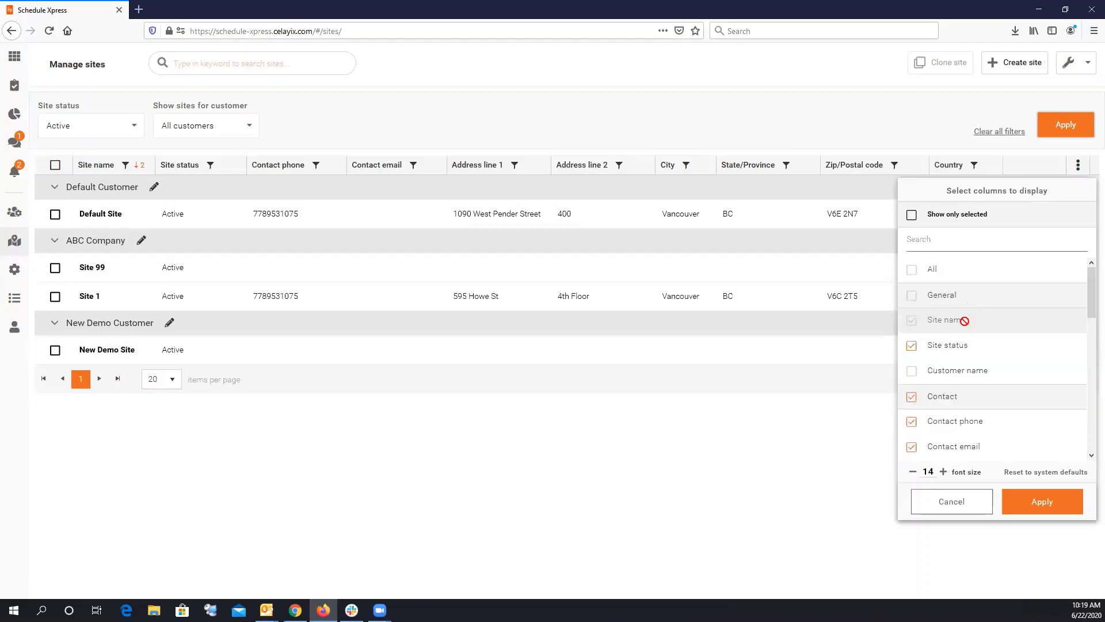
{"action": "scroll", "coordinate": [967, 346], "scroll_direction": "down", "scroll_amount": 10}
{"action": "left_click", "coordinate": [940, 514]}
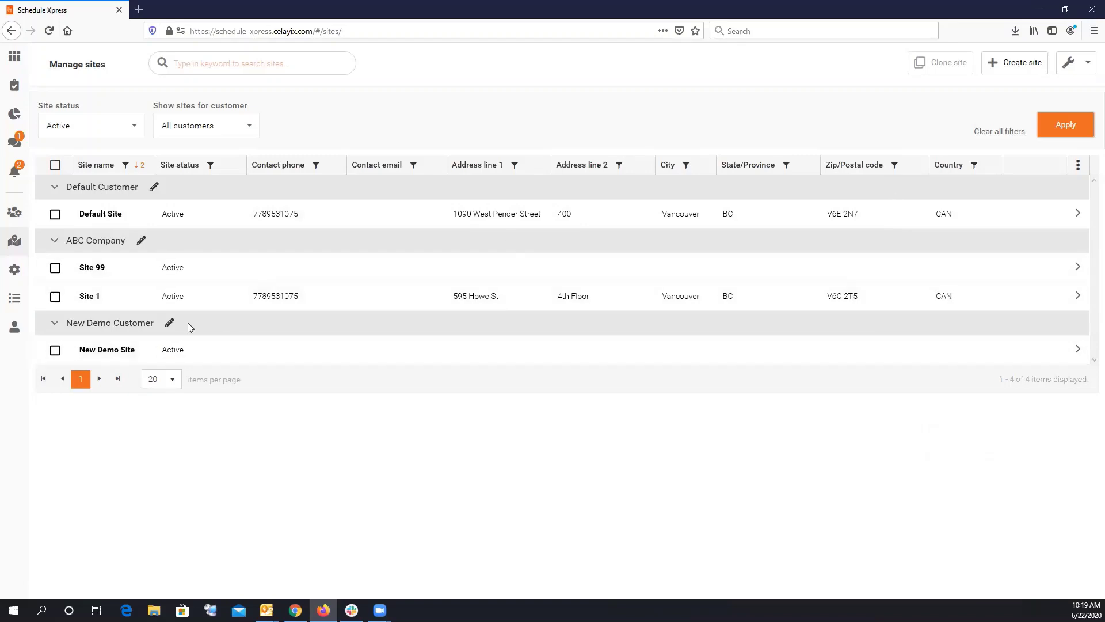
{"action": "left_click", "coordinate": [169, 324]}
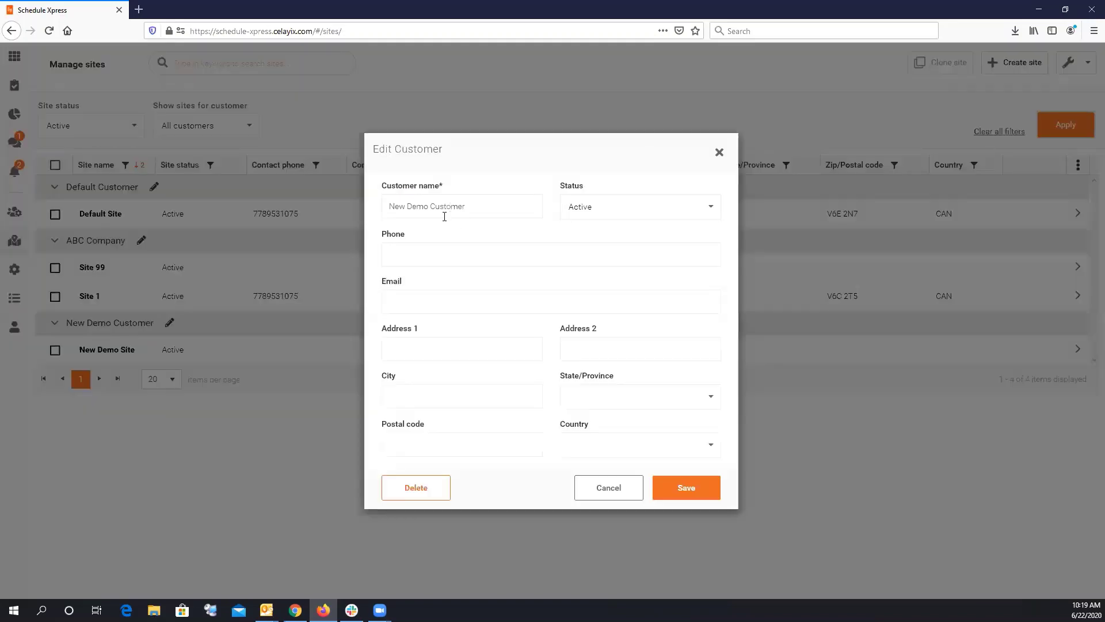
{"action": "left_click", "coordinate": [596, 483]}
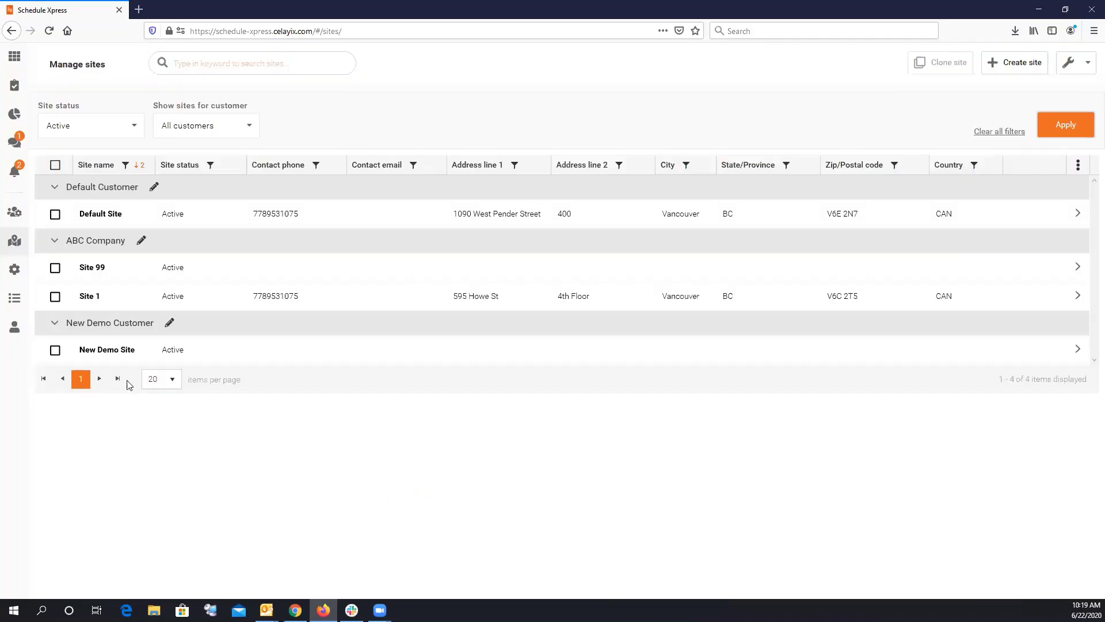
{"action": "left_click", "coordinate": [56, 351]}
{"action": "left_click", "coordinate": [1014, 64]}
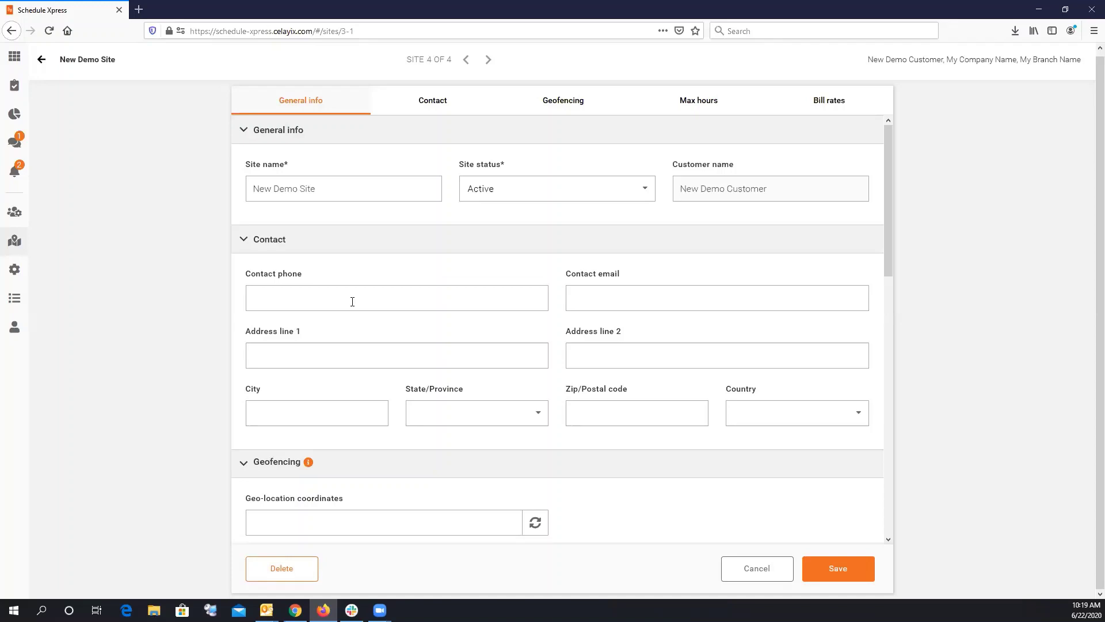
{"action": "left_click", "coordinate": [352, 301]}
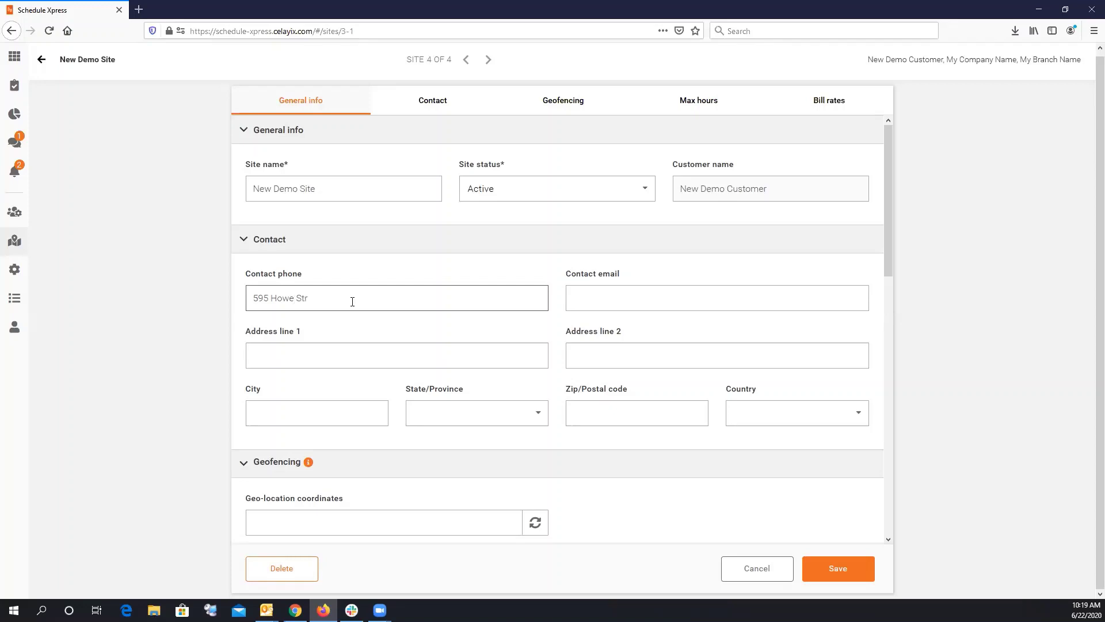
{"action": "key", "text": "Tab"}
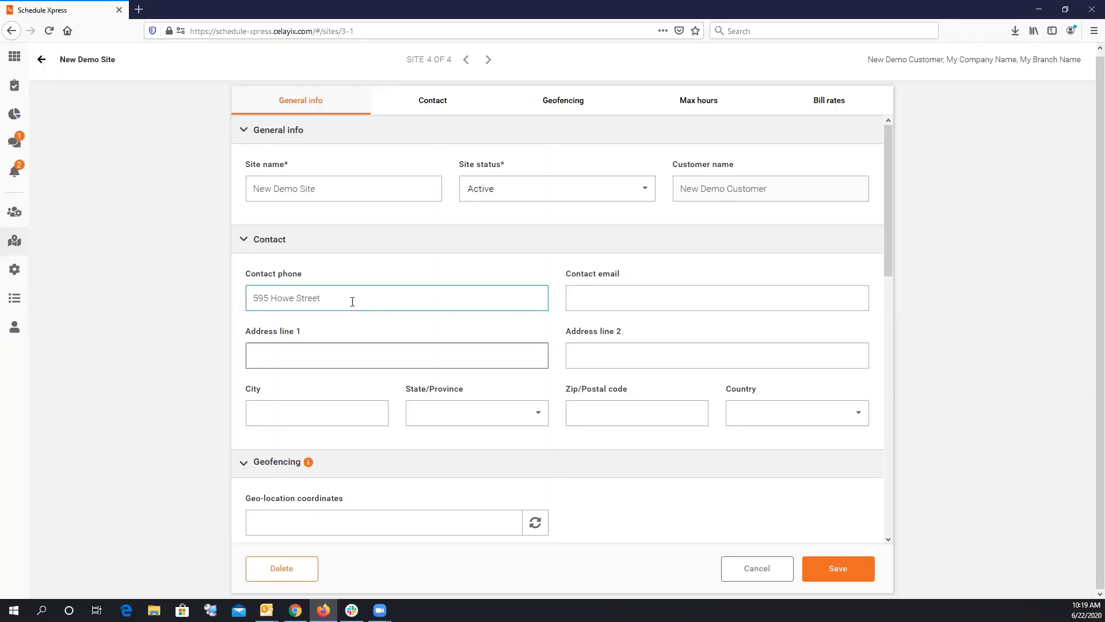
{"action": "key", "text": "shift+Tab"}
{"action": "right_click", "coordinate": [310, 302]}
{"action": "left_click", "coordinate": [323, 325]}
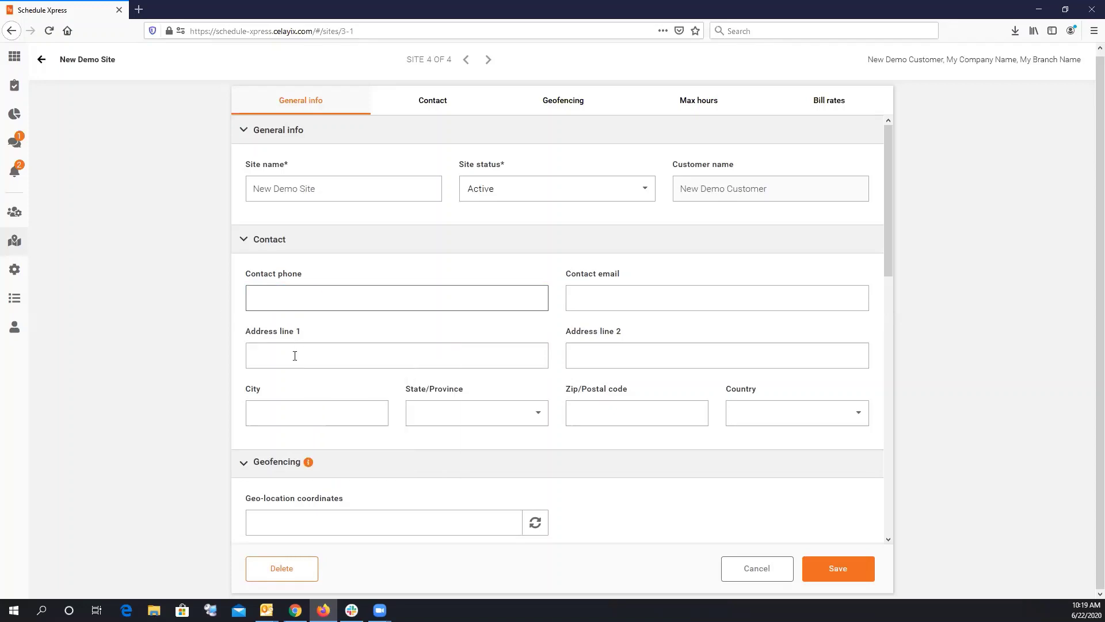
{"action": "right_click", "coordinate": [295, 357]}
{"action": "key", "text": "Return"}
{"action": "left_click", "coordinate": [602, 352]}
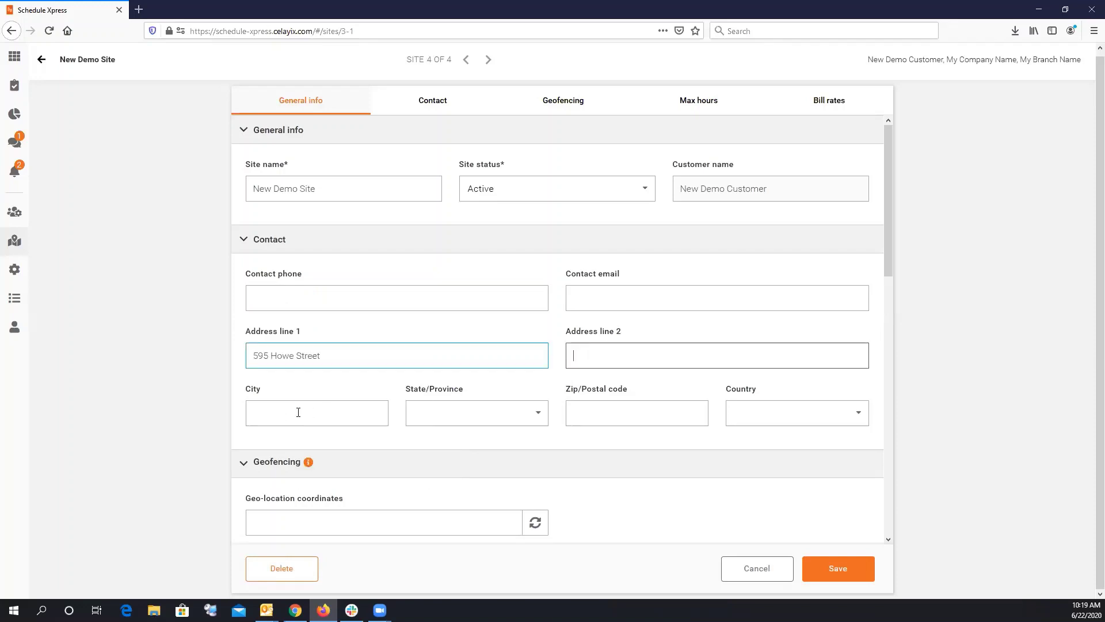
Enter Vancouver as the city and choose British Columbia as the province.
{"action": "left_click", "coordinate": [297, 412]}
{"action": "type", "text": "Vancouver"}
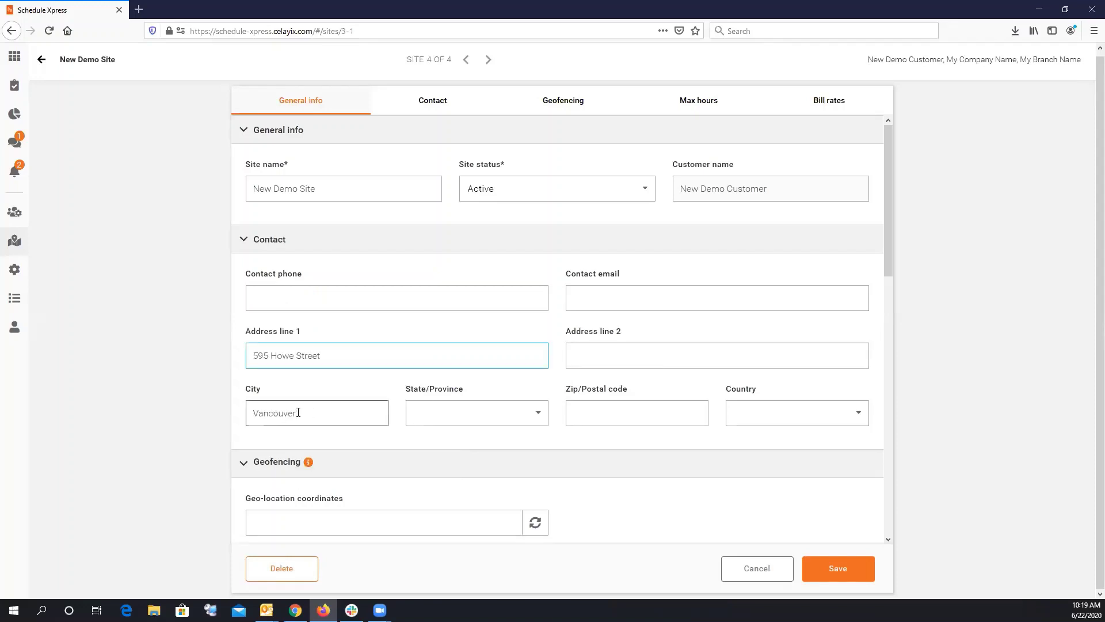
{"action": "key", "text": "Tab"}
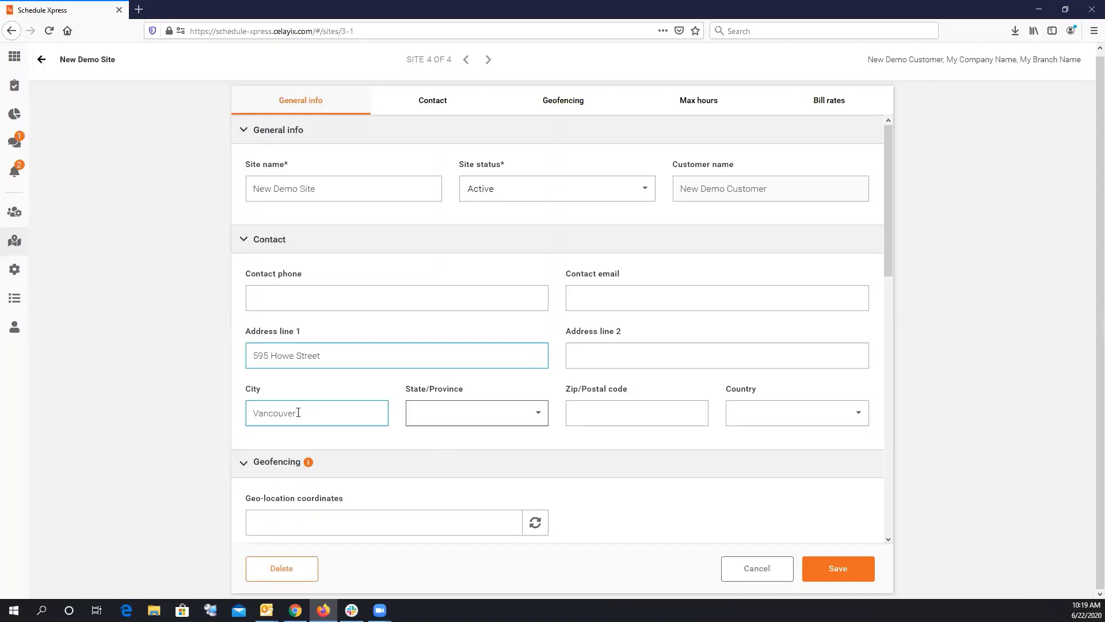
{"action": "left_click", "coordinate": [444, 421]}
{"action": "type", "text": "b"}
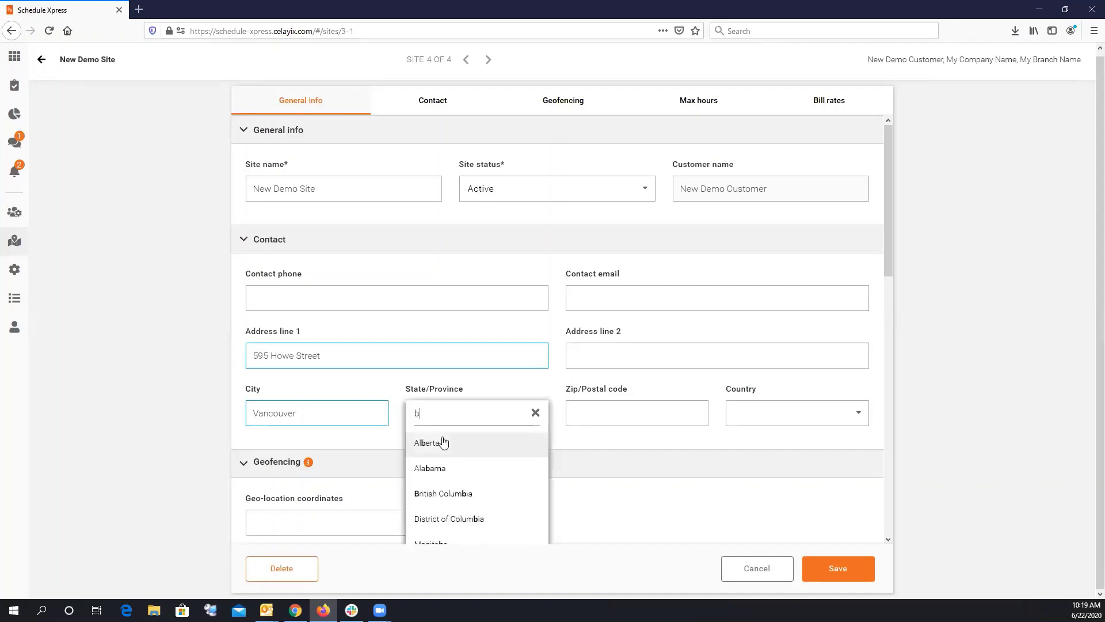
{"action": "left_click", "coordinate": [457, 493]}
{"action": "left_click", "coordinate": [607, 409]}
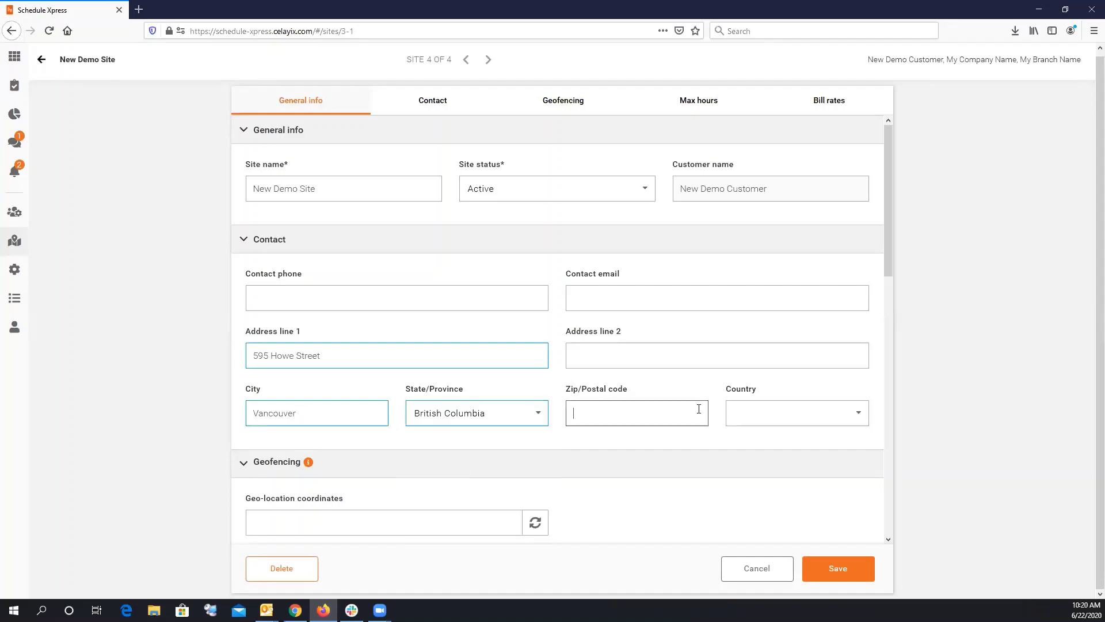
Save New Demo Site, dismiss the success banner, and return to the sites list.
{"action": "left_click", "coordinate": [827, 558]}
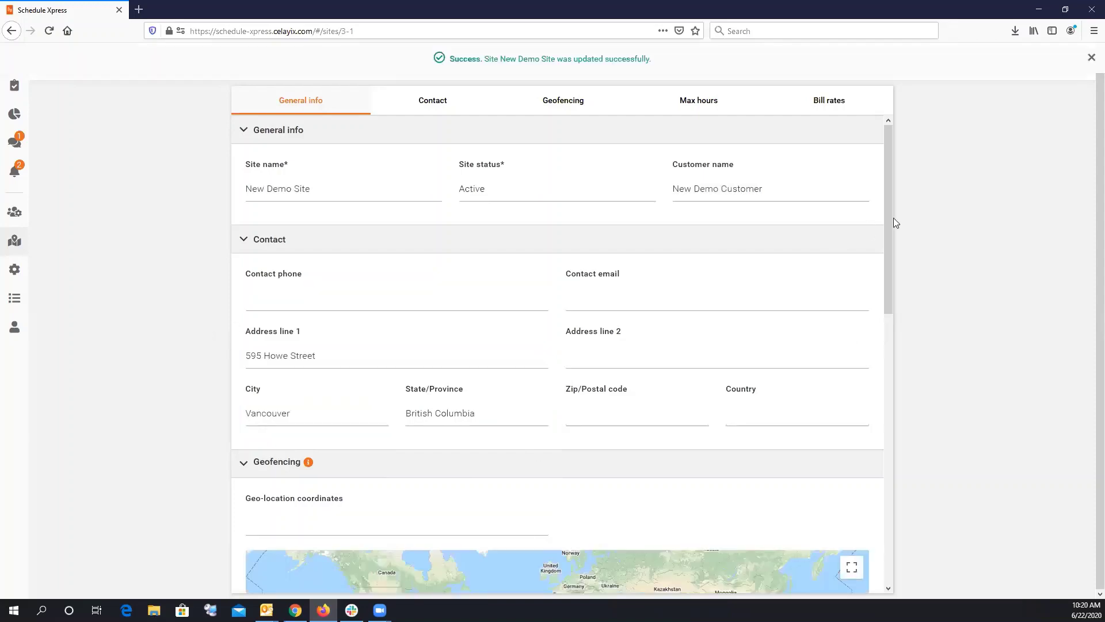
{"action": "left_click_drag", "start_coordinate": [888, 234], "coordinate": [856, 274]}
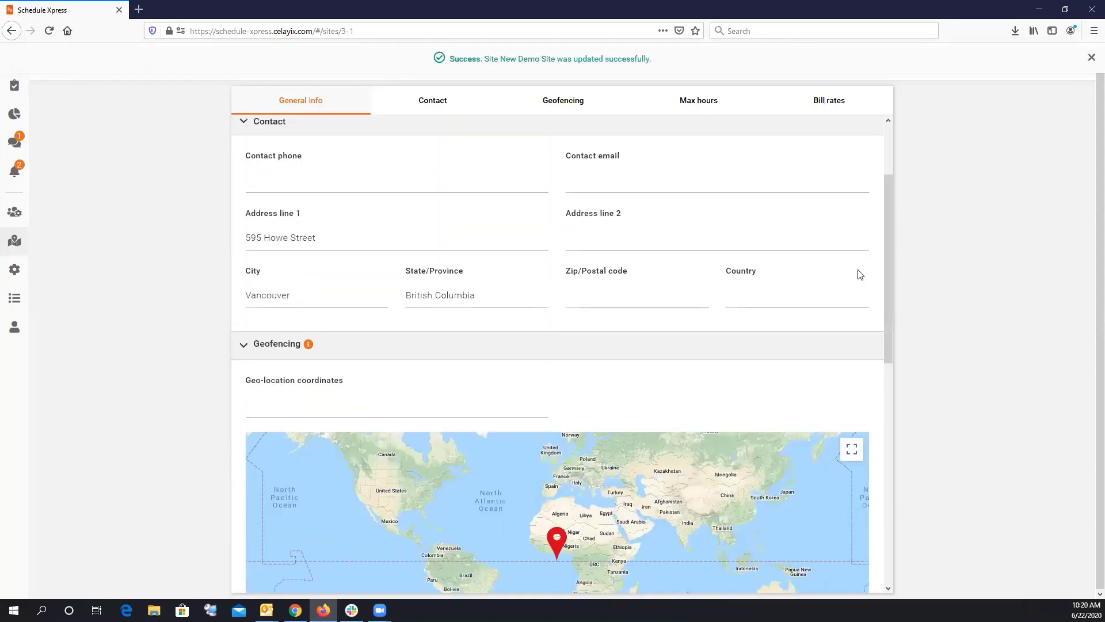
{"action": "left_click", "coordinate": [1091, 58]}
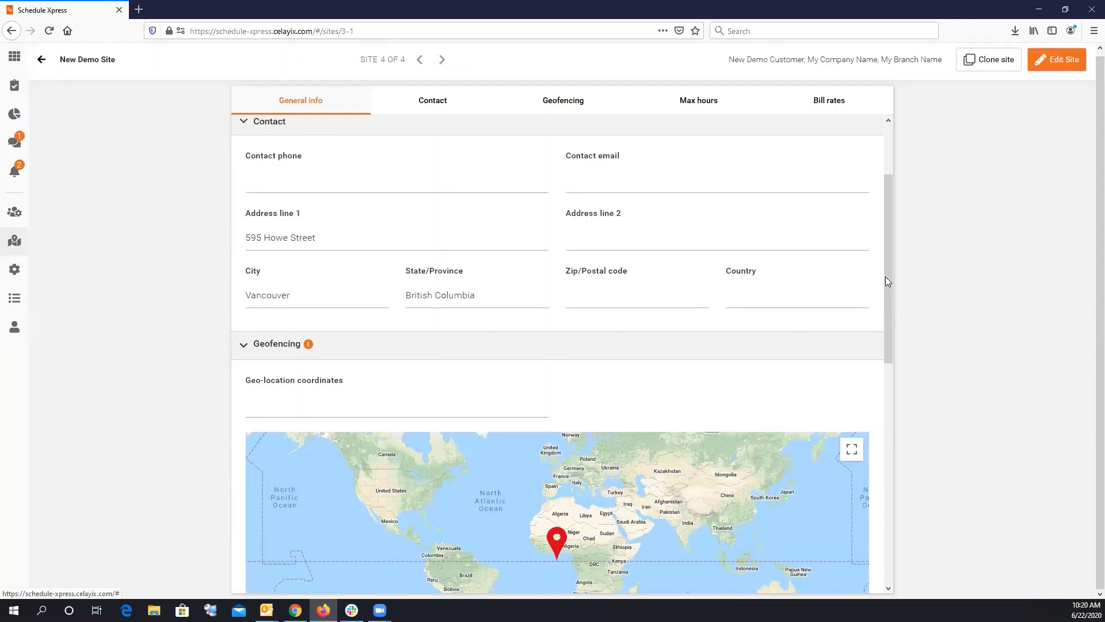
{"action": "left_click_drag", "start_coordinate": [887, 277], "coordinate": [886, 330]}
{"action": "left_click_drag", "start_coordinate": [887, 269], "coordinate": [882, 219]}
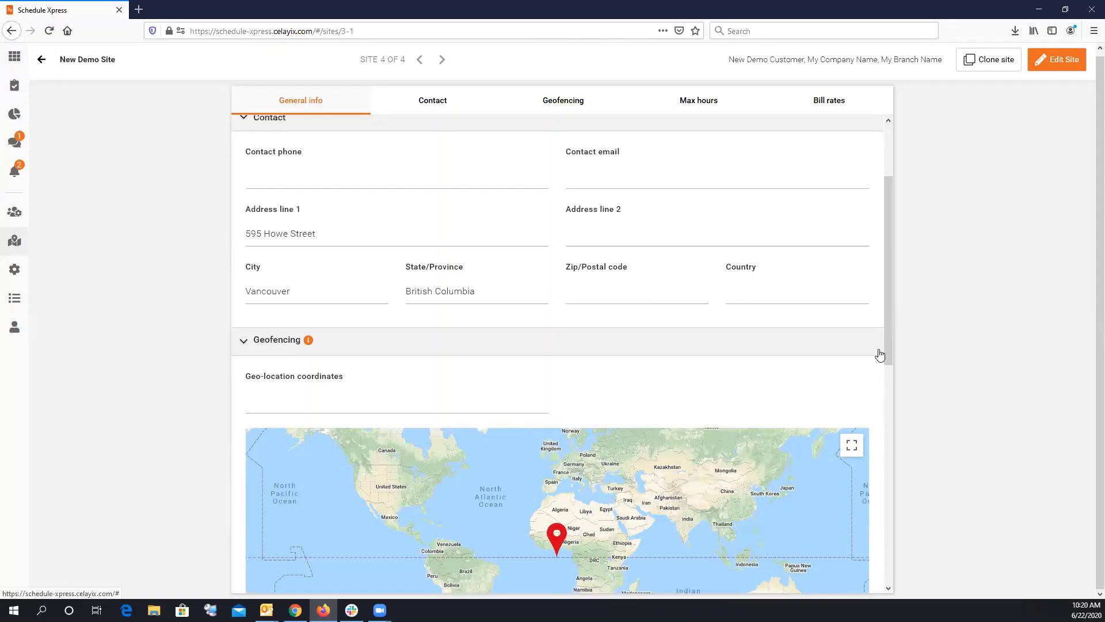
{"action": "scroll", "coordinate": [879, 354], "scroll_direction": "down", "scroll_amount": 5}
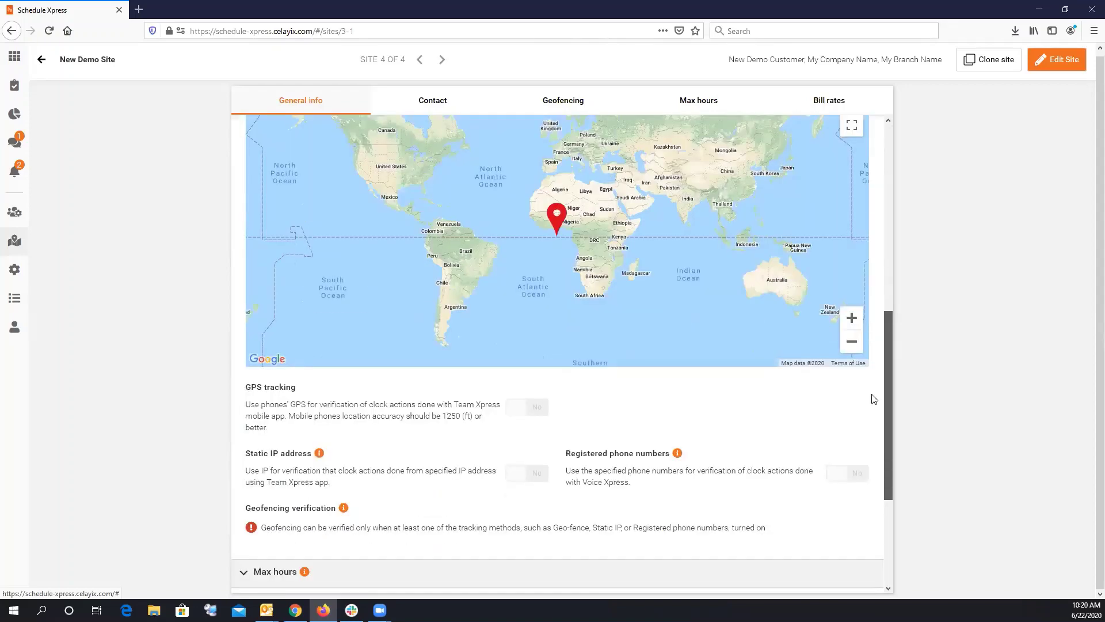
{"action": "scroll", "coordinate": [546, 282], "scroll_direction": "up", "scroll_amount": 5}
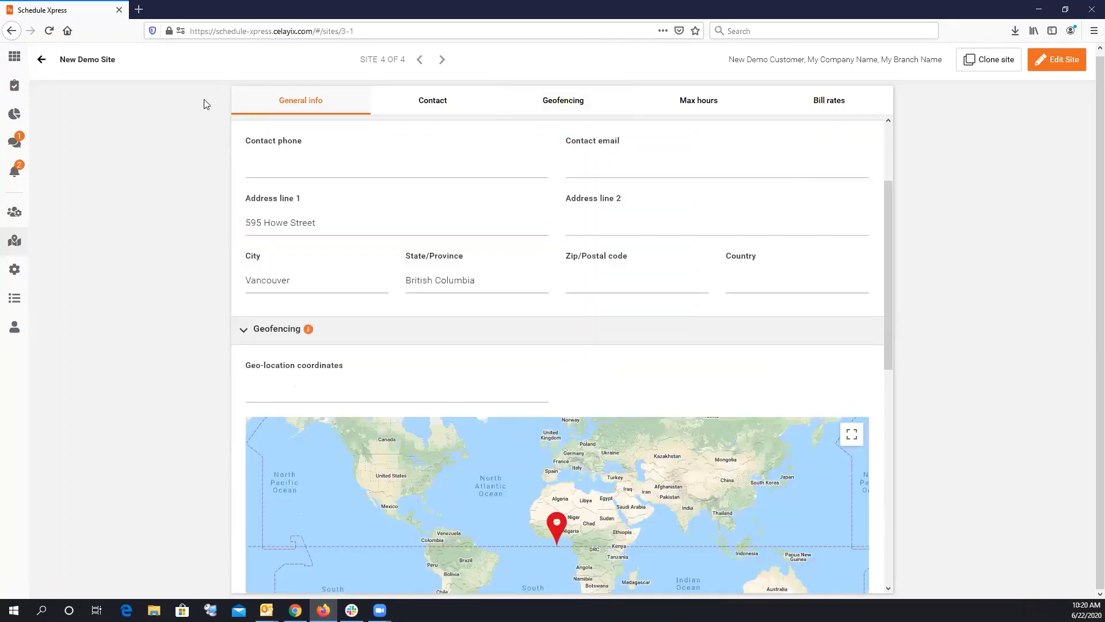
{"action": "left_click", "coordinate": [42, 65]}
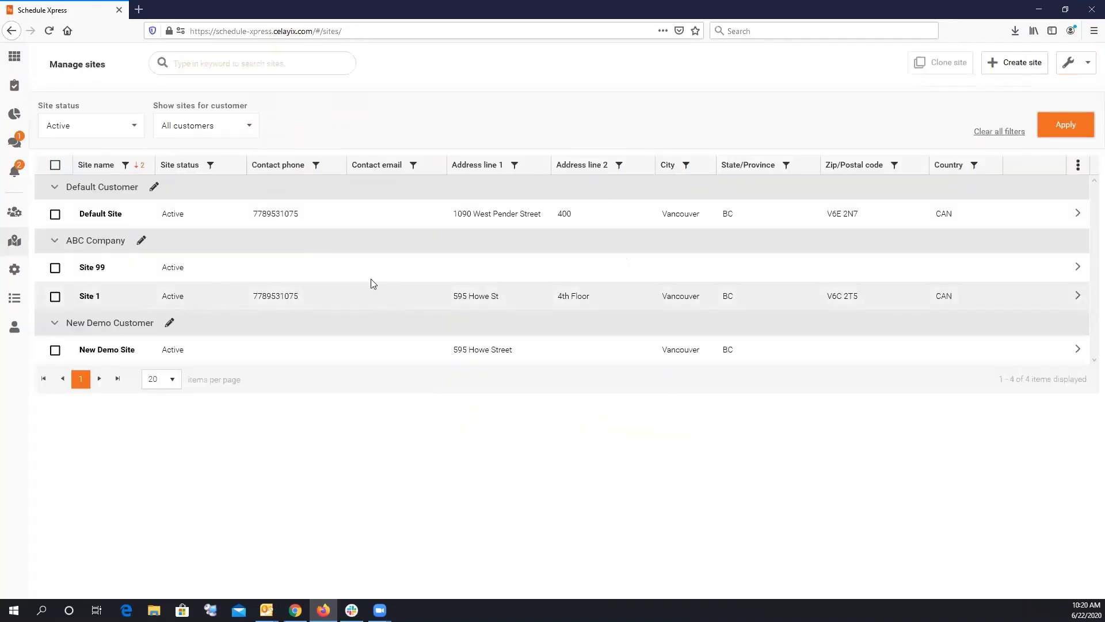
Open Site 1 for editing and select its postal code V6C 2T5.
{"action": "left_click", "coordinate": [55, 297]}
{"action": "left_click", "coordinate": [1009, 63]}
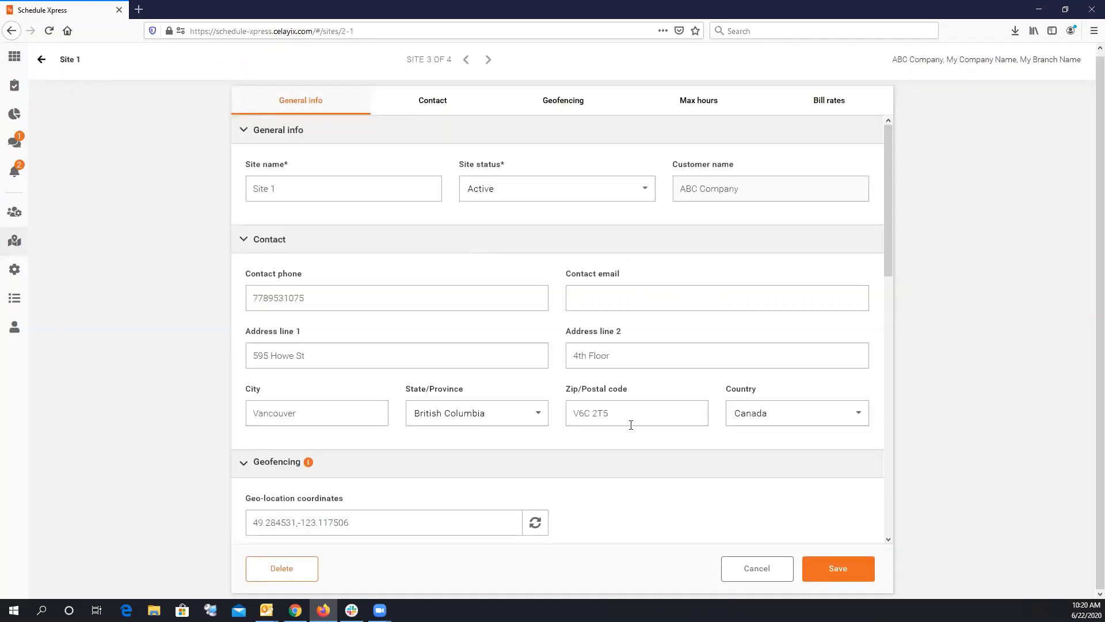
{"action": "left_click", "coordinate": [663, 409]}
{"action": "left_click_drag", "start_coordinate": [663, 410], "coordinate": [545, 404]}
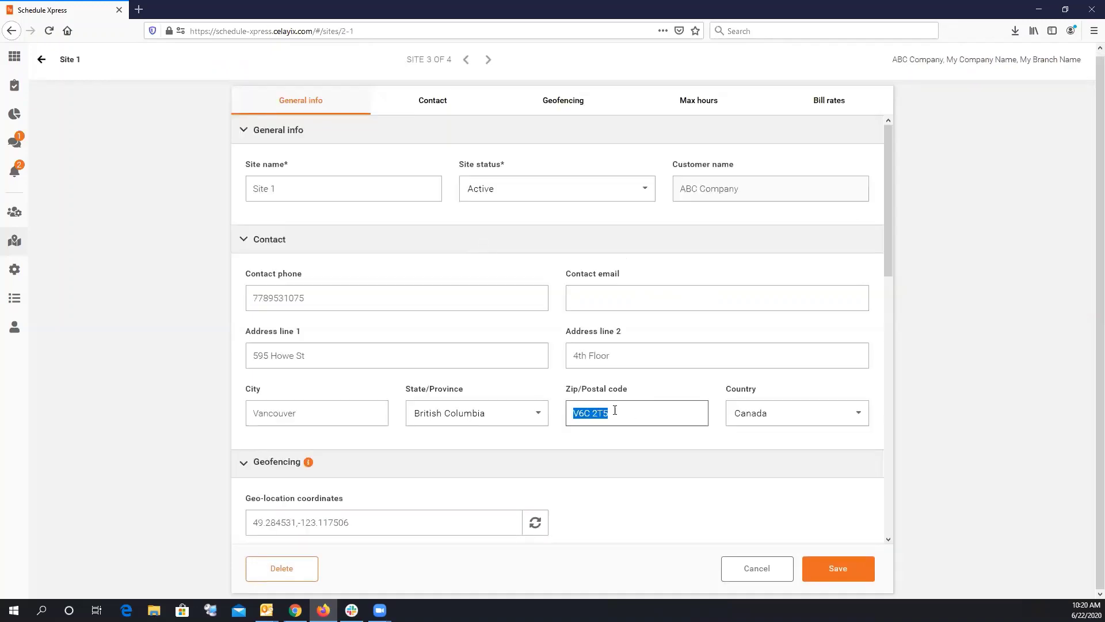
{"action": "left_click_drag", "start_coordinate": [632, 411], "coordinate": [505, 405]}
{"action": "scroll", "coordinate": [886, 245], "scroll_direction": "down", "scroll_amount": 5}
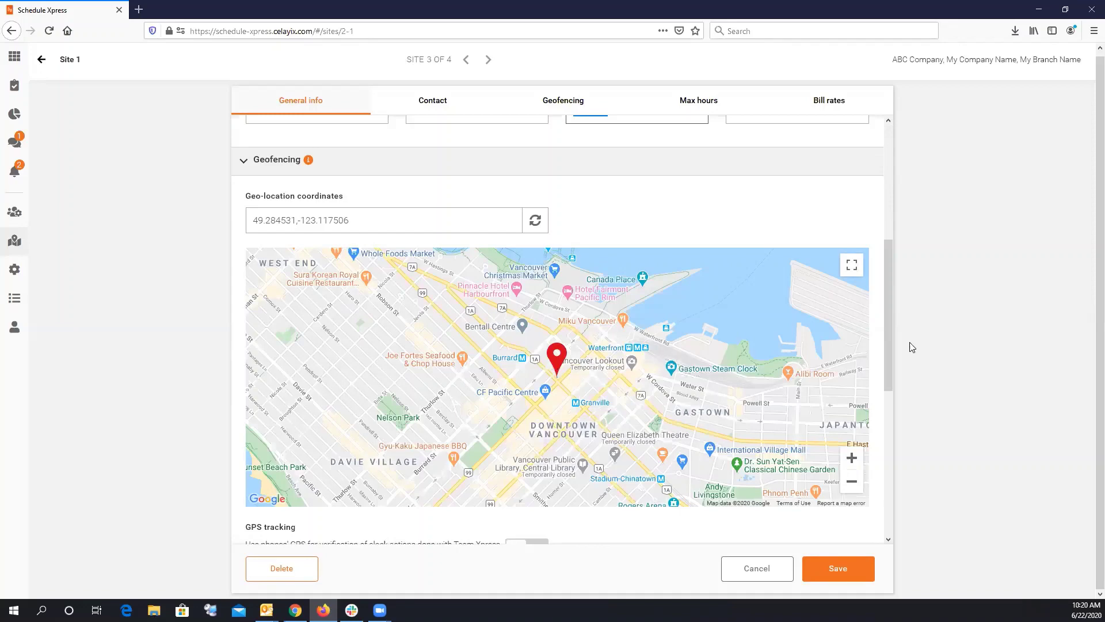
{"action": "mouse_move", "coordinate": [890, 338]}
{"action": "left_mouse_down"}
{"action": "mouse_move", "coordinate": [896, 204]}
{"action": "mouse_move", "coordinate": [897, 321]}
{"action": "left_mouse_up"}
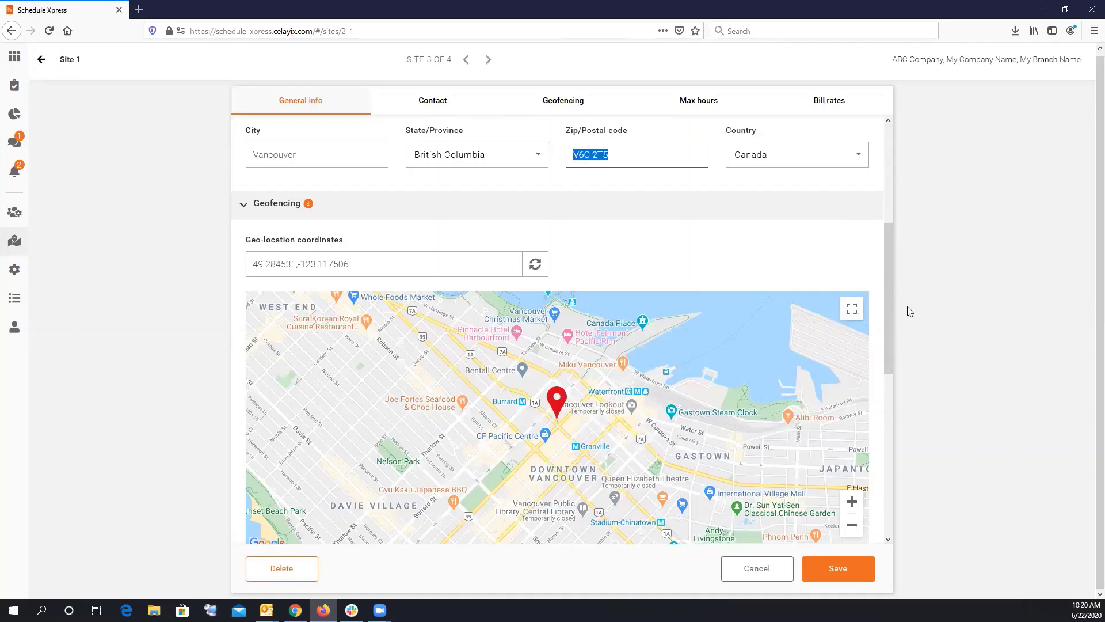
{"action": "scroll", "coordinate": [883, 290], "scroll_direction": "up", "scroll_amount": 4}
{"action": "scroll", "coordinate": [703, 276], "scroll_direction": "down", "scroll_amount": 2}
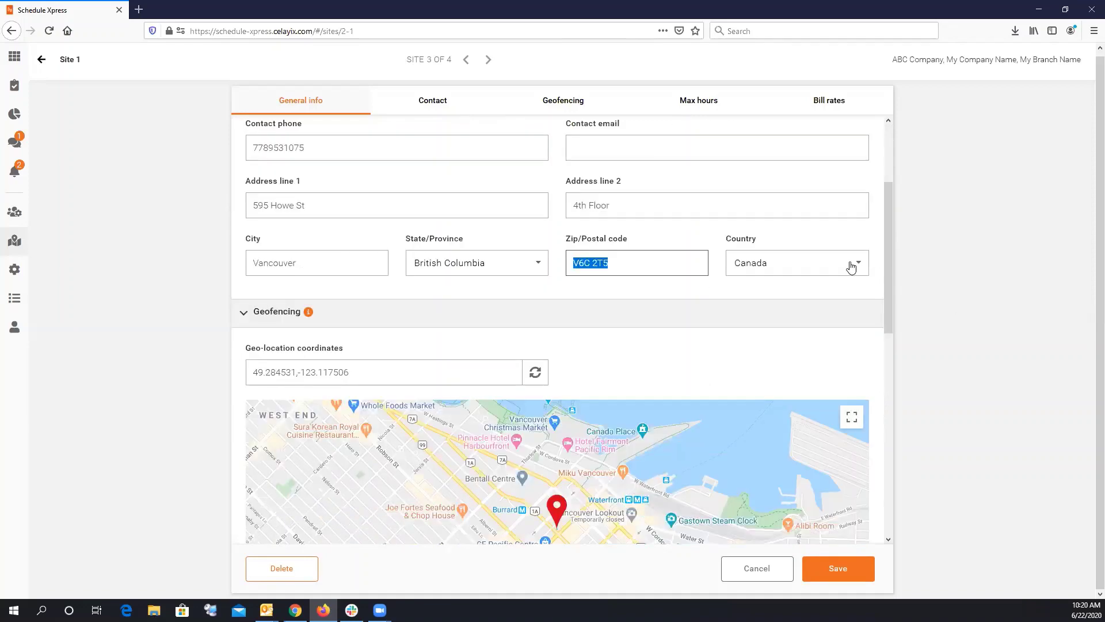
{"action": "left_click_drag", "start_coordinate": [890, 247], "coordinate": [890, 230]}
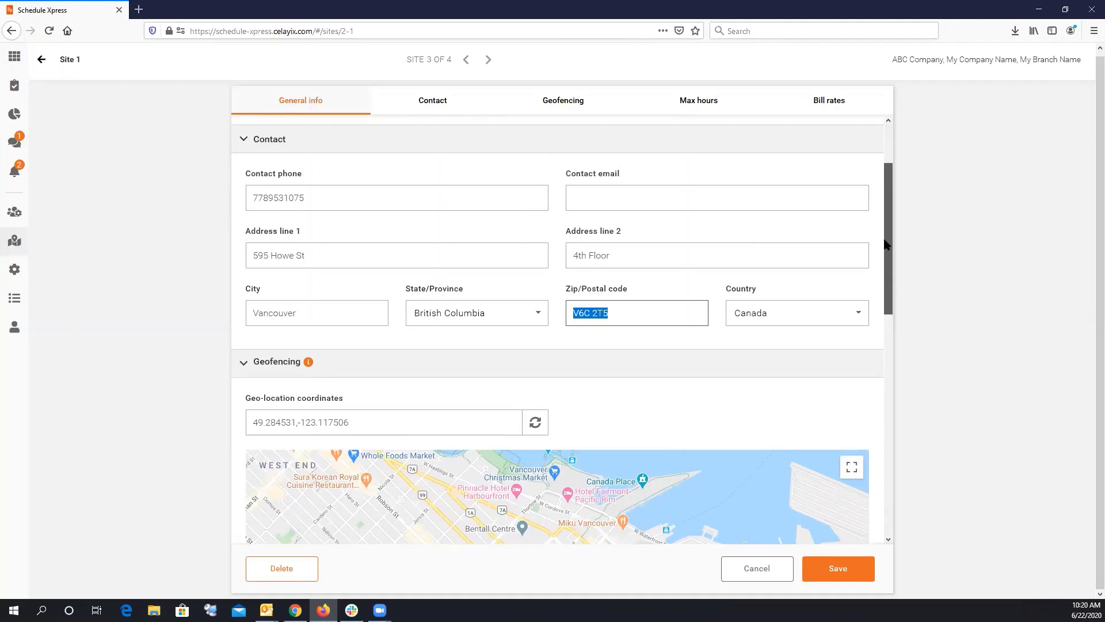
{"action": "scroll", "coordinate": [887, 244], "scroll_direction": "down", "scroll_amount": 1}
{"action": "left_click", "coordinate": [648, 261]}
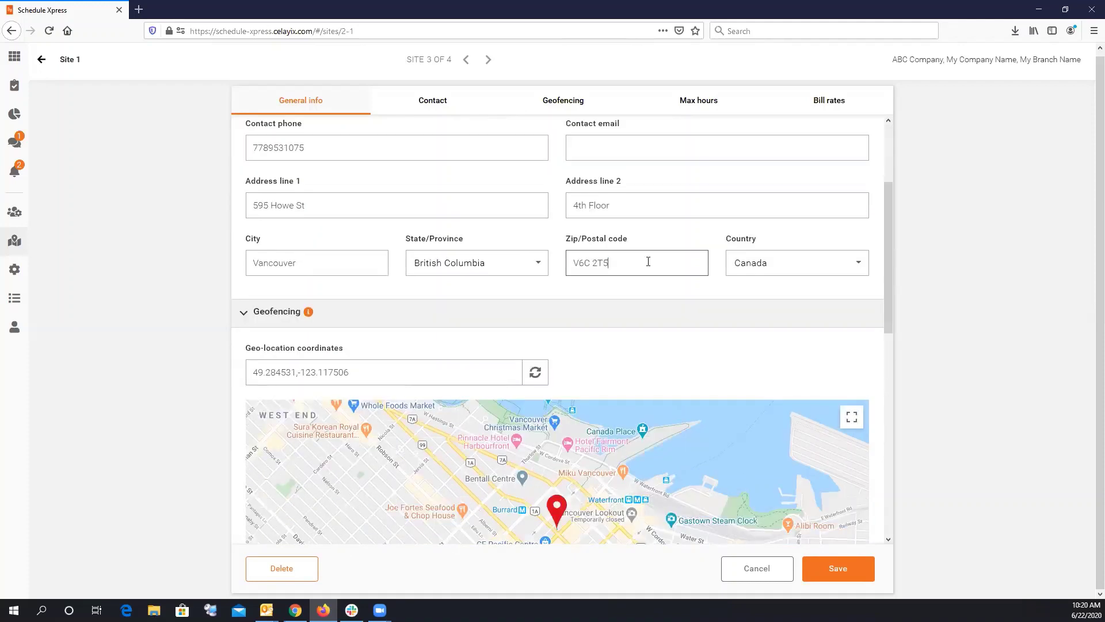
{"action": "key", "text": "ctrl+a"}
{"action": "left_click", "coordinate": [535, 372]}
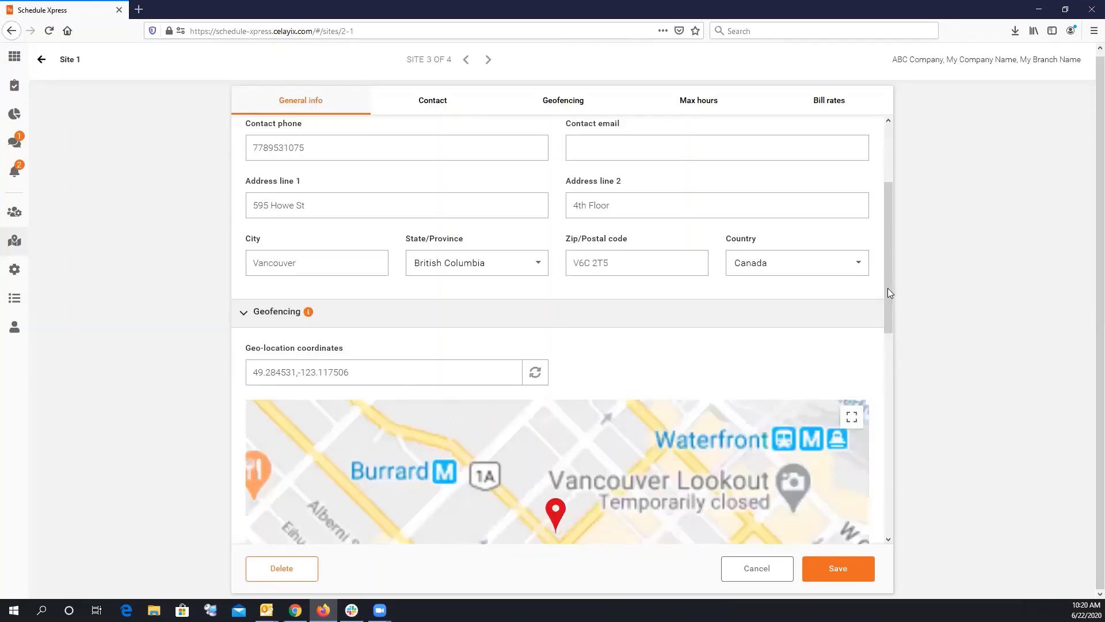
{"action": "scroll", "coordinate": [879, 340], "scroll_direction": "down", "scroll_amount": 4}
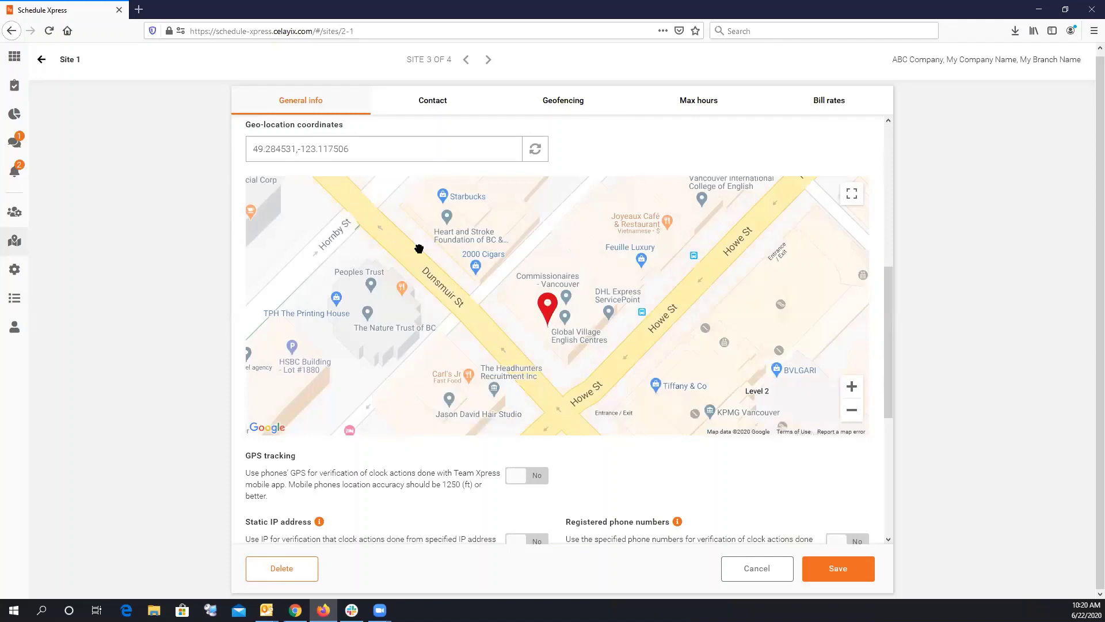
Turn on GPS tracking for Site 1 and widen the geofence radius to 408 feet.
{"action": "triple_click", "coordinate": [274, 149]}
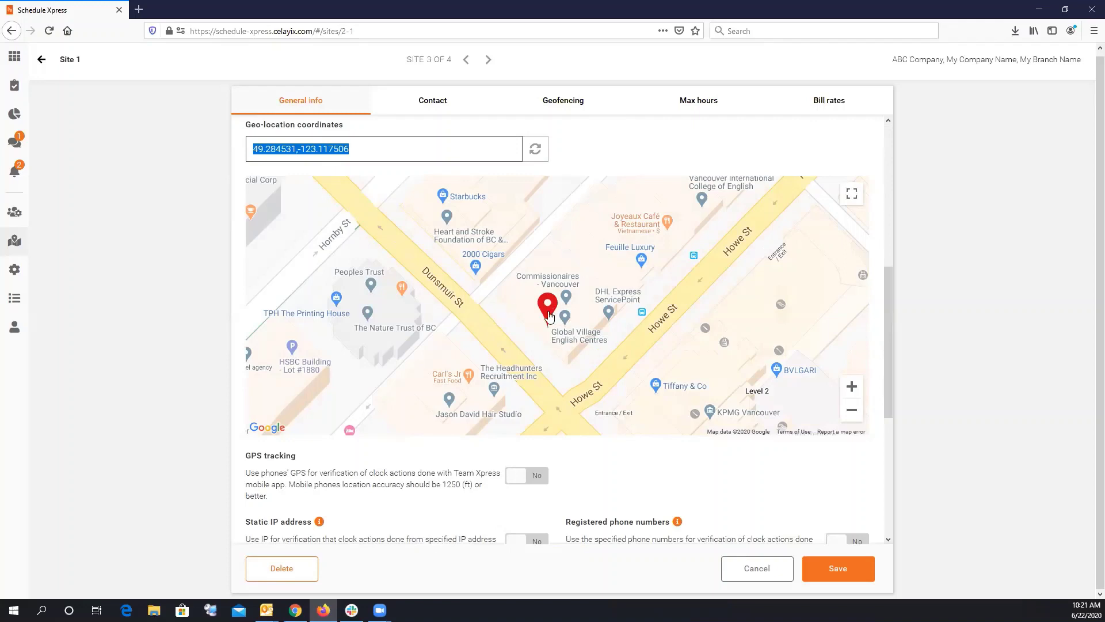
{"action": "left_click", "coordinate": [538, 483]}
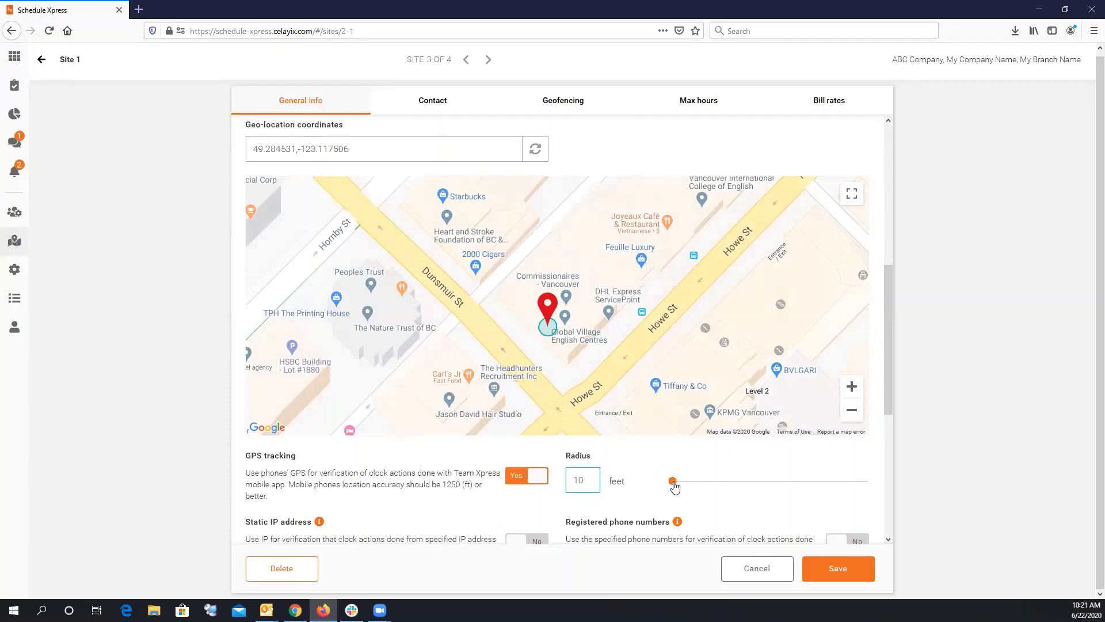
{"action": "left_click_drag", "start_coordinate": [672, 481], "coordinate": [679, 481]}
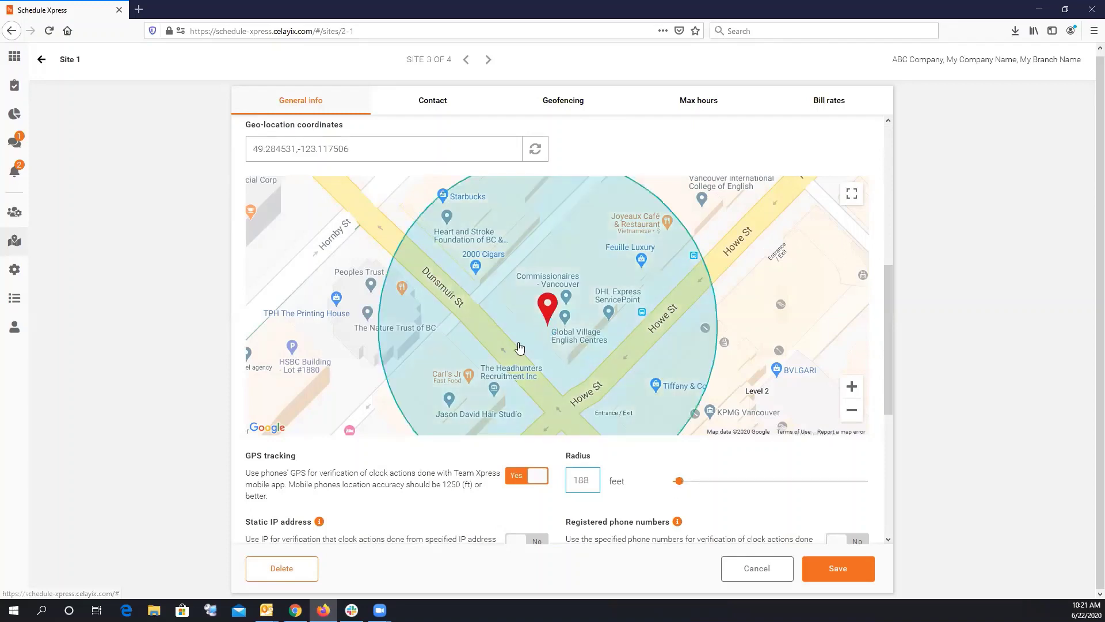
{"action": "left_click_drag", "start_coordinate": [682, 483], "coordinate": [688, 483]}
Zoom the map out and move the site marker near Granville St, giving 49.284587,-123.116605.
{"action": "left_click", "coordinate": [852, 412]}
{"action": "left_click", "coordinate": [852, 412]}
{"action": "left_click", "coordinate": [852, 412]}
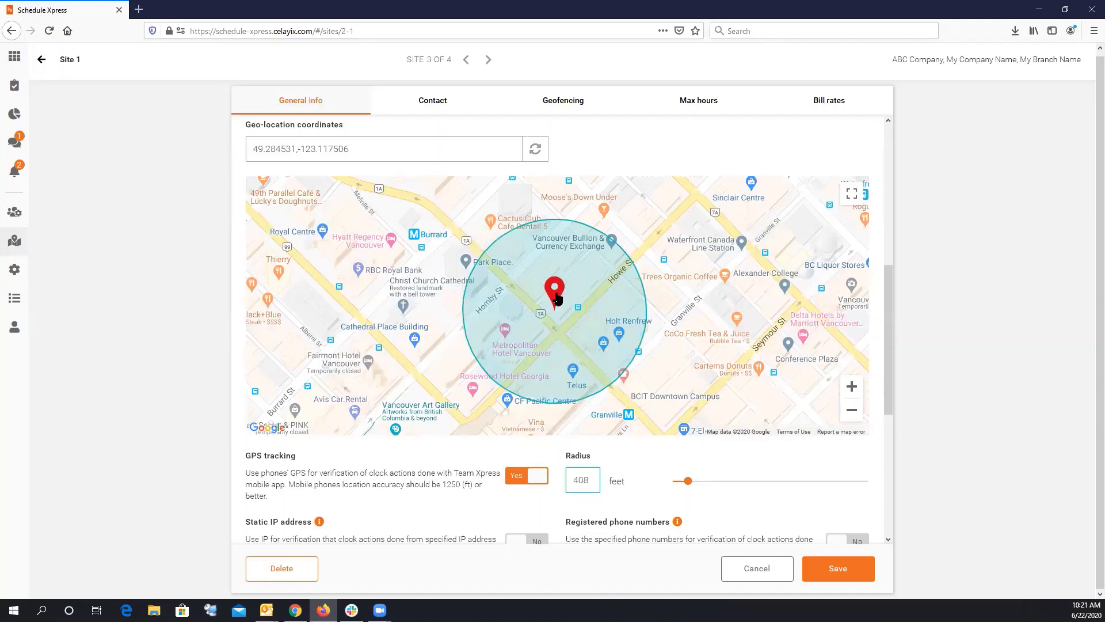
{"action": "mouse_move", "coordinate": [557, 297]}
{"action": "left_mouse_down"}
{"action": "mouse_move", "coordinate": [673, 316]}
{"action": "mouse_move", "coordinate": [770, 303]}
{"action": "mouse_move", "coordinate": [514, 263]}
{"action": "mouse_move", "coordinate": [591, 275]}
{"action": "mouse_move", "coordinate": [601, 294]}
{"action": "left_mouse_up"}
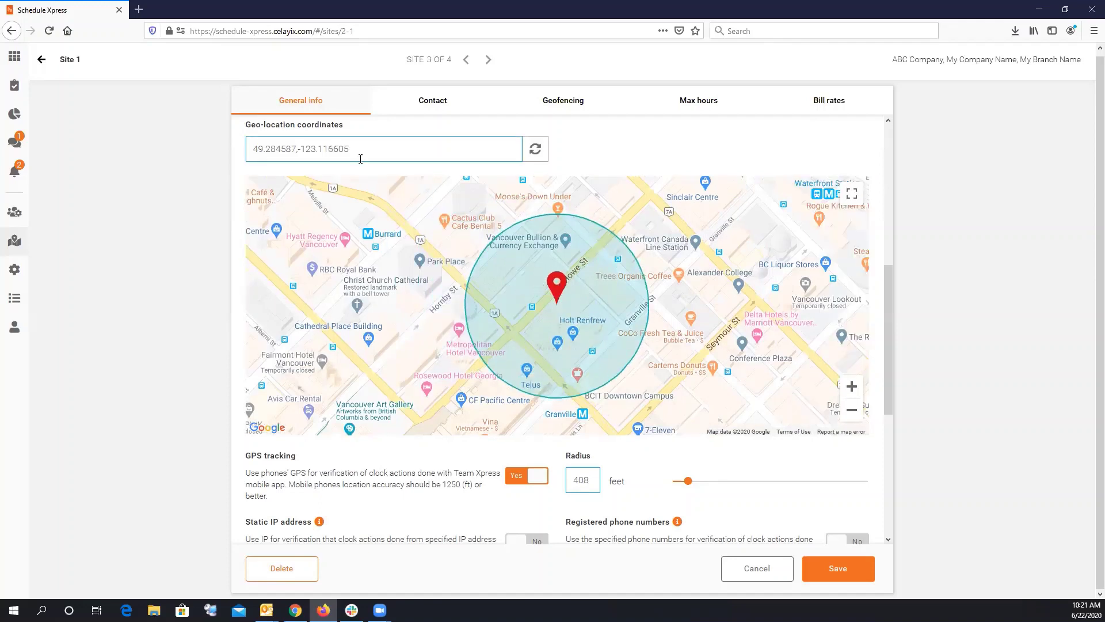
{"action": "left_click_drag", "start_coordinate": [358, 154], "coordinate": [270, 150]}
{"action": "left_click", "coordinate": [252, 148]}
{"action": "left_click_drag", "start_coordinate": [889, 304], "coordinate": [881, 364]}
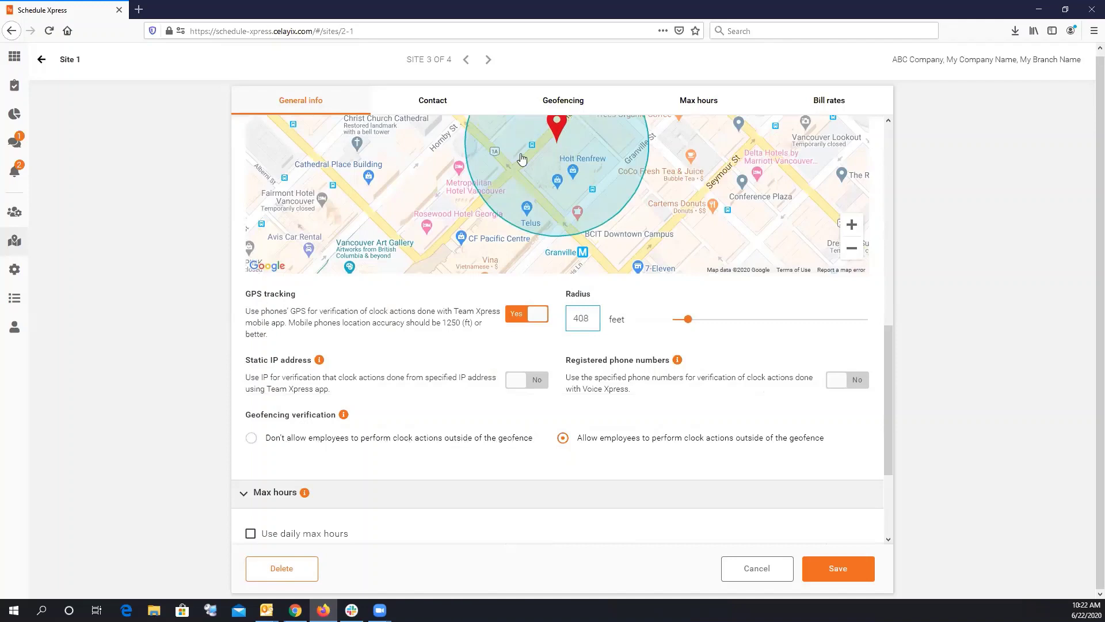
Disallow clock actions outside the geofence and turn on static IP verification with the current IP.
{"action": "left_click", "coordinate": [253, 440]}
{"action": "left_click_drag", "start_coordinate": [891, 381], "coordinate": [891, 379]}
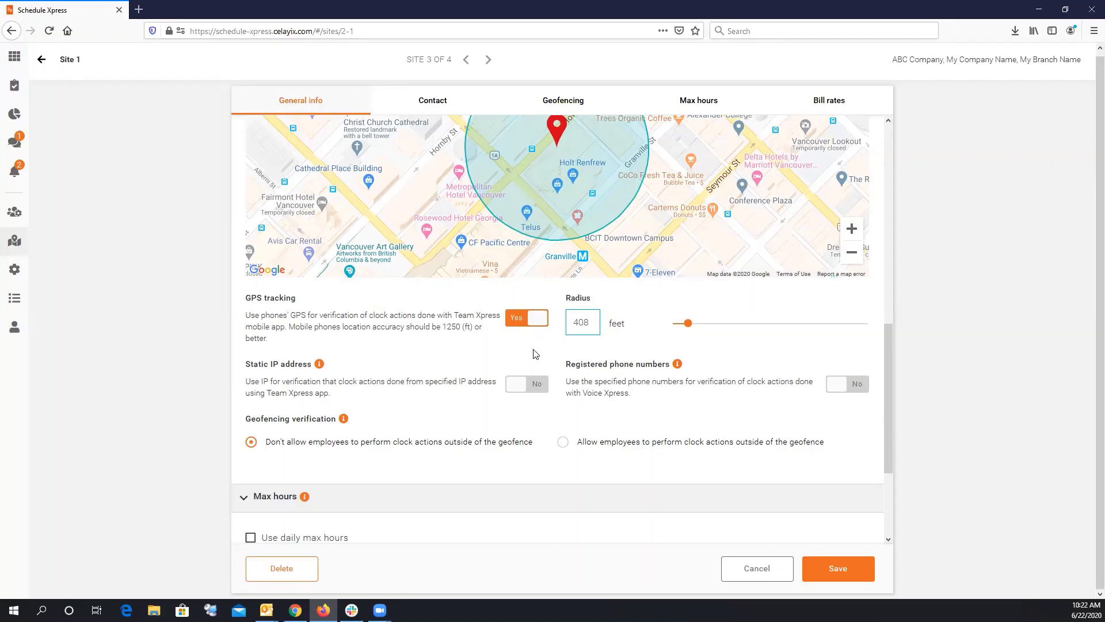
{"action": "left_click", "coordinate": [541, 383]}
{"action": "left_click", "coordinate": [306, 433]}
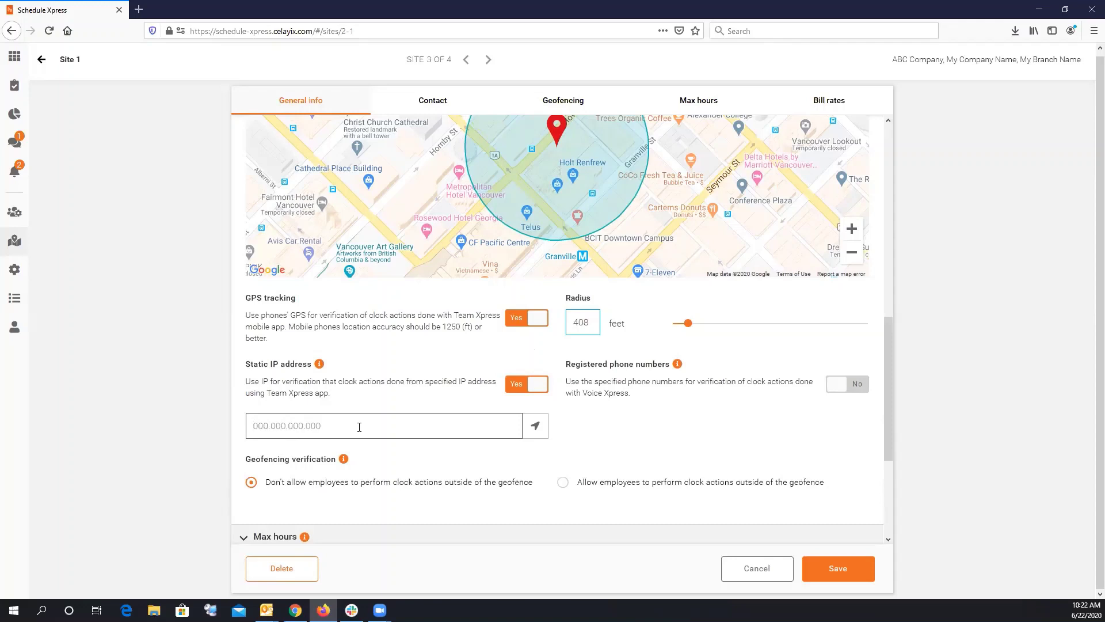
{"action": "left_click", "coordinate": [536, 429]}
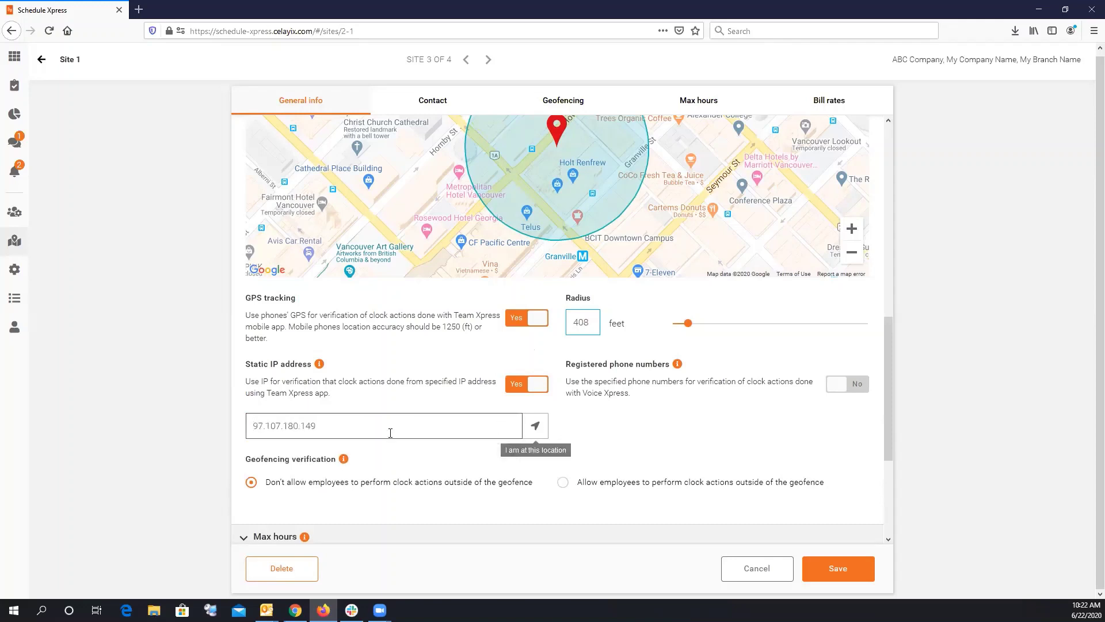
Delete the static IP address, dismiss the required-field warning, and switch static IP verification off.
{"action": "left_click_drag", "start_coordinate": [321, 429], "coordinate": [242, 428]}
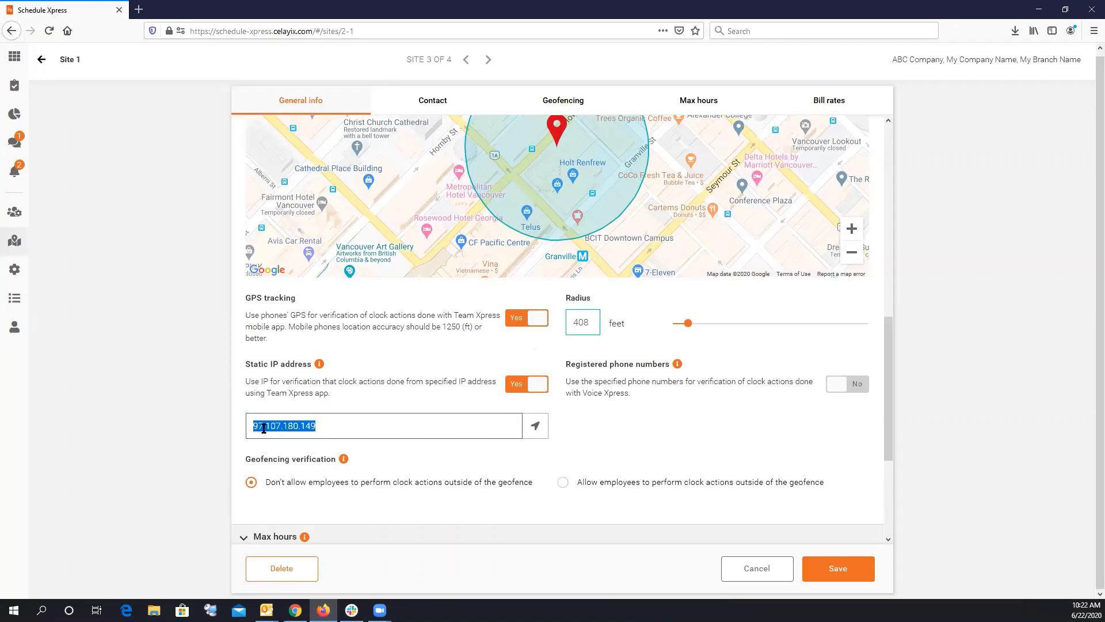
{"action": "key", "text": "BackSpace"}
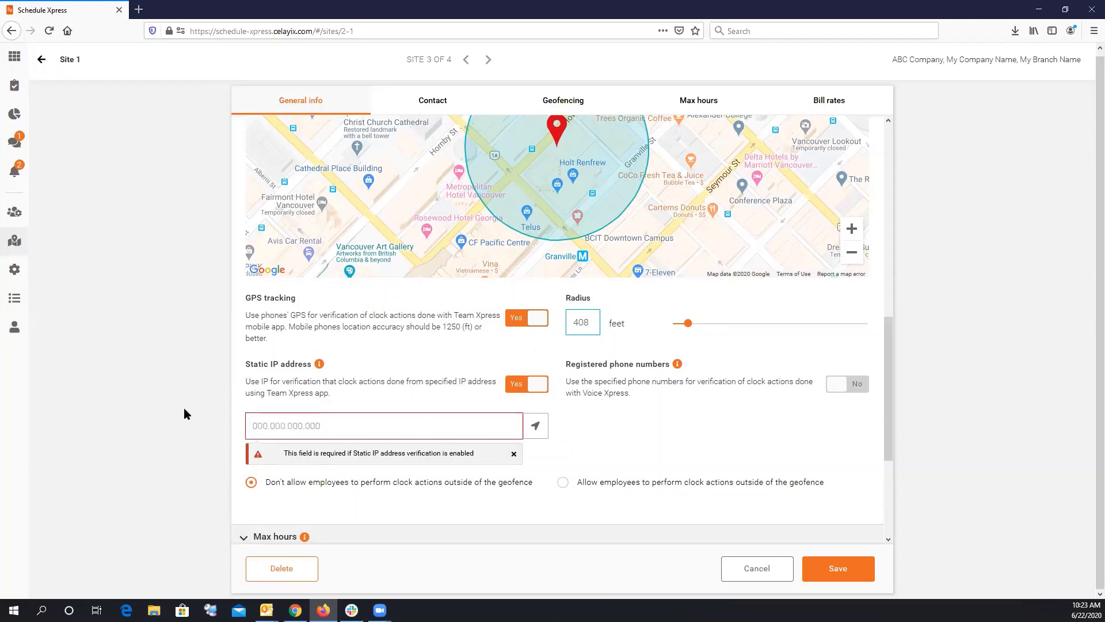
{"action": "left_click", "coordinate": [513, 453]}
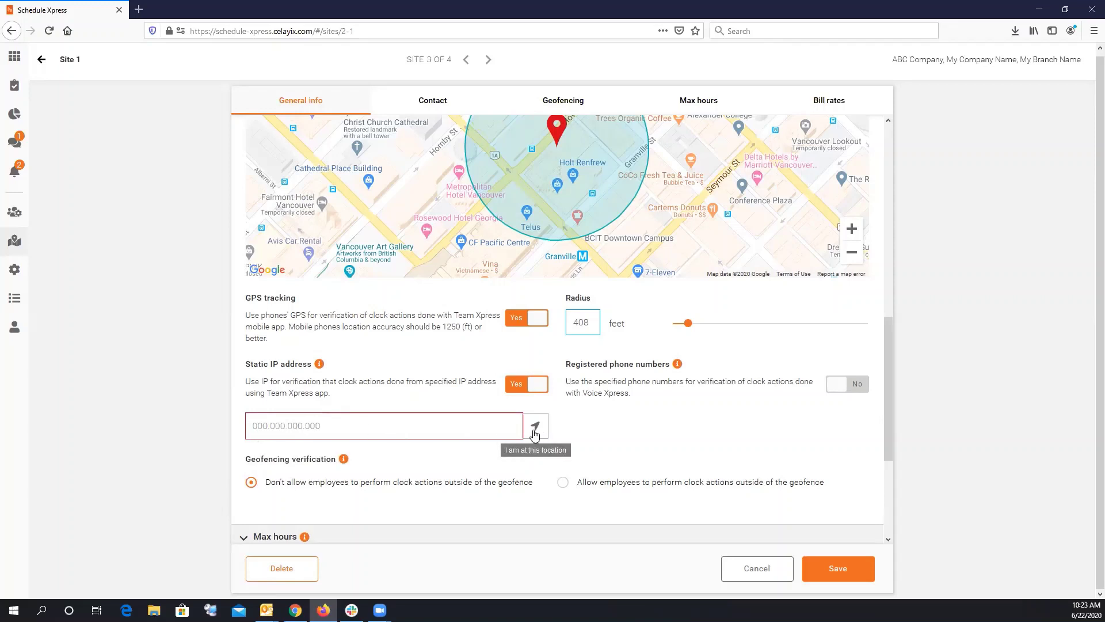
{"action": "left_click", "coordinate": [510, 385]}
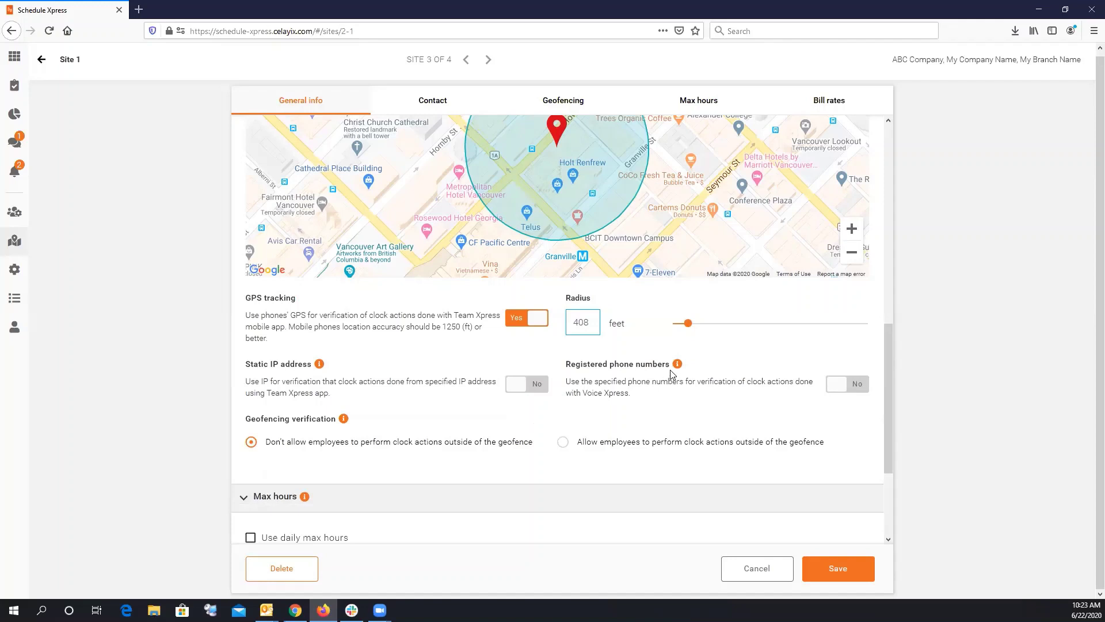
{"action": "mouse_move", "coordinate": [678, 367]}
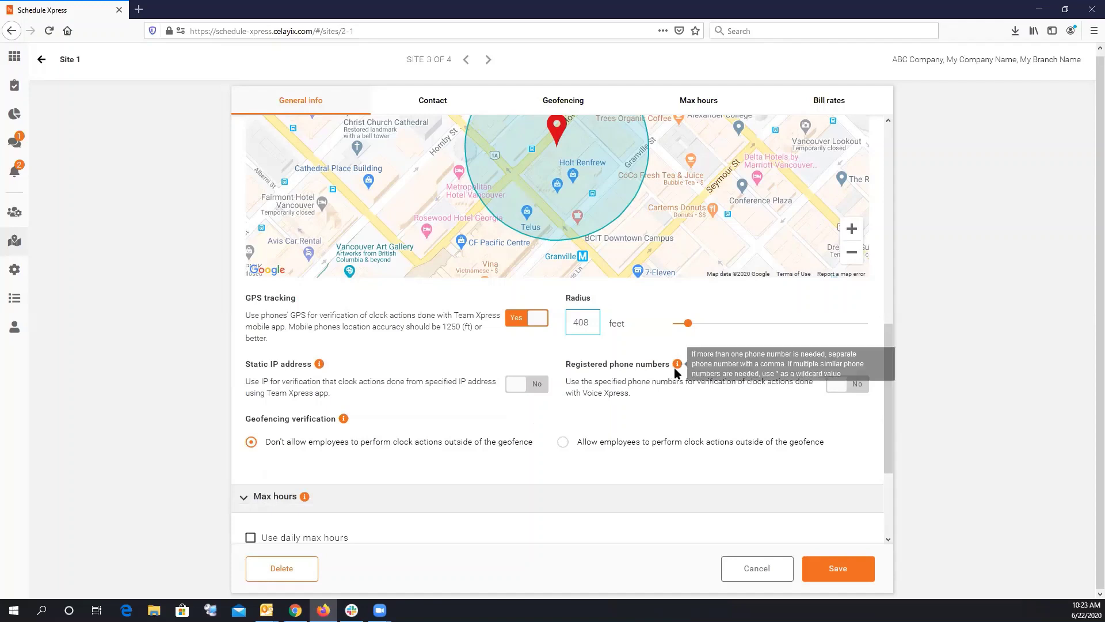
{"action": "left_click", "coordinate": [859, 384]}
{"action": "left_click", "coordinate": [668, 425]}
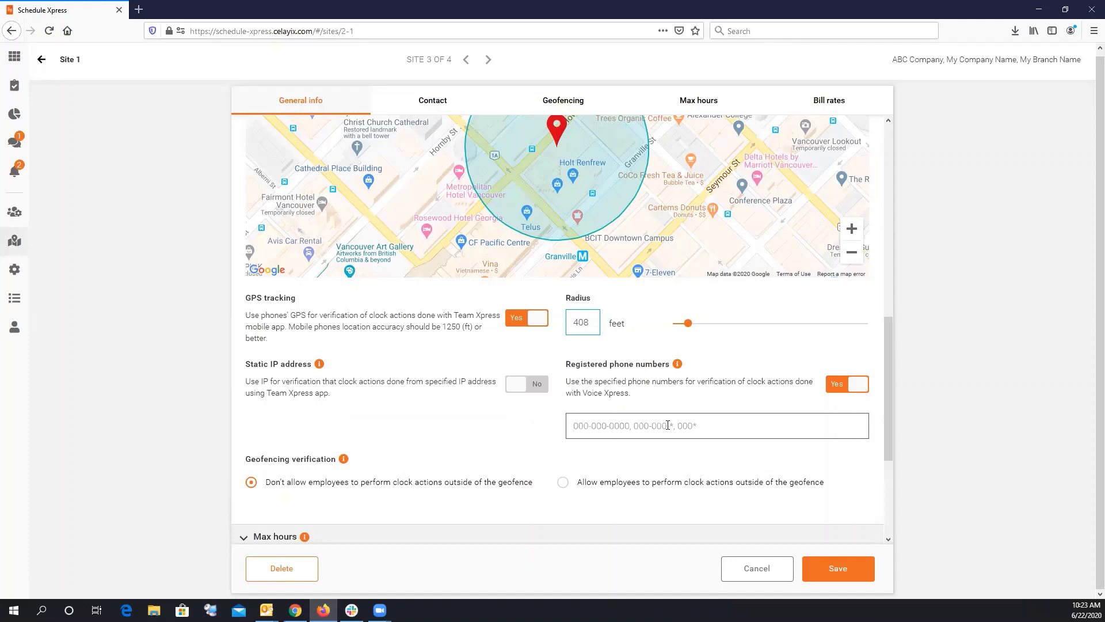
{"action": "left_click", "coordinate": [667, 425]}
{"action": "type", "text": "1-999-888-88888"}
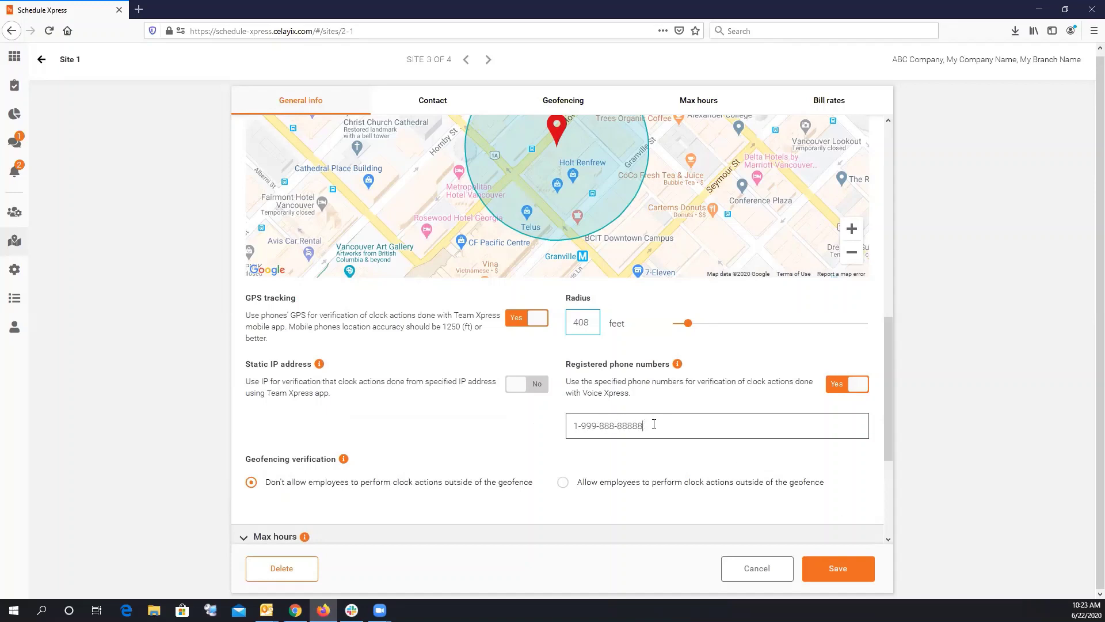
{"action": "triple_click", "coordinate": [648, 426]}
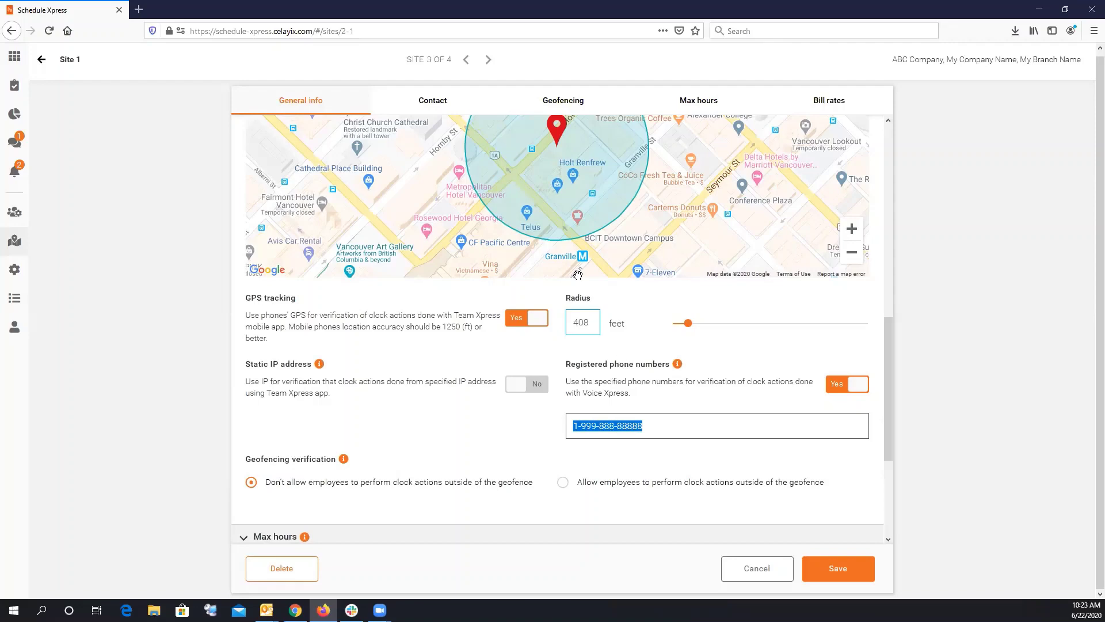
{"action": "scroll", "coordinate": [489, 251], "scroll_direction": "up", "scroll_amount": 2}
{"action": "scroll", "coordinate": [496, 297], "scroll_direction": "up", "scroll_amount": 3}
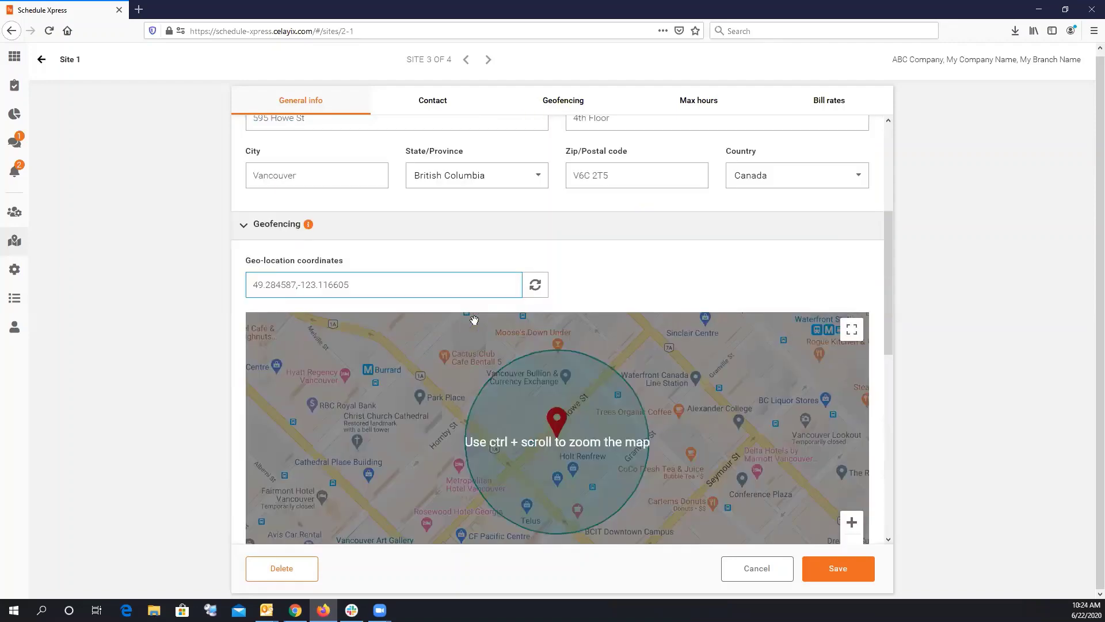
{"action": "scroll", "coordinate": [556, 382], "scroll_direction": "down", "scroll_amount": 5}
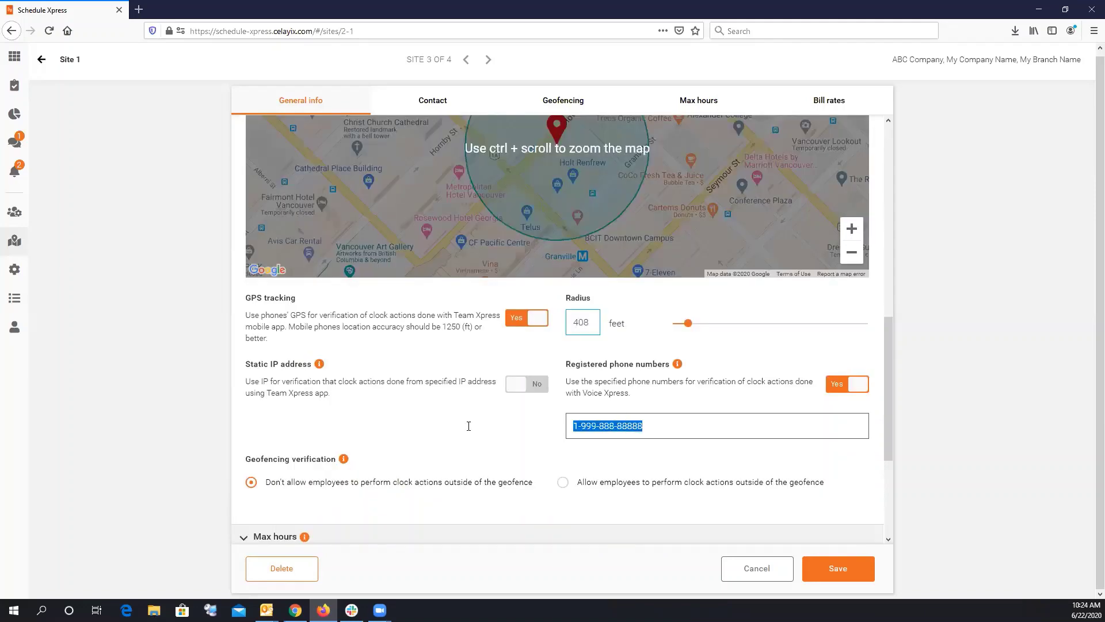
{"action": "left_click", "coordinate": [838, 384]}
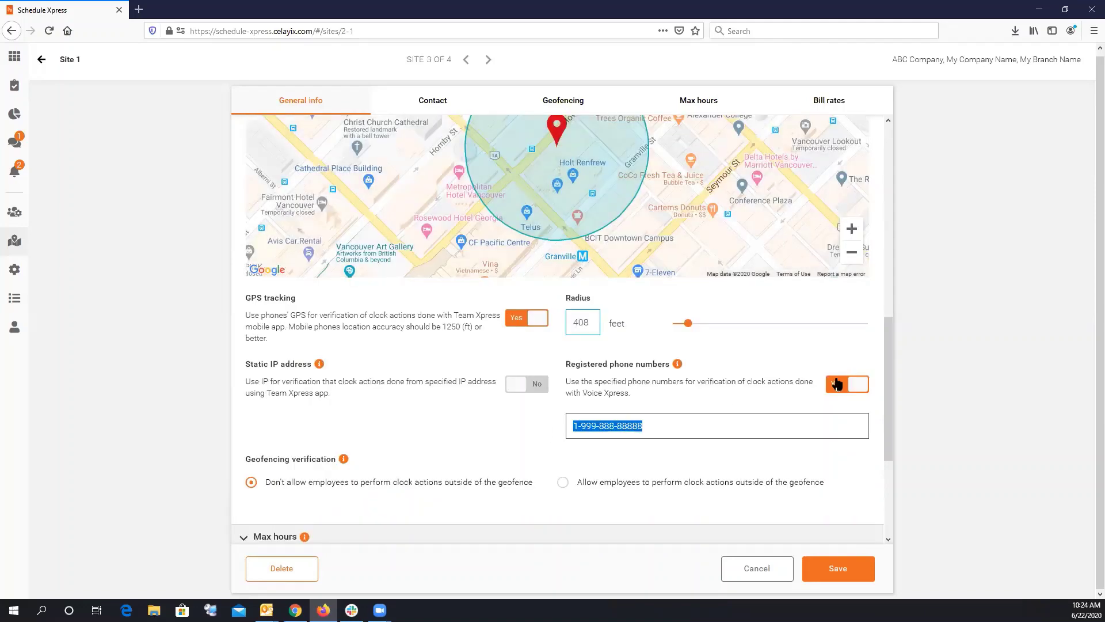
{"action": "left_click_drag", "start_coordinate": [891, 379], "coordinate": [881, 435]}
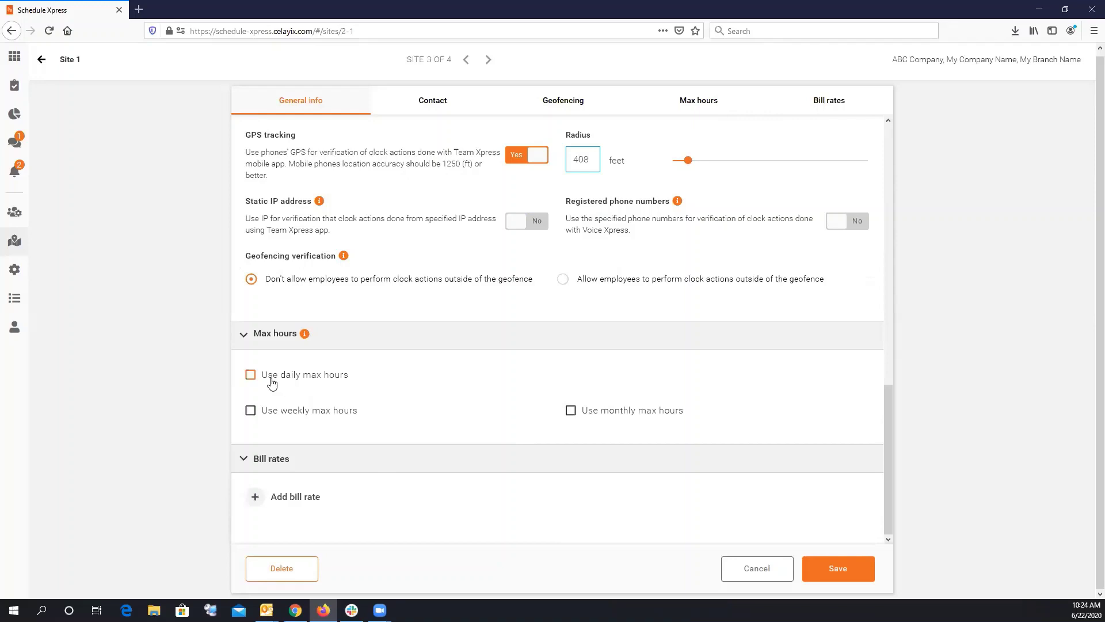
{"action": "left_click", "coordinate": [571, 411]}
{"action": "left_click", "coordinate": [575, 445]}
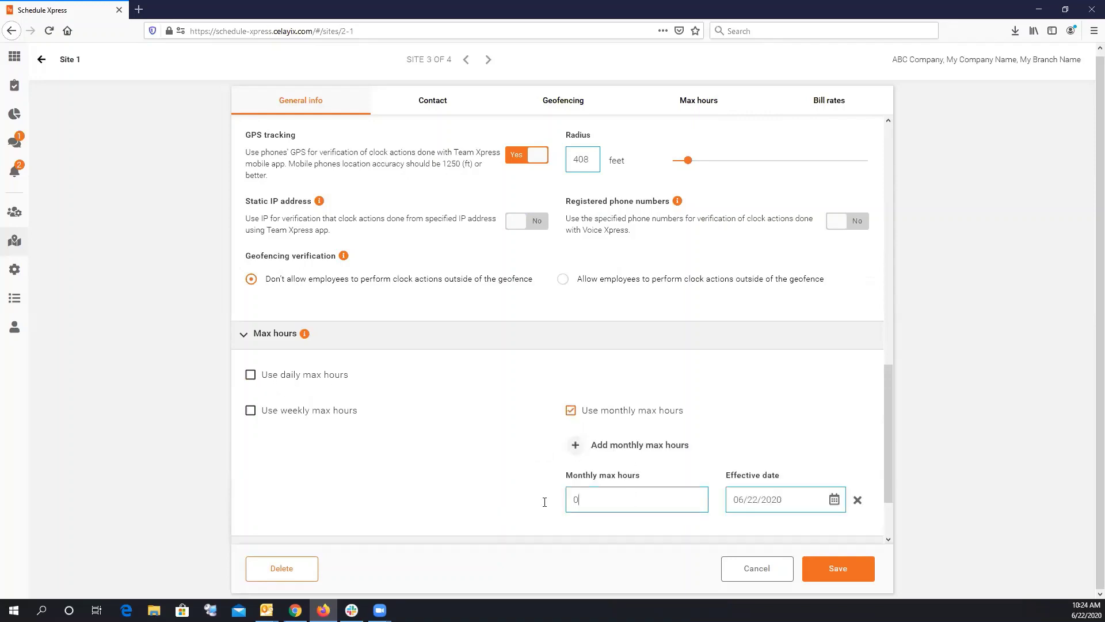
{"action": "key", "text": "ctrl+a"}
{"action": "type", "text": "77"}
{"action": "scroll", "coordinate": [886, 485], "scroll_direction": "down", "scroll_amount": 3}
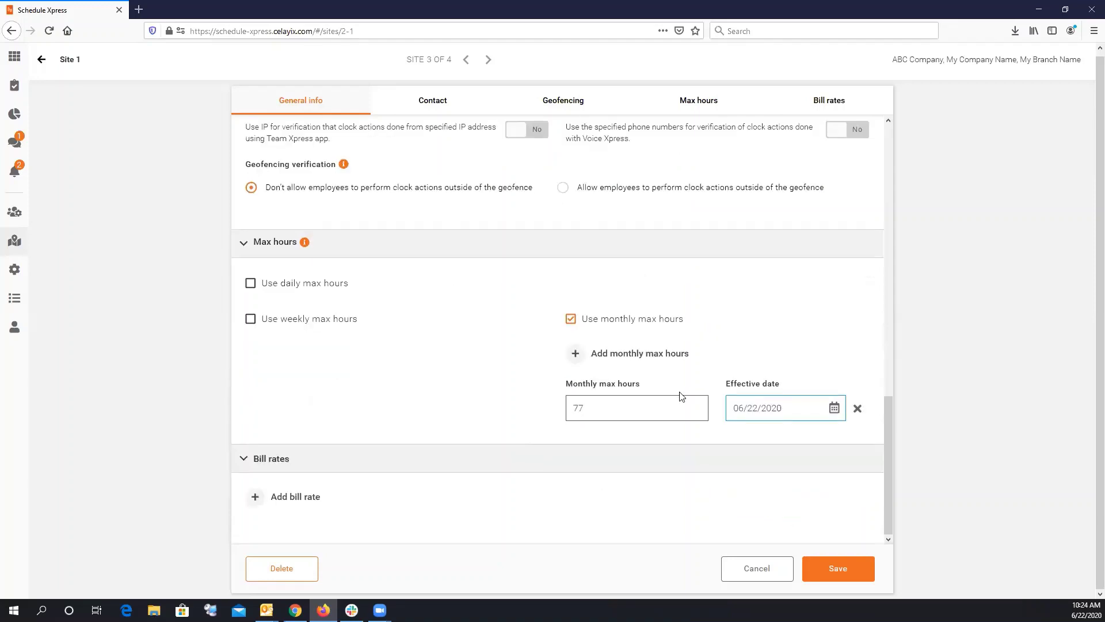
{"action": "left_click", "coordinate": [569, 322]}
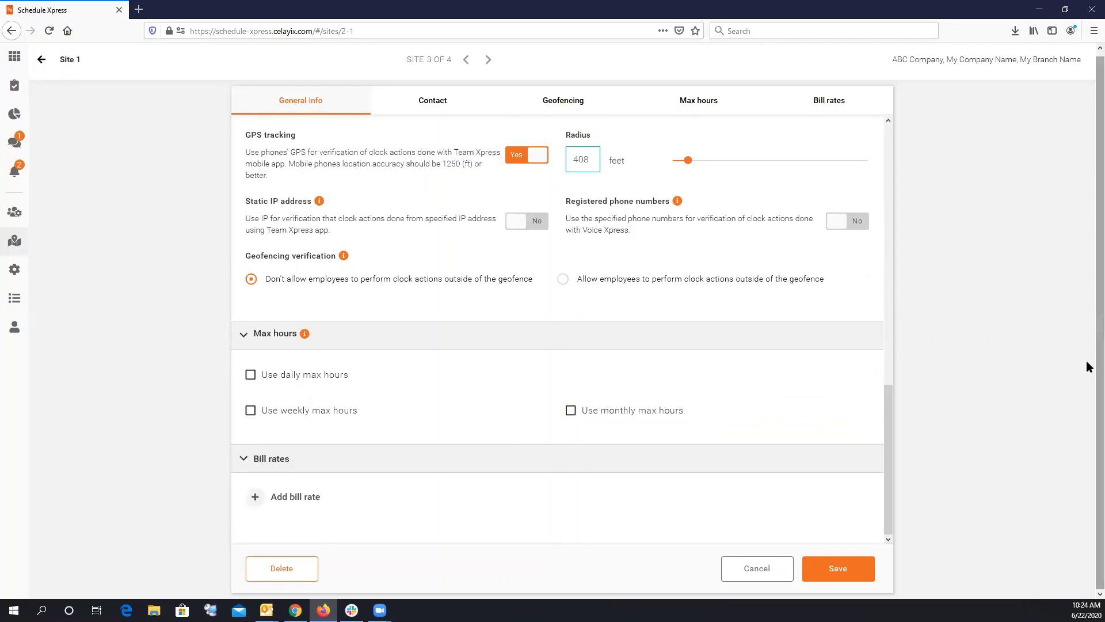
Add a Default Service bill rate of 55 standard and 110 overtime, then save Site 1.
{"action": "left_click", "coordinate": [255, 496]}
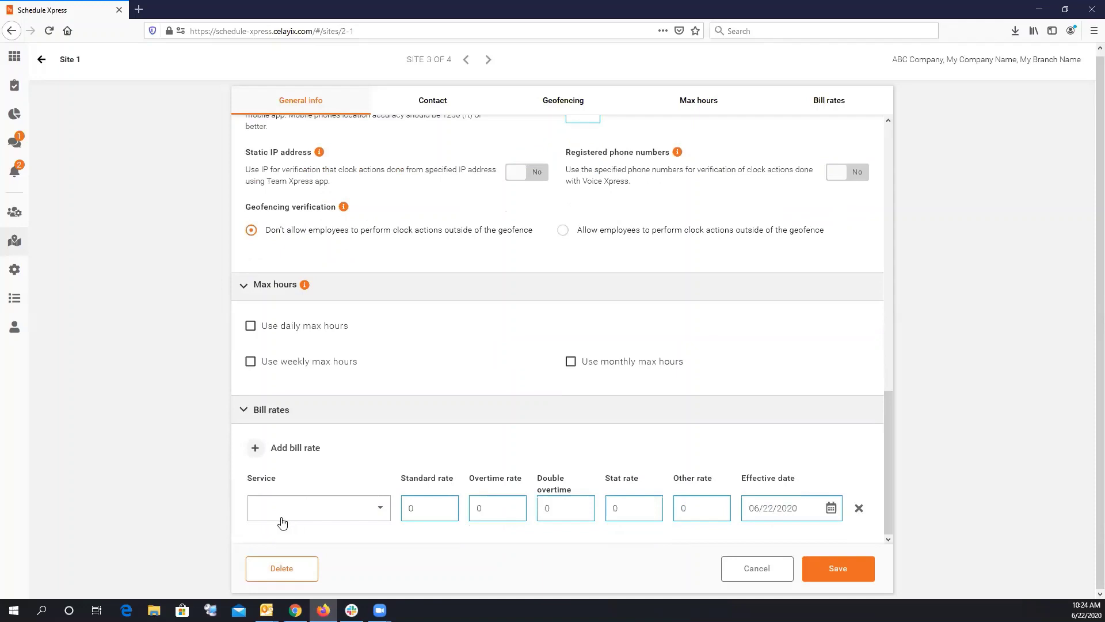
{"action": "left_click", "coordinate": [282, 511]}
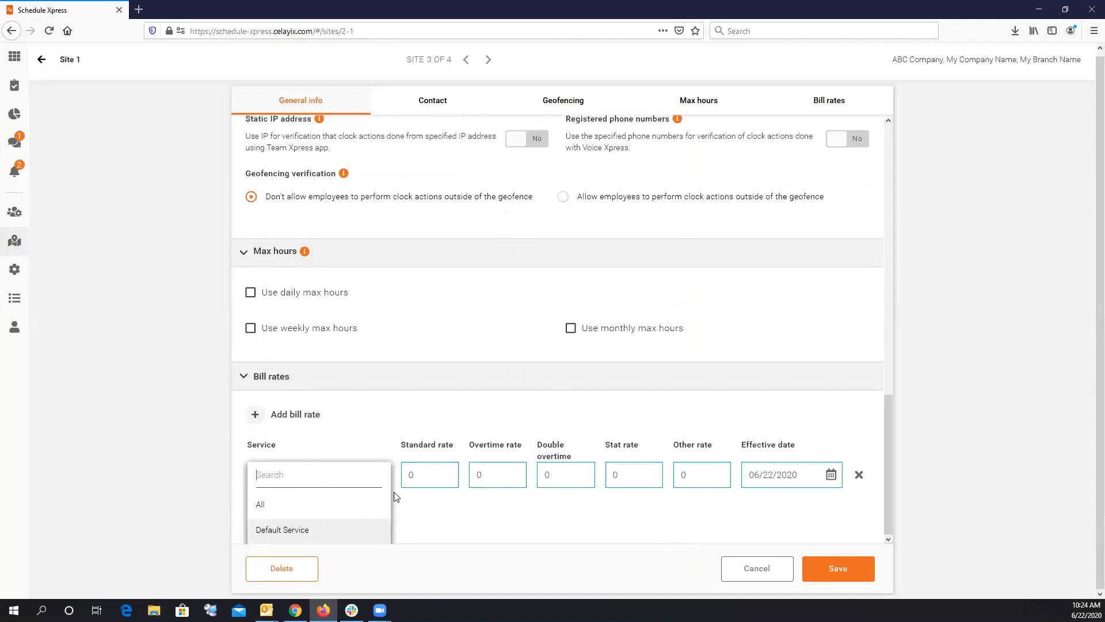
{"action": "left_click", "coordinate": [345, 528]}
{"action": "key", "text": "Tab"}
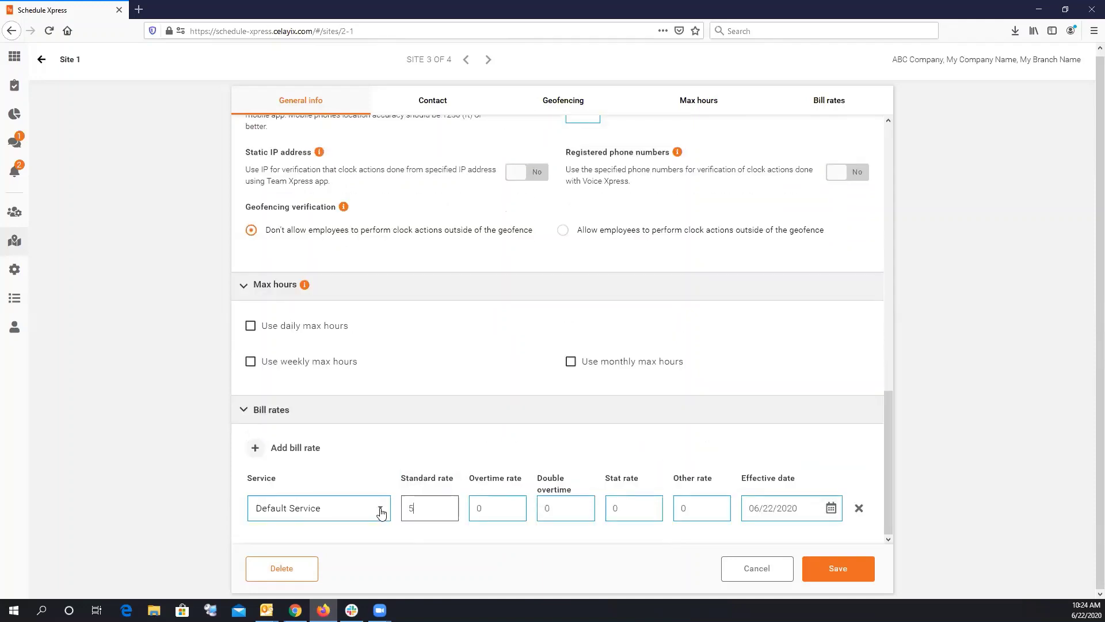
{"action": "key", "text": "Tab"}
{"action": "left_click", "coordinate": [824, 568]}
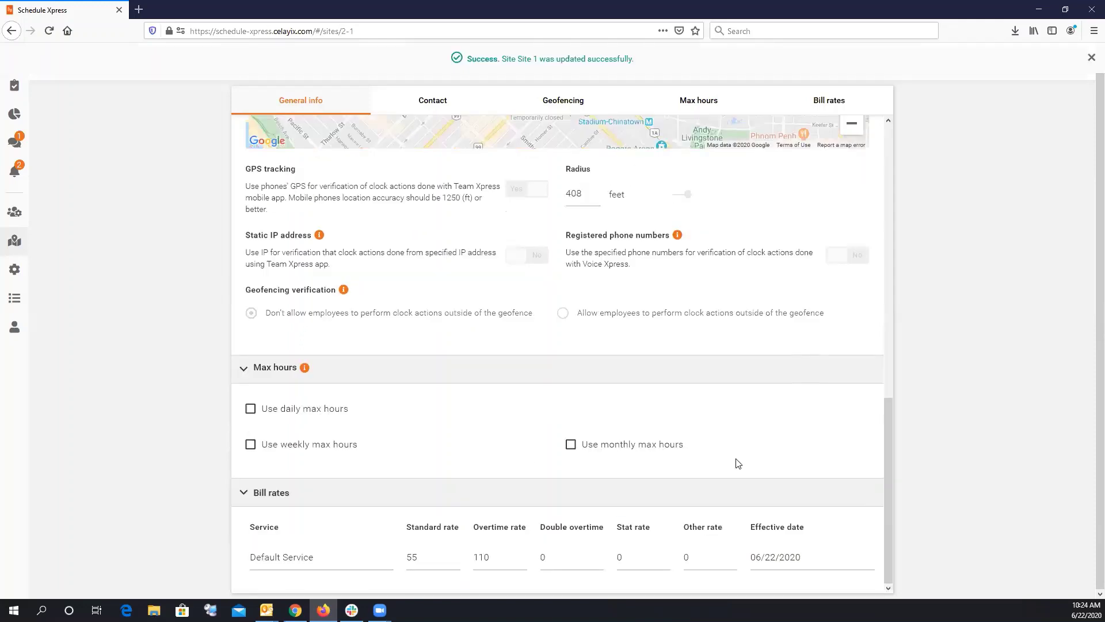
Dismiss the update success notice and scroll back through Site 1's saved details.
{"action": "scroll", "coordinate": [888, 315], "scroll_direction": "up", "scroll_amount": 10}
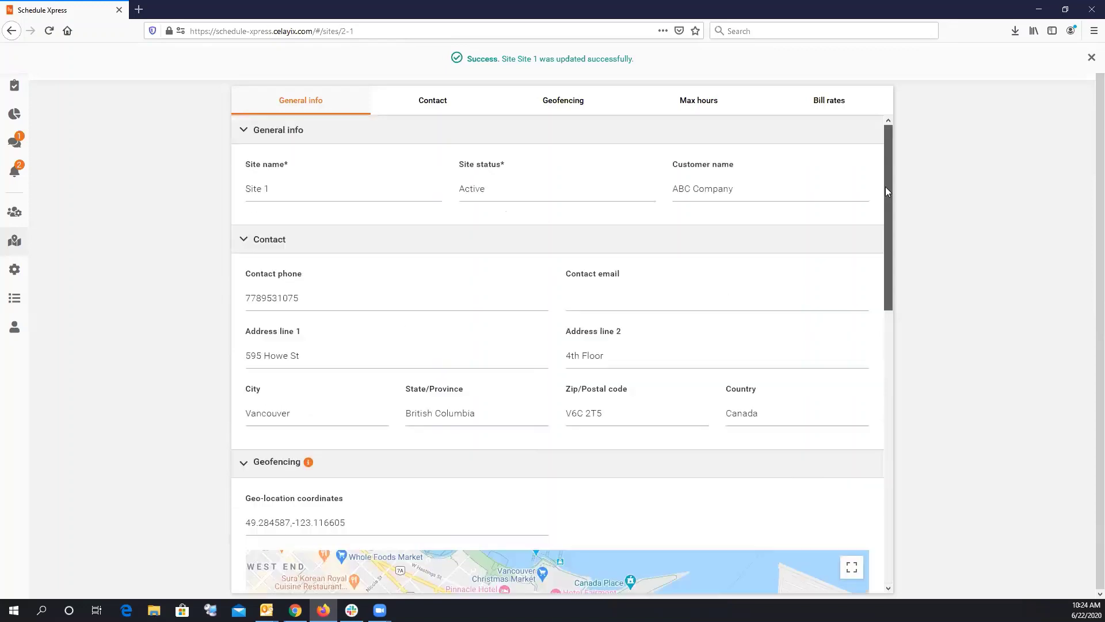
{"action": "left_click", "coordinate": [1091, 57]}
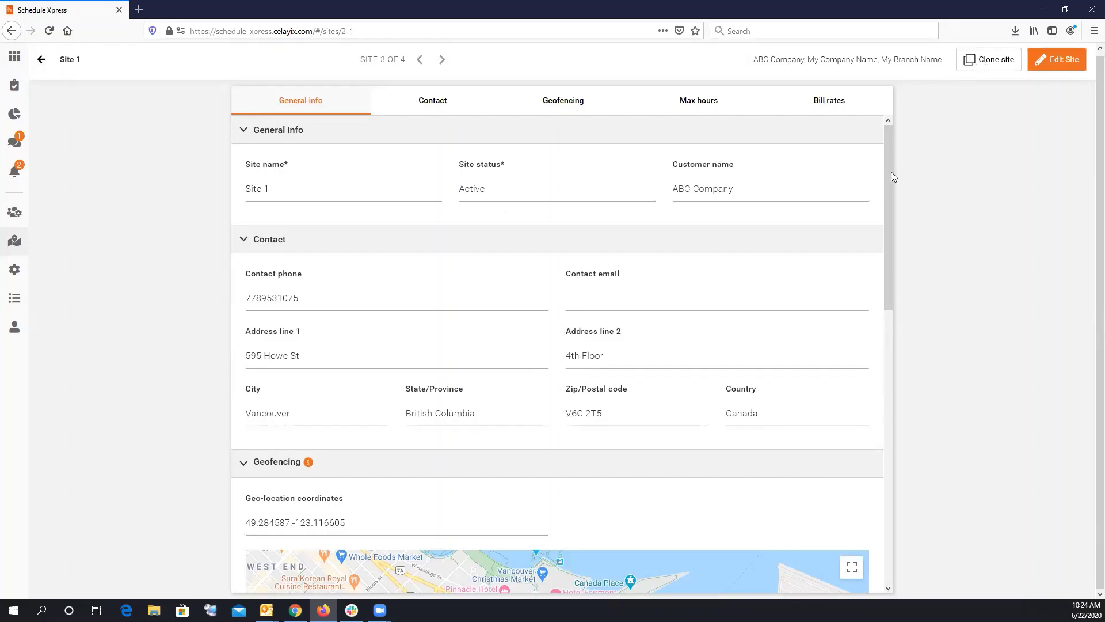
{"action": "scroll", "coordinate": [871, 419], "scroll_direction": "down", "scroll_amount": 10}
{"action": "scroll", "coordinate": [541, 172], "scroll_direction": "up", "scroll_amount": 10}
Clone Site 1, rename 'Site 1 - Copy' to New Clone, review the form, then back out unsaved.
{"action": "scroll", "coordinate": [519, 499], "scroll_direction": "down", "scroll_amount": 2}
{"action": "left_click", "coordinate": [993, 60]}
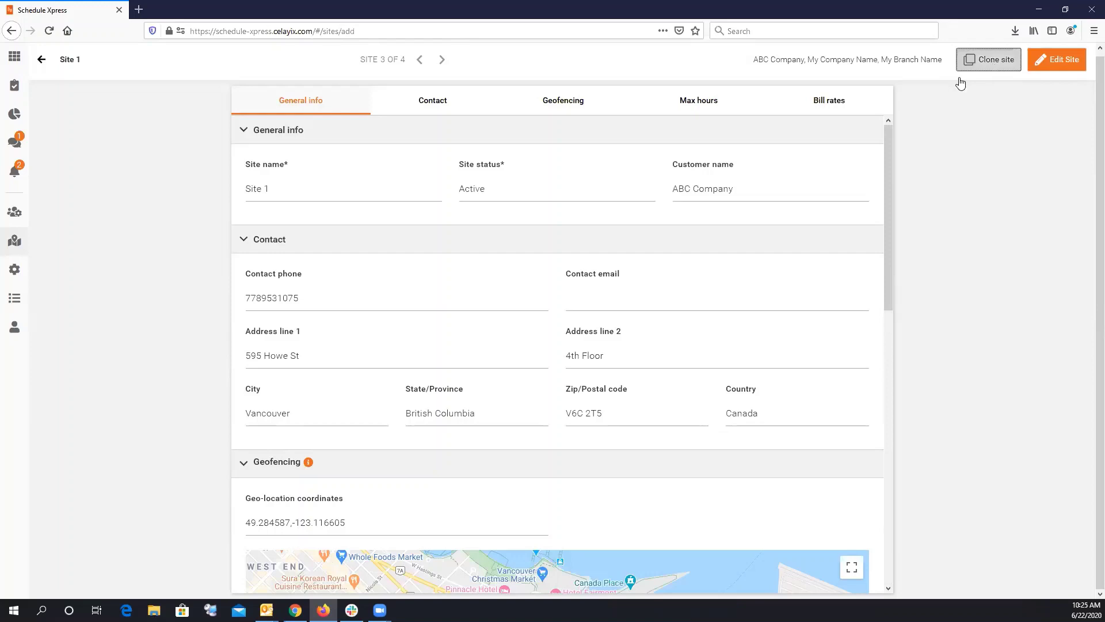
{"action": "triple_click", "coordinate": [293, 189]}
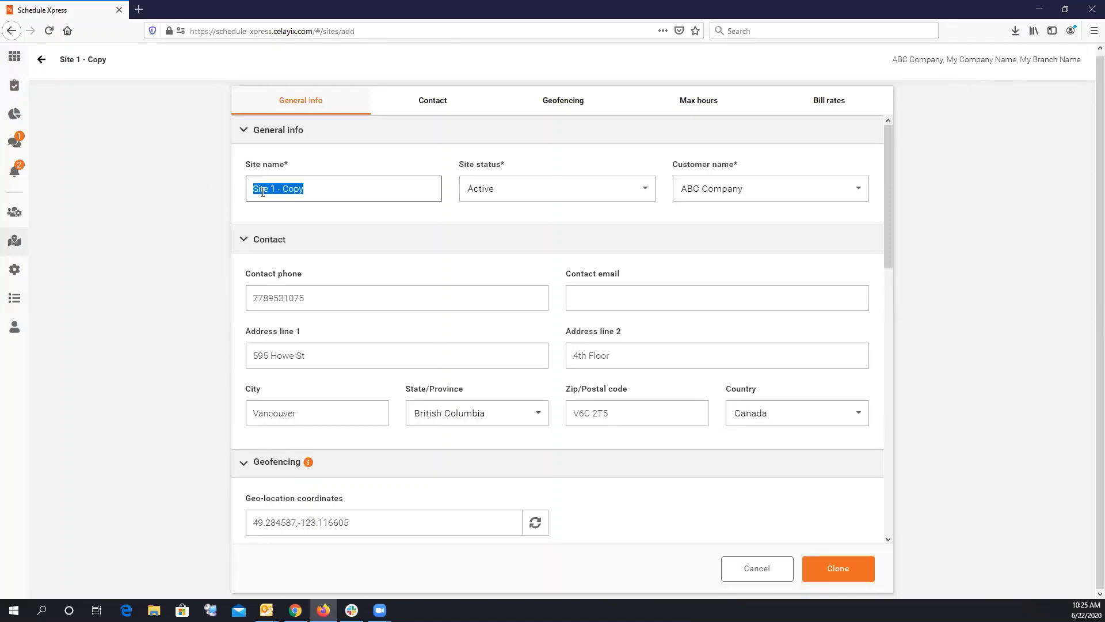
{"action": "type", "text": "NEw Clone"}
{"action": "scroll", "coordinate": [348, 380], "scroll_direction": "down", "scroll_amount": 5}
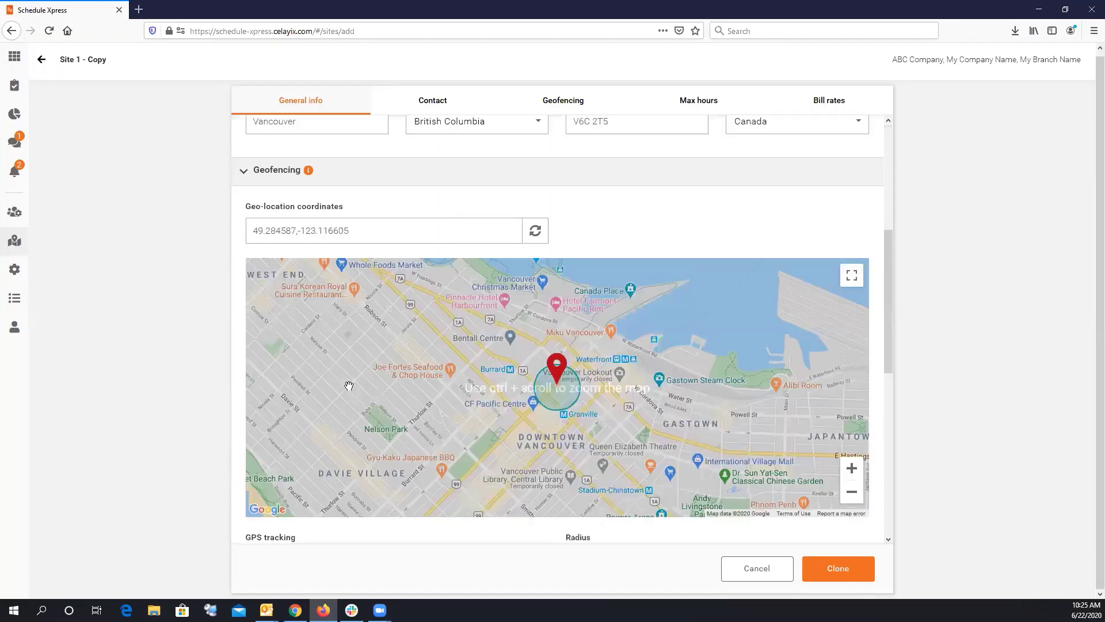
{"action": "scroll", "coordinate": [409, 446], "scroll_direction": "up", "scroll_amount": 4}
{"action": "scroll", "coordinate": [587, 511], "scroll_direction": "down", "scroll_amount": 10}
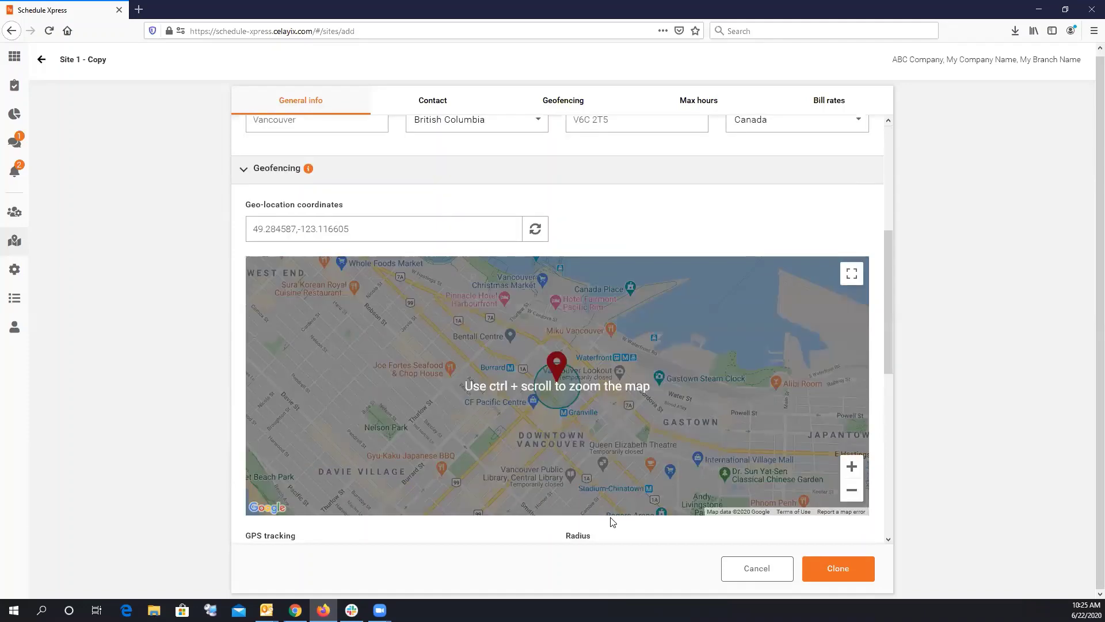
{"action": "scroll", "coordinate": [468, 330], "scroll_direction": "up", "scroll_amount": 7}
{"action": "scroll", "coordinate": [428, 203], "scroll_direction": "up", "scroll_amount": 1}
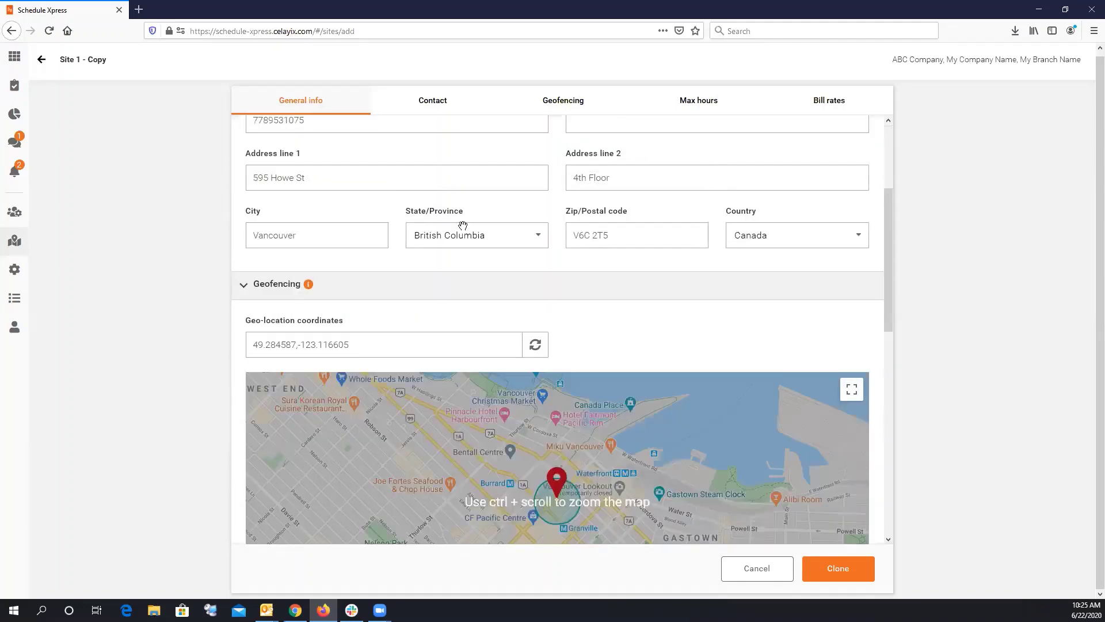
{"action": "scroll", "coordinate": [463, 226], "scroll_direction": "down", "scroll_amount": 4}
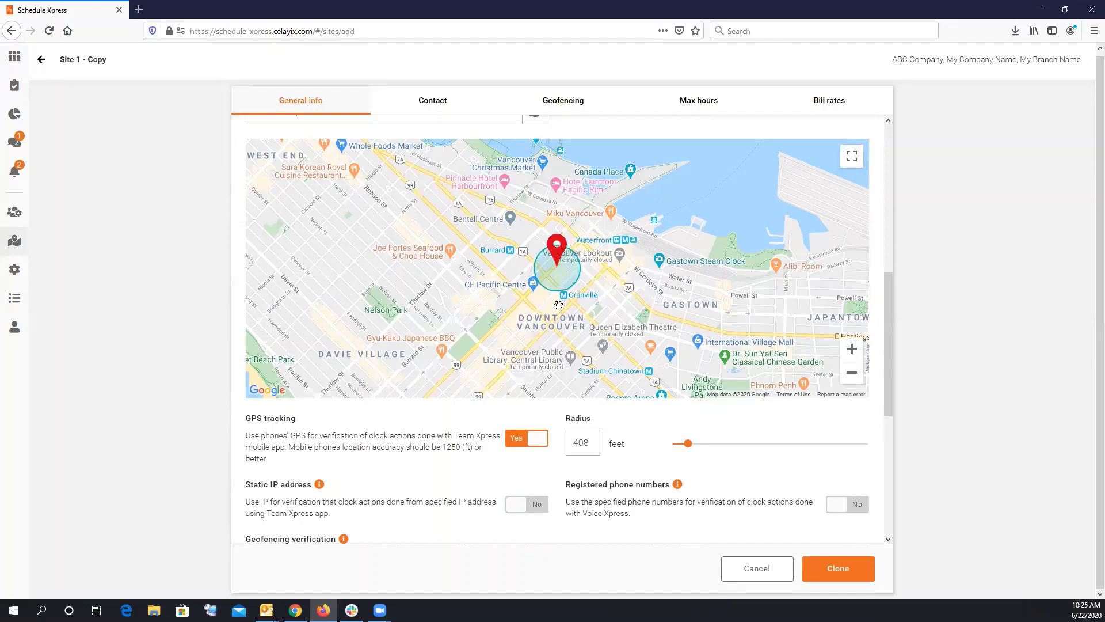
{"action": "left_click", "coordinate": [41, 61]}
Discard the unsaved clone, then select all sites and clear the selection again.
{"action": "left_click", "coordinate": [570, 365]}
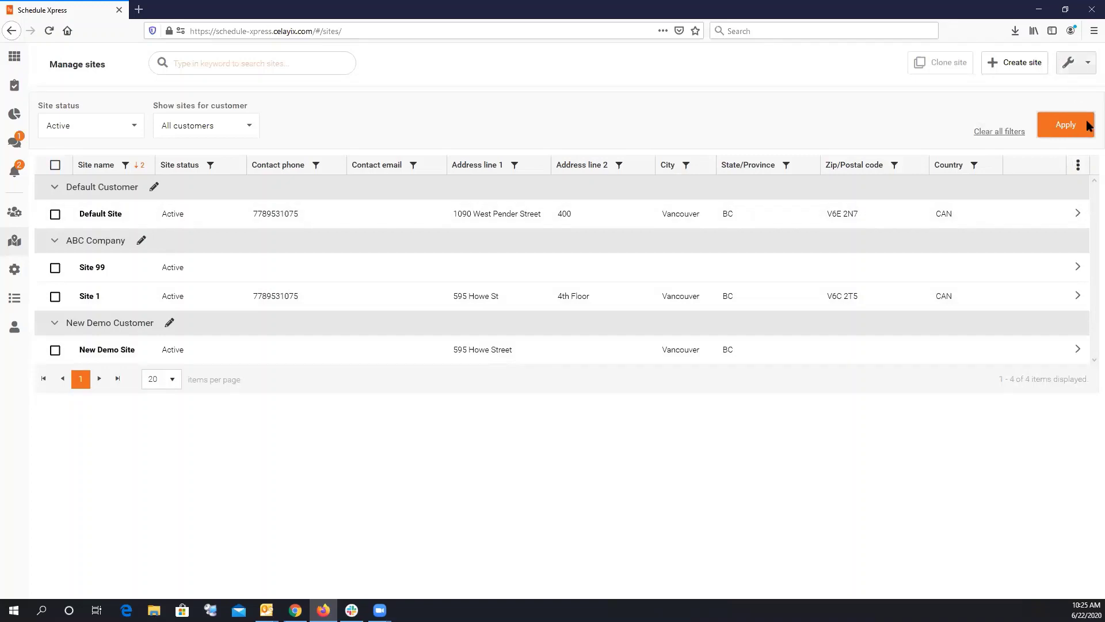
{"action": "left_click", "coordinate": [1087, 63]}
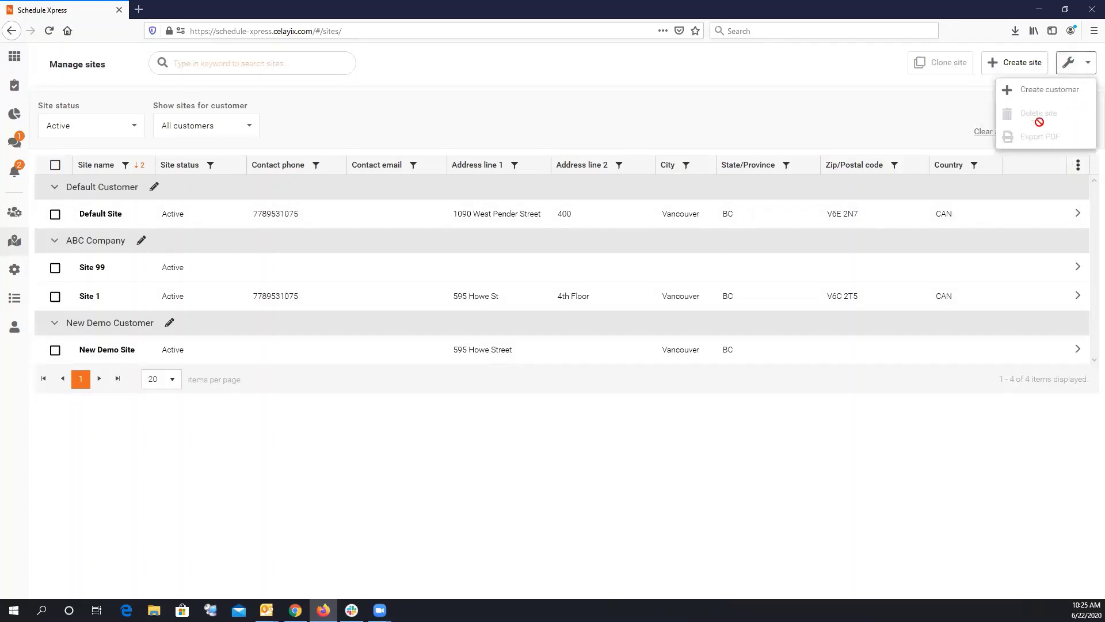
{"action": "left_click", "coordinate": [55, 165]}
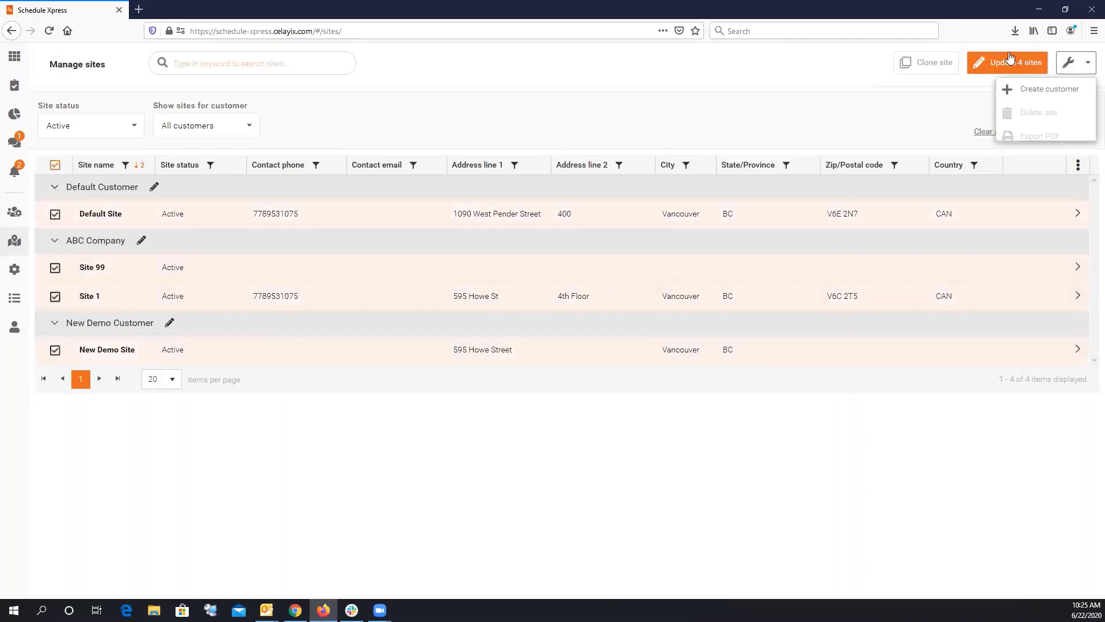
{"action": "left_click", "coordinate": [1075, 64]}
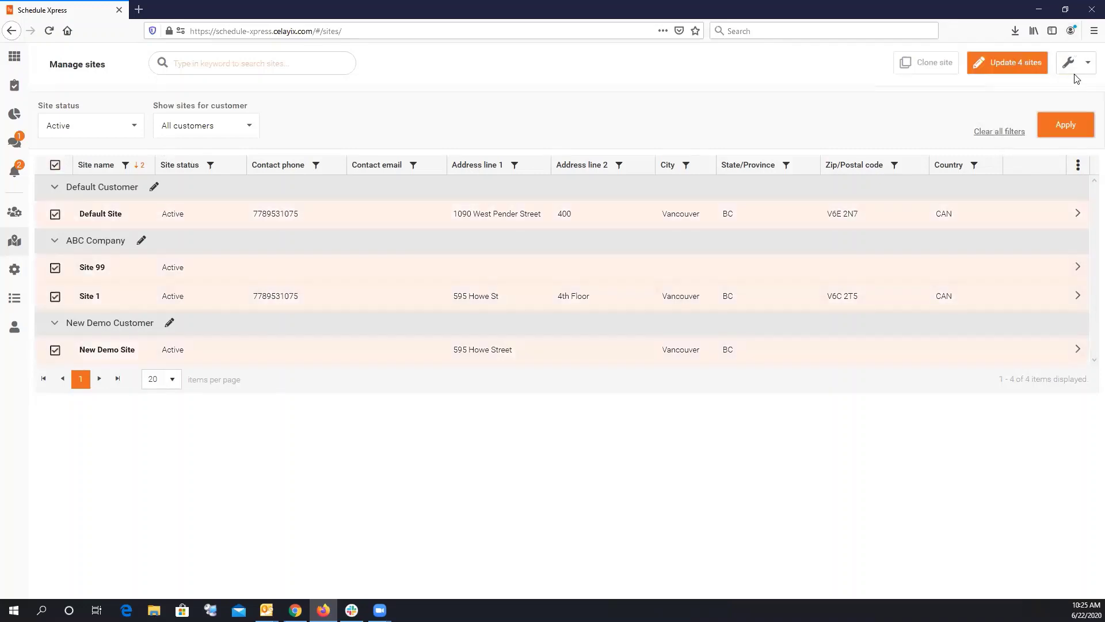
{"action": "left_click", "coordinate": [56, 166]}
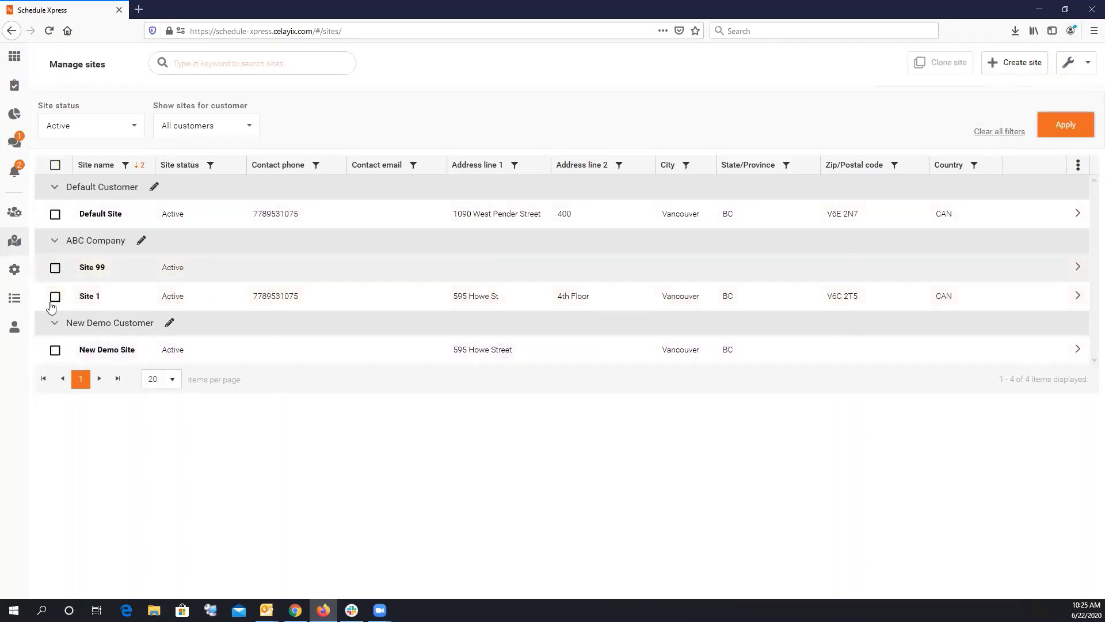
Tick Site 1 and Site 99 and start an Update 2 sites bulk edit.
{"action": "left_click", "coordinate": [55, 297]}
{"action": "left_click", "coordinate": [55, 268]}
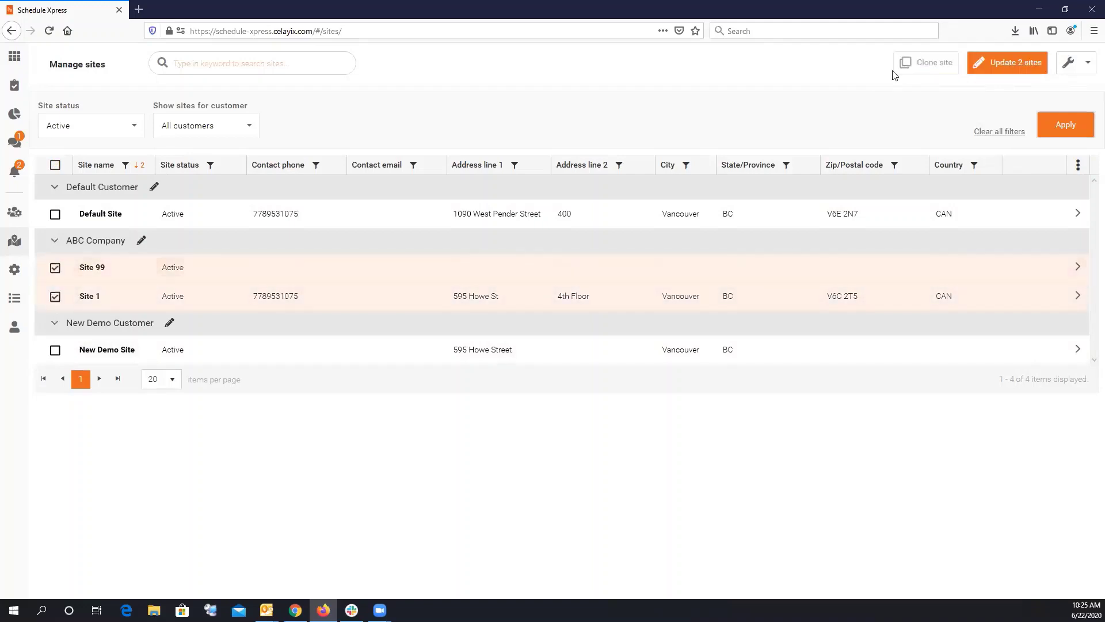
{"action": "left_click", "coordinate": [1006, 63]}
Browse the list of bulk-updatable fields, then cancel Update 2 sites without changes.
{"action": "left_click", "coordinate": [335, 216]}
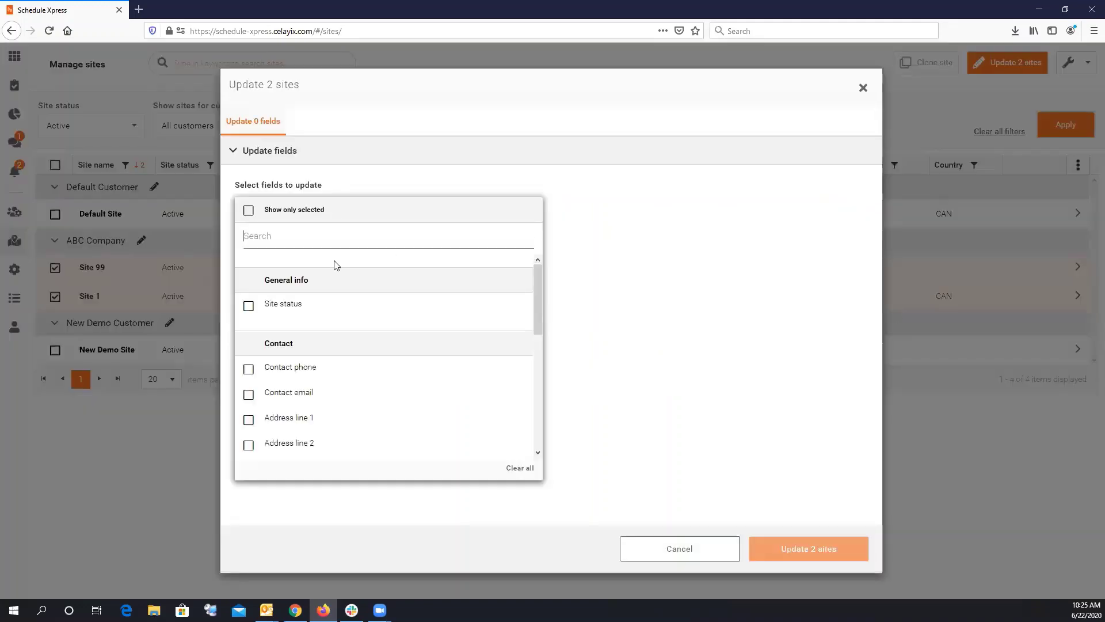
{"action": "scroll", "coordinate": [280, 377], "scroll_direction": "down", "scroll_amount": 4}
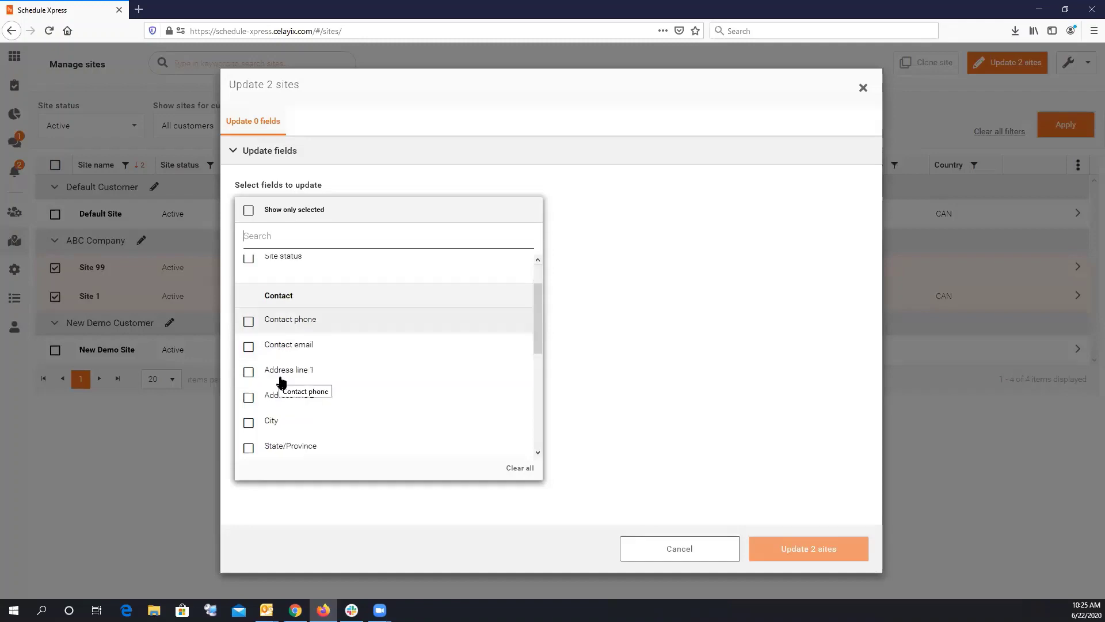
{"action": "scroll", "coordinate": [305, 389], "scroll_direction": "down", "scroll_amount": 3}
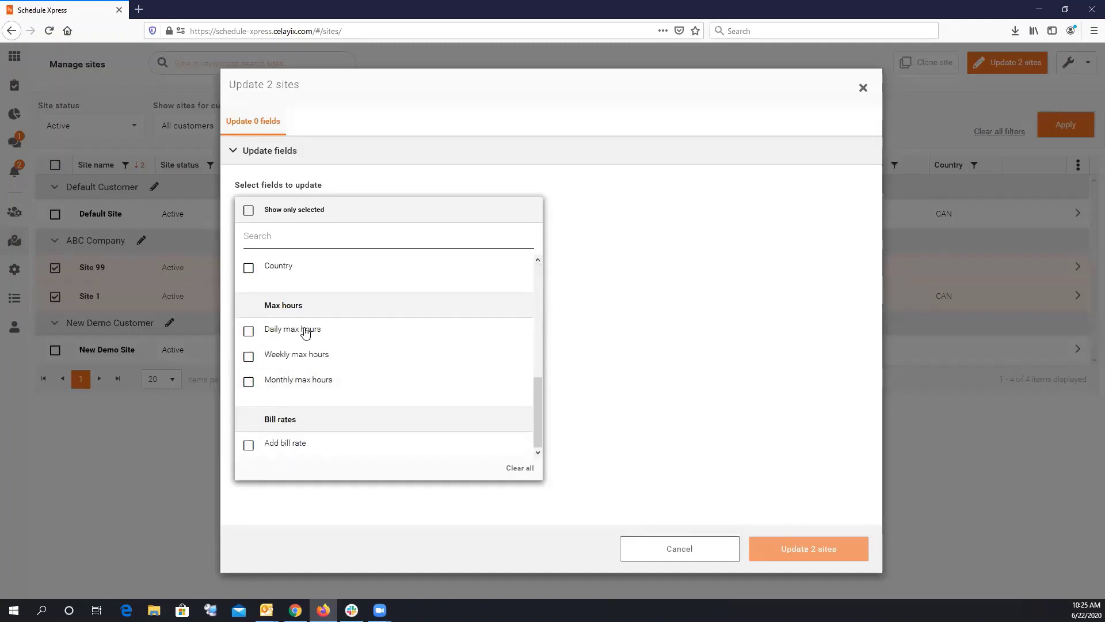
{"action": "scroll", "coordinate": [306, 334], "scroll_direction": "up", "scroll_amount": 7}
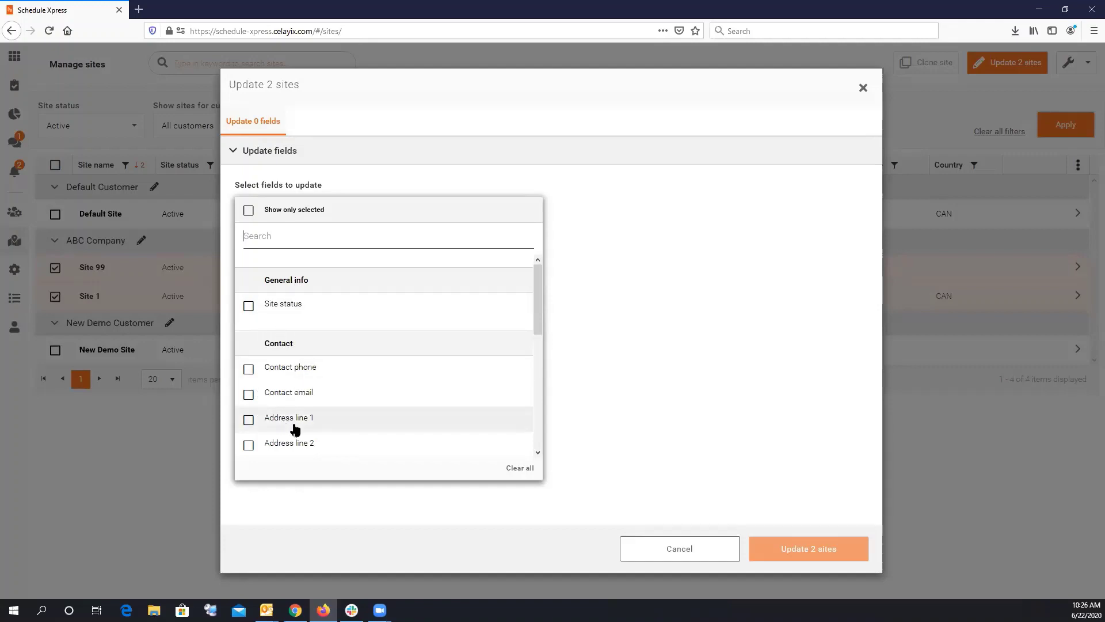
{"action": "scroll", "coordinate": [254, 354], "scroll_direction": "down", "scroll_amount": 1}
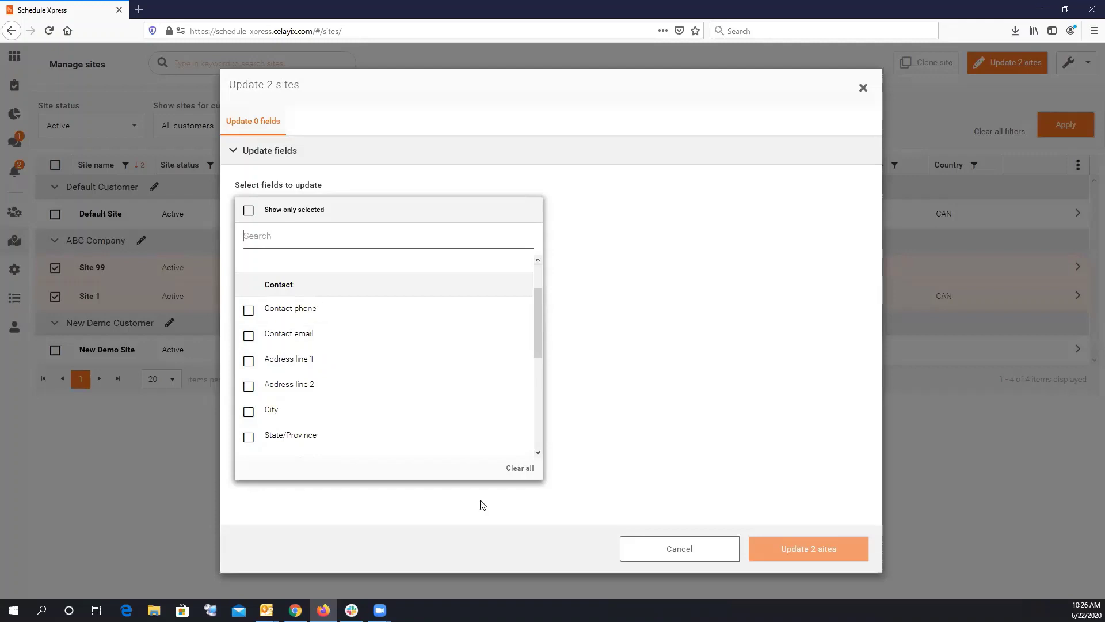
{"action": "left_click", "coordinate": [608, 159]}
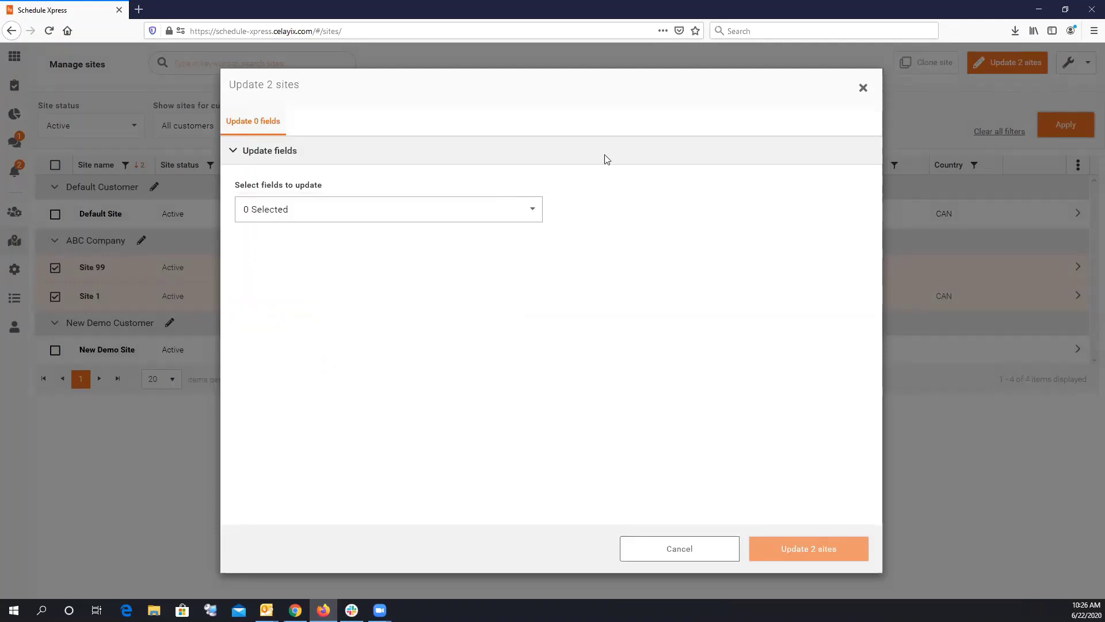
{"action": "left_click", "coordinate": [863, 89]}
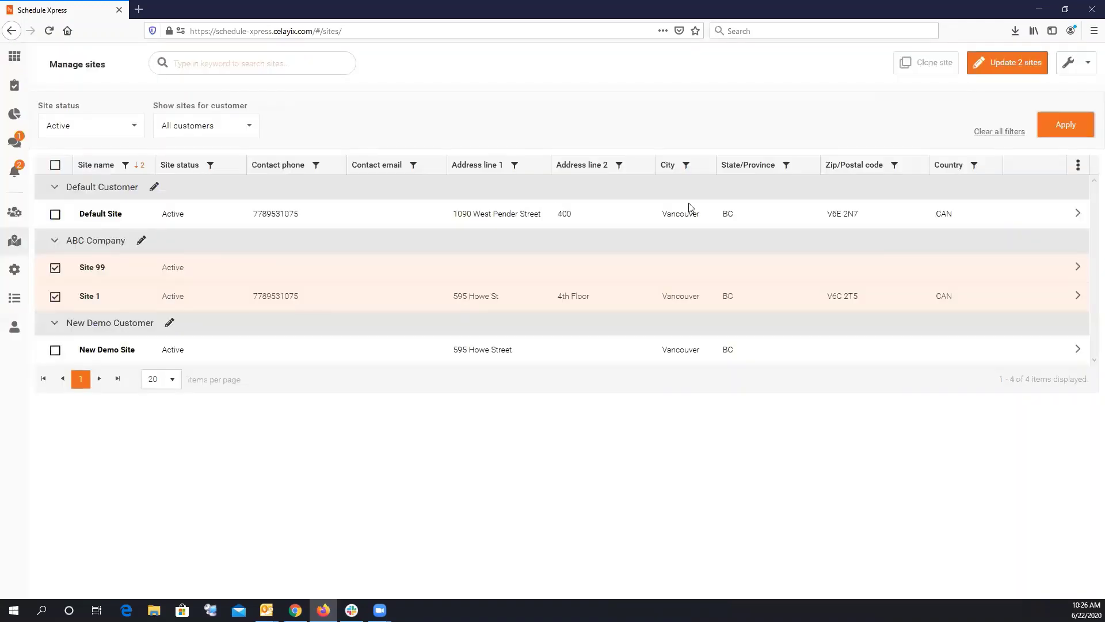
Uncheck Site 1 and Site 99, check the site tools for Site 99 alone, then deselect it.
{"action": "left_click", "coordinate": [55, 296]}
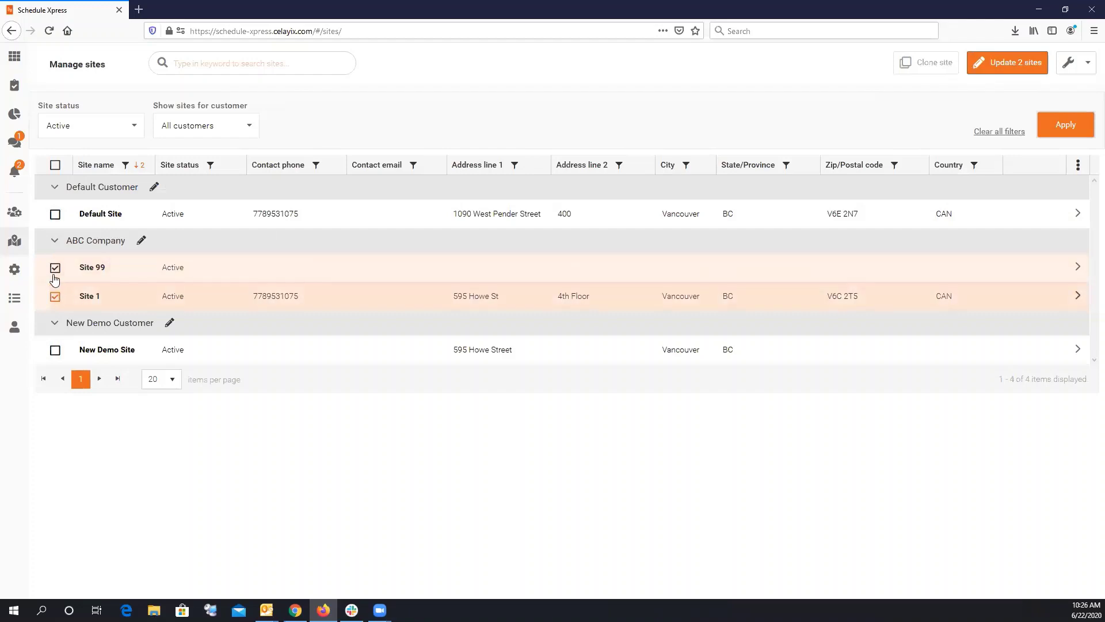
{"action": "left_click", "coordinate": [55, 267]}
{"action": "left_click", "coordinate": [1068, 65]}
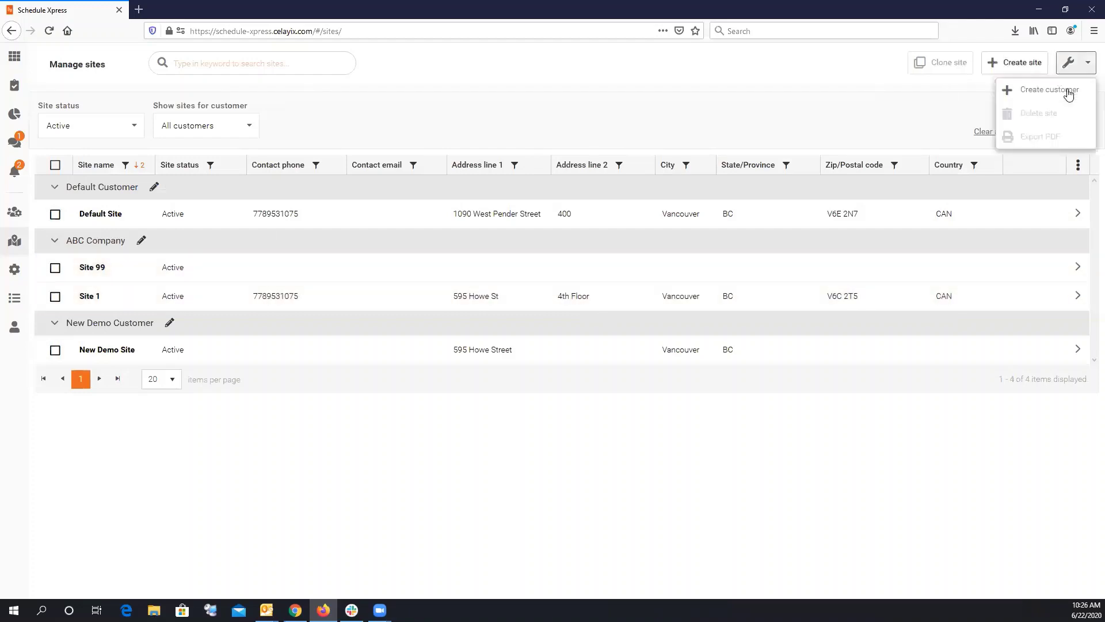
{"action": "left_click", "coordinate": [89, 266]}
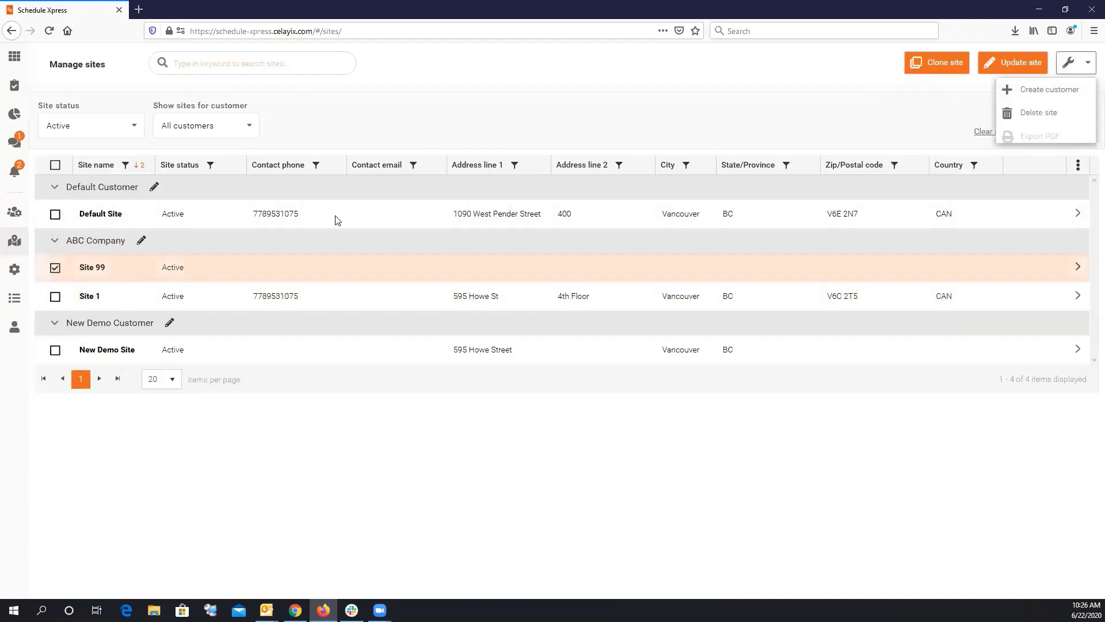
{"action": "left_click", "coordinate": [1083, 66]}
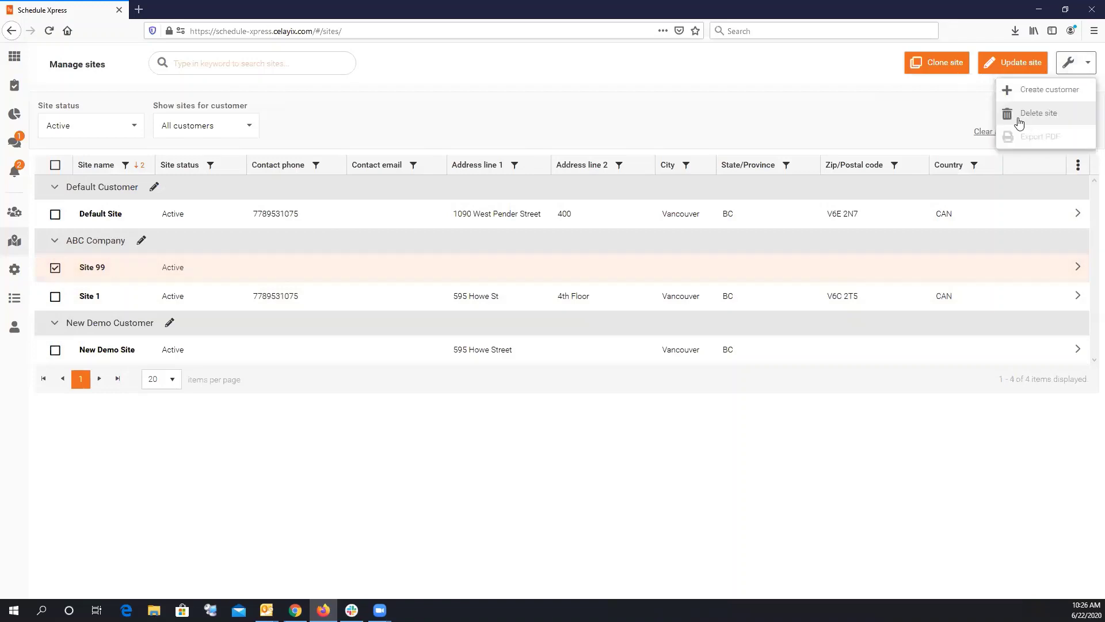
{"action": "left_click", "coordinate": [55, 267]}
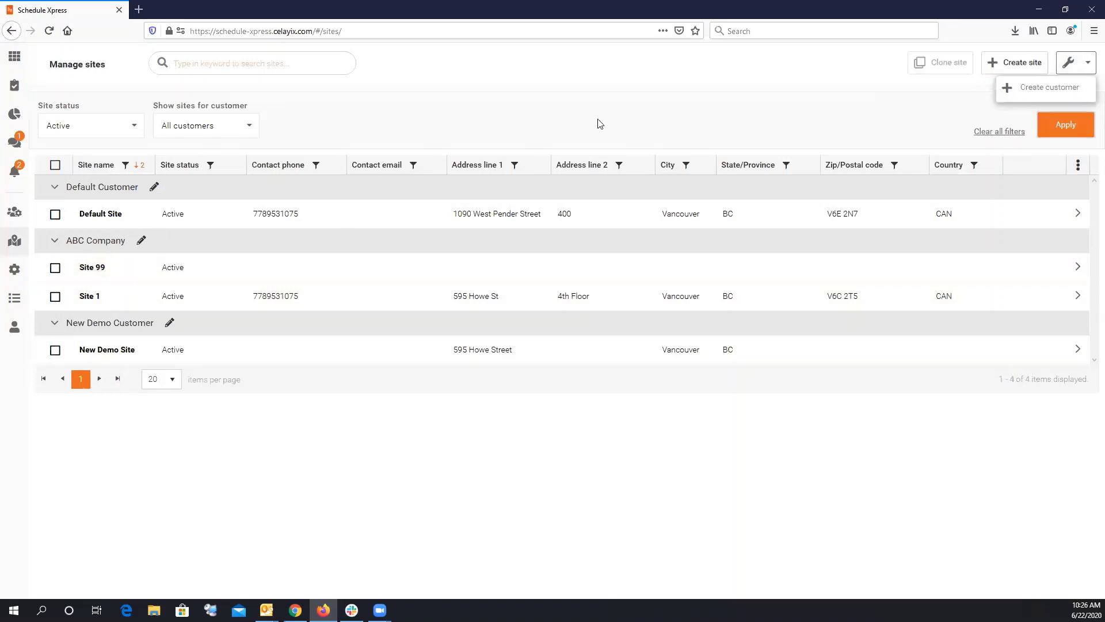
{"action": "left_click", "coordinate": [1087, 70]}
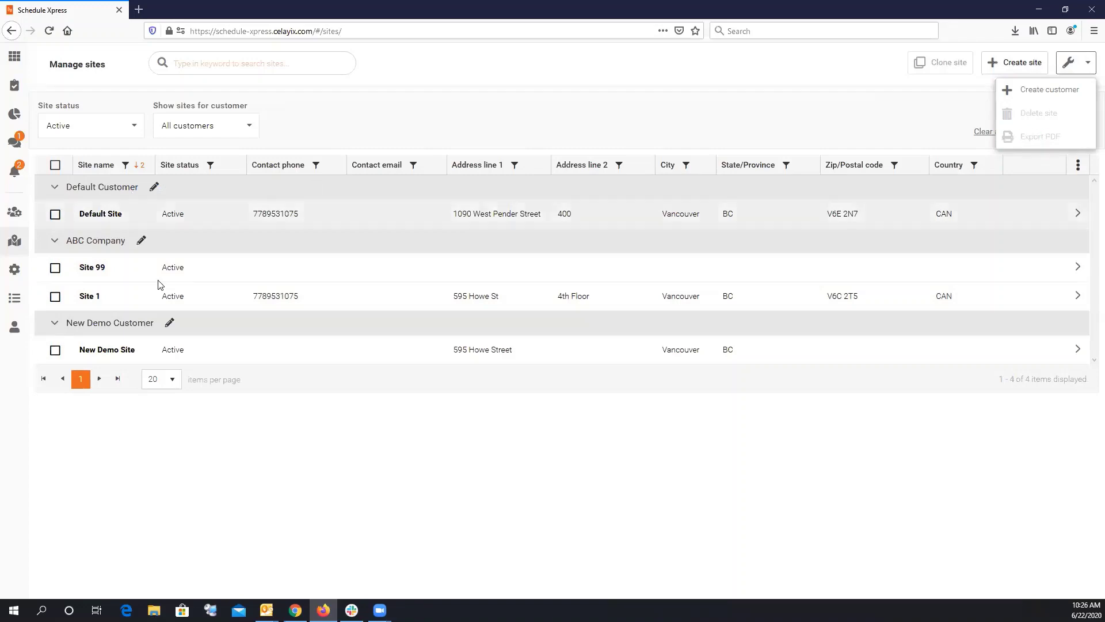
{"action": "left_click", "coordinate": [846, 117]}
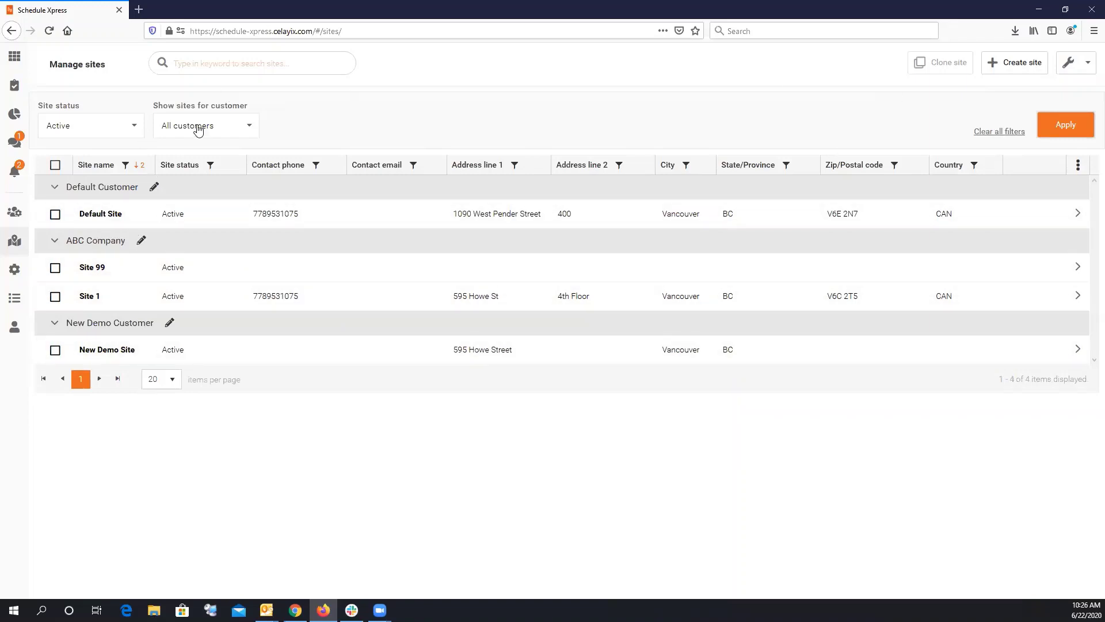
Change Site 1's site status to Inactive.
{"action": "left_click", "coordinate": [95, 128]}
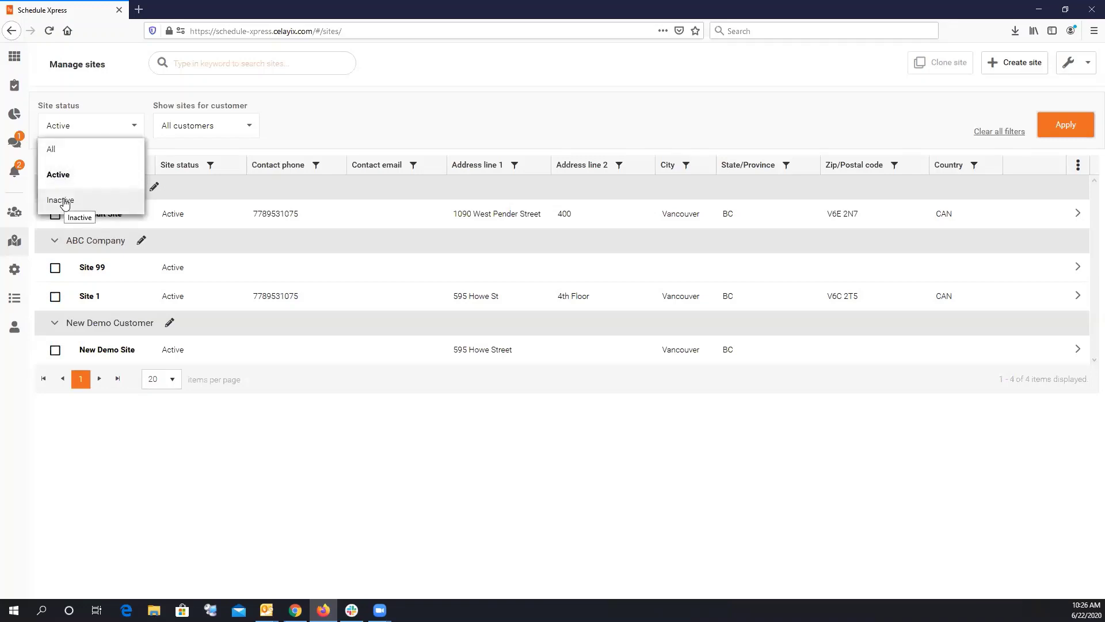
{"action": "left_click", "coordinate": [367, 126]}
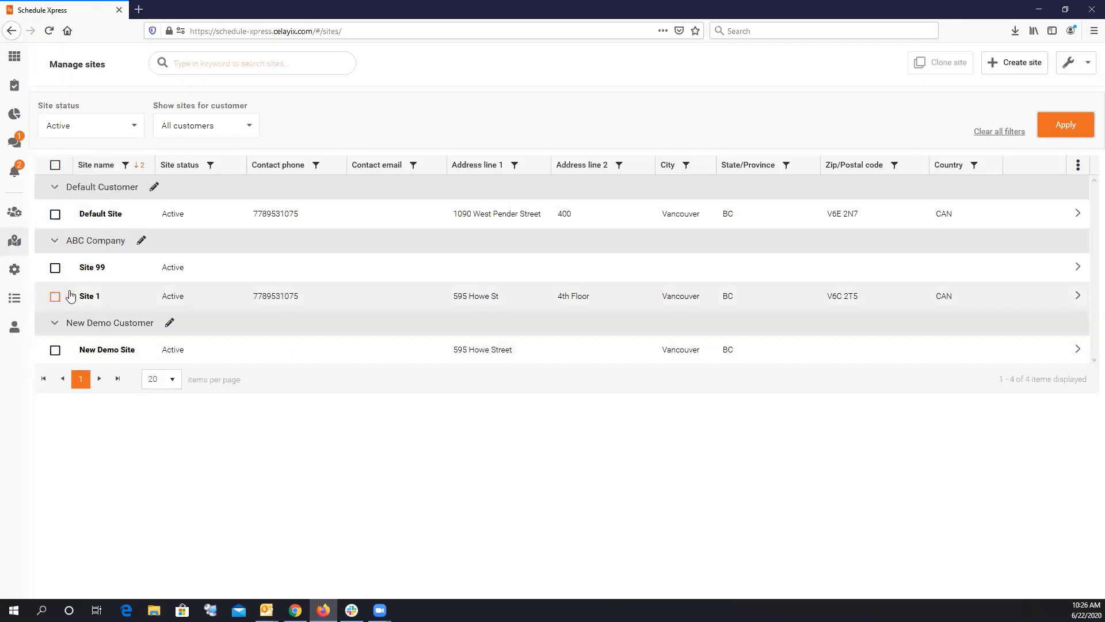
{"action": "left_click", "coordinate": [55, 296]}
{"action": "left_click", "coordinate": [940, 62]}
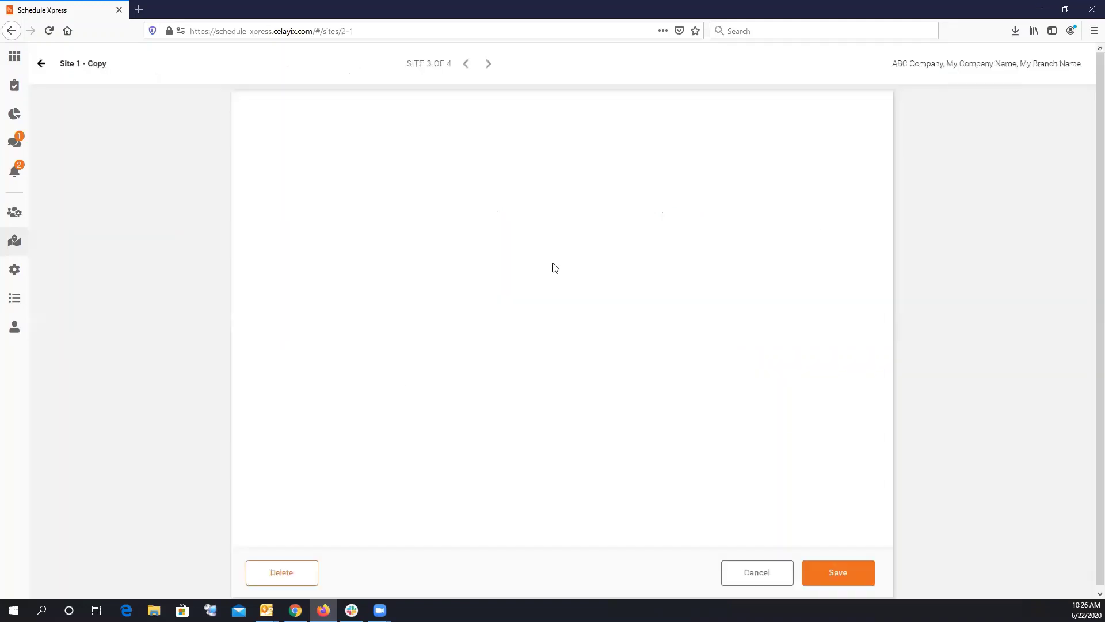
{"action": "left_click", "coordinate": [619, 197]}
{"action": "left_click", "coordinate": [513, 239]}
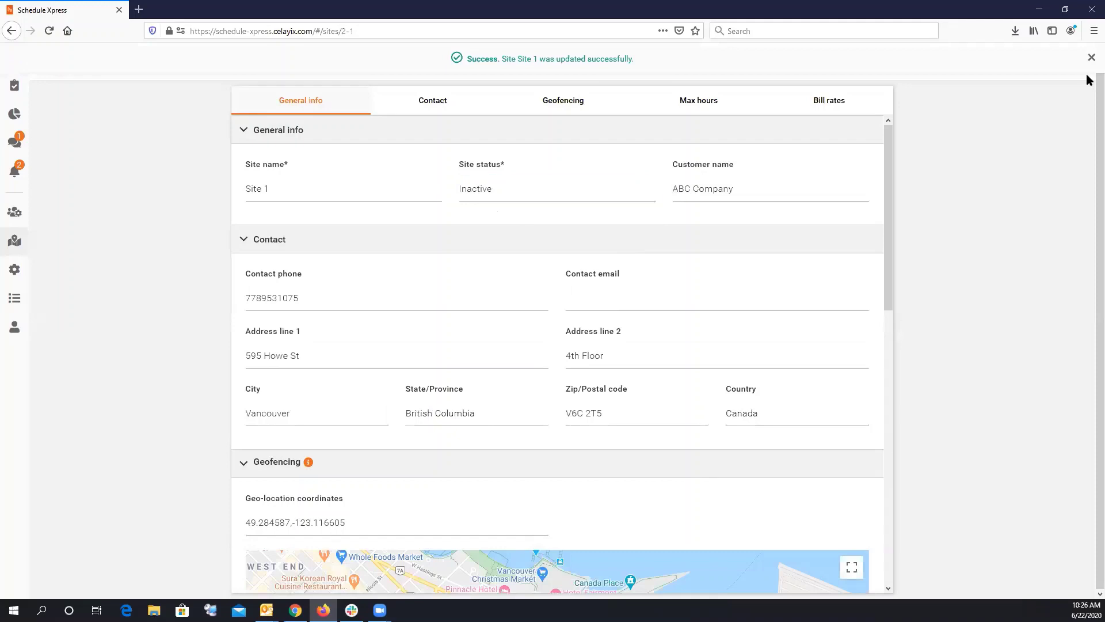
Dismiss the success message and filter the Manage sites list to Inactive sites.
{"action": "left_click", "coordinate": [1091, 58]}
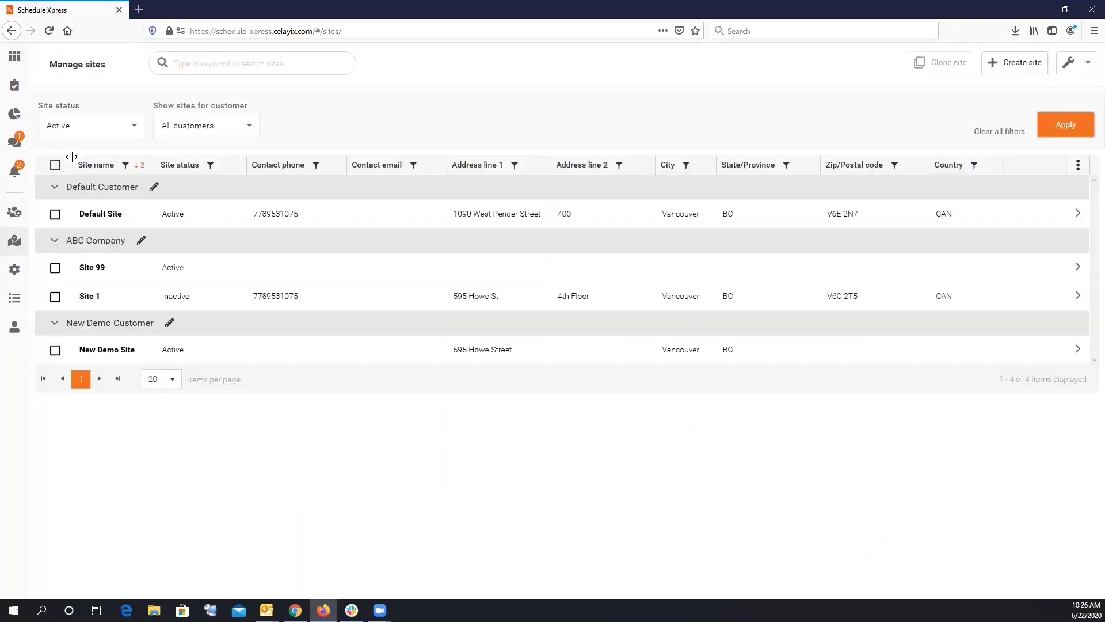
{"action": "left_click", "coordinate": [84, 129]}
{"action": "left_click", "coordinate": [67, 197]}
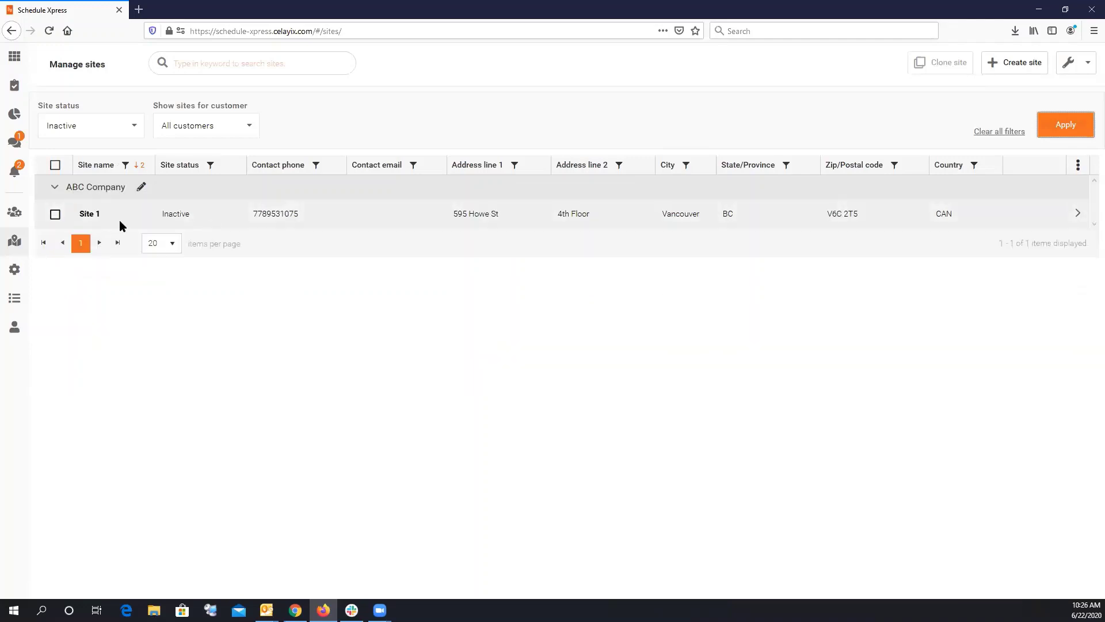
Show Active sites for New Demo Customer and ABC Company, then start a keyword search with 'N'.
{"action": "left_click", "coordinate": [87, 127]}
{"action": "left_click", "coordinate": [72, 172]}
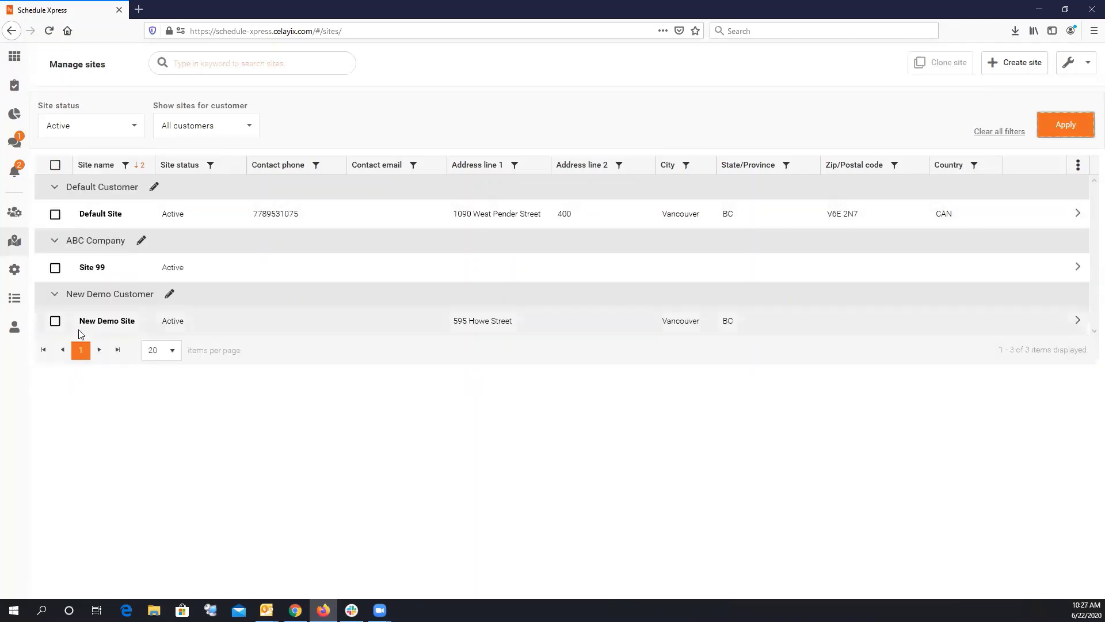
{"action": "left_click", "coordinate": [197, 126]}
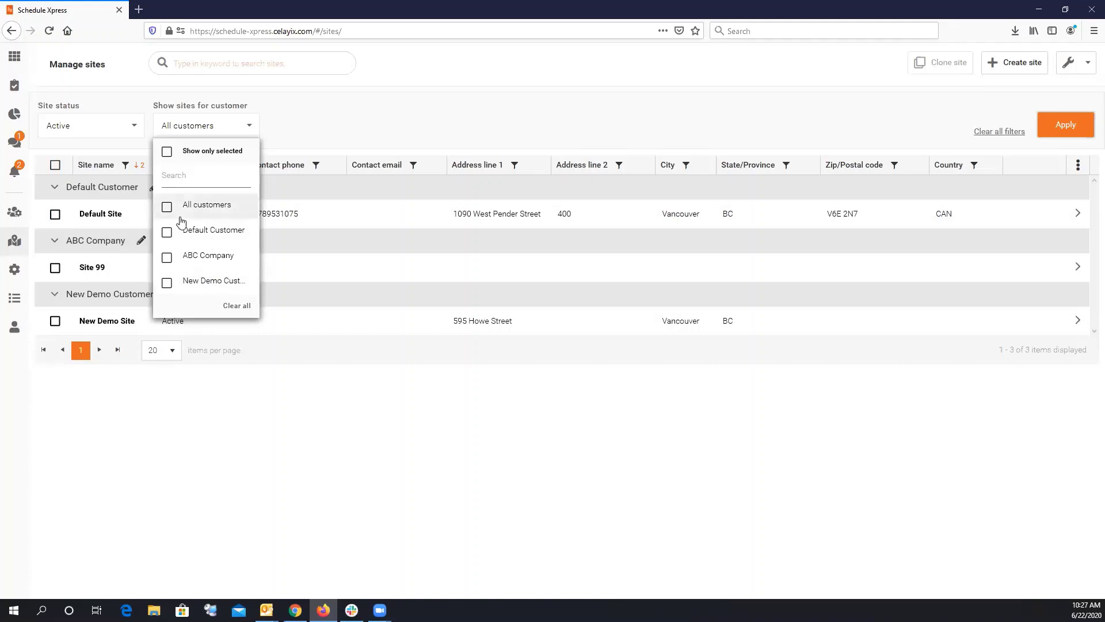
{"action": "left_click", "coordinate": [167, 282]}
{"action": "left_click", "coordinate": [167, 258]}
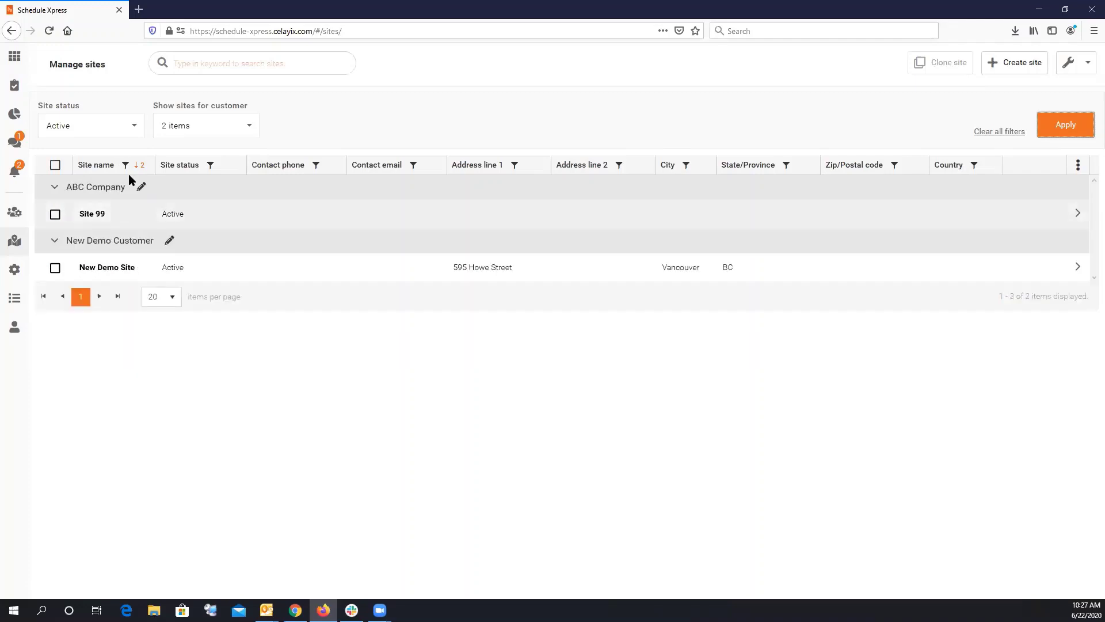
{"action": "left_click", "coordinate": [234, 65]}
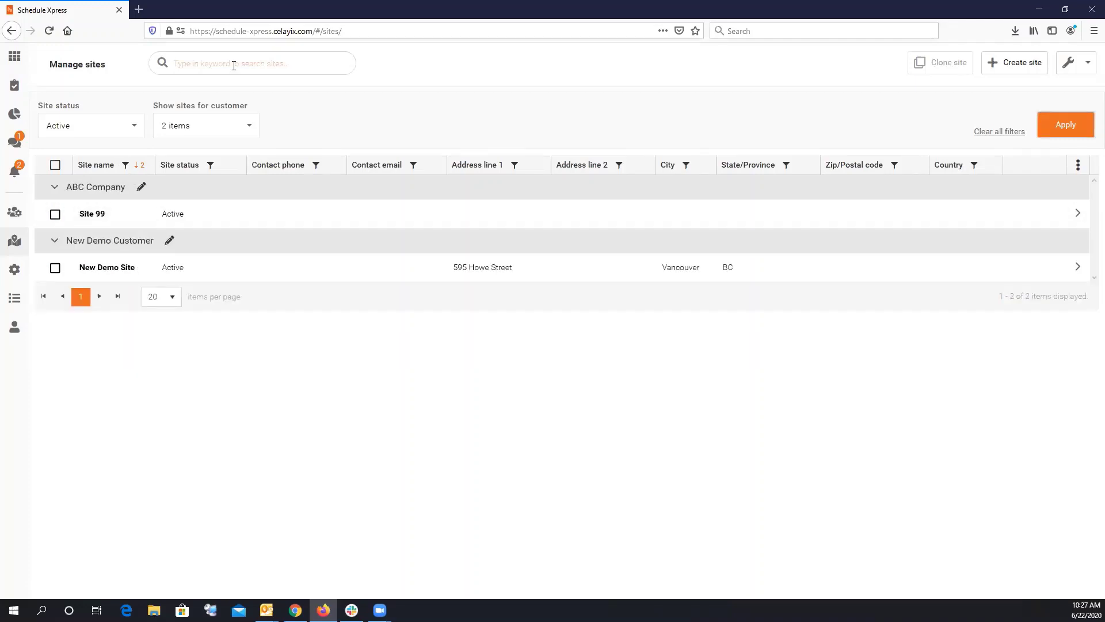
{"action": "type", "text": "New"}
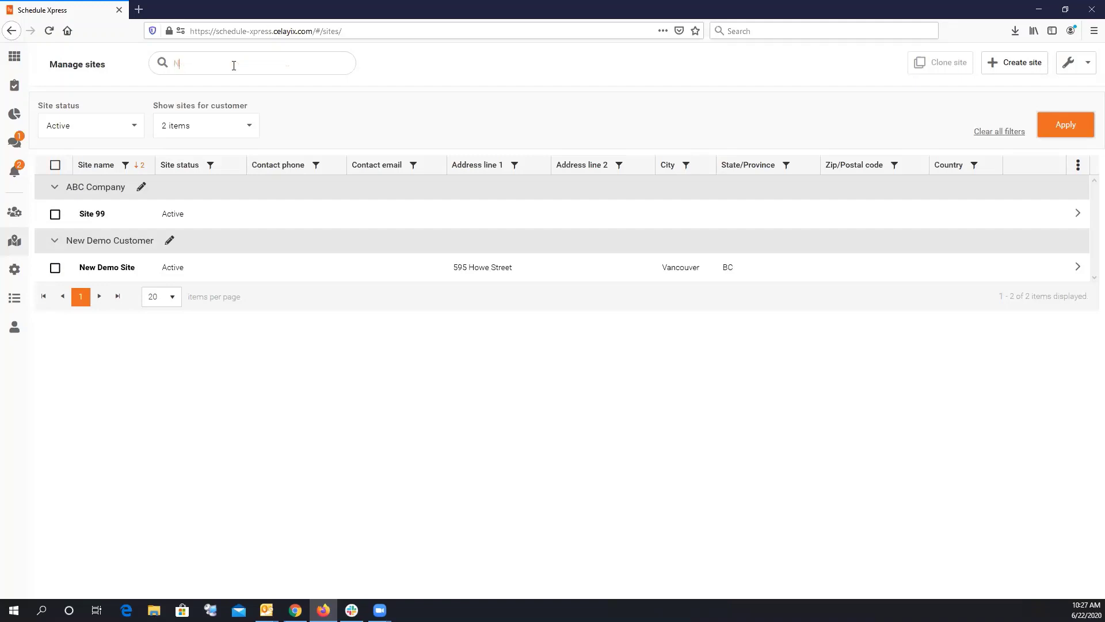
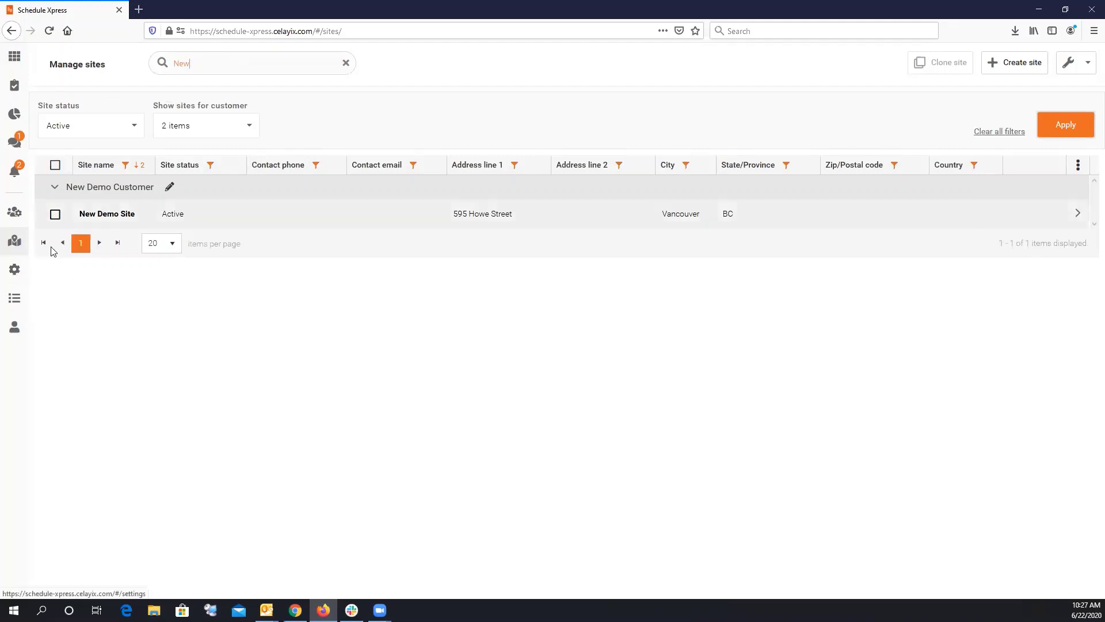
Open Settings > Employee > Security groups to show the Default group's permissions.
{"action": "left_click", "coordinate": [14, 270]}
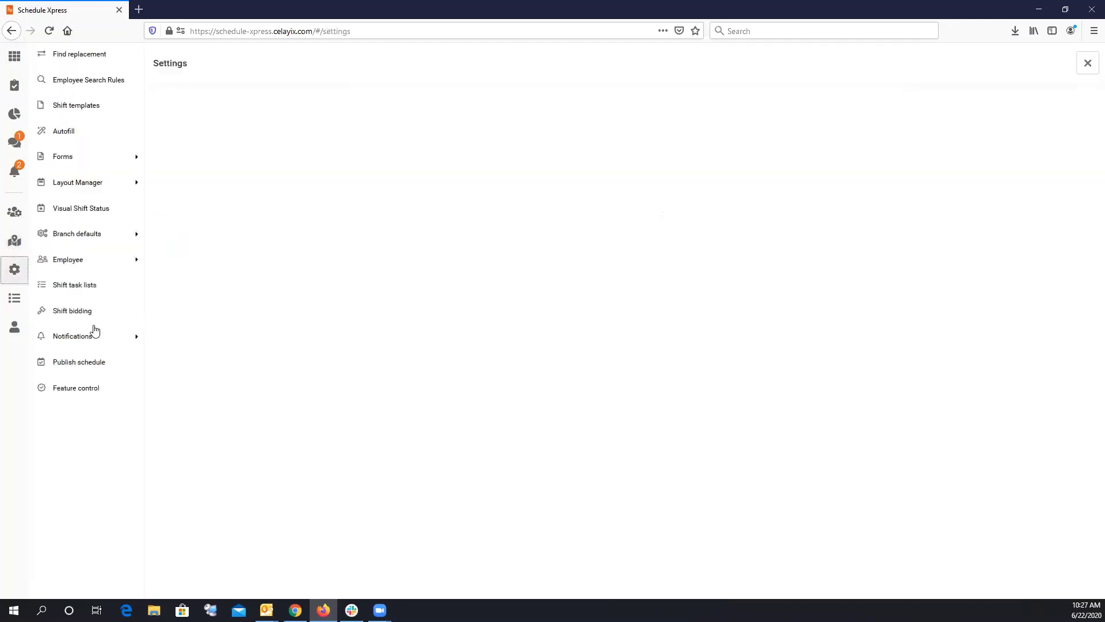
{"action": "left_click", "coordinate": [76, 267]}
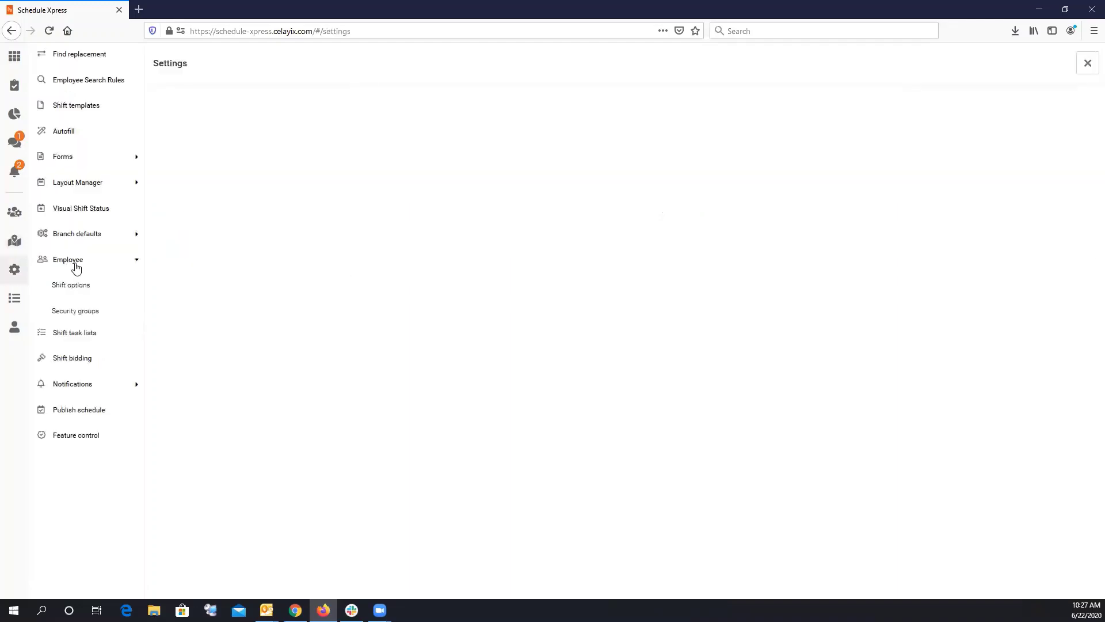
{"action": "left_click", "coordinate": [80, 315]}
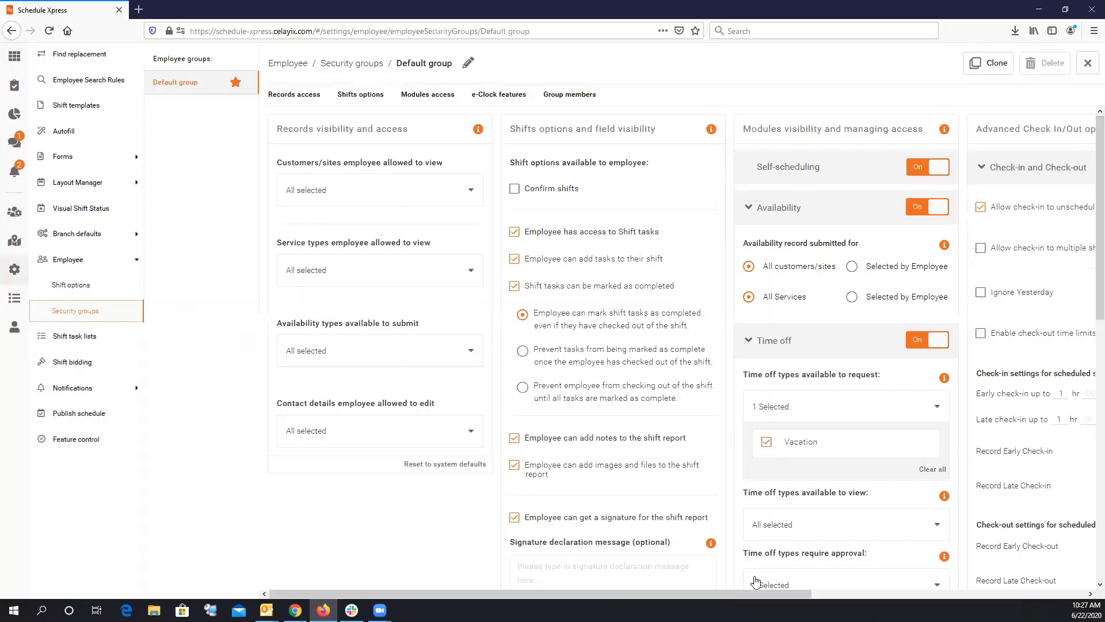
{"action": "left_click_drag", "start_coordinate": [692, 592], "coordinate": [667, 593]}
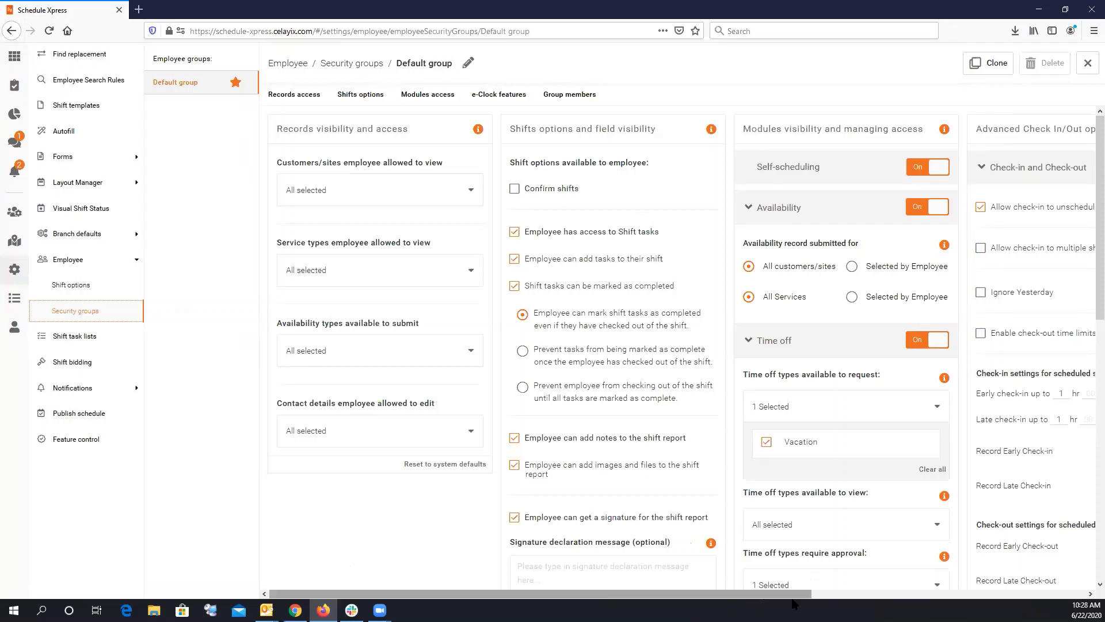
{"action": "mouse_move", "coordinate": [793, 595]}
{"action": "left_mouse_down"}
{"action": "mouse_move", "coordinate": [1066, 594]}
{"action": "mouse_move", "coordinate": [788, 594]}
{"action": "left_mouse_up"}
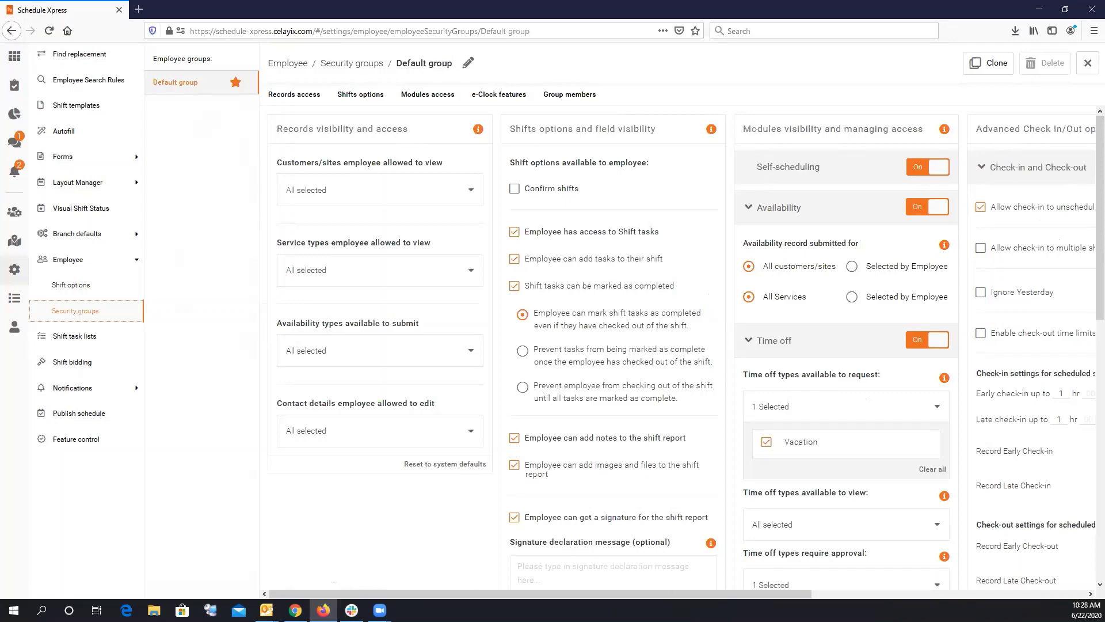
{"action": "left_click_drag", "start_coordinate": [744, 597], "coordinate": [819, 597]}
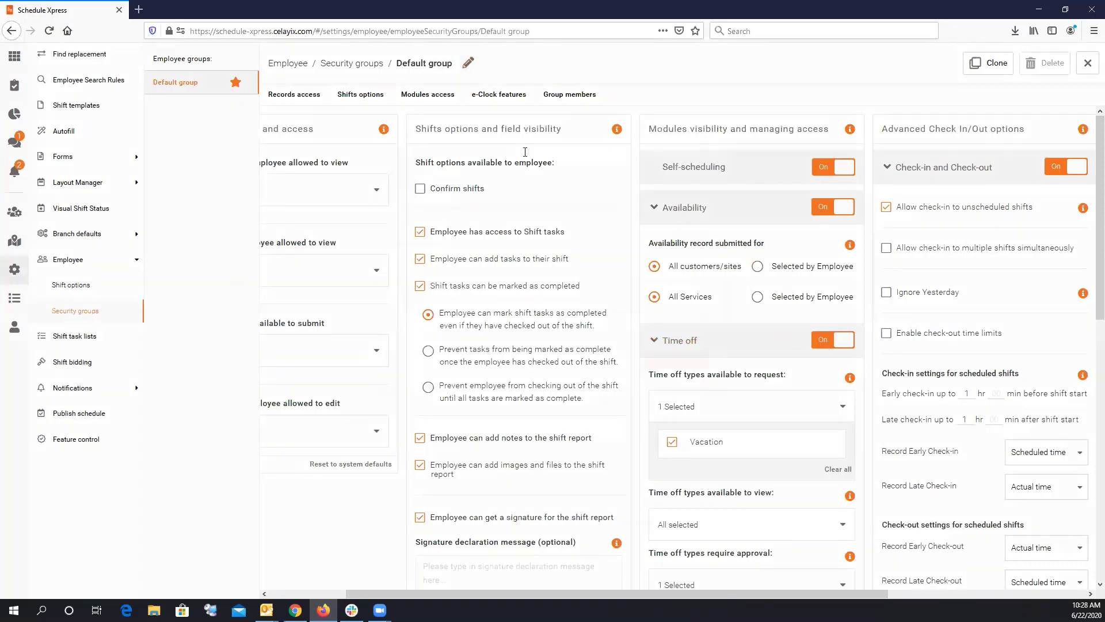
Rename the Default security group to 'full Time' and update it.
{"action": "left_click", "coordinate": [468, 65]}
{"action": "left_click_drag", "start_coordinate": [482, 269], "coordinate": [374, 268]}
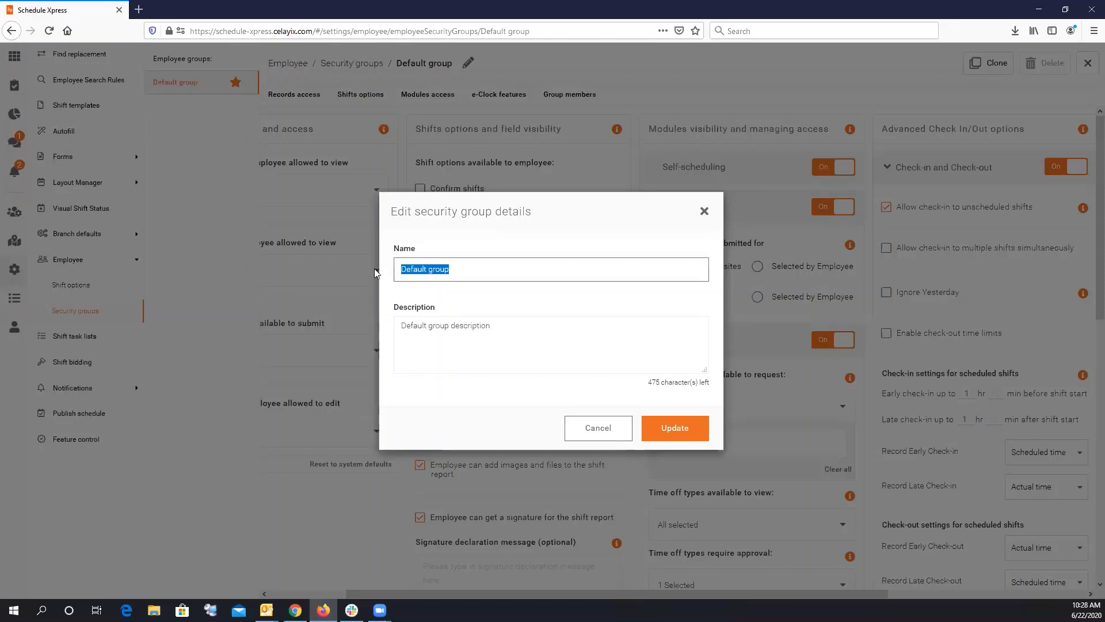
{"action": "type", "text": "full Time"}
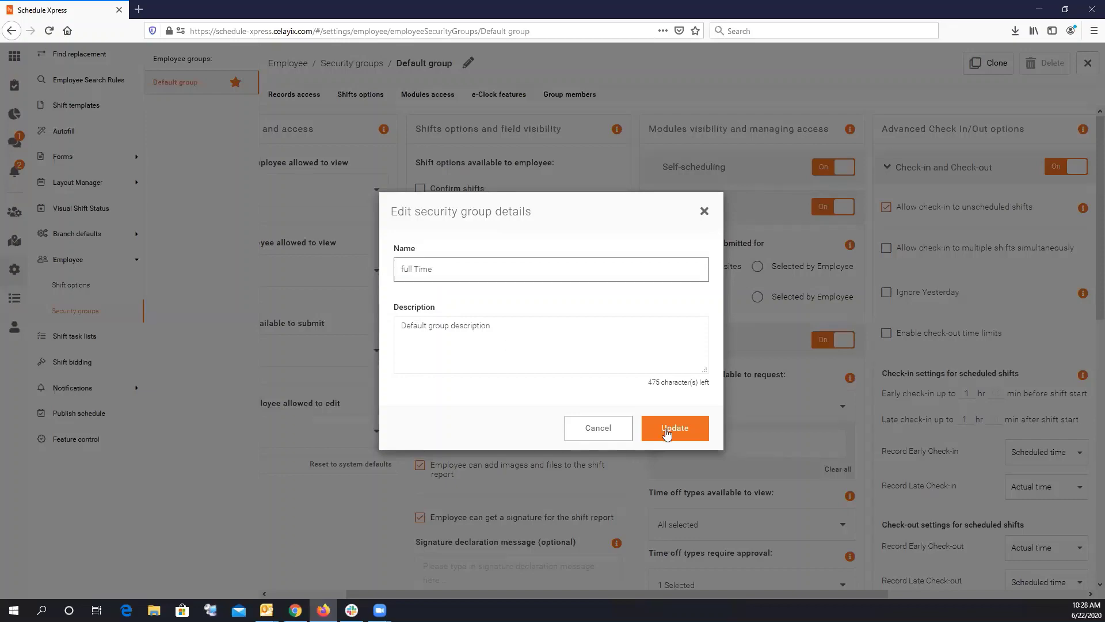
{"action": "left_click", "coordinate": [667, 431]}
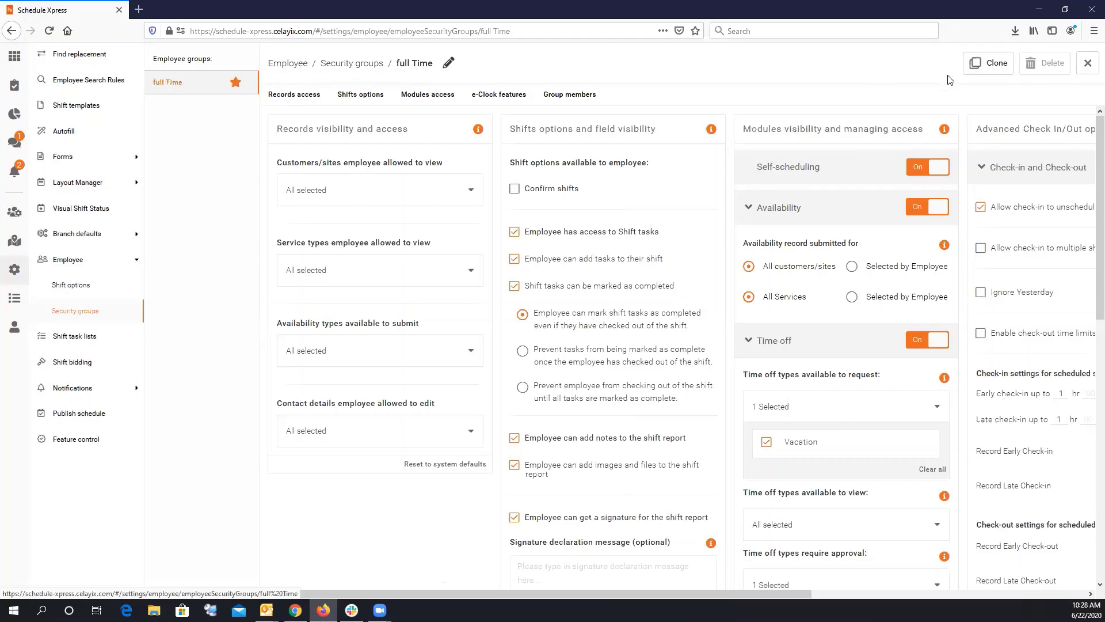
{"action": "left_click", "coordinate": [1005, 68]}
Clone the full Time group as a new group named 'Part Time'.
{"action": "left_click", "coordinate": [488, 252]}
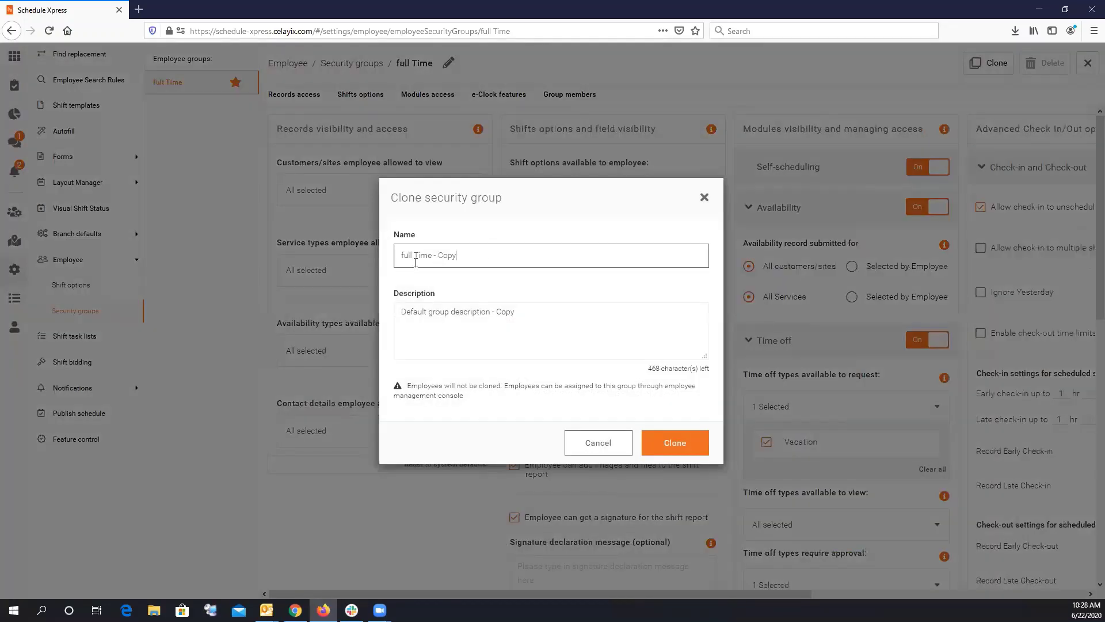
{"action": "type", "text": "Part"}
{"action": "key", "text": "Delete"}
{"action": "key", "text": "BackSpace"}
{"action": "key", "text": "BackSpace"}
{"action": "key", "text": "BackSpace"}
{"action": "left_click", "coordinate": [674, 452]}
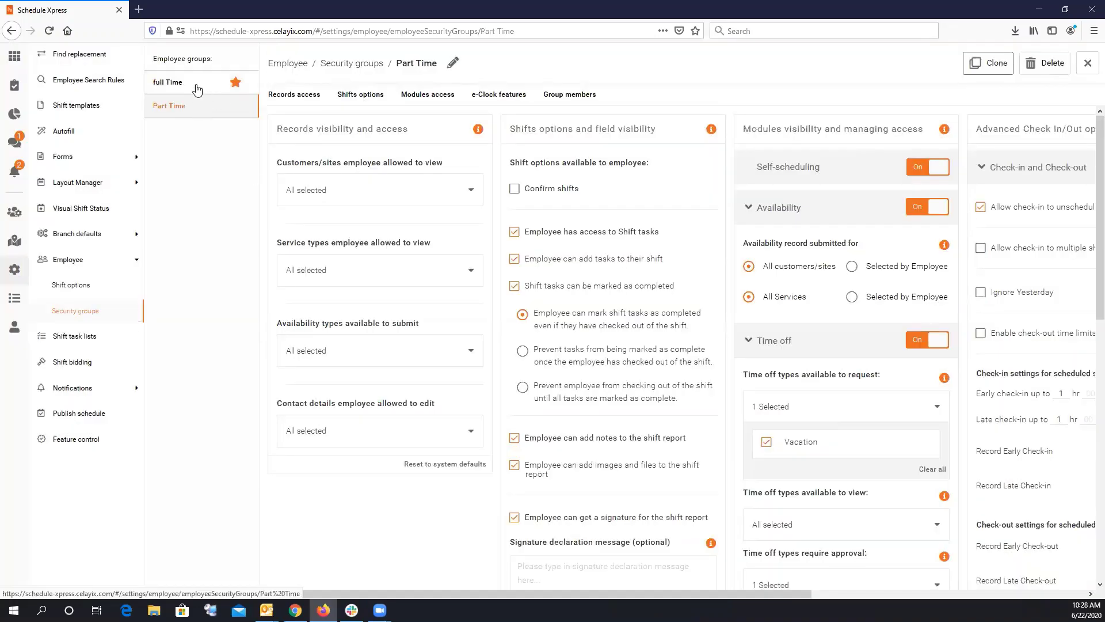
Switch Time off to Off for Part Time, then return to full Time and close settings.
{"action": "left_click", "coordinate": [197, 108]}
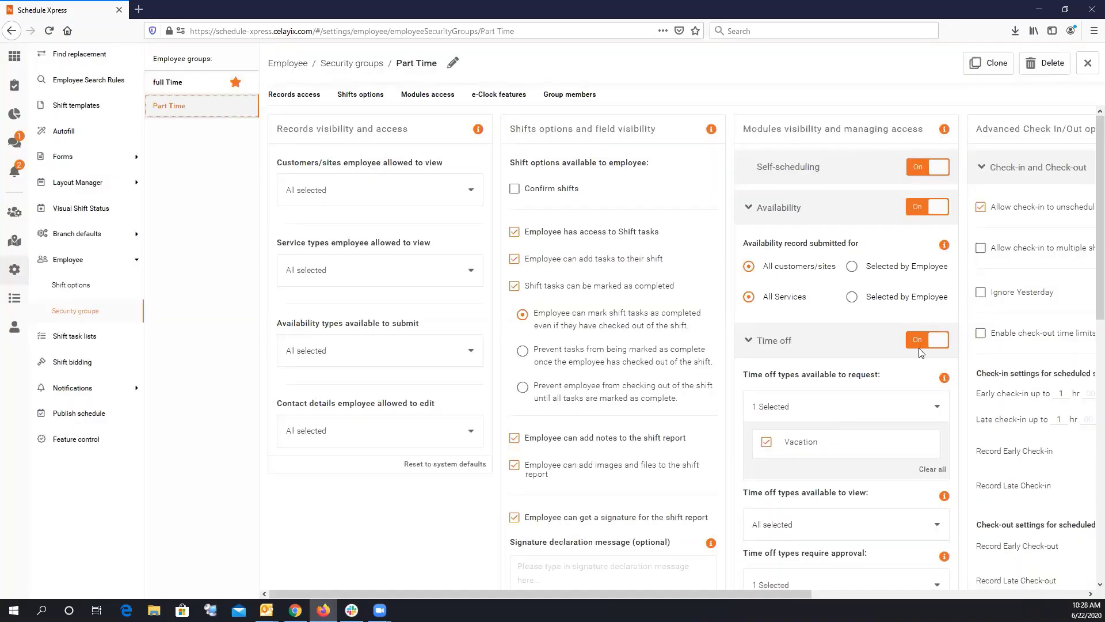
{"action": "left_click", "coordinate": [922, 343]}
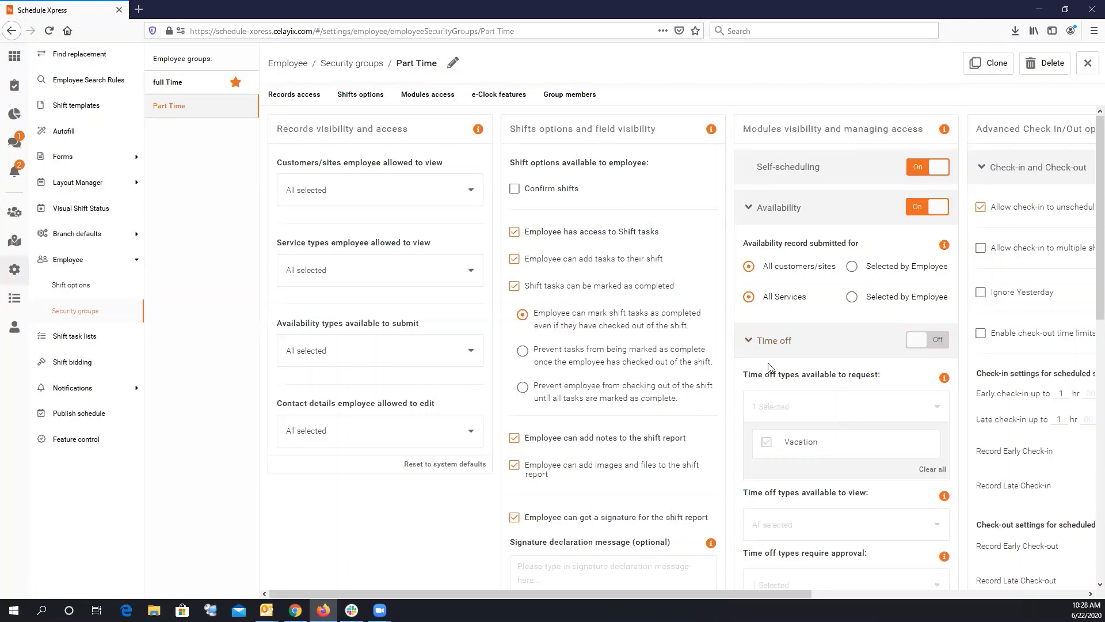
{"action": "left_click", "coordinate": [173, 85]}
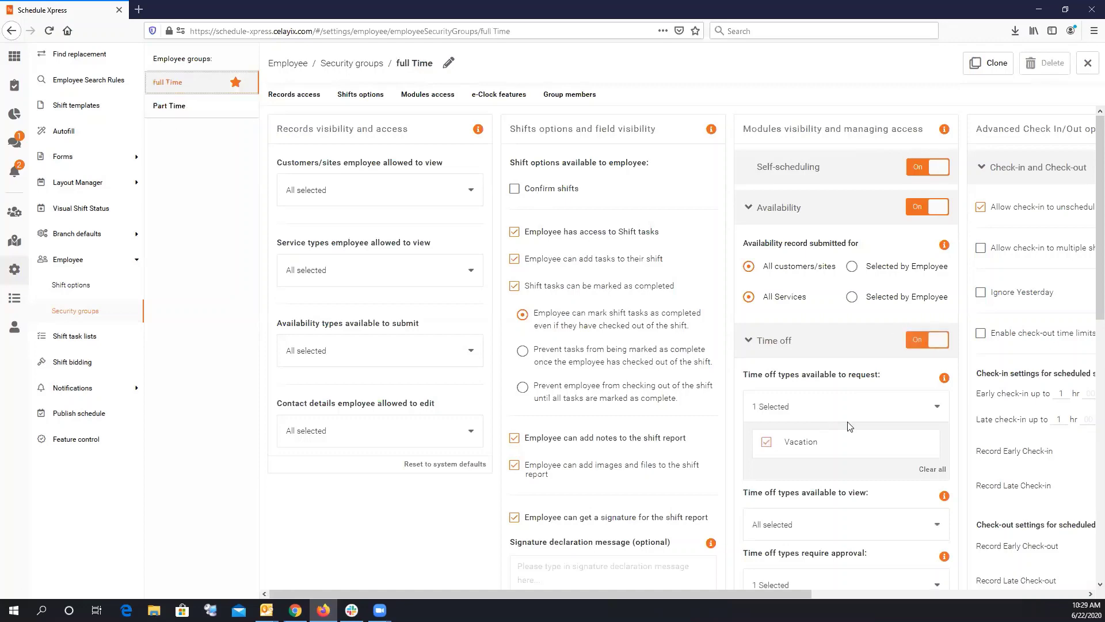
{"action": "left_click", "coordinate": [1016, 598]}
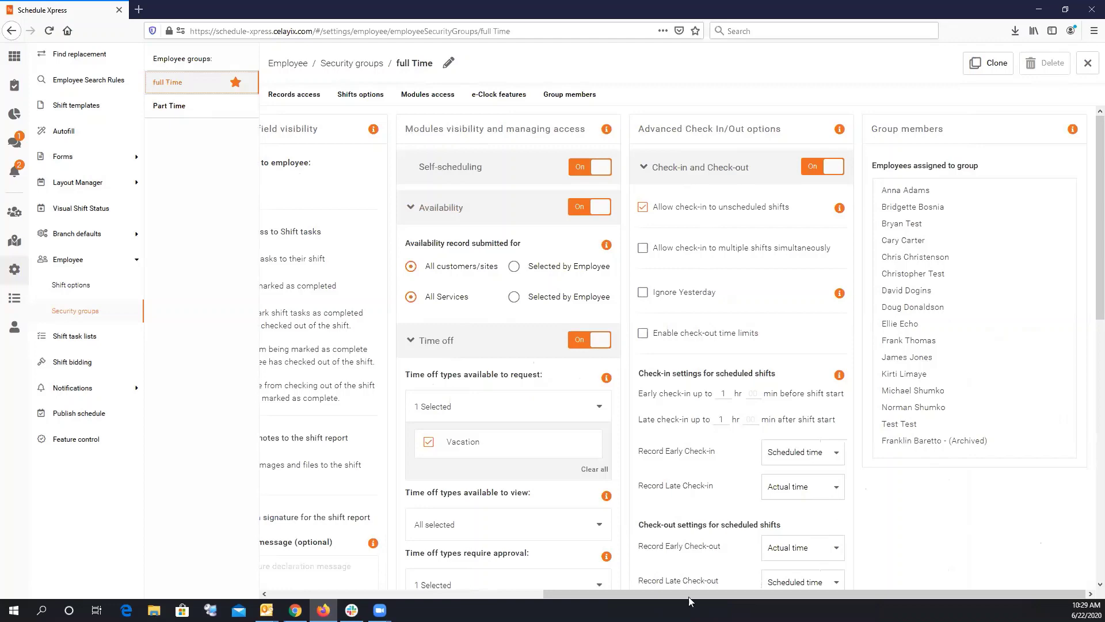
{"action": "left_click_drag", "start_coordinate": [689, 597], "coordinate": [506, 596]}
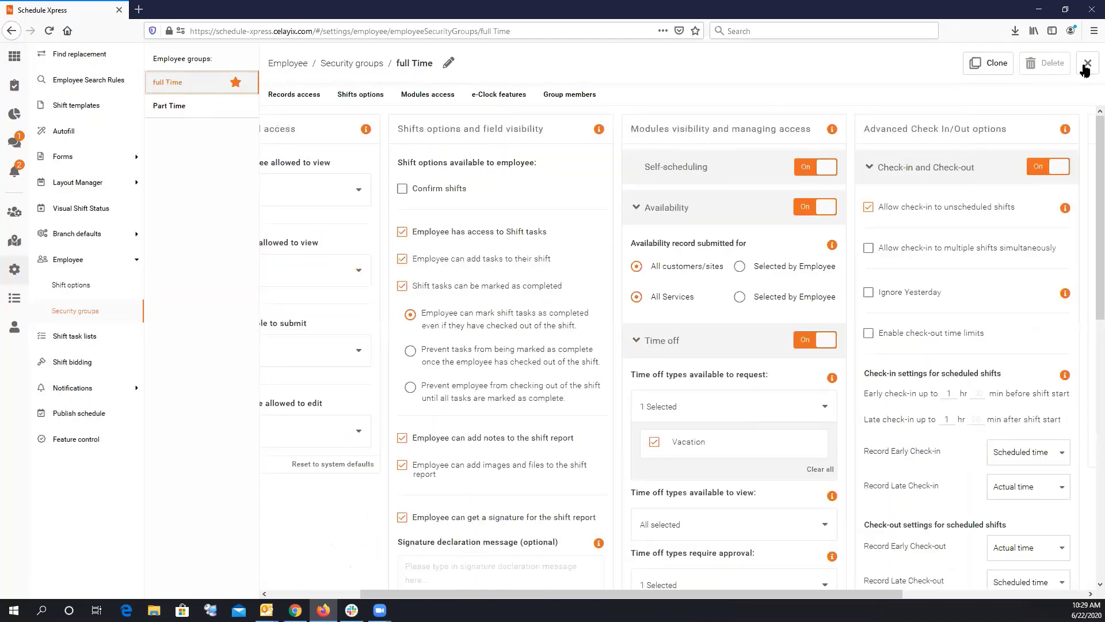
{"action": "left_click", "coordinate": [1086, 65]}
Set Manage employees' Show qualifications filter to All and apply it to list every active employee.
{"action": "left_click", "coordinate": [14, 212]}
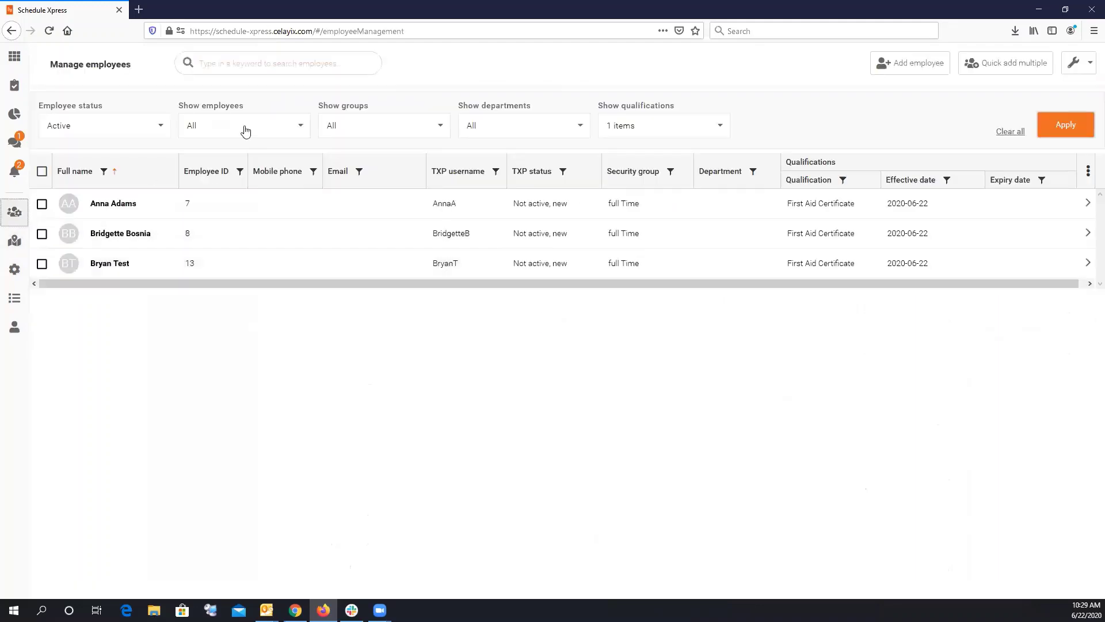
{"action": "left_click", "coordinate": [135, 133]}
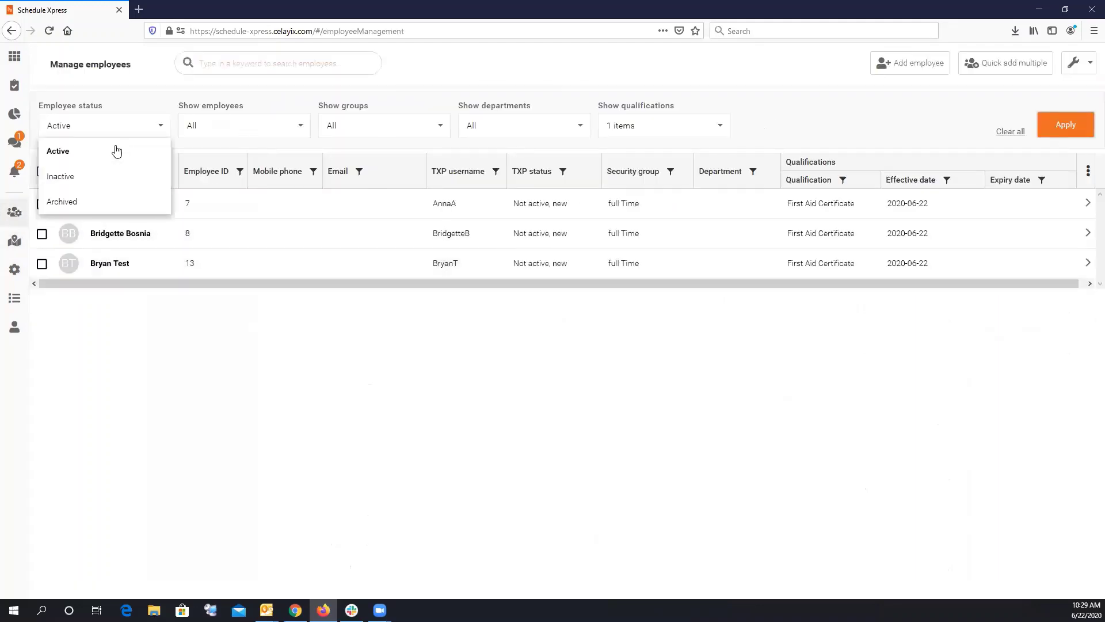
{"action": "left_click", "coordinate": [644, 124]}
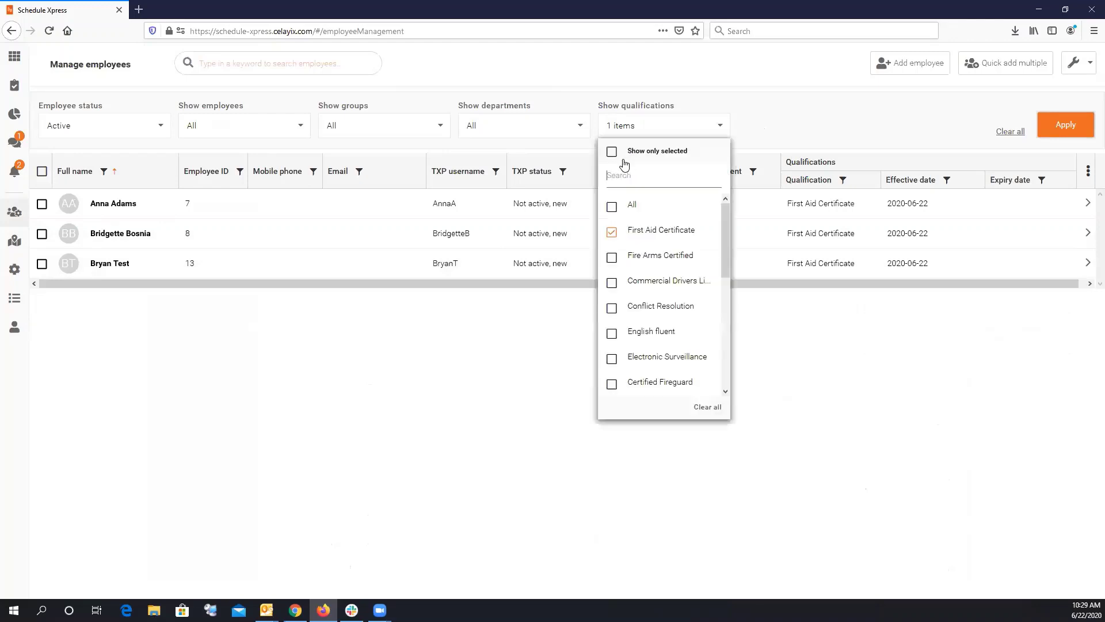
{"action": "left_click", "coordinate": [614, 206]}
{"action": "left_click", "coordinate": [621, 152]}
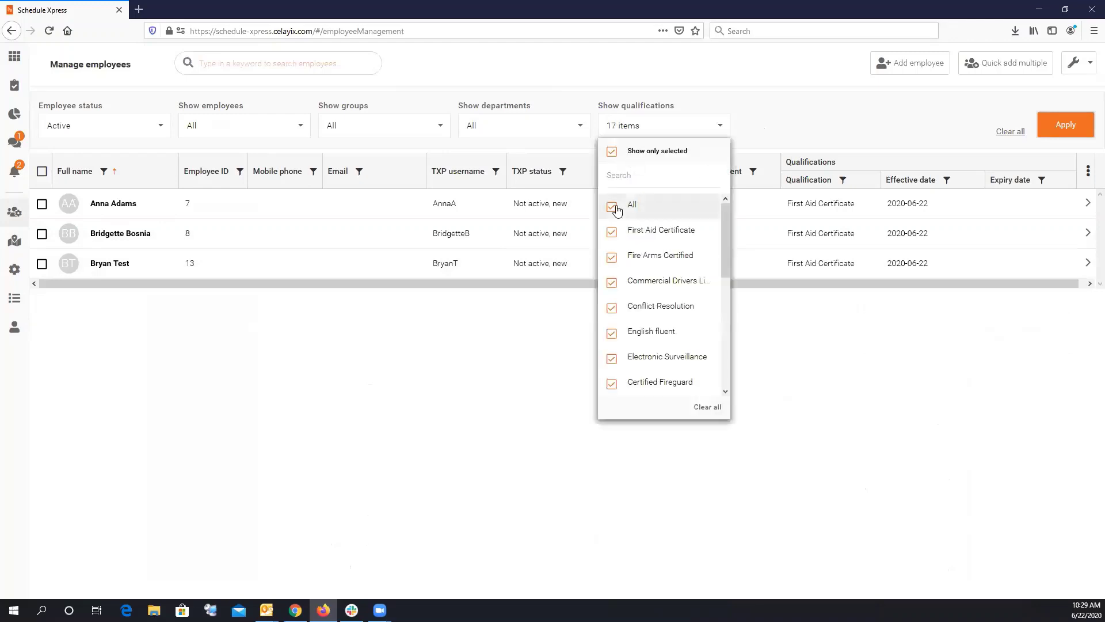
{"action": "left_click", "coordinate": [614, 206]}
{"action": "left_click", "coordinate": [1064, 125]}
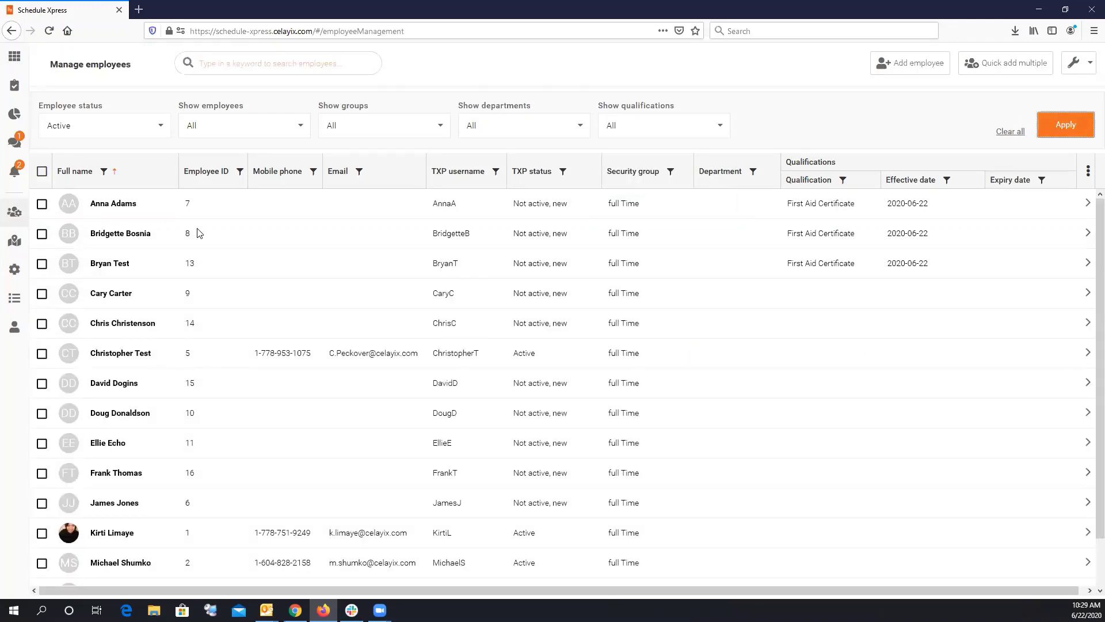
{"action": "left_click", "coordinate": [42, 205]}
Check the first employee's Security group choices, keep full Time, cancel and return to Settings.
{"action": "left_click", "coordinate": [743, 203]}
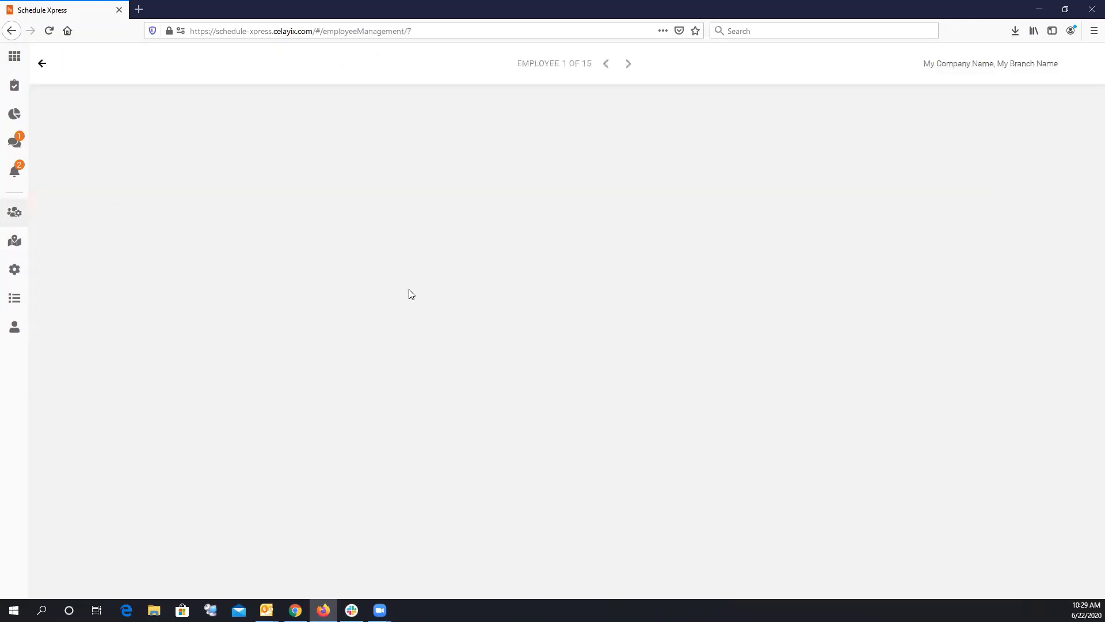
{"action": "scroll", "coordinate": [379, 416], "scroll_direction": "down", "scroll_amount": 3}
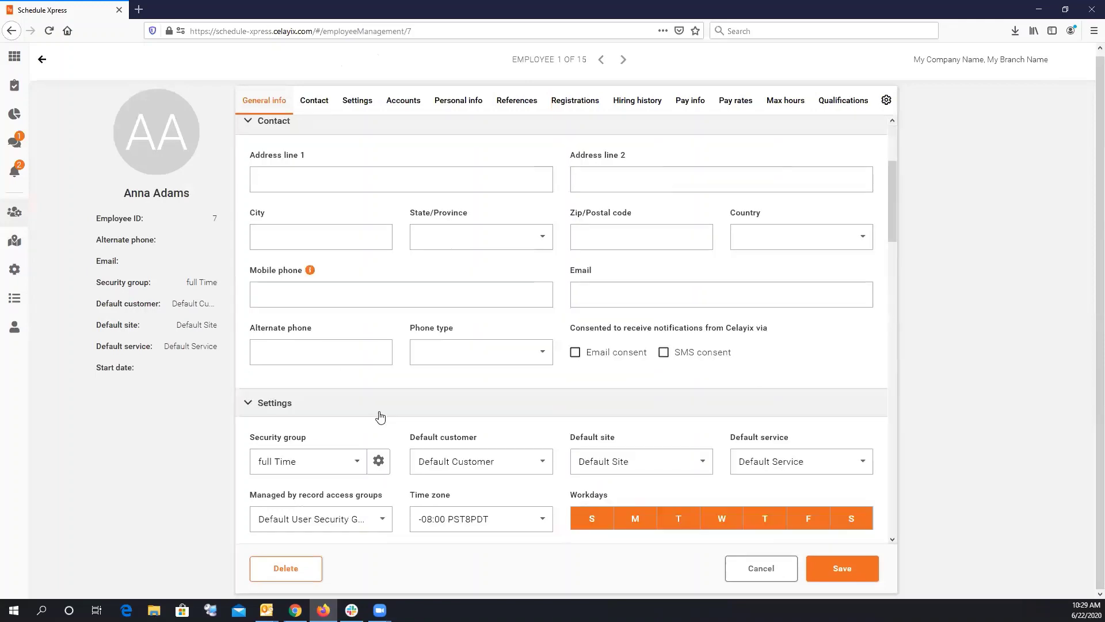
{"action": "scroll", "coordinate": [337, 430], "scroll_direction": "down", "scroll_amount": 1}
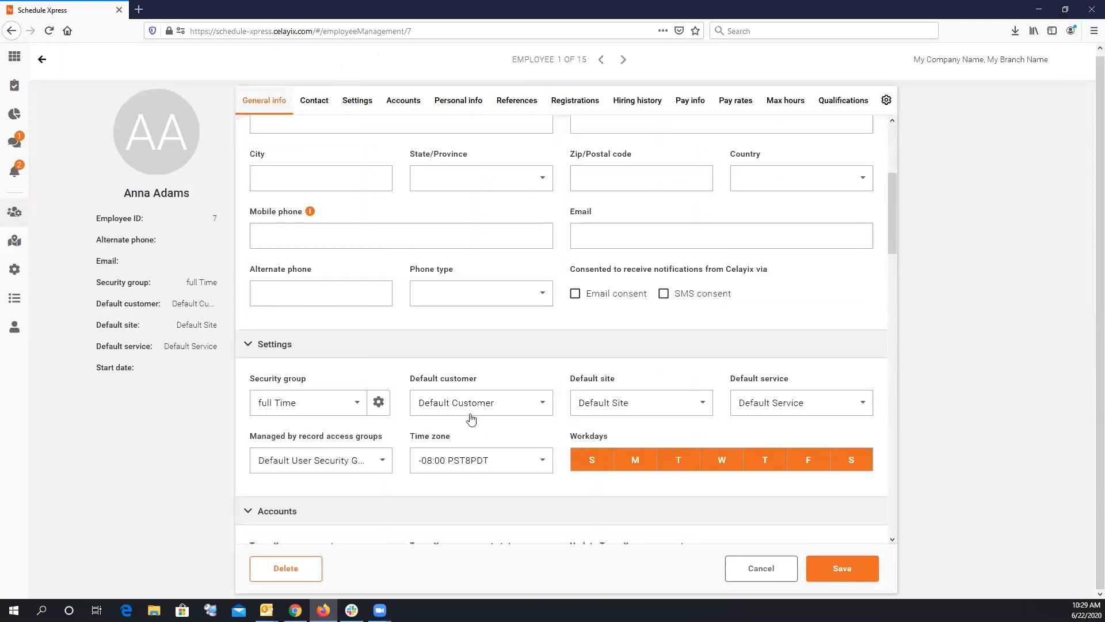
{"action": "left_click", "coordinate": [350, 404]}
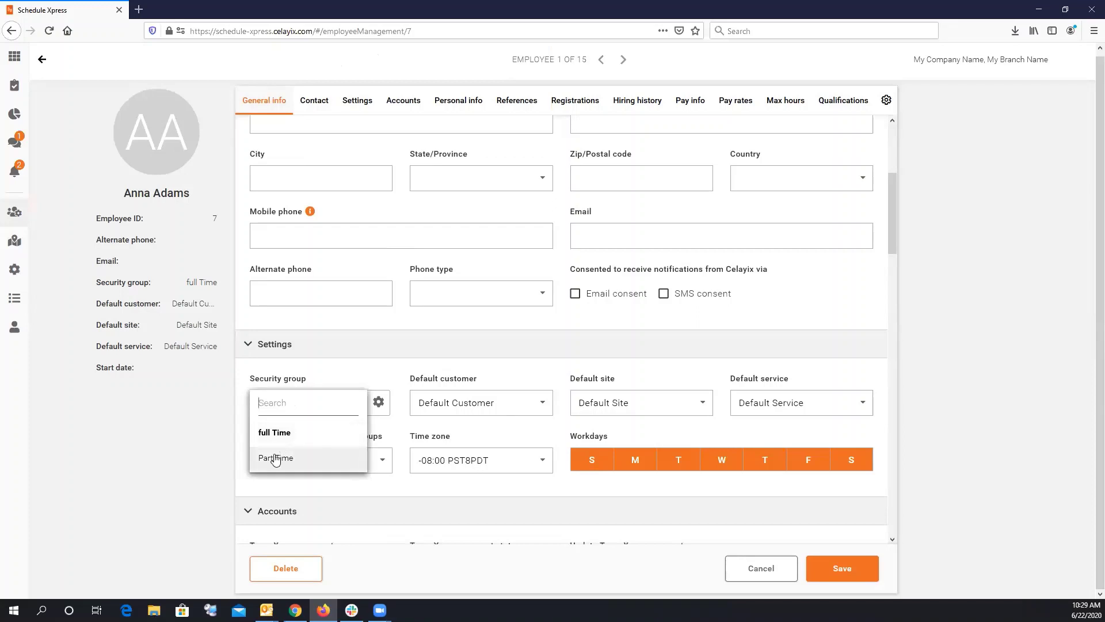
{"action": "left_click", "coordinate": [449, 490]}
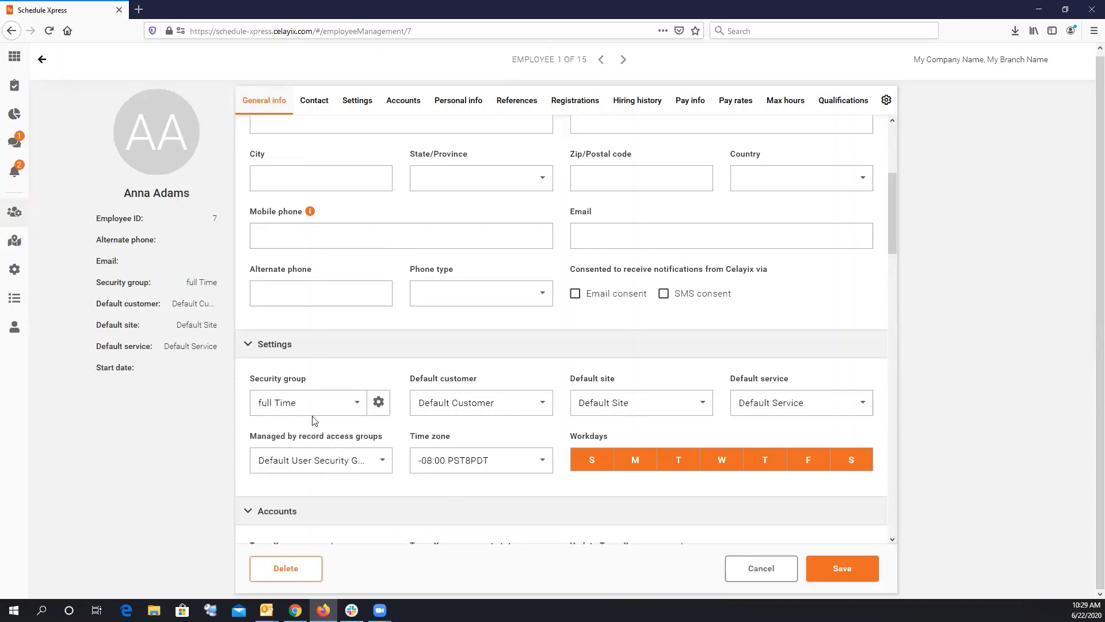
{"action": "left_click", "coordinate": [753, 570]}
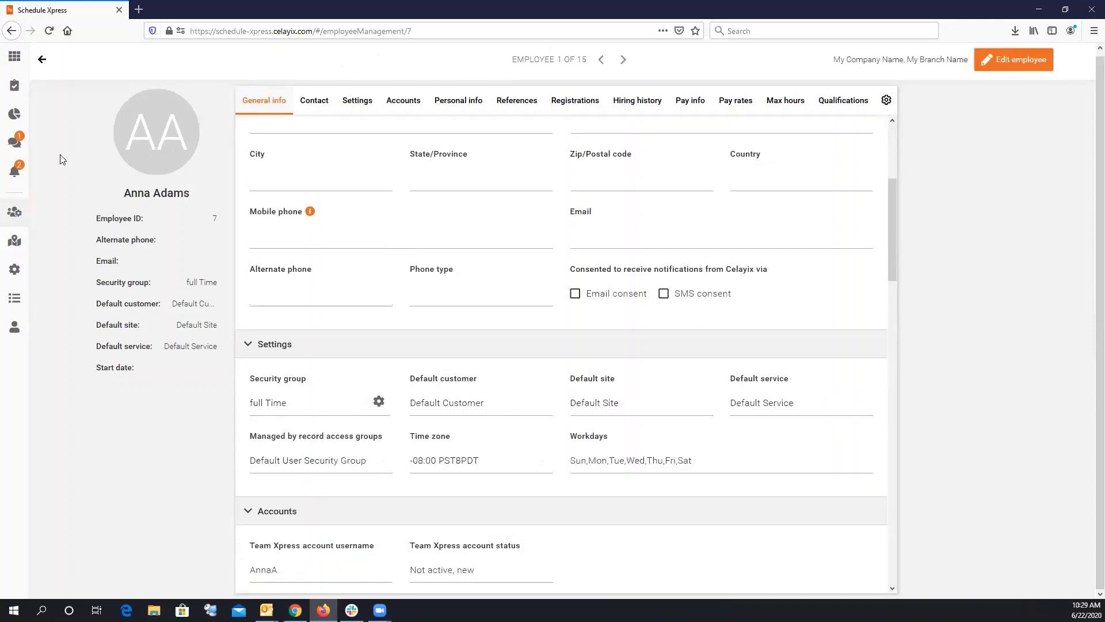
{"action": "left_click", "coordinate": [15, 269]}
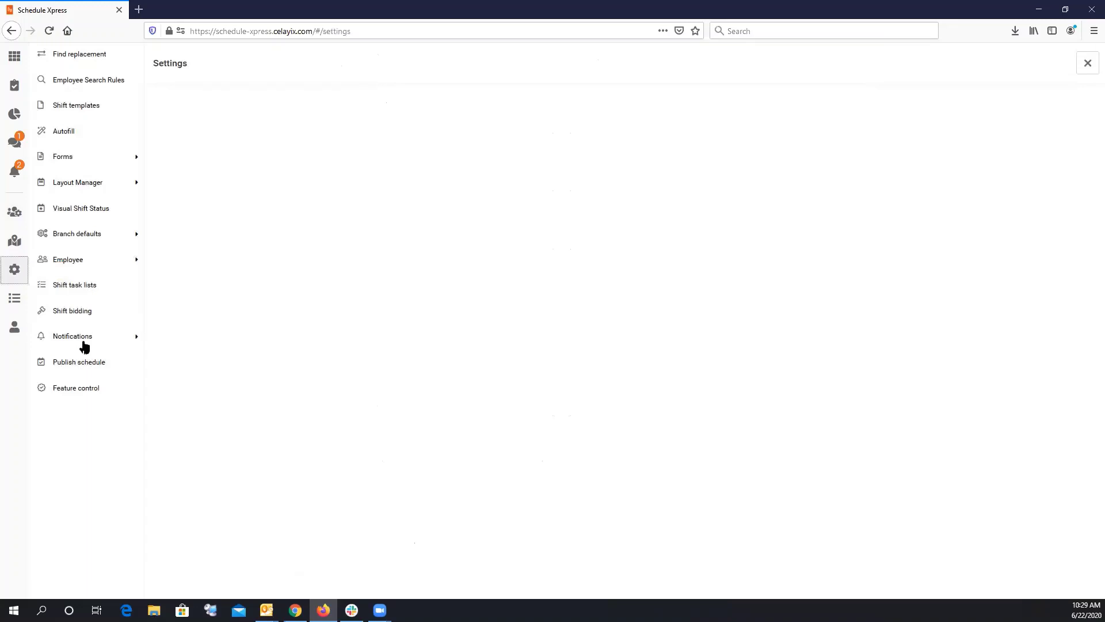
Open the full Time security group and scroll to 'Shift fields visible to employee'.
{"action": "left_click", "coordinate": [79, 260]}
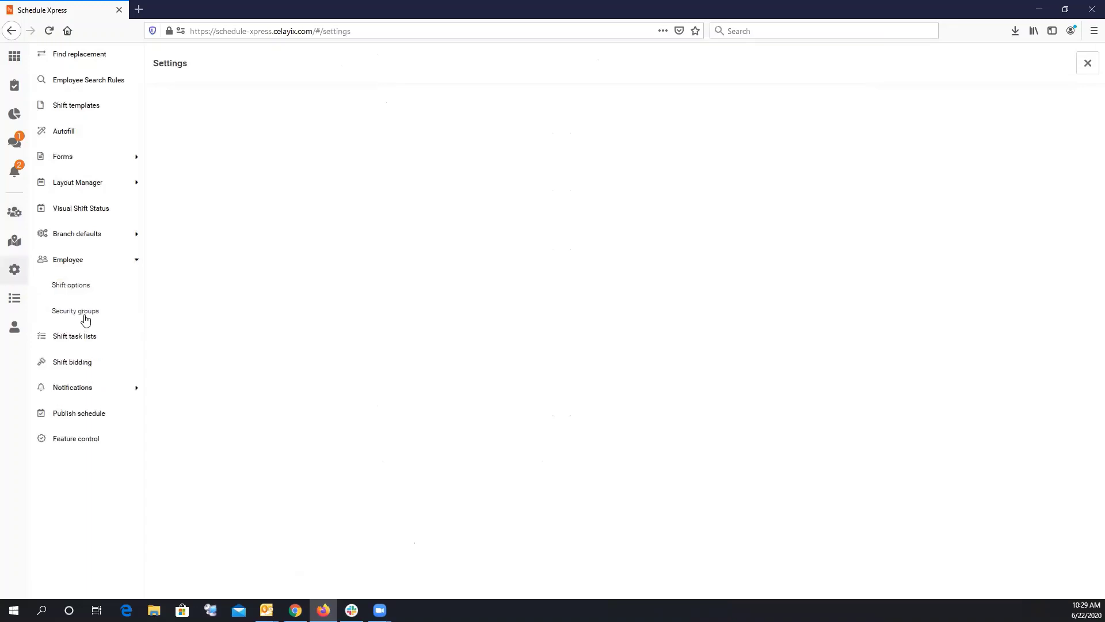
{"action": "left_click", "coordinate": [83, 312]}
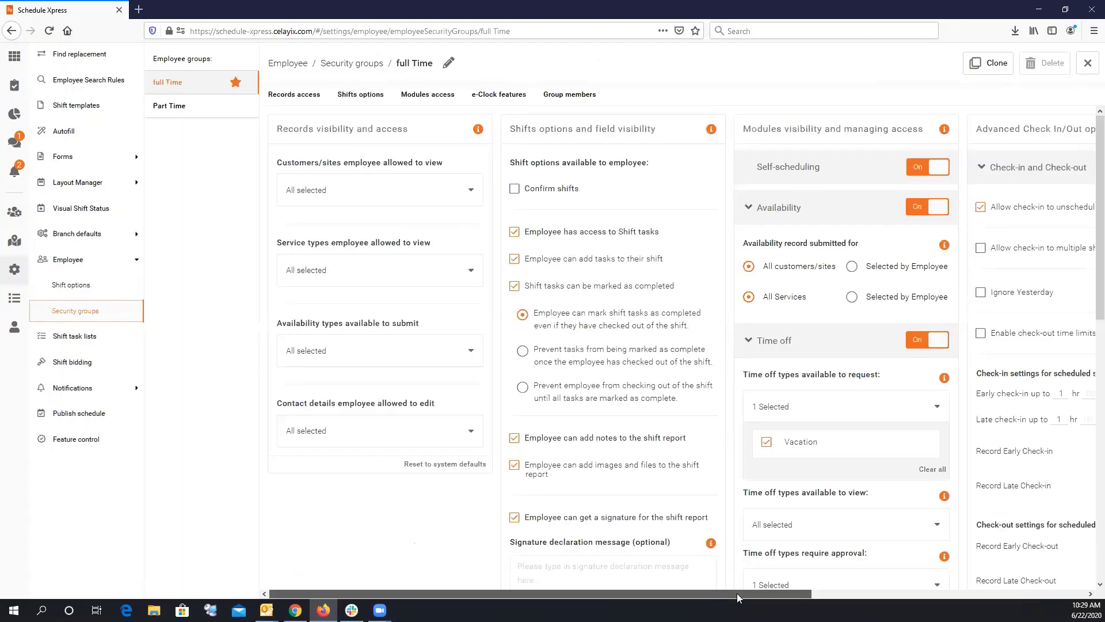
{"action": "left_click_drag", "start_coordinate": [714, 598], "coordinate": [792, 599]}
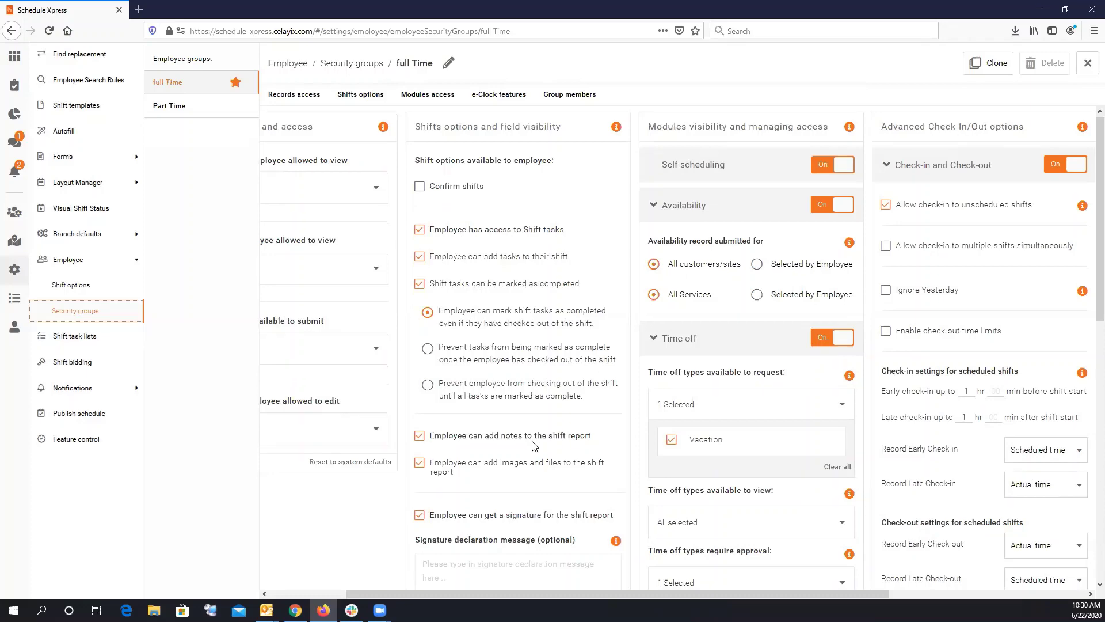
{"action": "scroll", "coordinate": [530, 446], "scroll_direction": "down", "scroll_amount": 2}
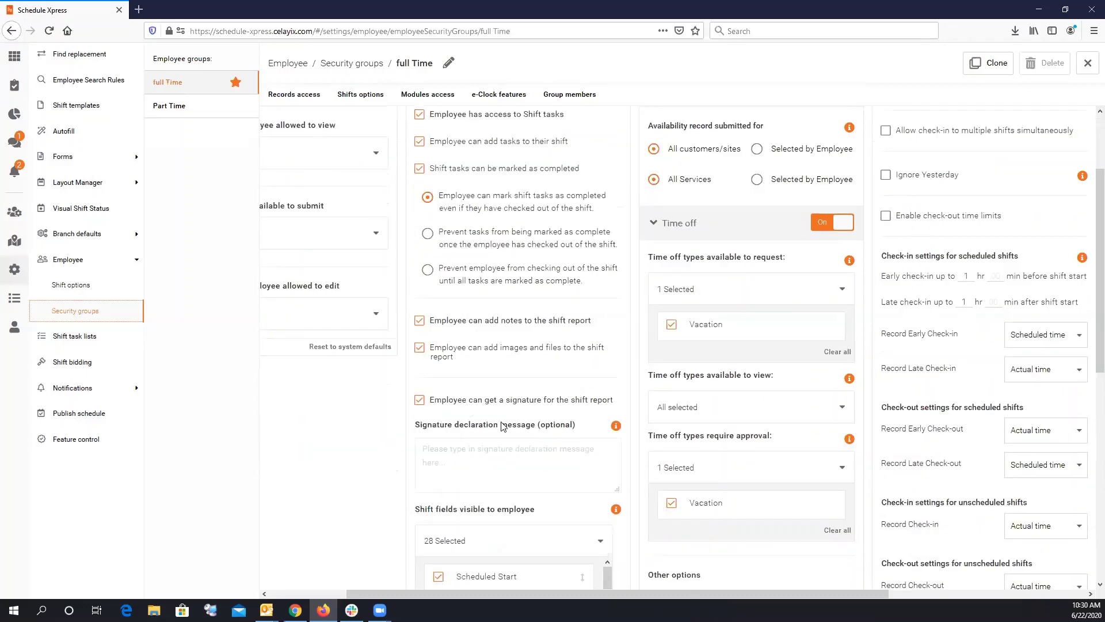
{"action": "scroll", "coordinate": [501, 426], "scroll_direction": "down", "scroll_amount": 4}
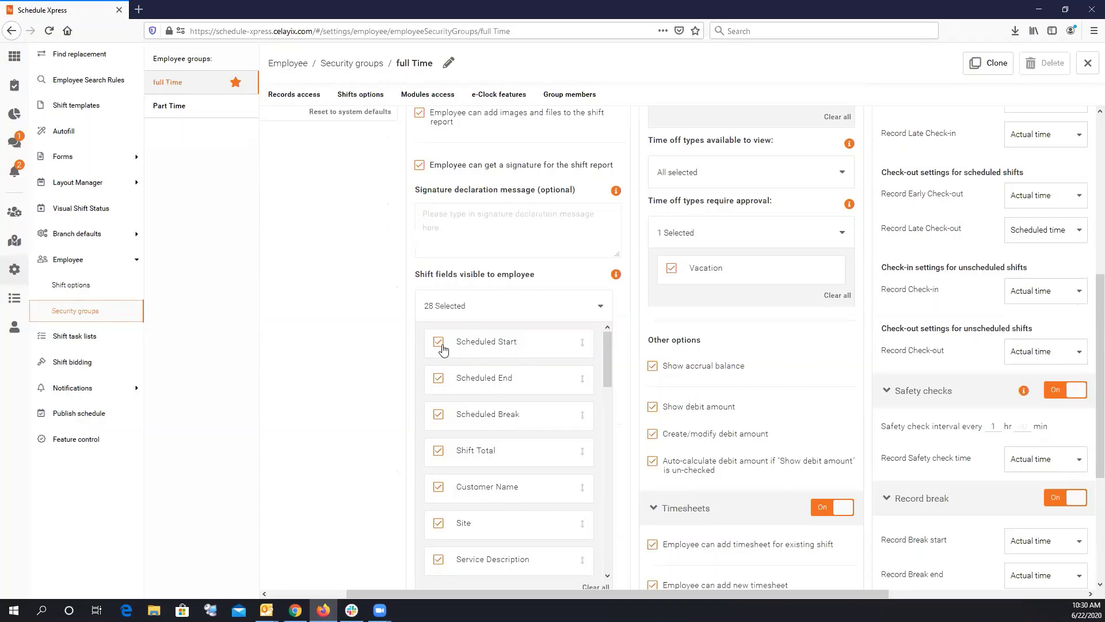
{"action": "scroll", "coordinate": [443, 352], "scroll_direction": "down", "scroll_amount": 3}
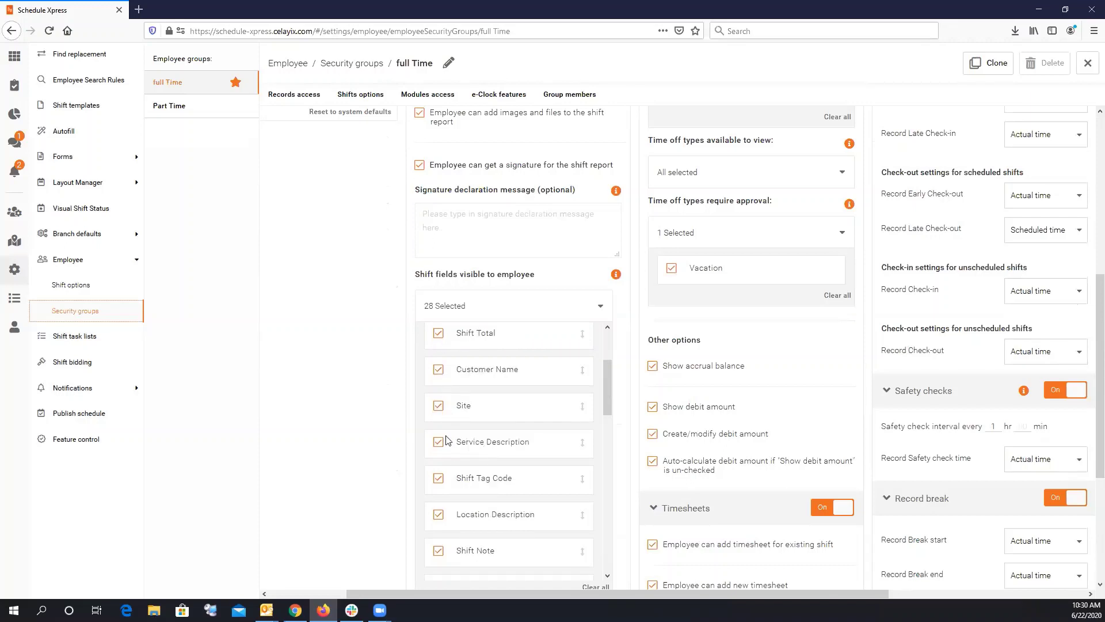
{"action": "scroll", "coordinate": [445, 437], "scroll_direction": "down", "scroll_amount": 3}
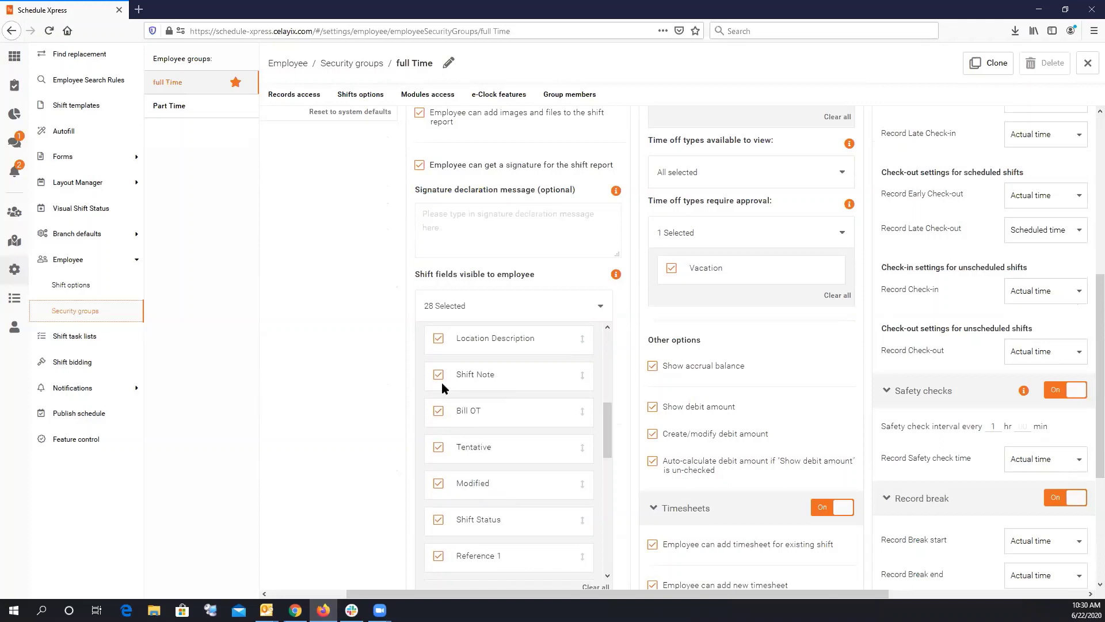
{"action": "scroll", "coordinate": [445, 488], "scroll_direction": "down", "scroll_amount": 2}
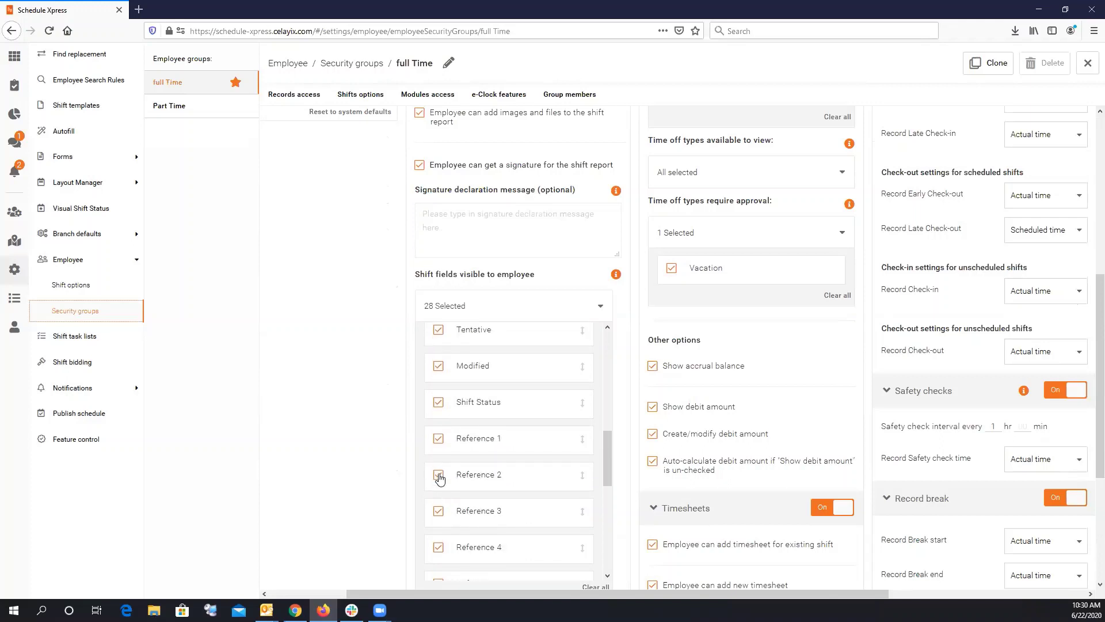
Uncheck Reference 2, 3 and 4 from employee-visible shift fields, keeping Reference 5 checked.
{"action": "left_click", "coordinate": [439, 476]}
{"action": "left_click", "coordinate": [438, 477]}
{"action": "left_click", "coordinate": [440, 511]}
{"action": "left_click", "coordinate": [438, 476]}
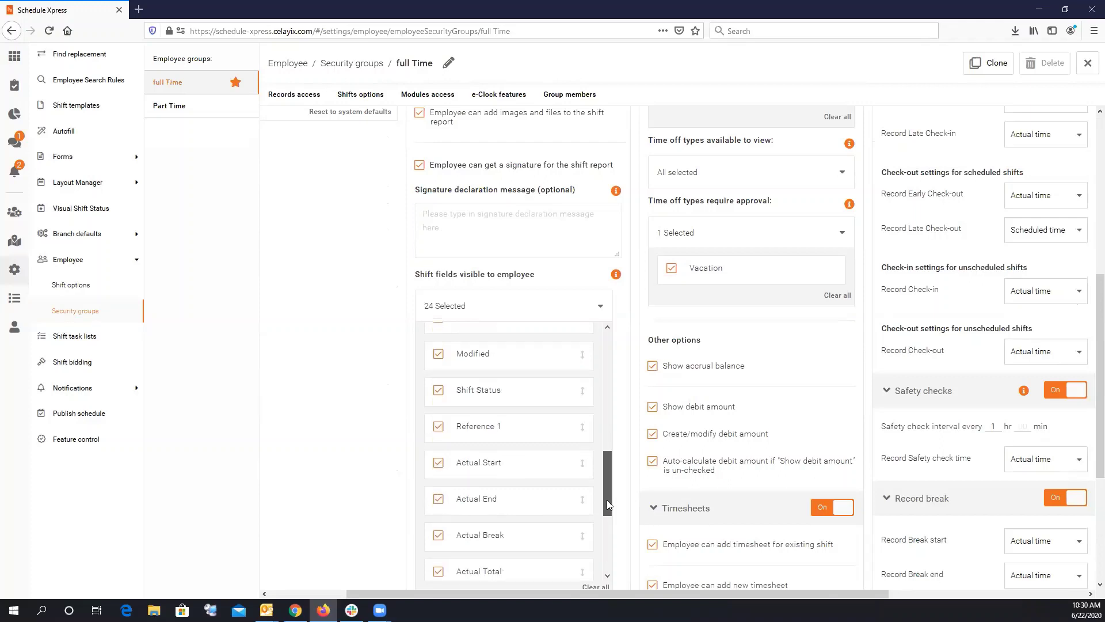
{"action": "left_click_drag", "start_coordinate": [607, 499], "coordinate": [602, 554]}
{"action": "scroll", "coordinate": [590, 410], "scroll_direction": "up", "scroll_amount": 10}
{"action": "left_click", "coordinate": [520, 314]}
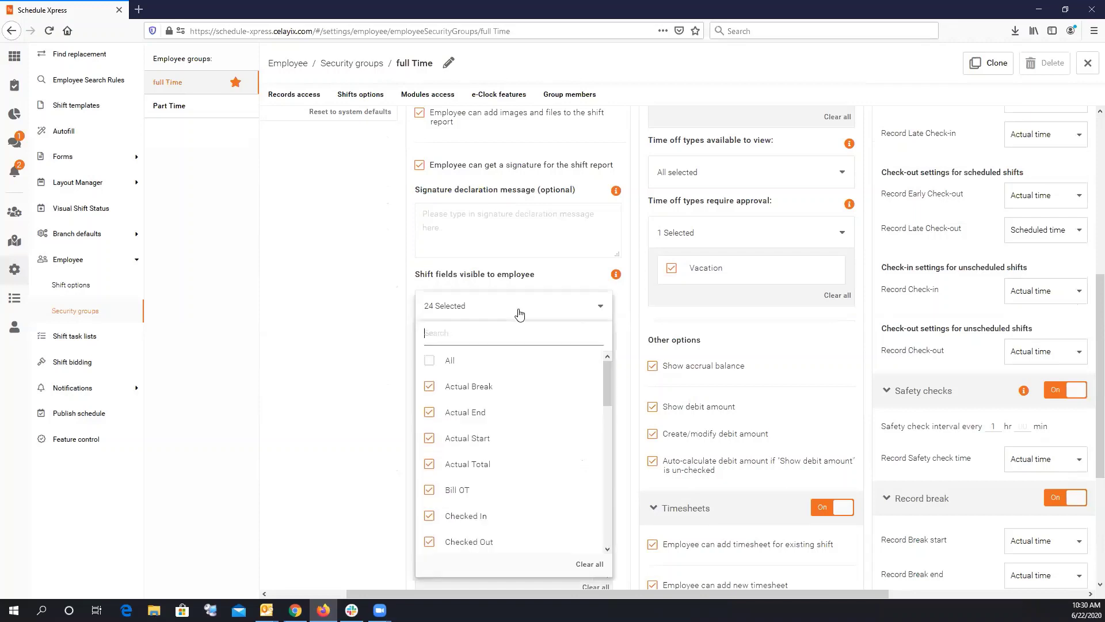
{"action": "type", "text": "ref"}
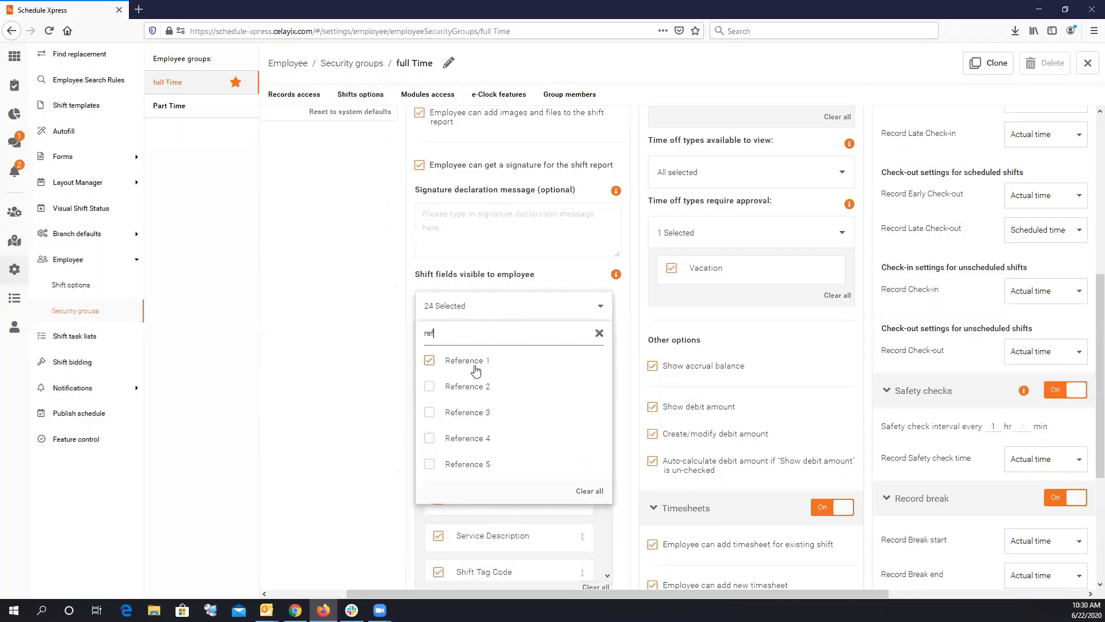
{"action": "left_click", "coordinate": [430, 464]}
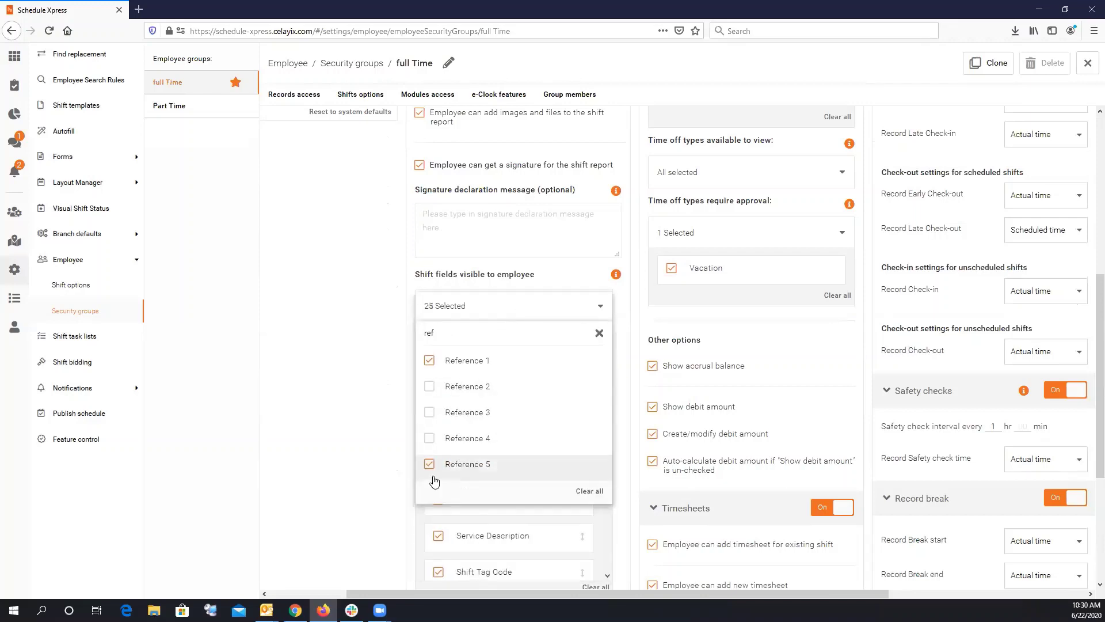
{"action": "left_click", "coordinate": [378, 415]}
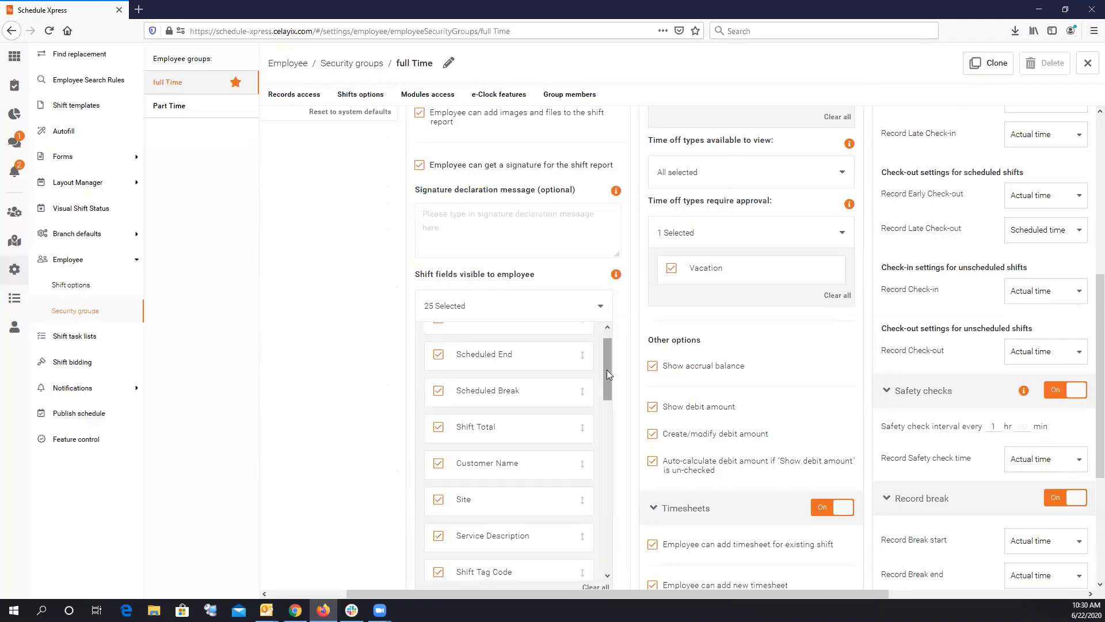
{"action": "mouse_move", "coordinate": [607, 370]}
{"action": "left_mouse_down"}
{"action": "mouse_move", "coordinate": [608, 569]}
{"action": "mouse_move", "coordinate": [599, 355]}
{"action": "left_mouse_up"}
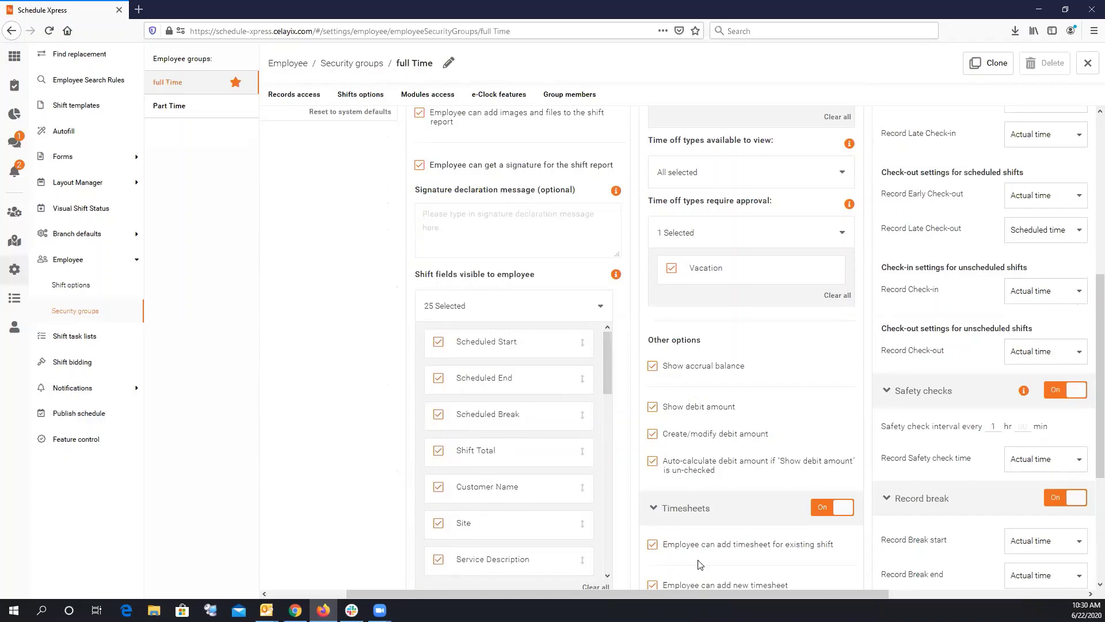
{"action": "left_click_drag", "start_coordinate": [706, 592], "coordinate": [795, 593]}
Switch the full Time group's Timesheets toggle Off, leaving Time cards on.
{"action": "scroll", "coordinate": [707, 393], "scroll_direction": "up", "scroll_amount": 2}
{"action": "scroll", "coordinate": [707, 393], "scroll_direction": "up", "scroll_amount": 4}
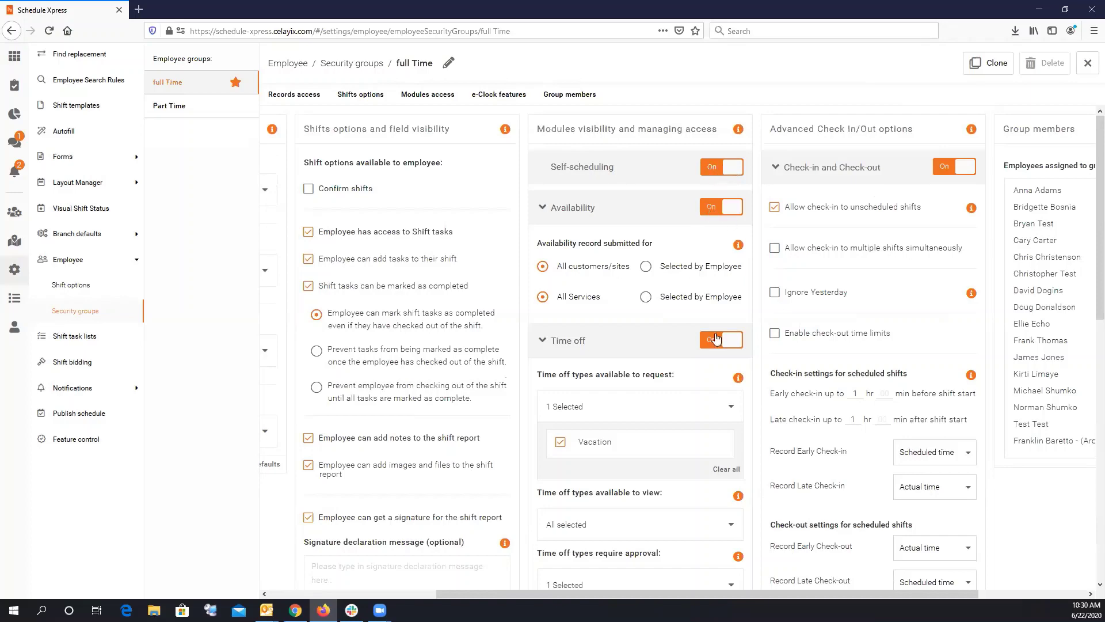
{"action": "scroll", "coordinate": [681, 397], "scroll_direction": "down", "scroll_amount": 3}
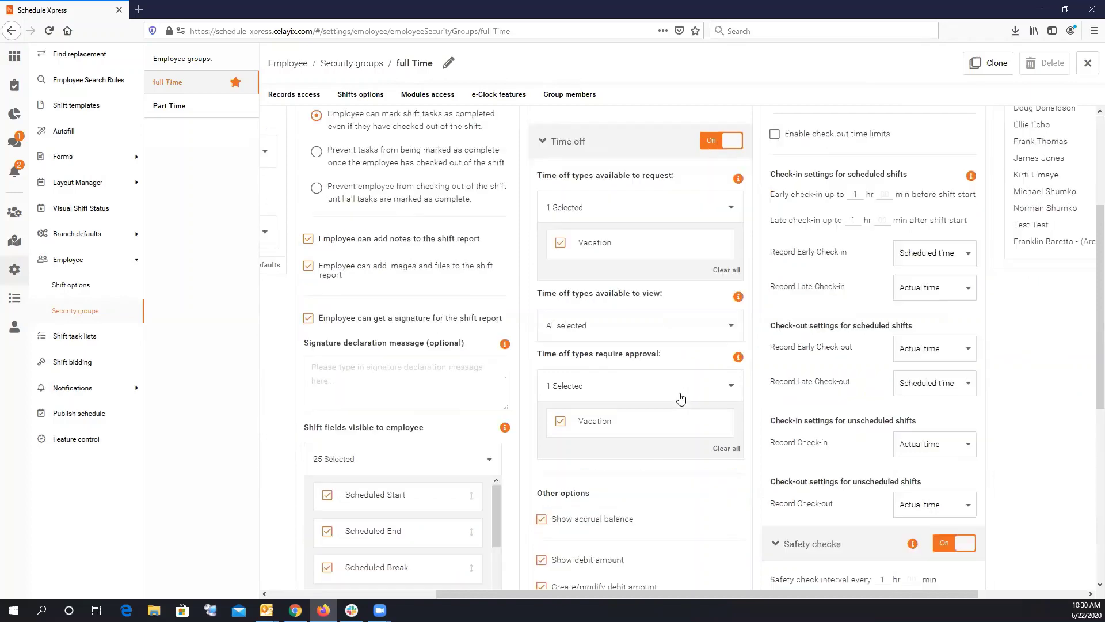
{"action": "scroll", "coordinate": [678, 360], "scroll_direction": "down", "scroll_amount": 2}
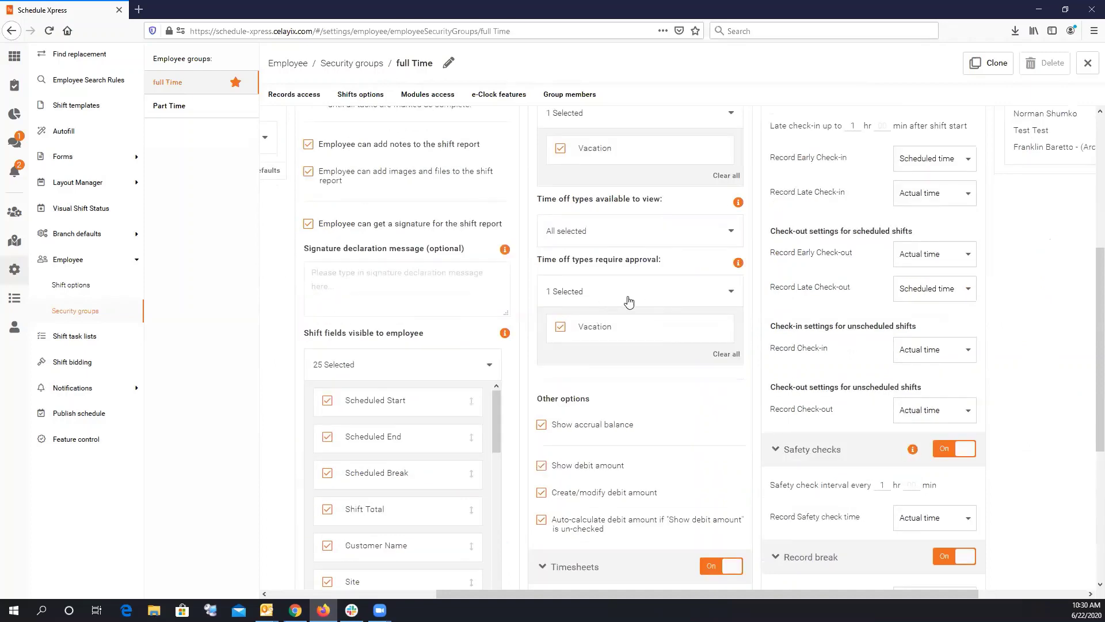
{"action": "scroll", "coordinate": [625, 299], "scroll_direction": "down", "scroll_amount": 4}
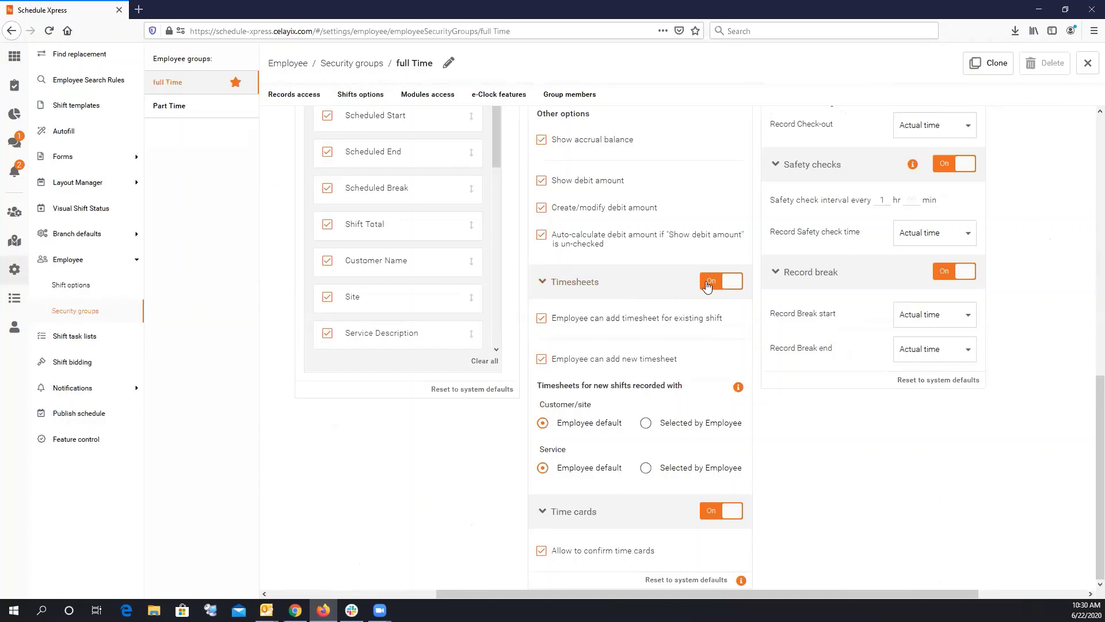
{"action": "left_click", "coordinate": [726, 287]}
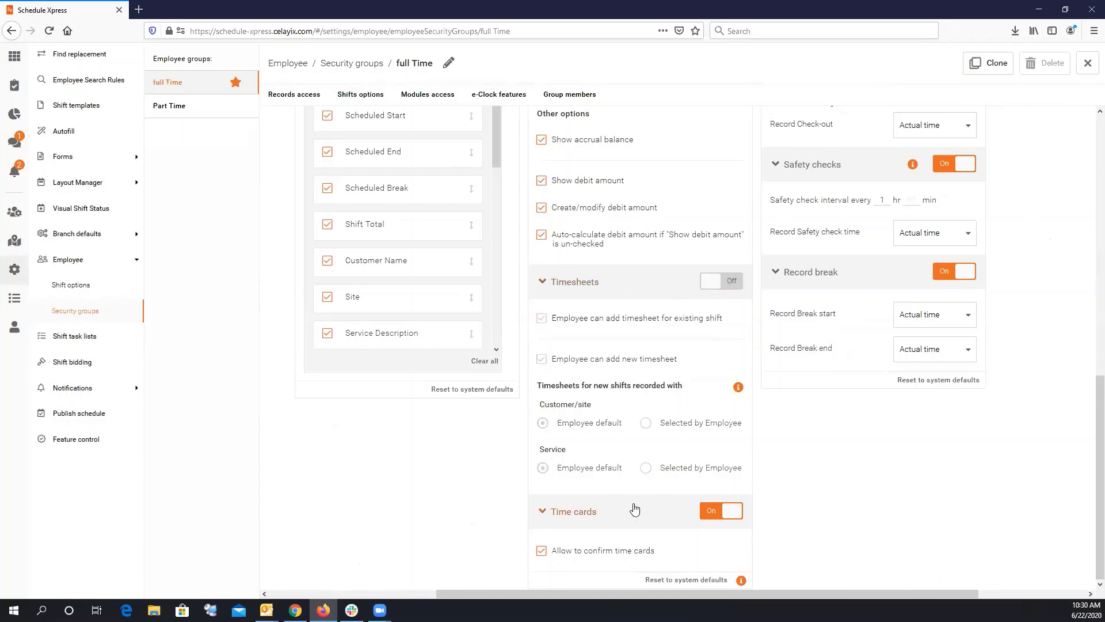
{"action": "scroll", "coordinate": [772, 459], "scroll_direction": "up", "scroll_amount": 8}
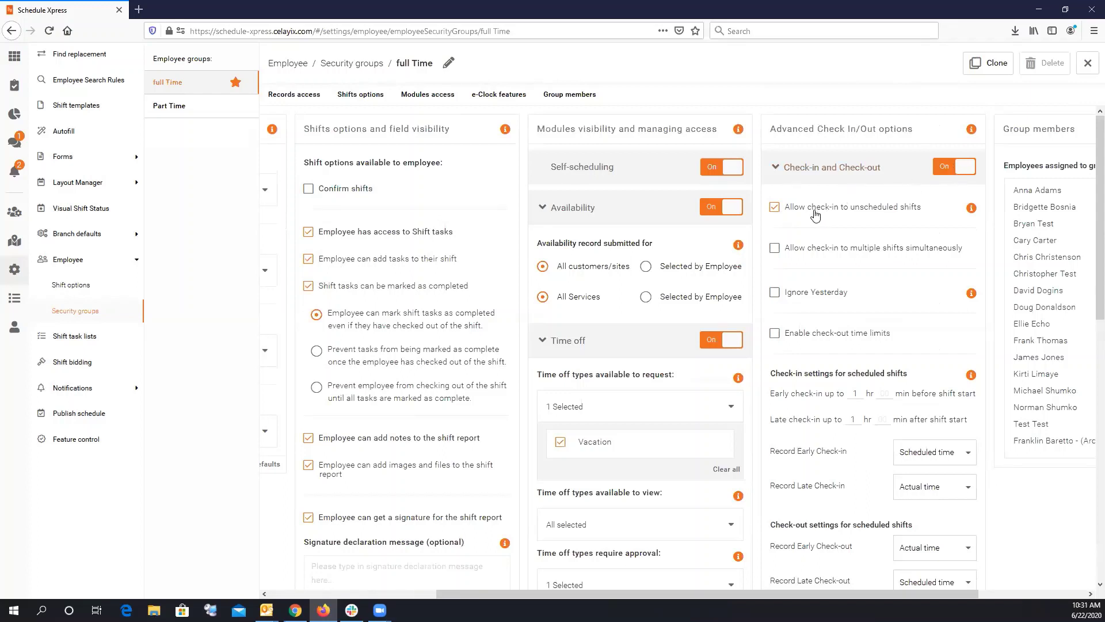
Set Late check-in hours to 3 and record early and late check-ins as Rounded time to nearest 15 min.
{"action": "scroll", "coordinate": [826, 236], "scroll_direction": "down", "scroll_amount": 3}
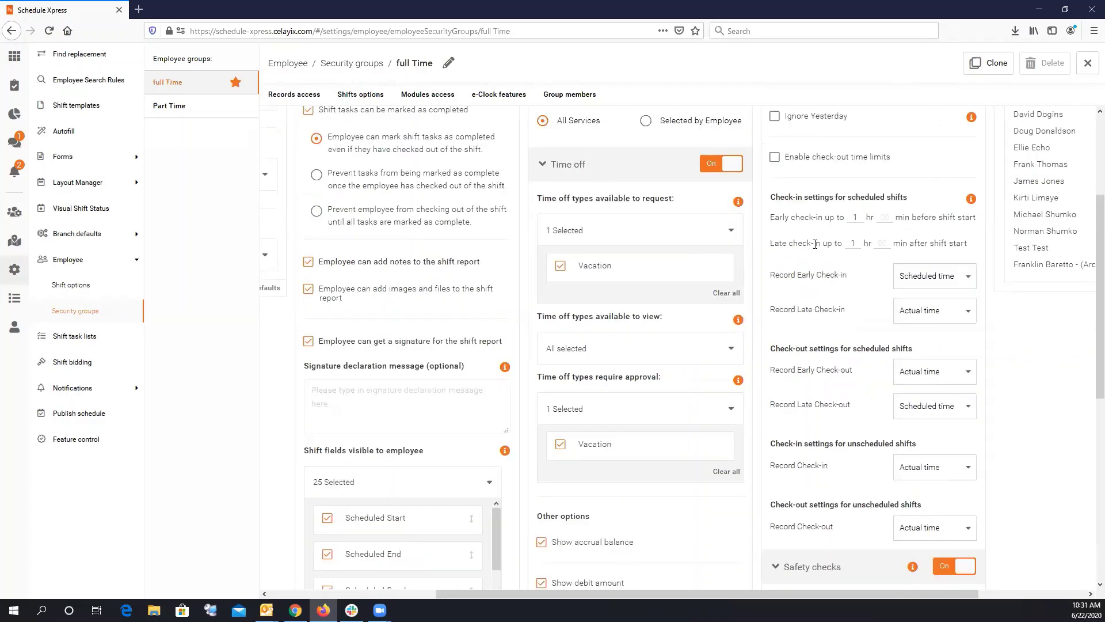
{"action": "left_click_drag", "start_coordinate": [860, 244], "coordinate": [841, 244]}
{"action": "type", "text": "3"}
{"action": "left_click", "coordinate": [921, 277]}
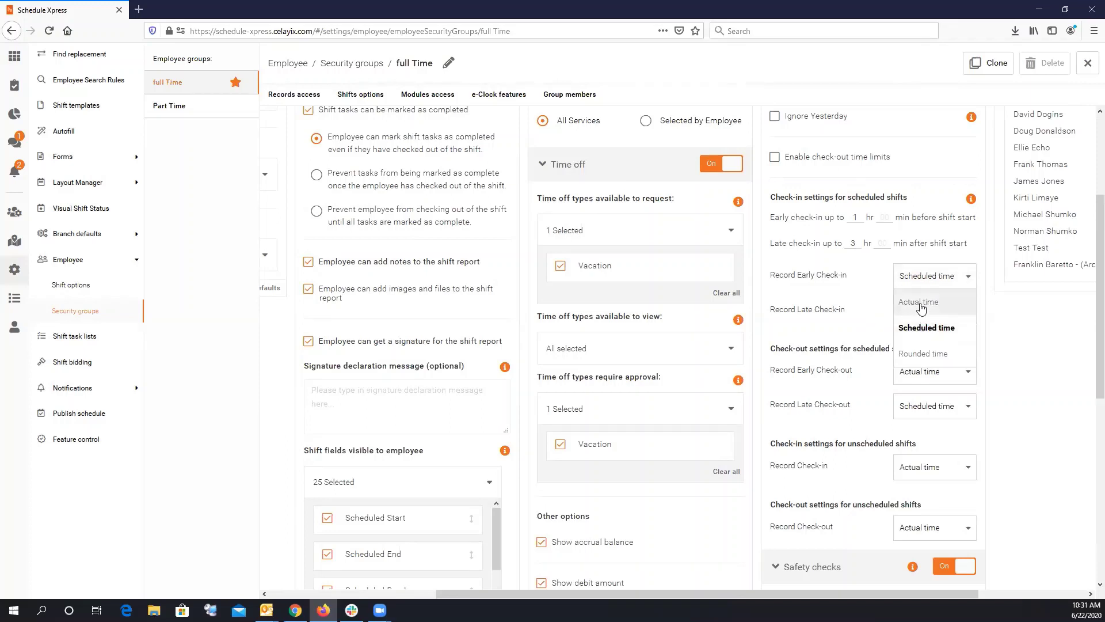
{"action": "left_click", "coordinate": [928, 355]}
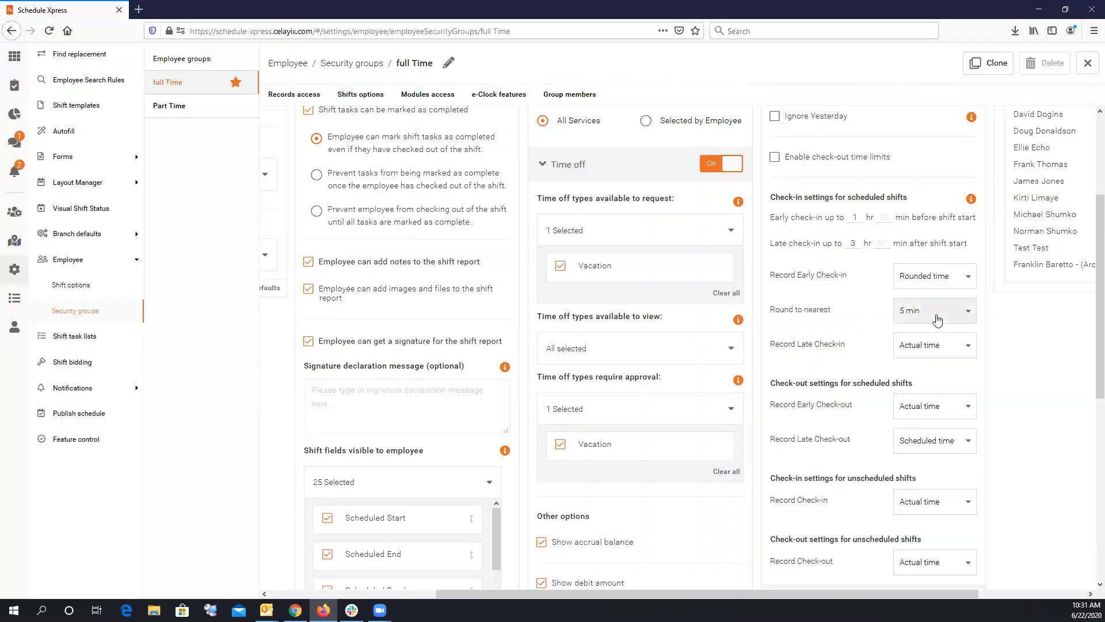
{"action": "left_click", "coordinate": [937, 320]}
{"action": "left_click", "coordinate": [915, 366]}
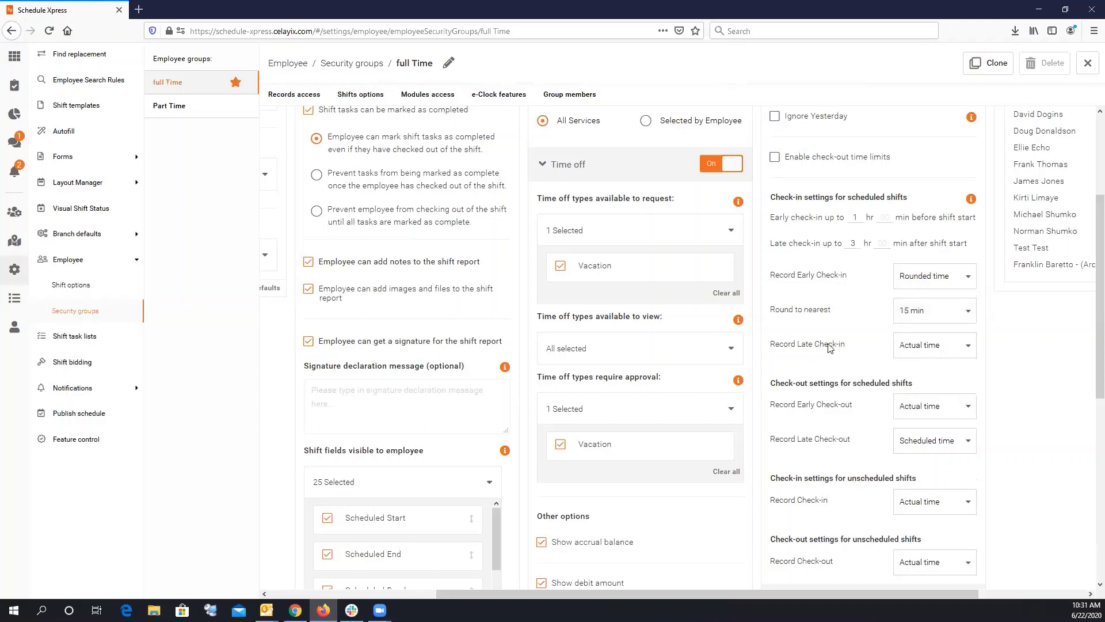
{"action": "left_click", "coordinate": [934, 348]}
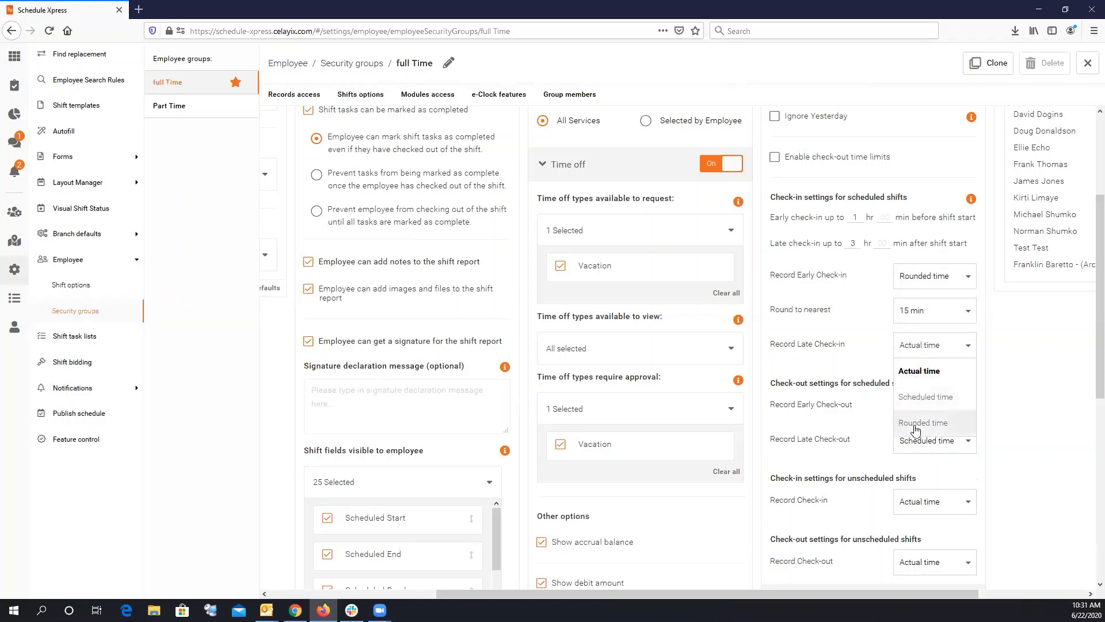
{"action": "left_click", "coordinate": [916, 425]}
{"action": "left_click", "coordinate": [918, 383]}
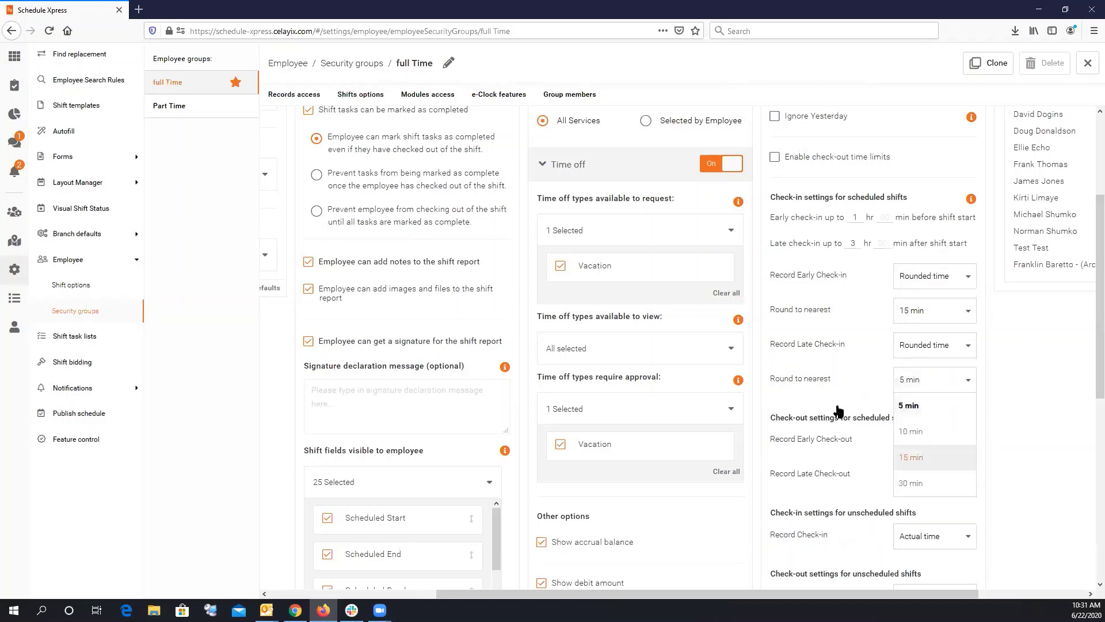
{"action": "left_click", "coordinate": [911, 457]}
Keep early check-out recorded as actual time and late check-out as scheduled time.
{"action": "scroll", "coordinate": [820, 263], "scroll_direction": "down", "scroll_amount": 3}
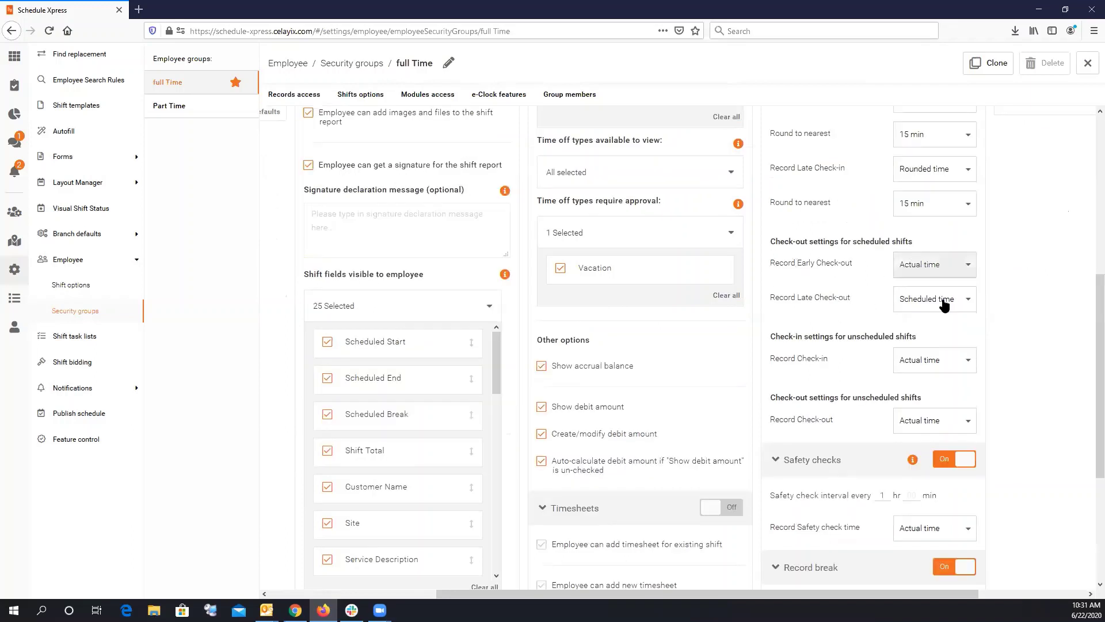
{"action": "left_click", "coordinate": [938, 270]}
{"action": "left_click", "coordinate": [902, 297]}
{"action": "left_click", "coordinate": [928, 271]}
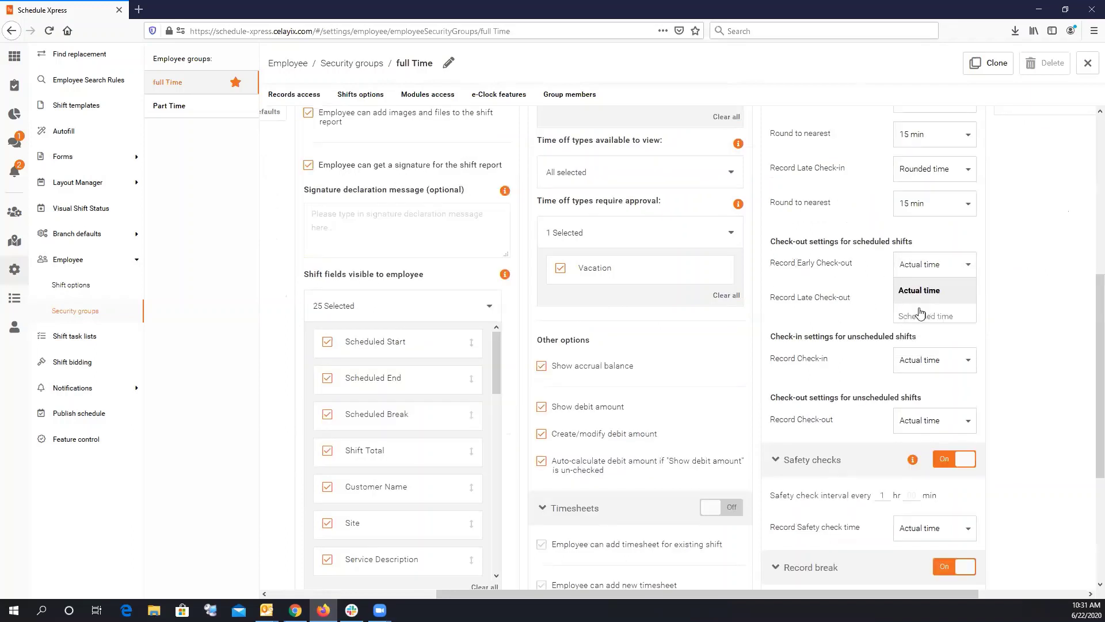
{"action": "left_click", "coordinate": [921, 308]}
{"action": "left_click", "coordinate": [928, 345]}
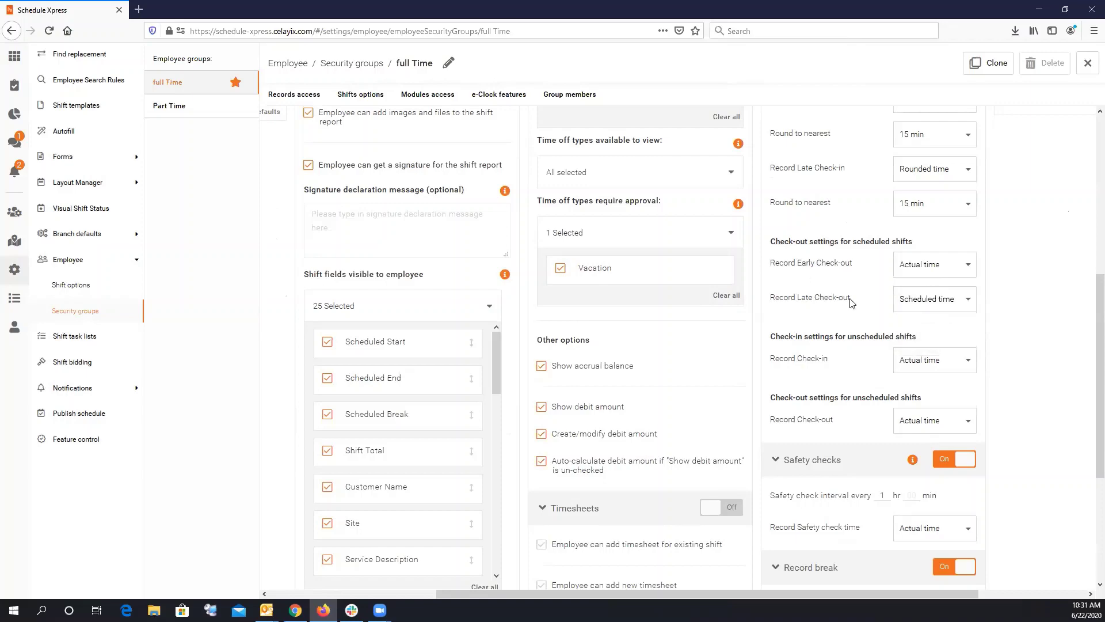
{"action": "scroll", "coordinate": [852, 303], "scroll_direction": "down", "scroll_amount": 4}
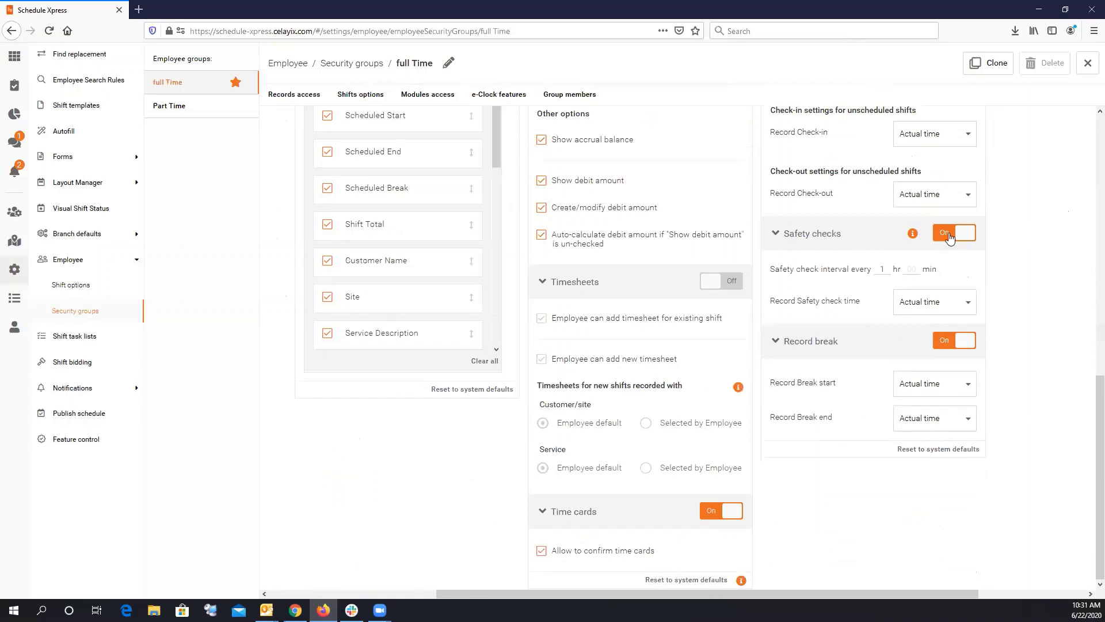
Switch Record break Off for full Time and scroll to its Group members panel.
{"action": "left_click", "coordinate": [881, 268]}
{"action": "left_click", "coordinate": [943, 344]}
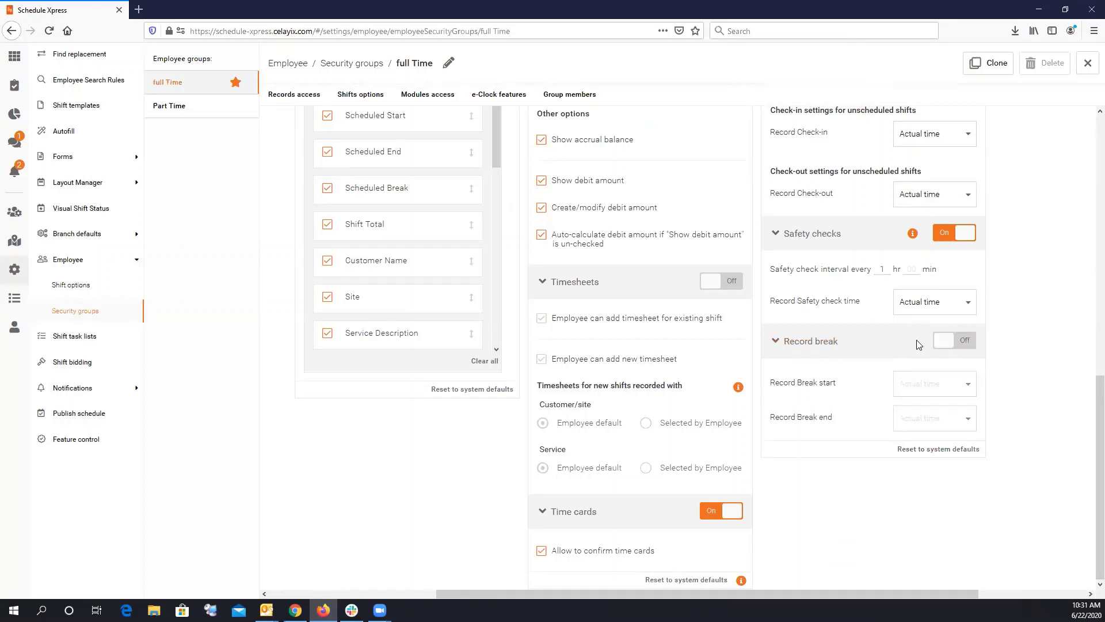
{"action": "left_click", "coordinate": [924, 397]}
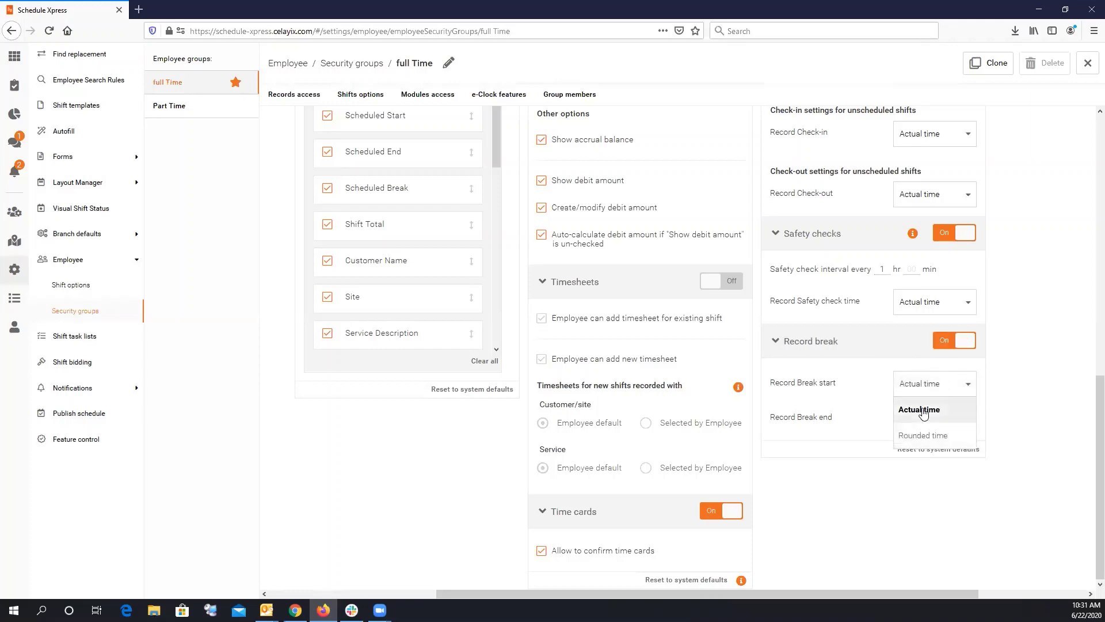
{"action": "left_click", "coordinate": [888, 380]}
{"action": "left_click", "coordinate": [941, 347]}
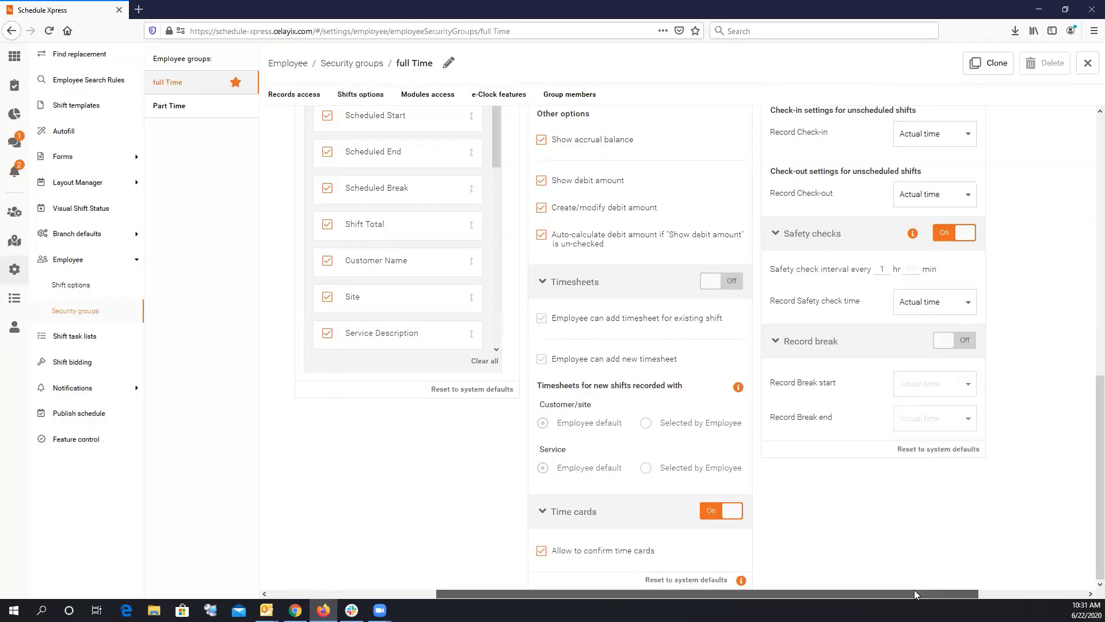
{"action": "left_click_drag", "start_coordinate": [914, 589], "coordinate": [1022, 592]}
{"action": "left_click_drag", "start_coordinate": [1091, 487], "coordinate": [1088, 198]}
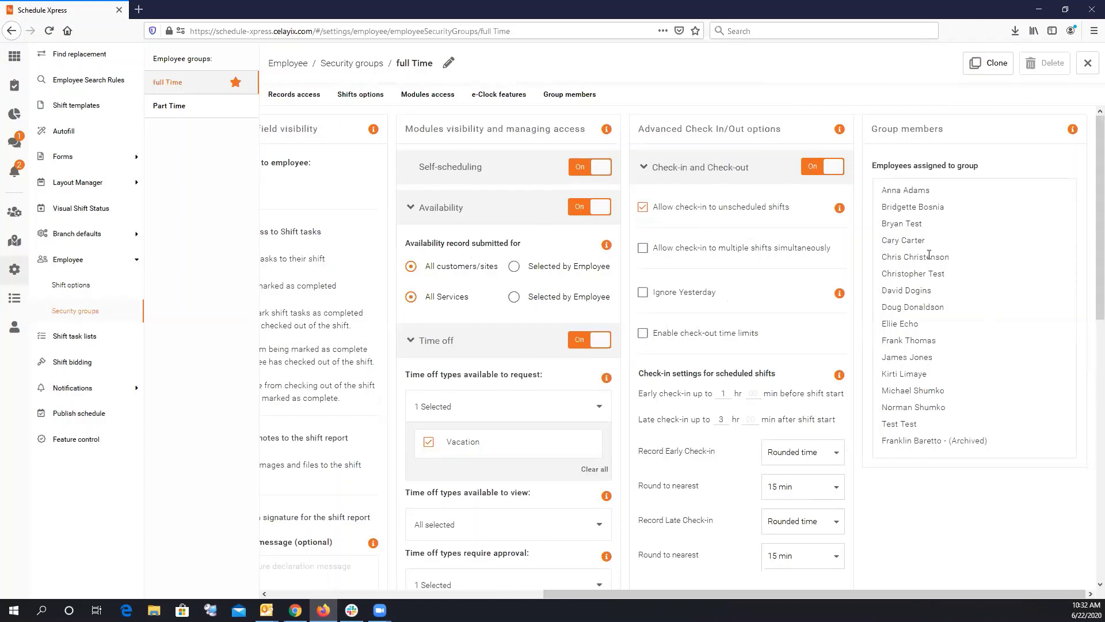
Change the first employee's Security group to Part Time, save, and return to Manage employees.
{"action": "left_click", "coordinate": [190, 108]}
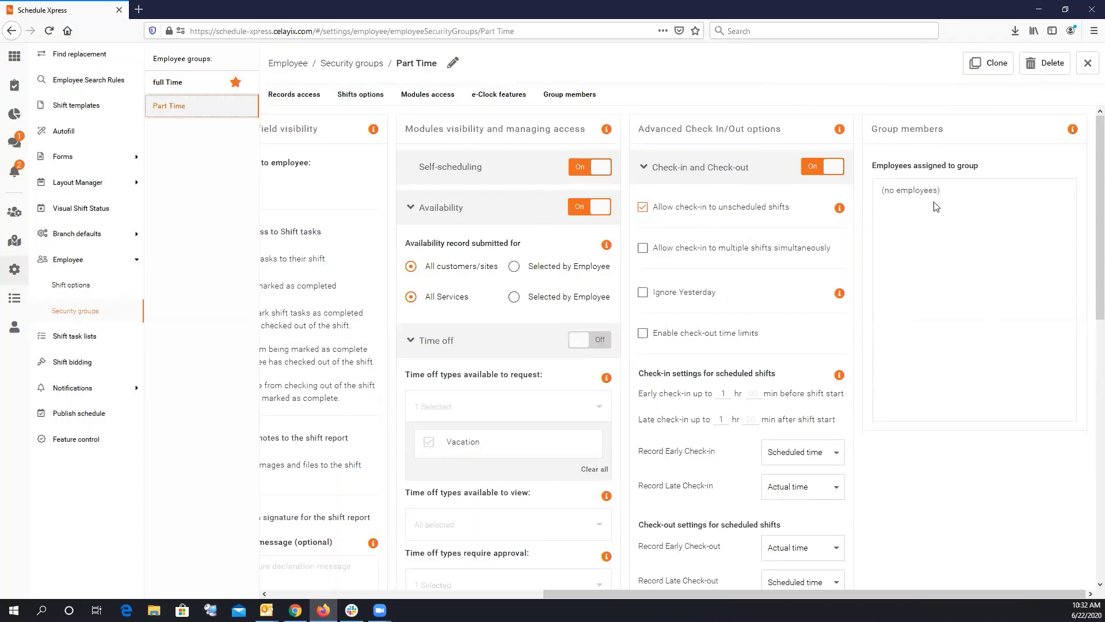
{"action": "left_click", "coordinate": [1088, 64]}
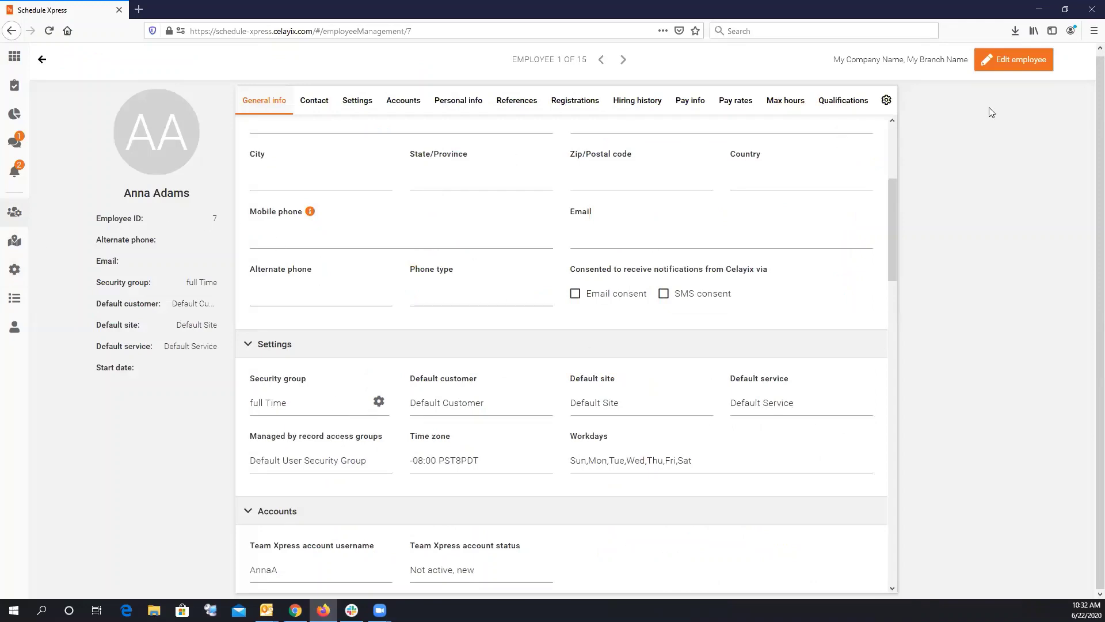
{"action": "left_click", "coordinate": [1013, 63]}
{"action": "left_click", "coordinate": [320, 405]}
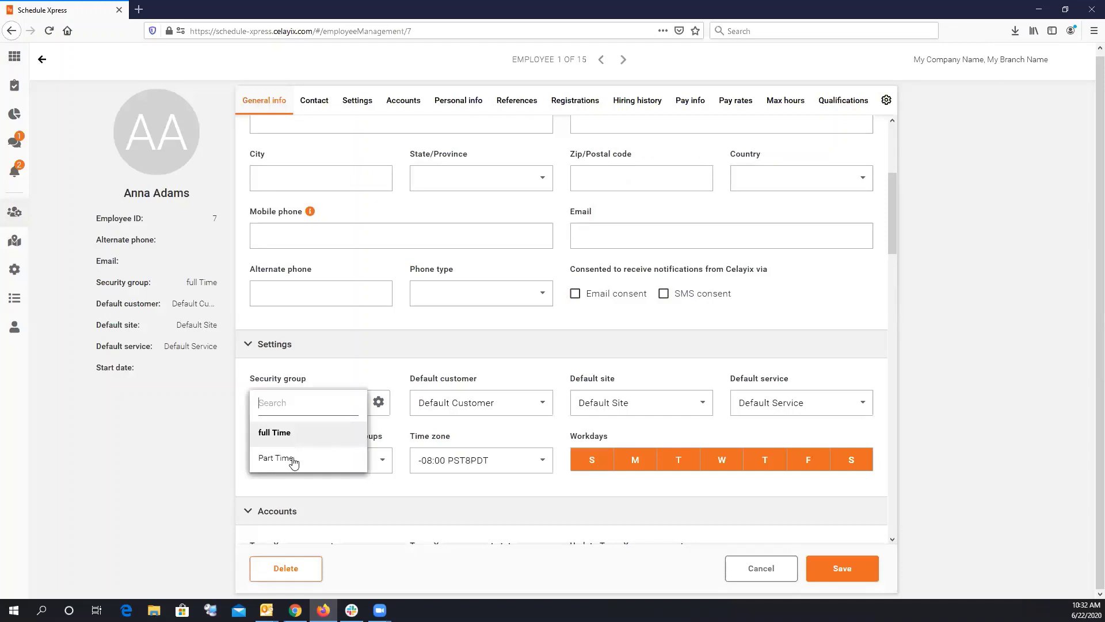
{"action": "left_click", "coordinate": [288, 458]}
{"action": "left_click", "coordinate": [837, 571]}
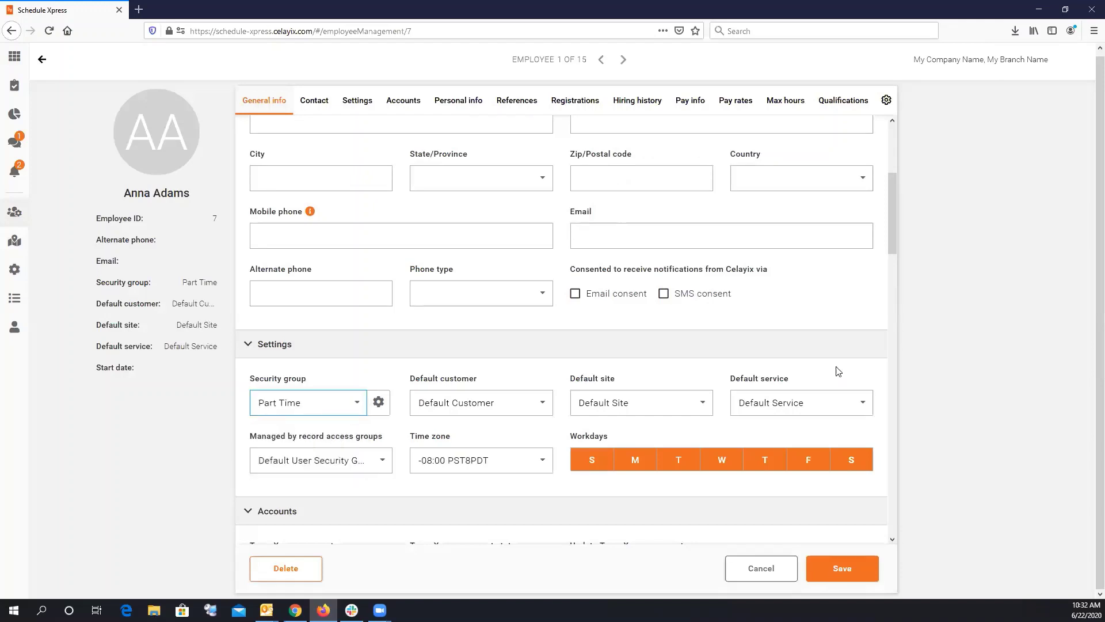
{"action": "left_click", "coordinate": [838, 562]}
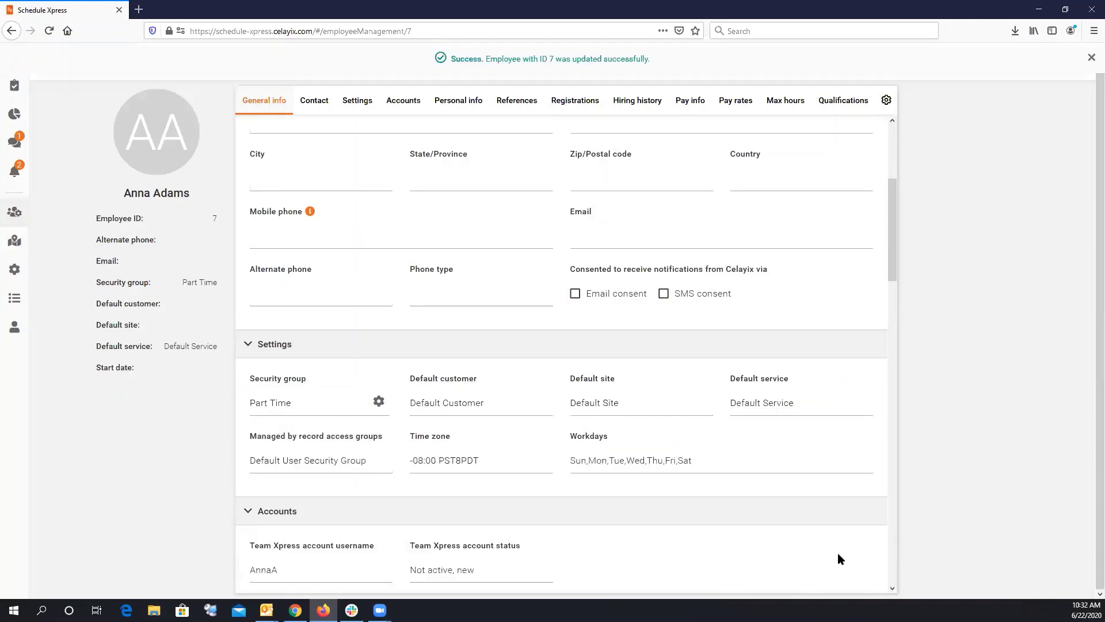
{"action": "left_click", "coordinate": [1092, 59]}
{"action": "left_click", "coordinate": [51, 62]}
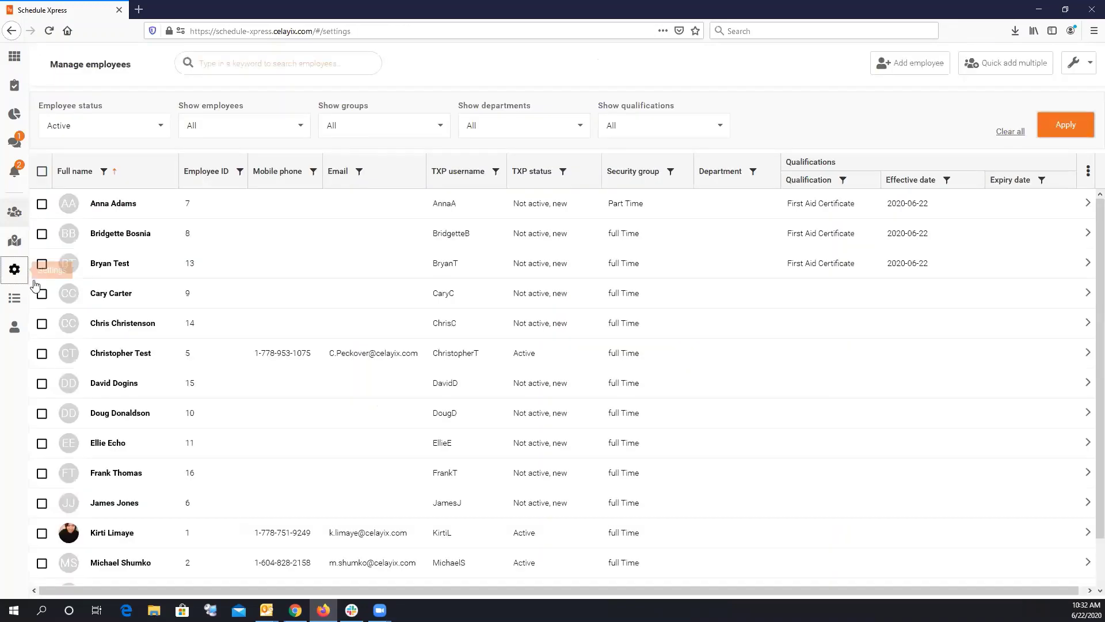
Open the Part Time security group and scroll across to view its group members.
{"action": "left_click", "coordinate": [15, 269]}
{"action": "left_click", "coordinate": [84, 264]}
{"action": "left_click", "coordinate": [151, 314]}
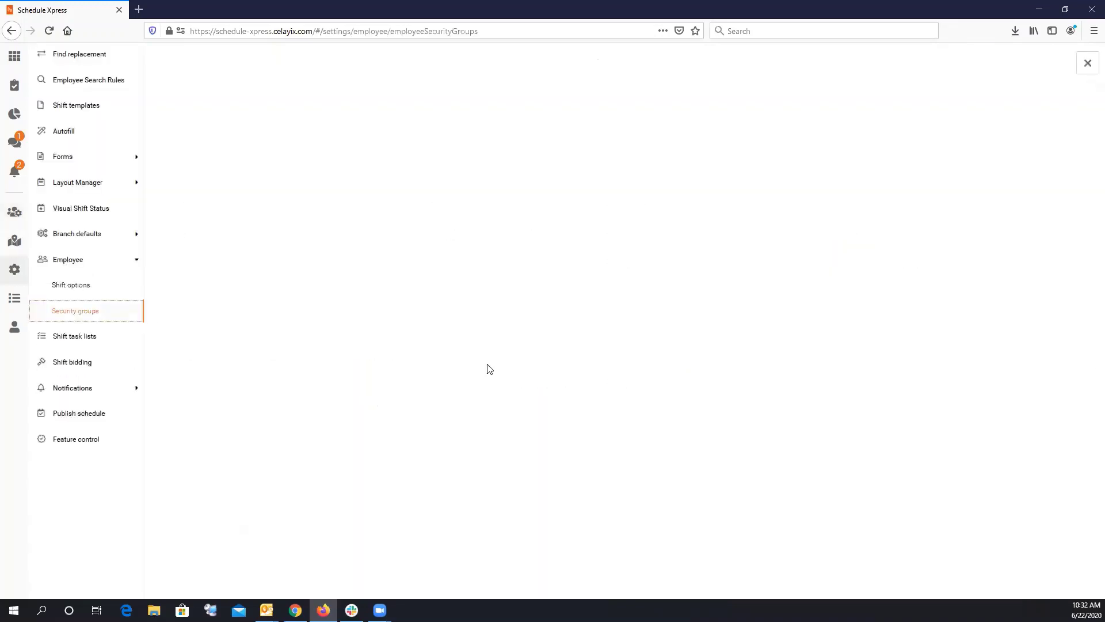
{"action": "left_click", "coordinate": [193, 109]}
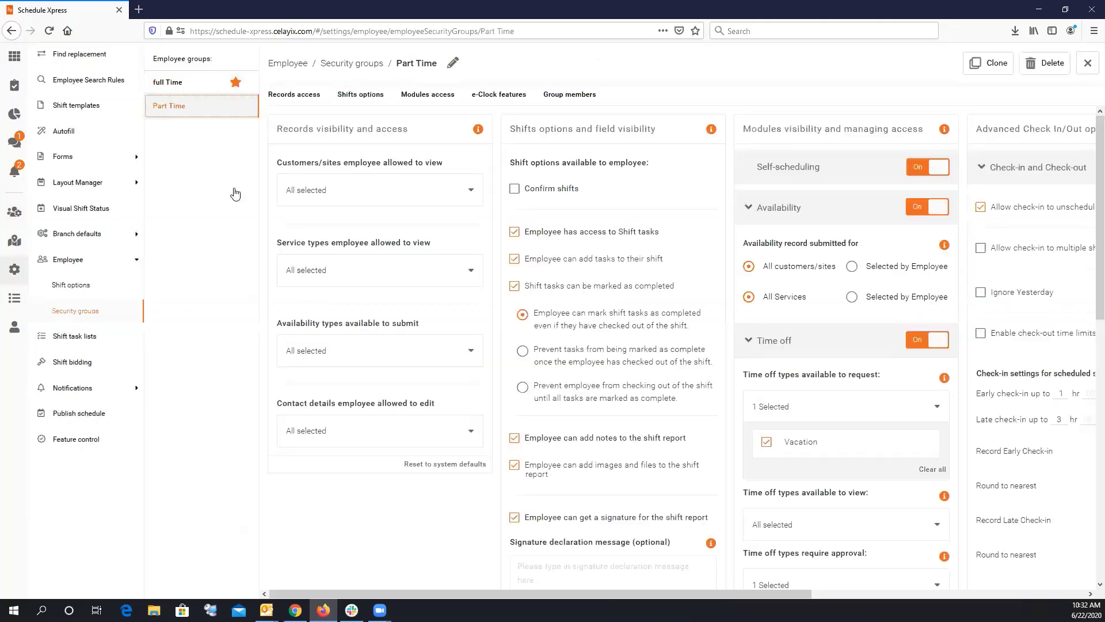
{"action": "left_click_drag", "start_coordinate": [637, 593], "coordinate": [915, 602]}
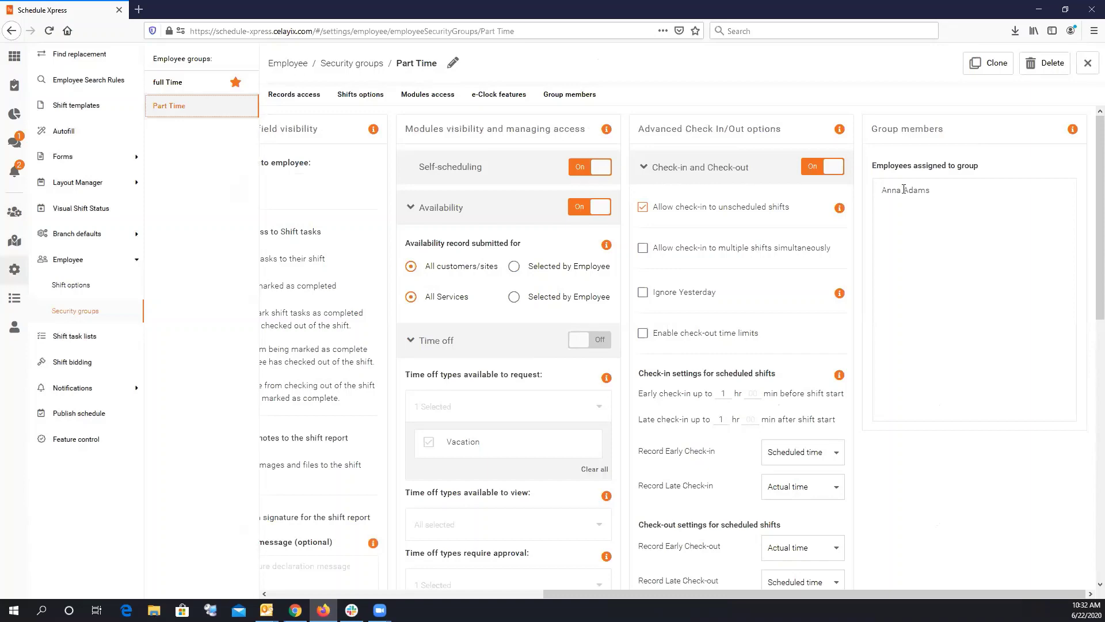
{"action": "left_click_drag", "start_coordinate": [683, 592], "coordinate": [367, 569]}
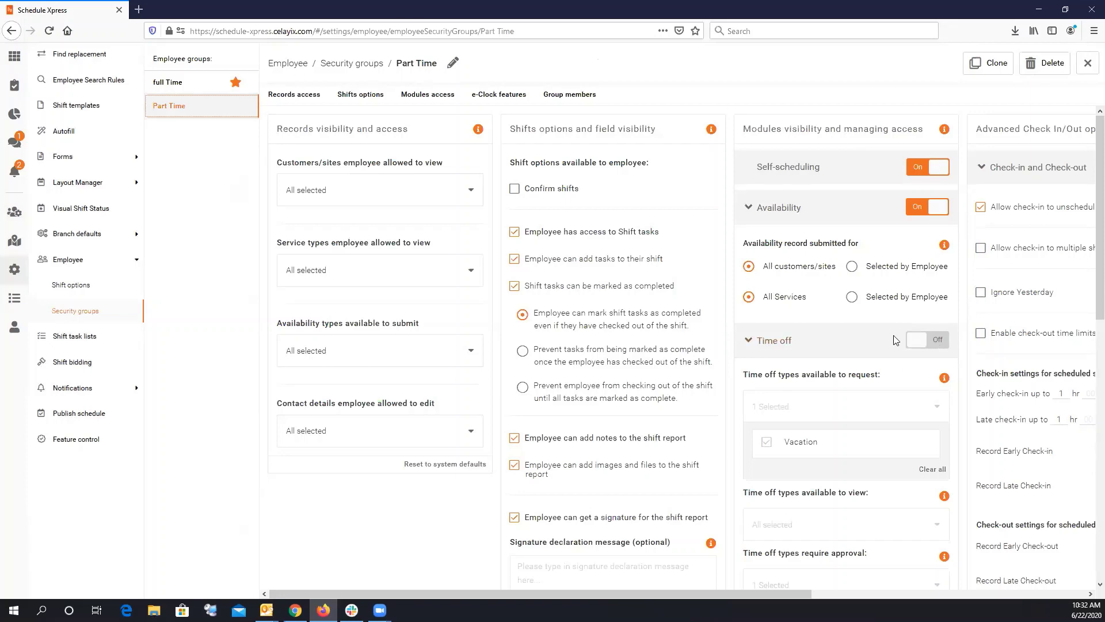
{"action": "scroll", "coordinate": [894, 342], "scroll_direction": "down", "scroll_amount": 10}
{"action": "scroll", "coordinate": [892, 344], "scroll_direction": "up", "scroll_amount": 10}
Switch 'Employees can drop shift' to Yes in Employee Shift options, then show the weekly schedule.
{"action": "left_click", "coordinate": [135, 286]}
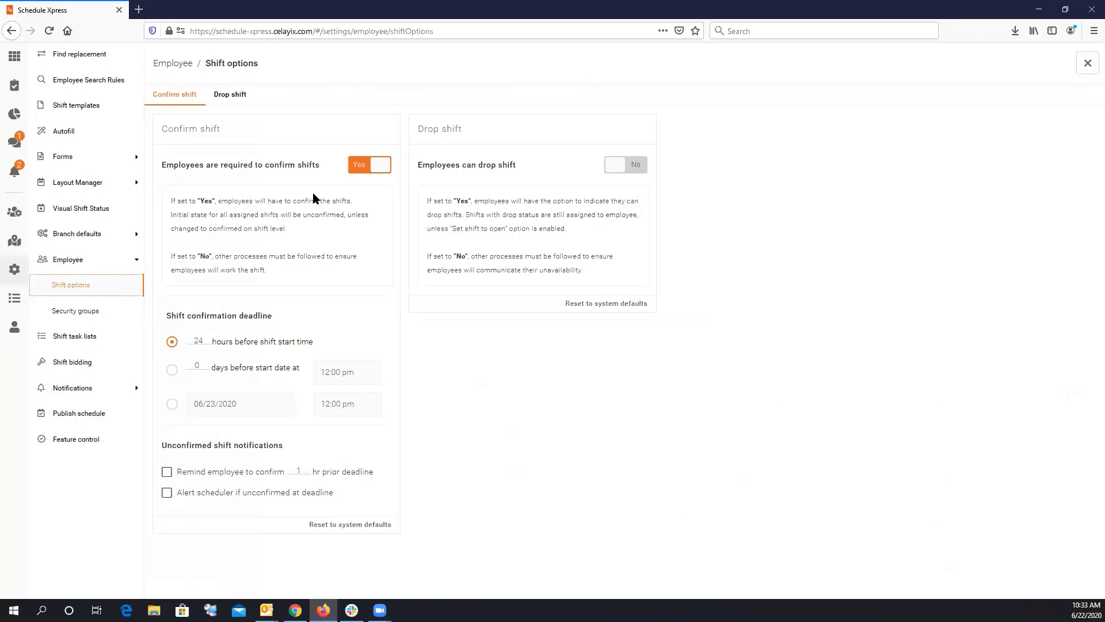
{"action": "left_click", "coordinate": [635, 164]}
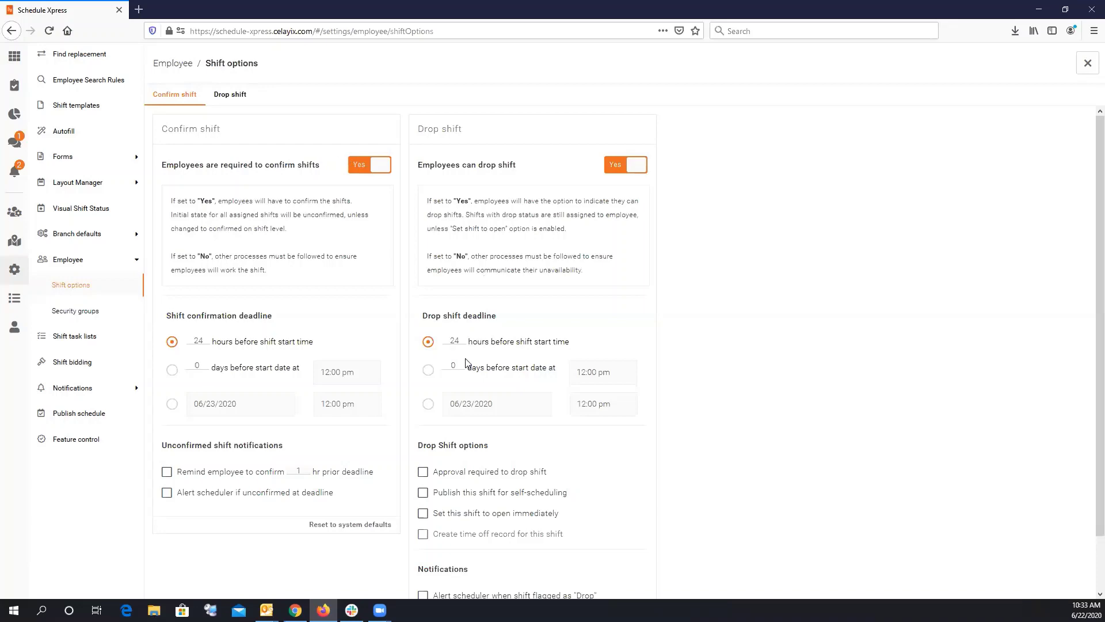
{"action": "scroll", "coordinate": [469, 363], "scroll_direction": "down", "scroll_amount": 2}
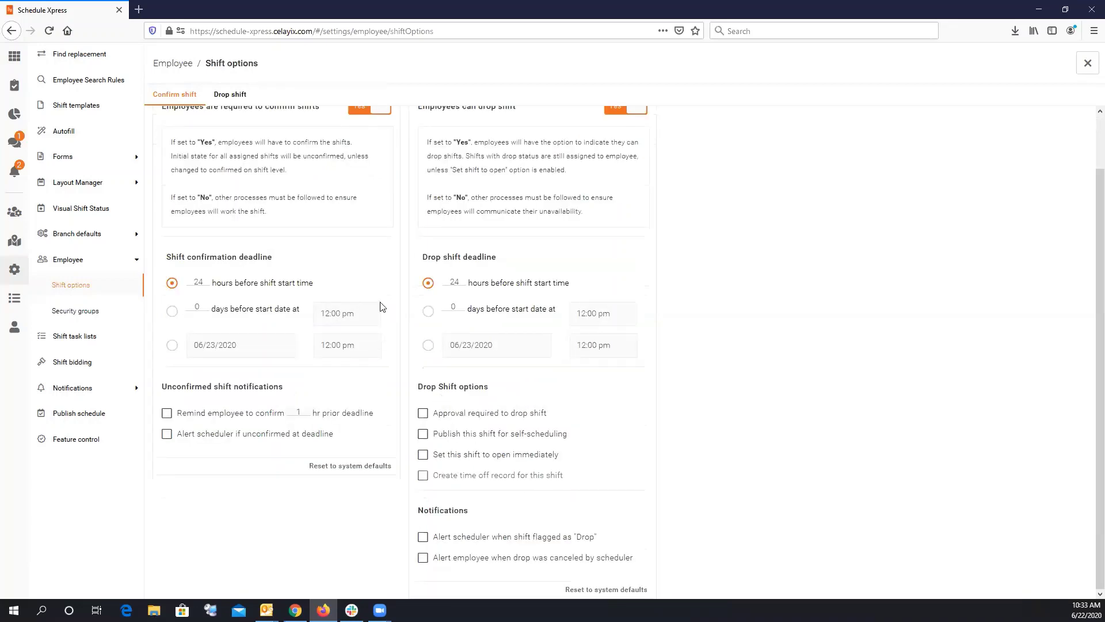
{"action": "scroll", "coordinate": [380, 306], "scroll_direction": "up", "scroll_amount": 2}
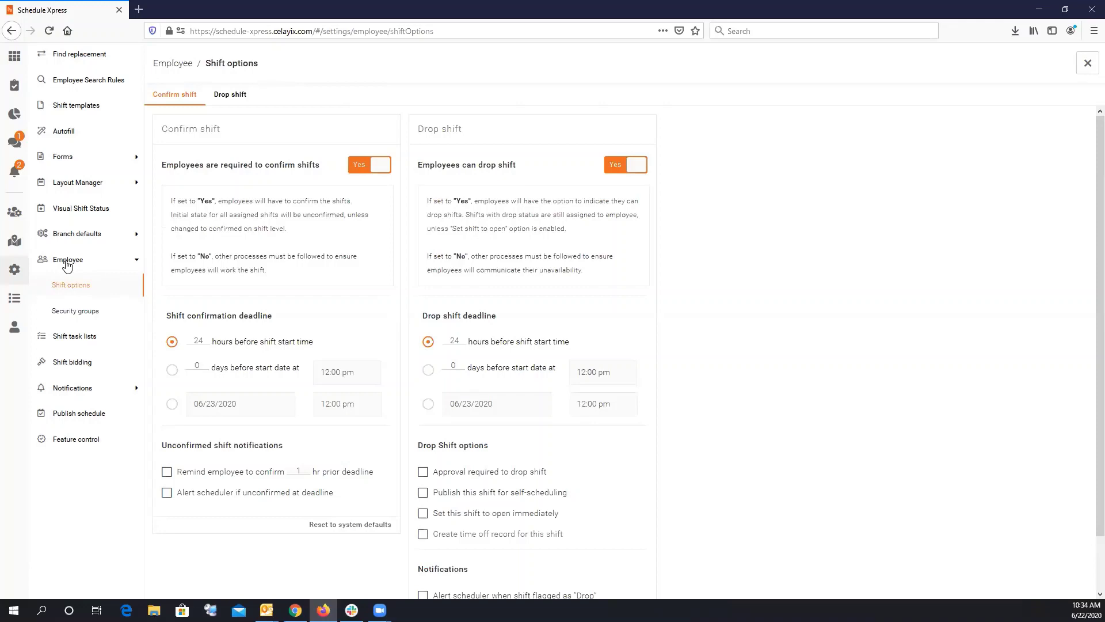
{"action": "left_click", "coordinate": [67, 262]}
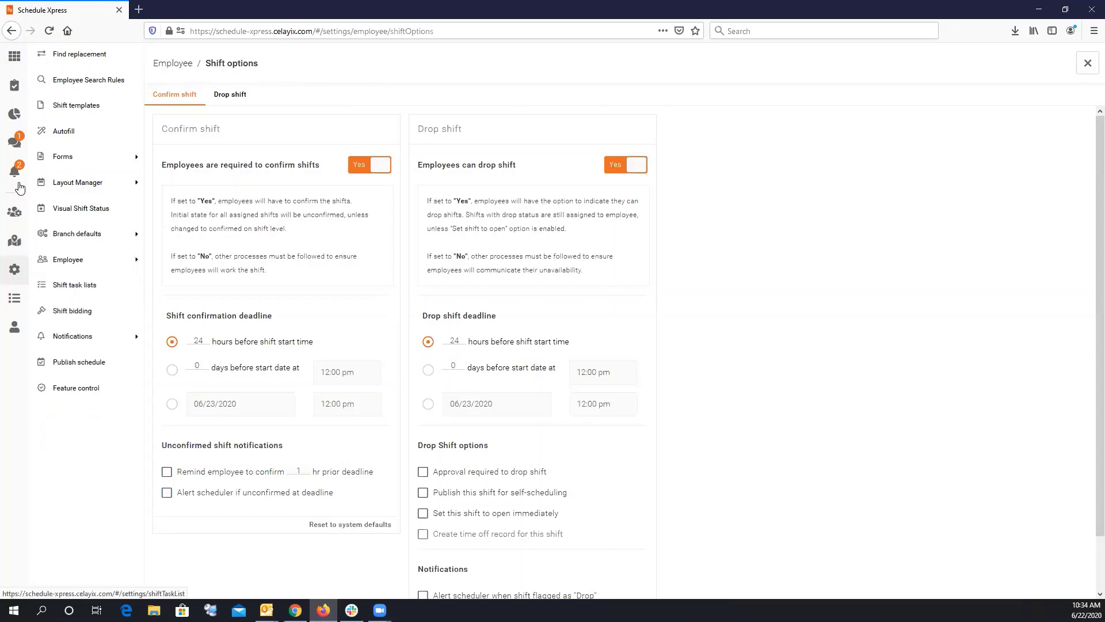
{"action": "left_click", "coordinate": [15, 56]}
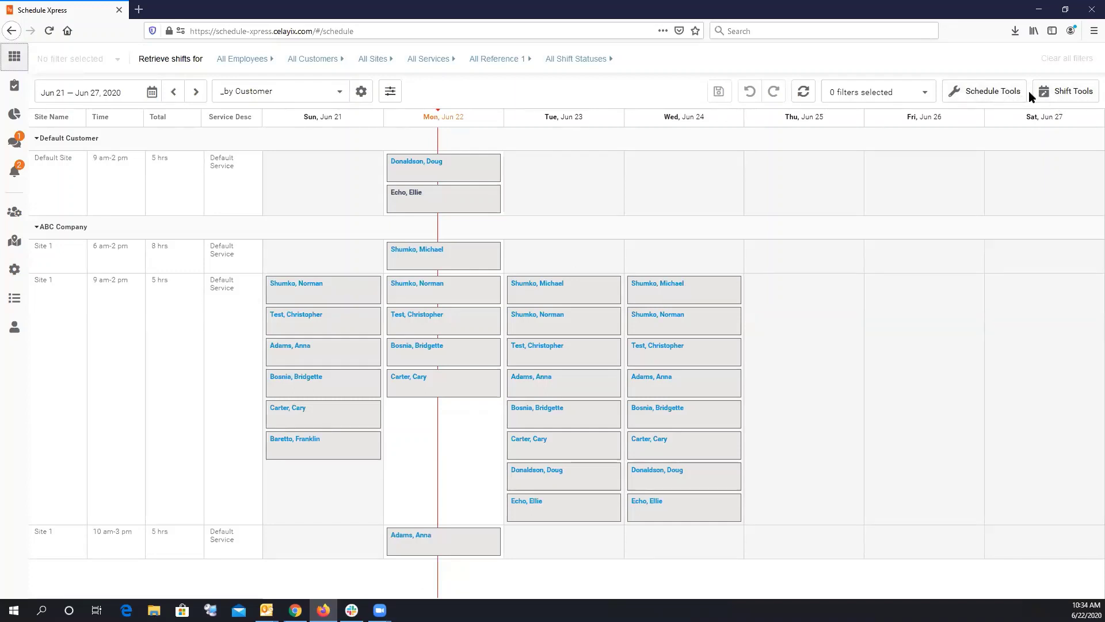
Start a new shift via Shift Tools > Add shift and look over its customer and employee fields.
{"action": "left_click", "coordinate": [1046, 98]}
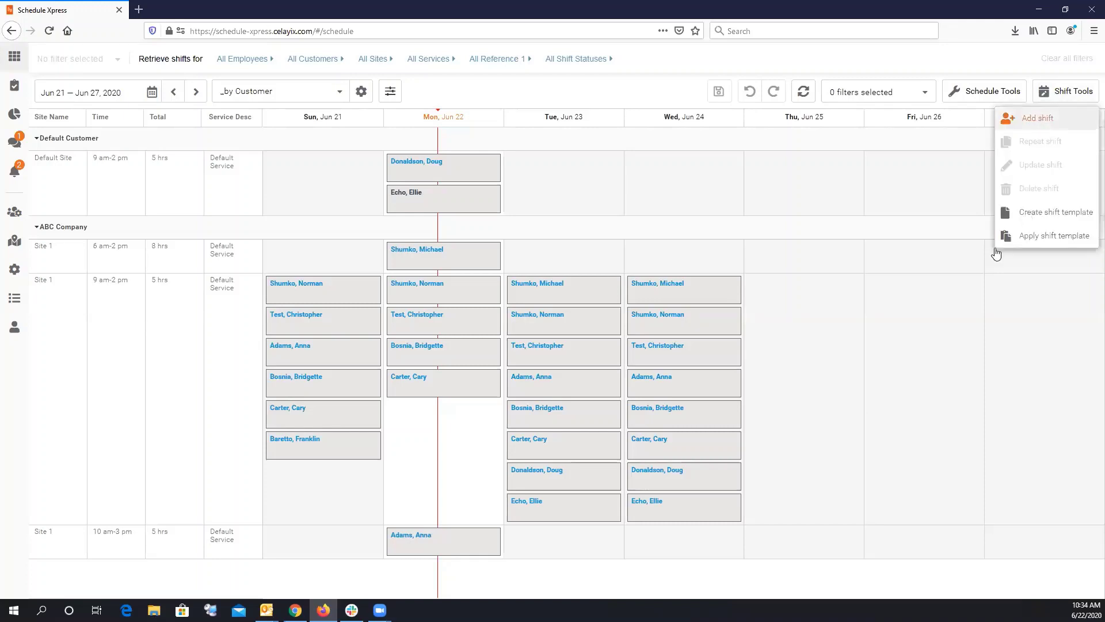
{"action": "left_click", "coordinate": [1037, 117]}
{"action": "scroll", "coordinate": [1008, 303], "scroll_direction": "down", "scroll_amount": 2}
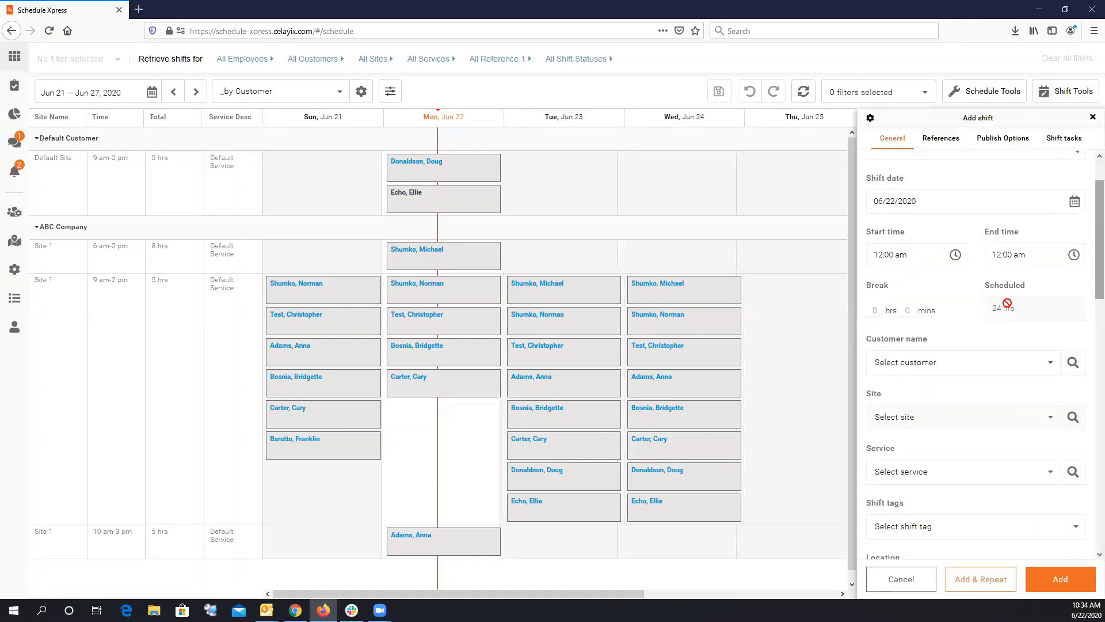
{"action": "left_click", "coordinate": [966, 367]}
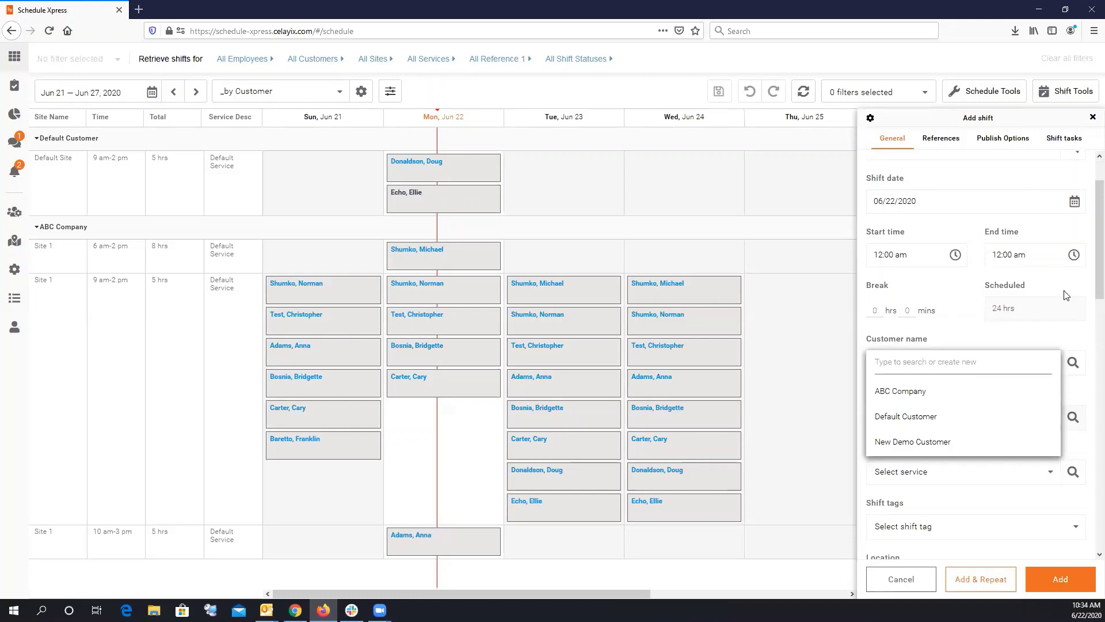
{"action": "left_click", "coordinate": [1090, 264]}
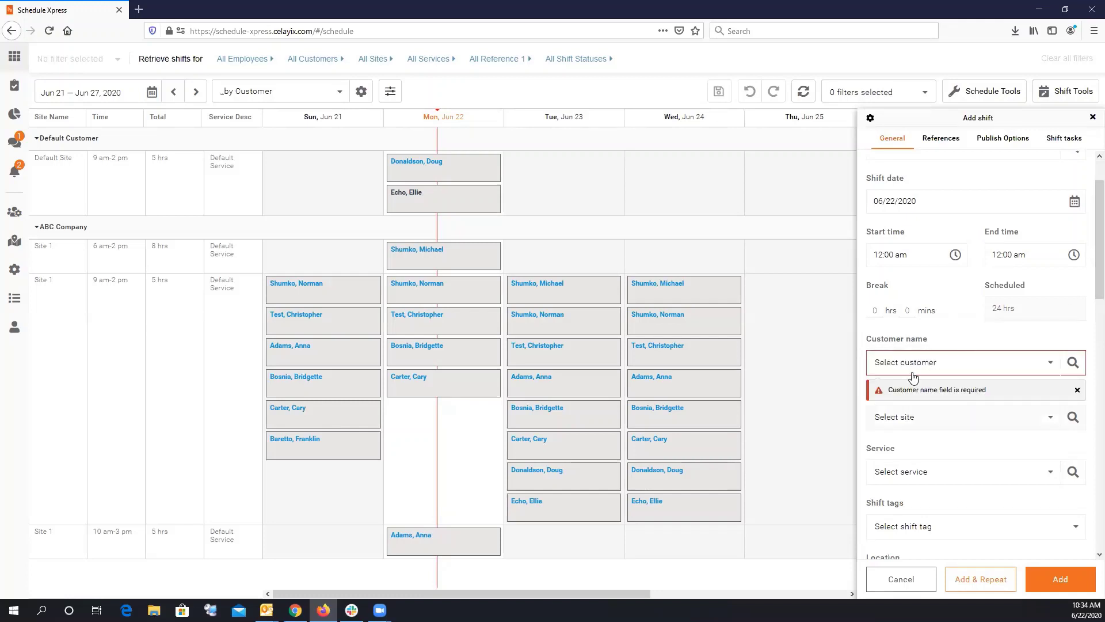
{"action": "scroll", "coordinate": [914, 368], "scroll_direction": "up", "scroll_amount": 2}
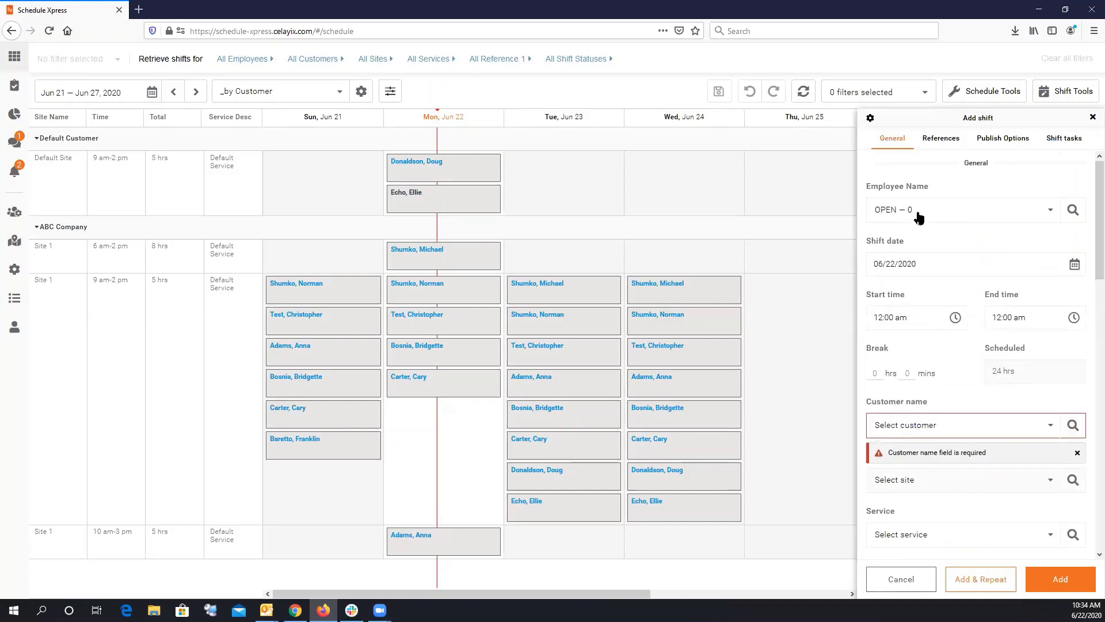
{"action": "left_click", "coordinate": [919, 215]}
{"action": "left_click", "coordinate": [918, 434]}
Create the new customer 'AZ Company' for the shift.
{"action": "left_click", "coordinate": [917, 432]}
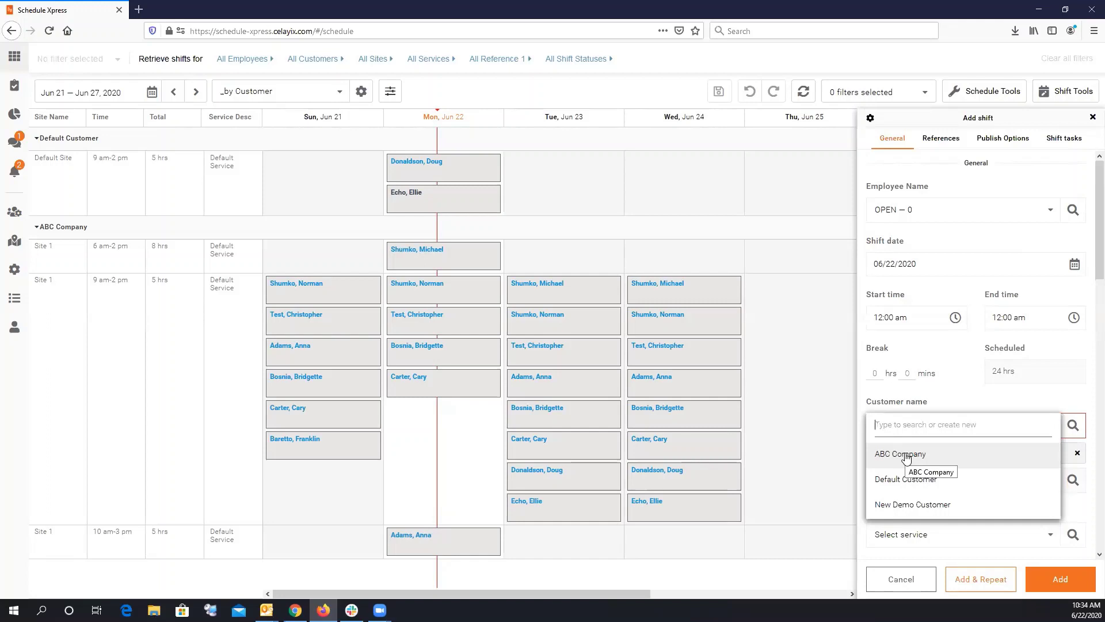
{"action": "type", "text": "AZ"}
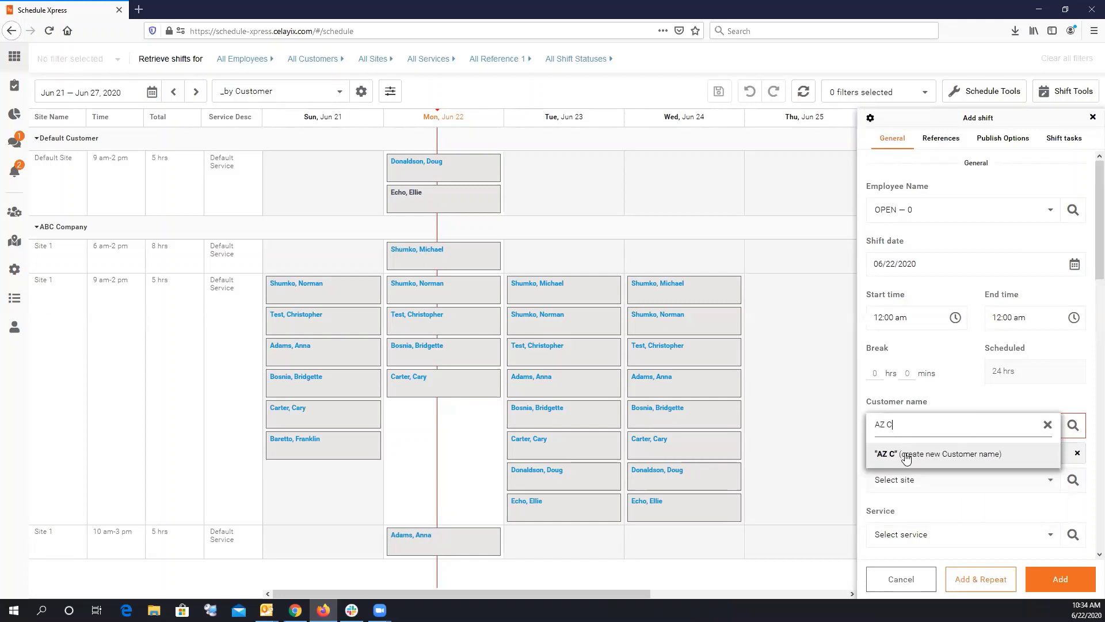
{"action": "type", "text": " Compabn"}
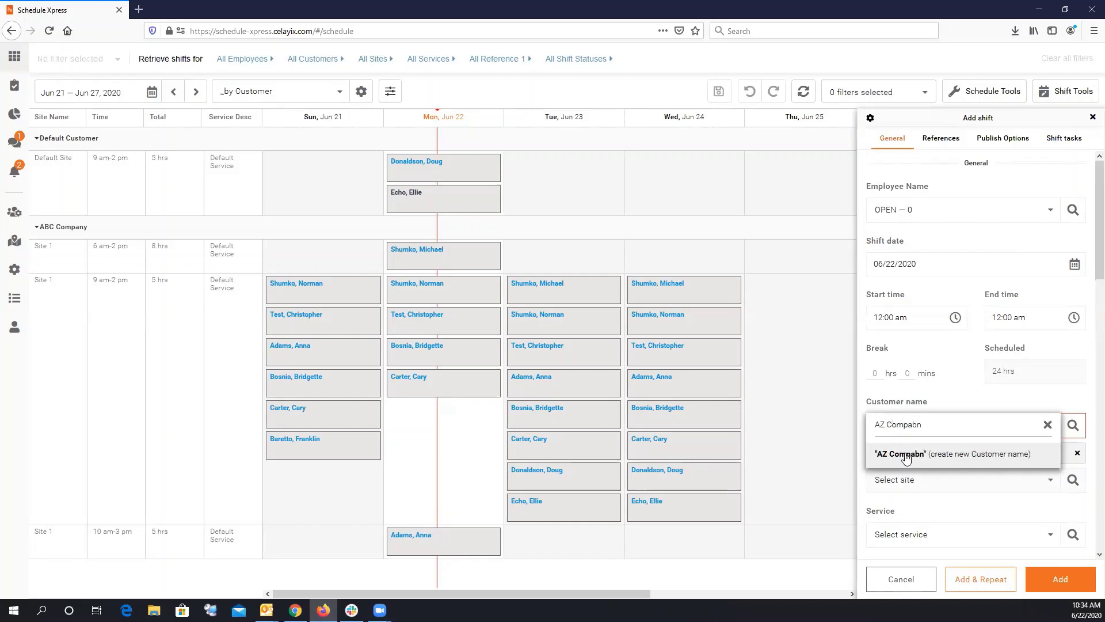
{"action": "key", "text": "BackSpace"}
{"action": "key", "text": "BackSpace"}
{"action": "type", "text": "ny"}
{"action": "left_click", "coordinate": [971, 455]}
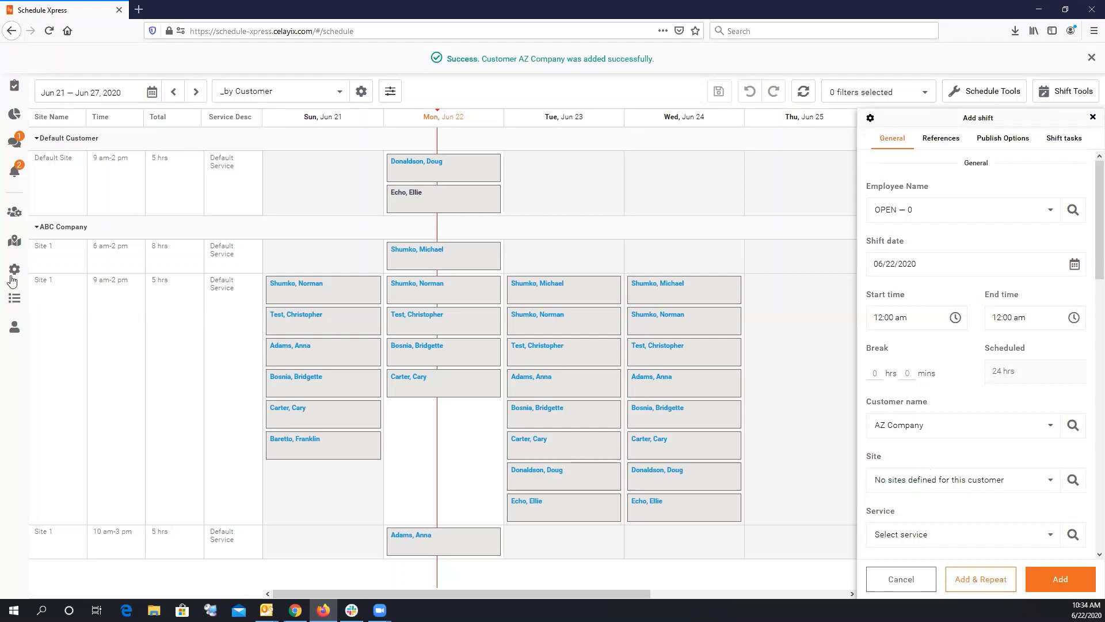
Create and assign the new site 'AZ SITE 1' to the shift.
{"action": "left_click", "coordinate": [908, 487]}
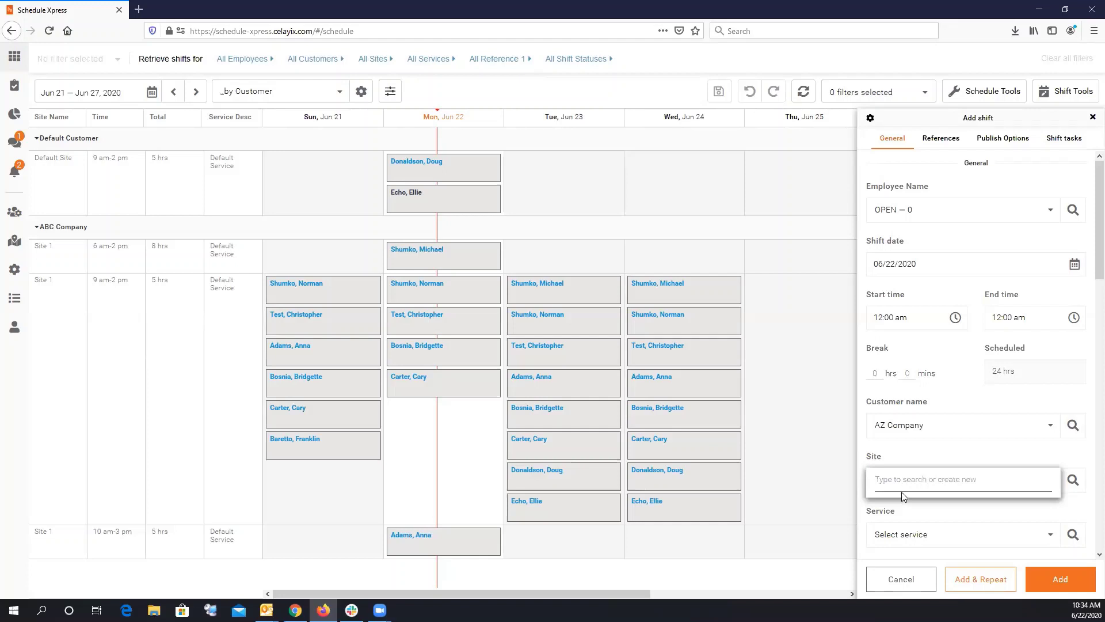
{"action": "type", "text": "AZ"}
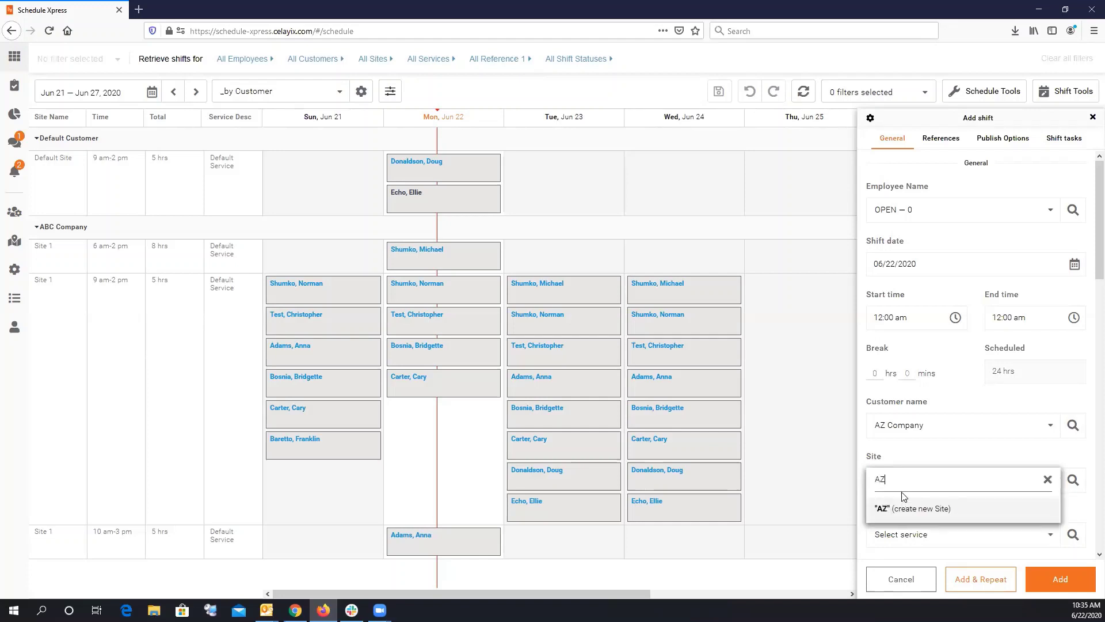
{"action": "type", "text": " SITE 1"}
{"action": "key", "text": "Return"}
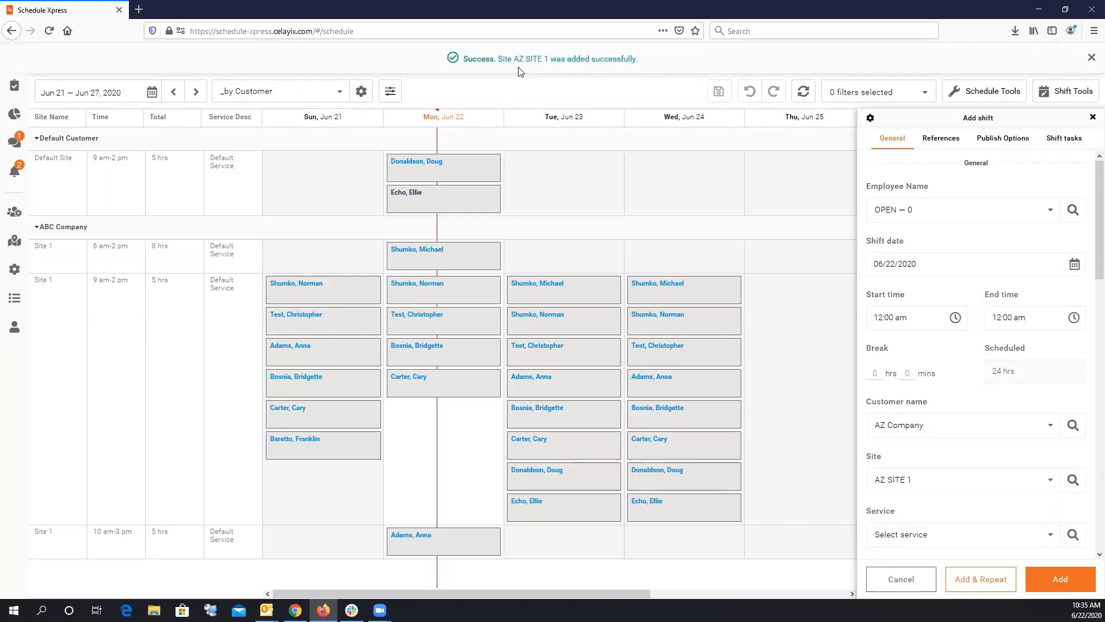
{"action": "left_click", "coordinate": [1089, 56]}
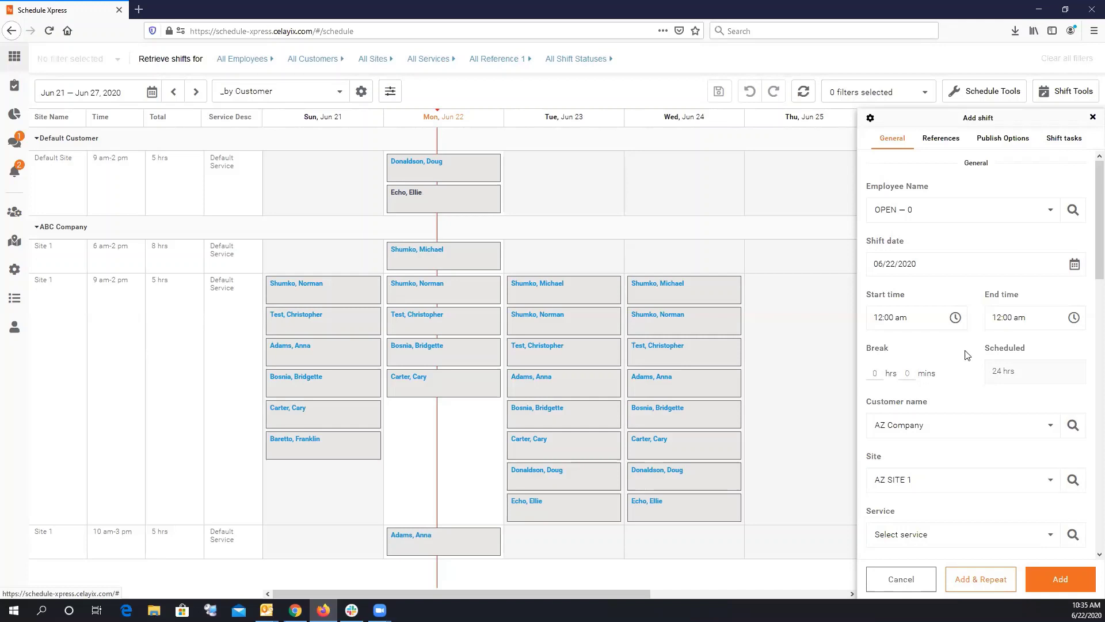
Create and assign the new service 'Service 1' to the shift.
{"action": "scroll", "coordinate": [947, 437], "scroll_direction": "down", "scroll_amount": 2}
{"action": "left_click", "coordinate": [927, 422]}
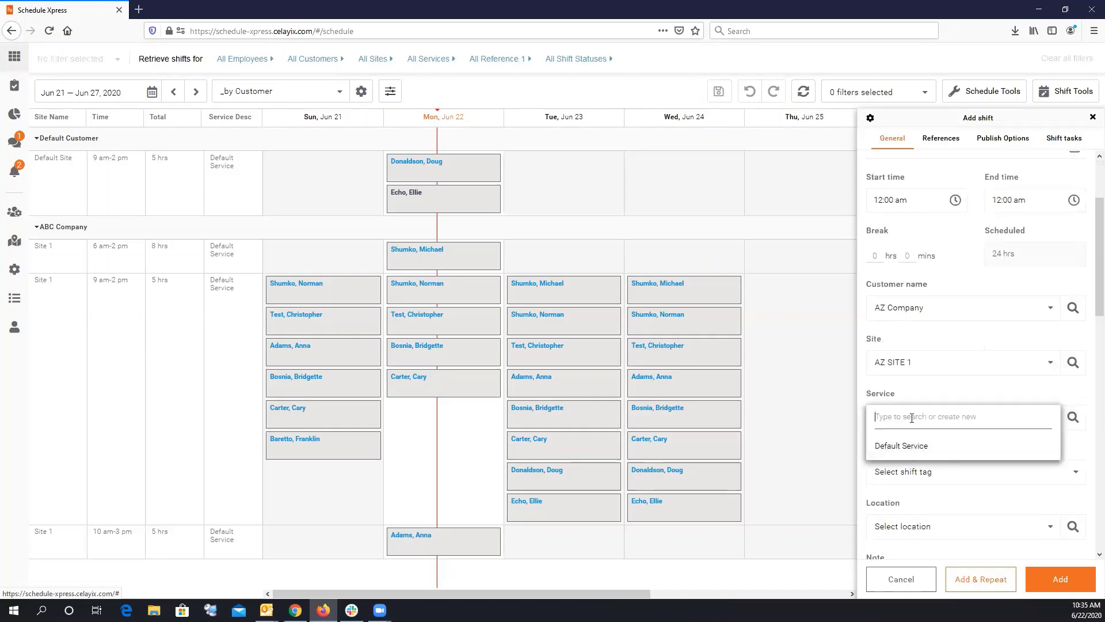
{"action": "type", "text": "Service"}
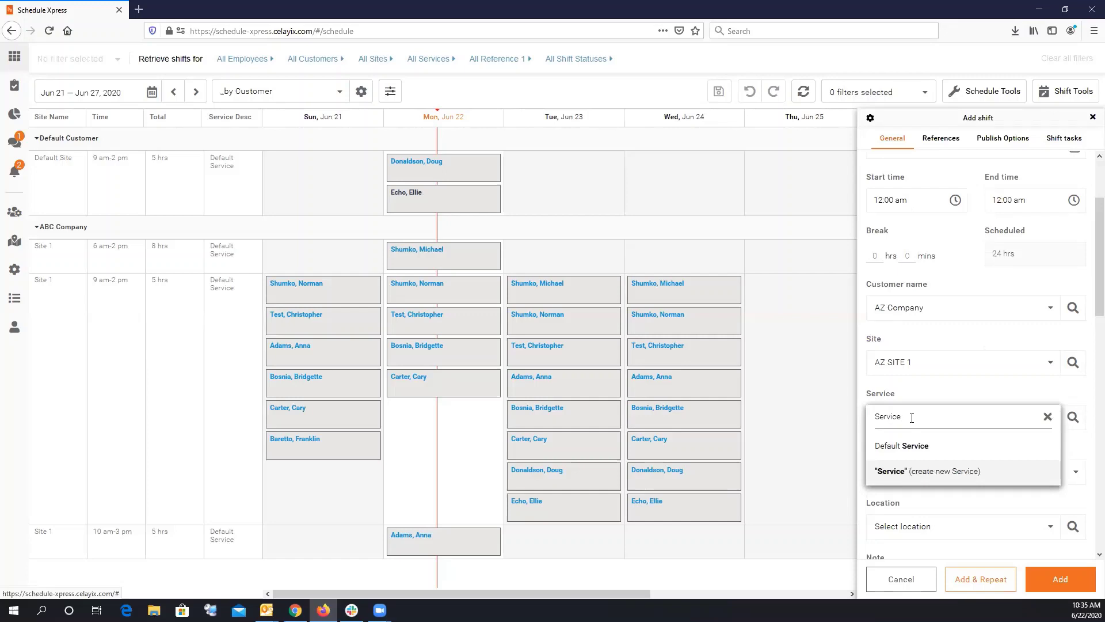
{"action": "type", "text": " 1"}
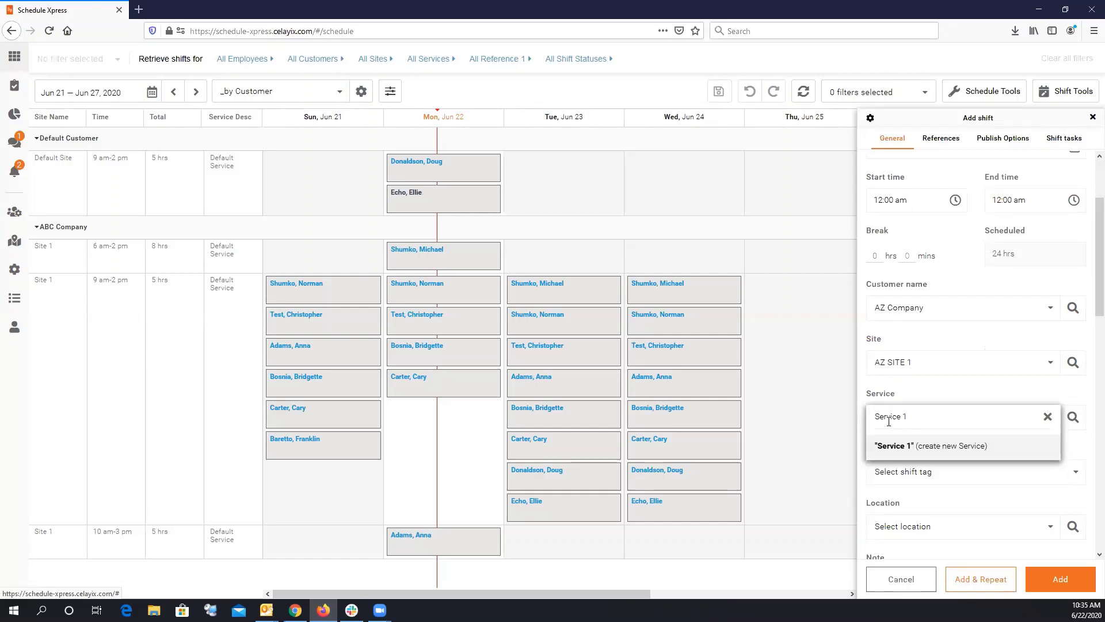
{"action": "key", "text": "Return"}
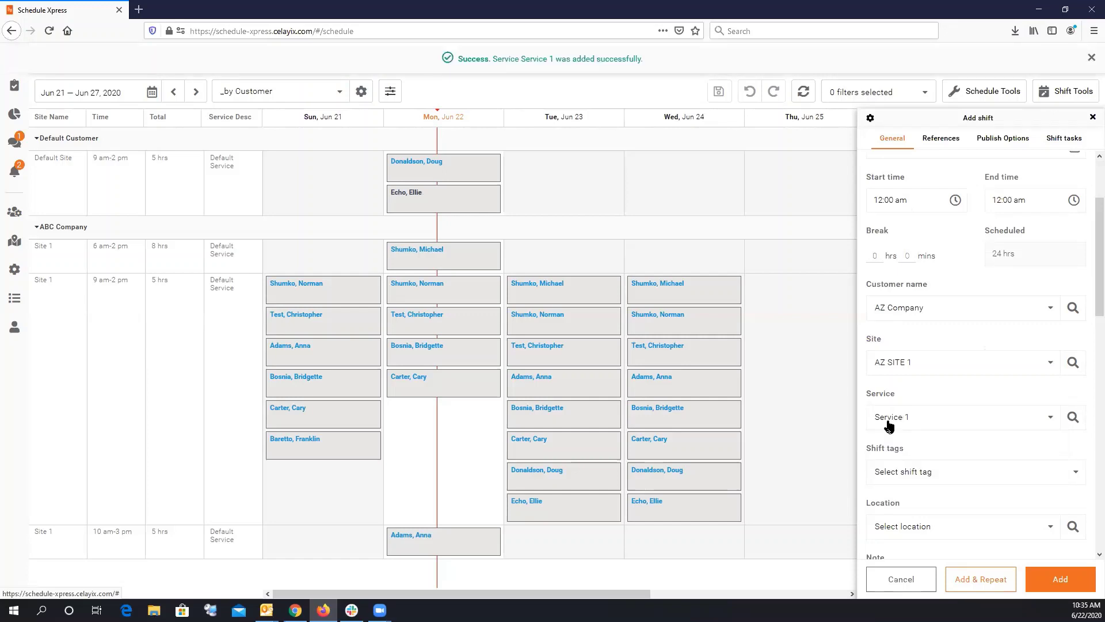
{"action": "left_click", "coordinate": [1091, 58]}
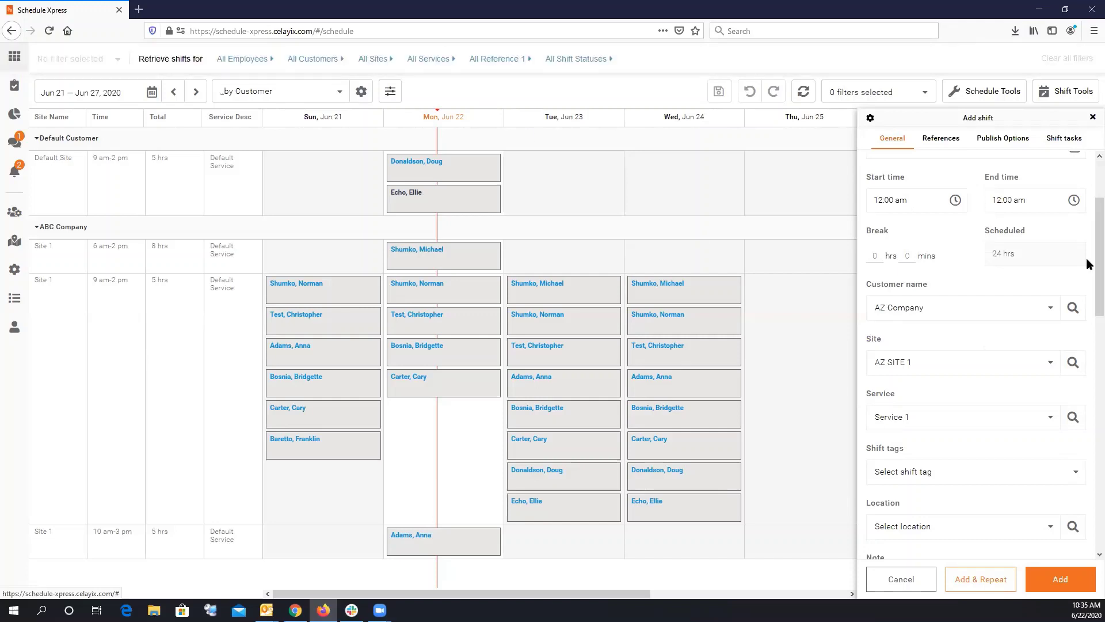
{"action": "left_click_drag", "start_coordinate": [1088, 260], "coordinate": [996, 183]}
{"action": "left_click_drag", "start_coordinate": [1096, 229], "coordinate": [1077, 172]}
{"action": "left_click", "coordinate": [929, 216]}
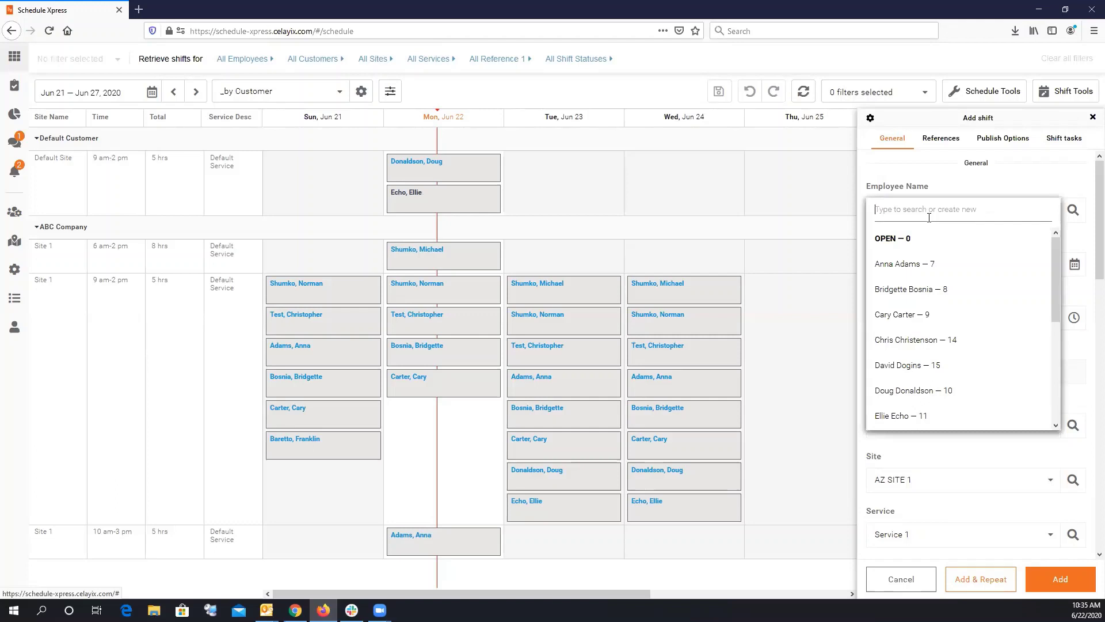
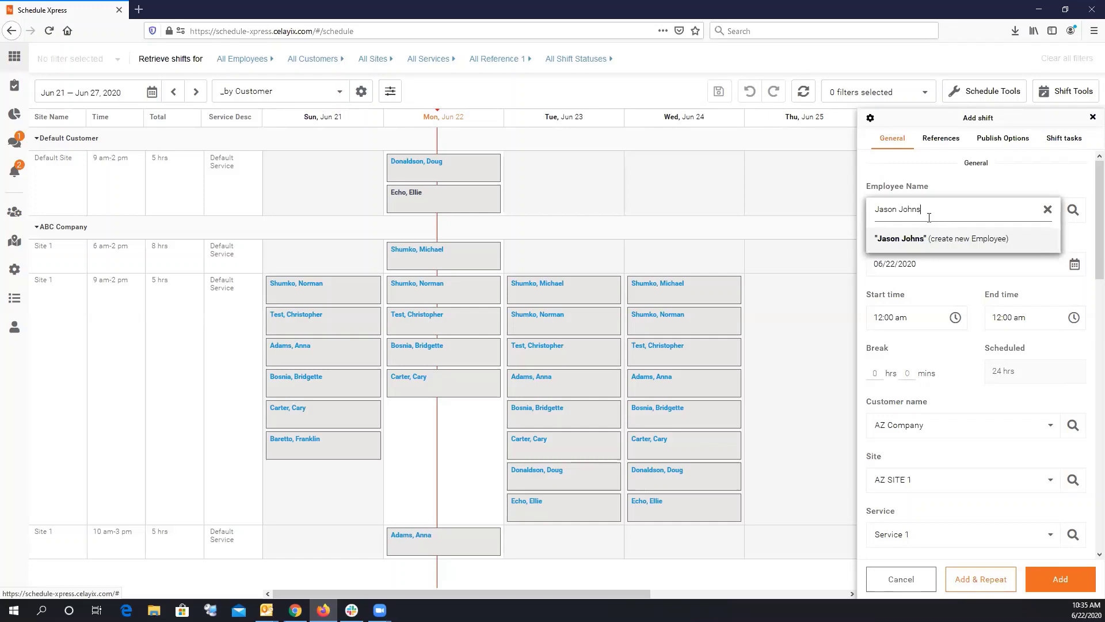
Create the new employee by name and add their 24-hour Jun 22 AZ SITE 1 shift.
{"action": "left_click", "coordinate": [961, 243]}
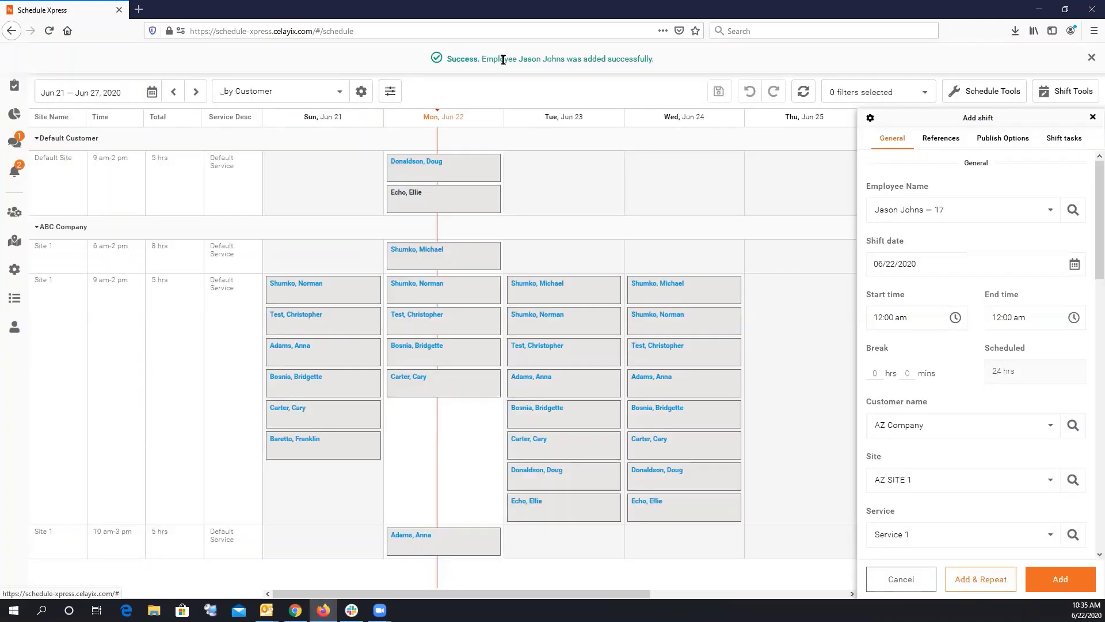
{"action": "left_click", "coordinate": [1090, 57]}
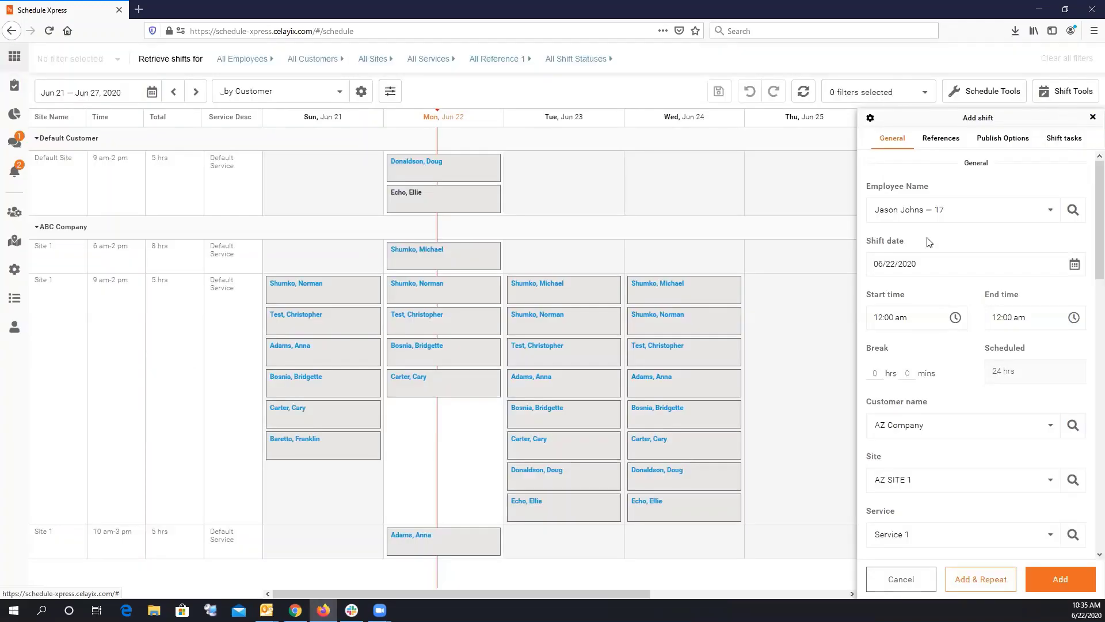
{"action": "scroll", "coordinate": [1091, 225], "scroll_direction": "down", "scroll_amount": 1}
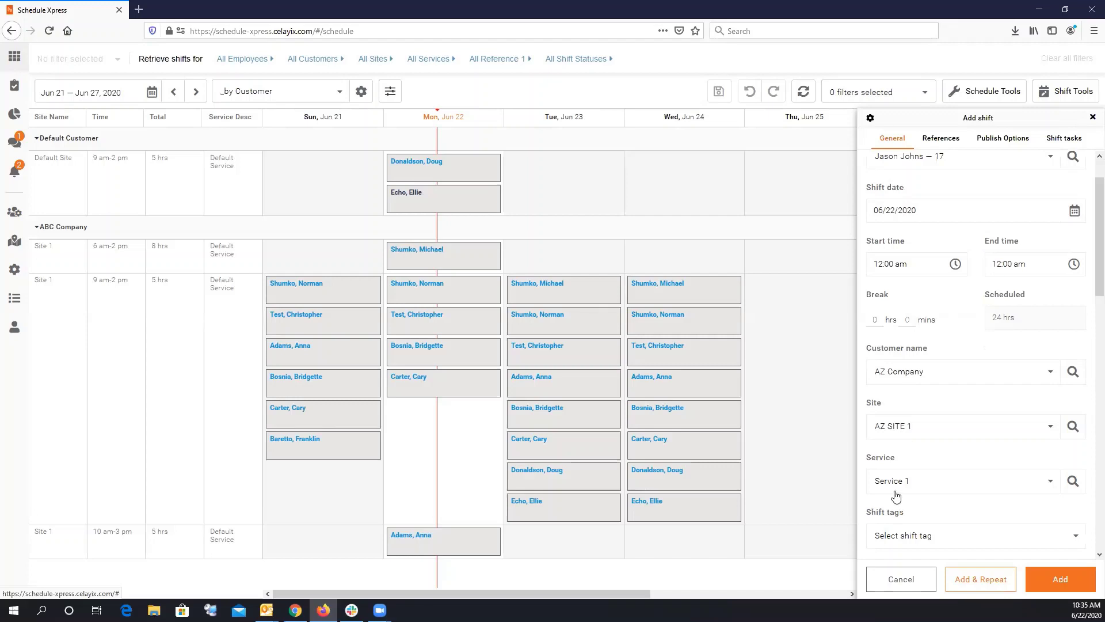
{"action": "left_click", "coordinate": [1063, 579]}
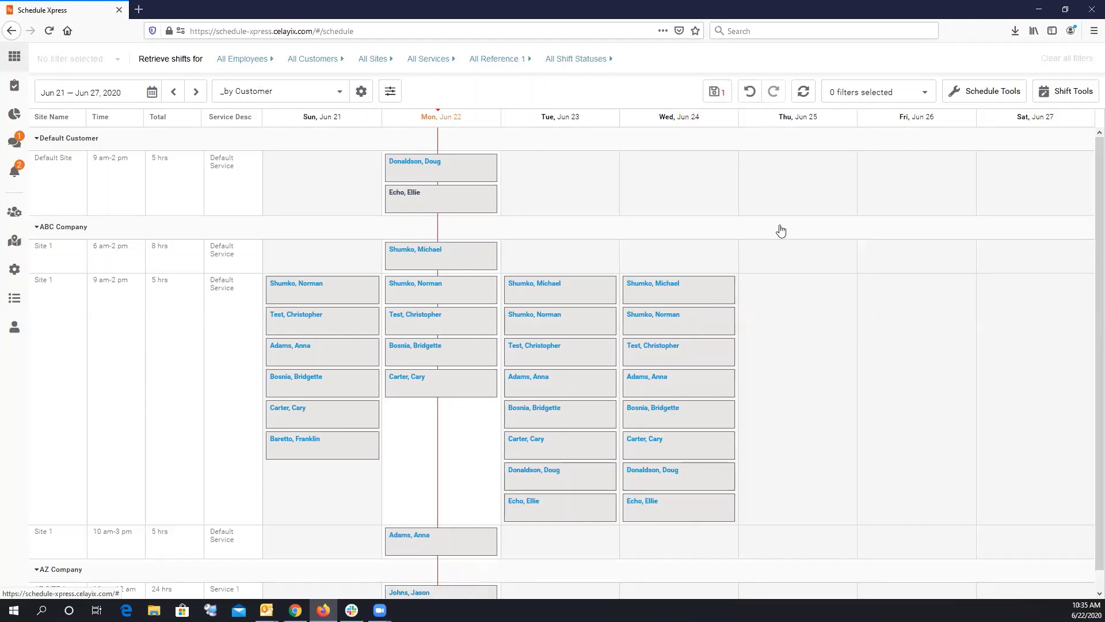
{"action": "scroll", "coordinate": [777, 228], "scroll_direction": "down", "scroll_amount": 1}
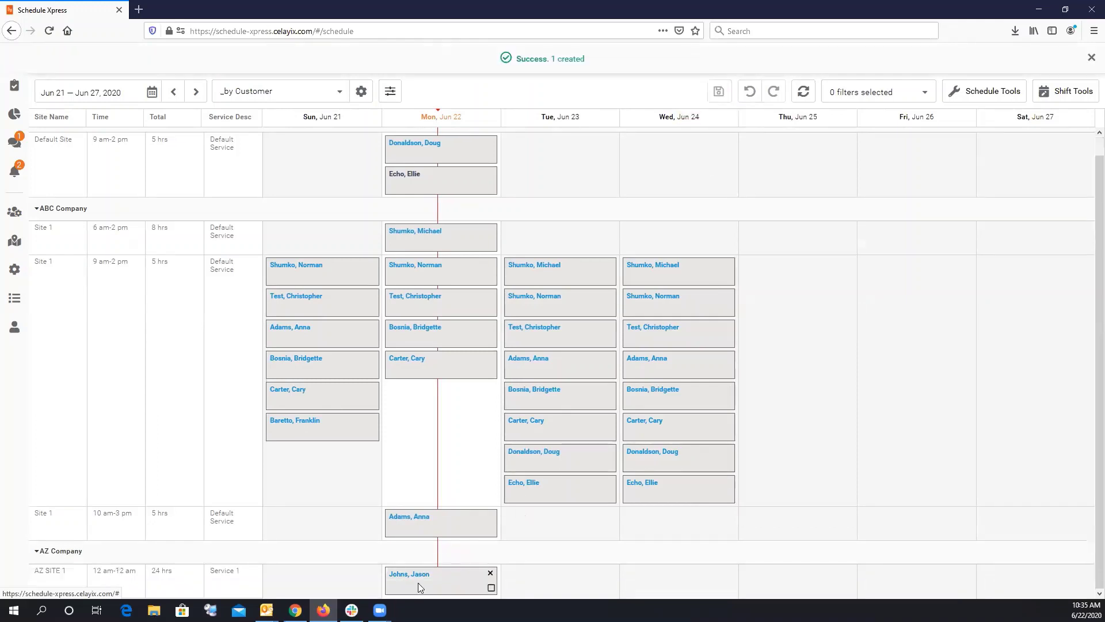
Confirm the new employee appears in the Employee Management list, then go to Manage sites.
{"action": "left_click", "coordinate": [1090, 58]}
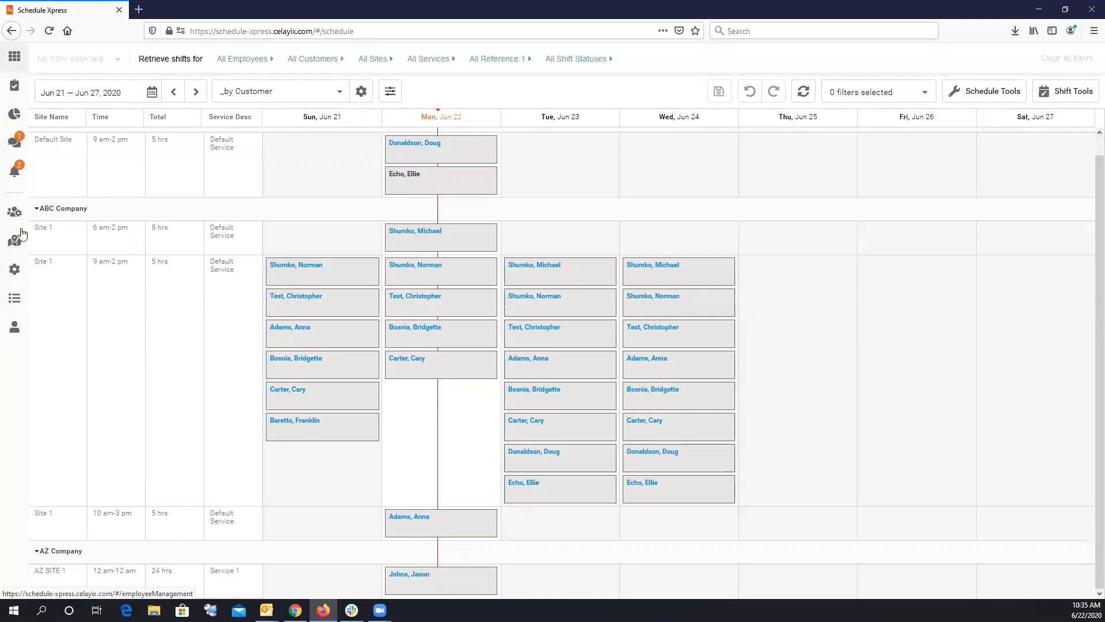
{"action": "left_click", "coordinate": [14, 212]}
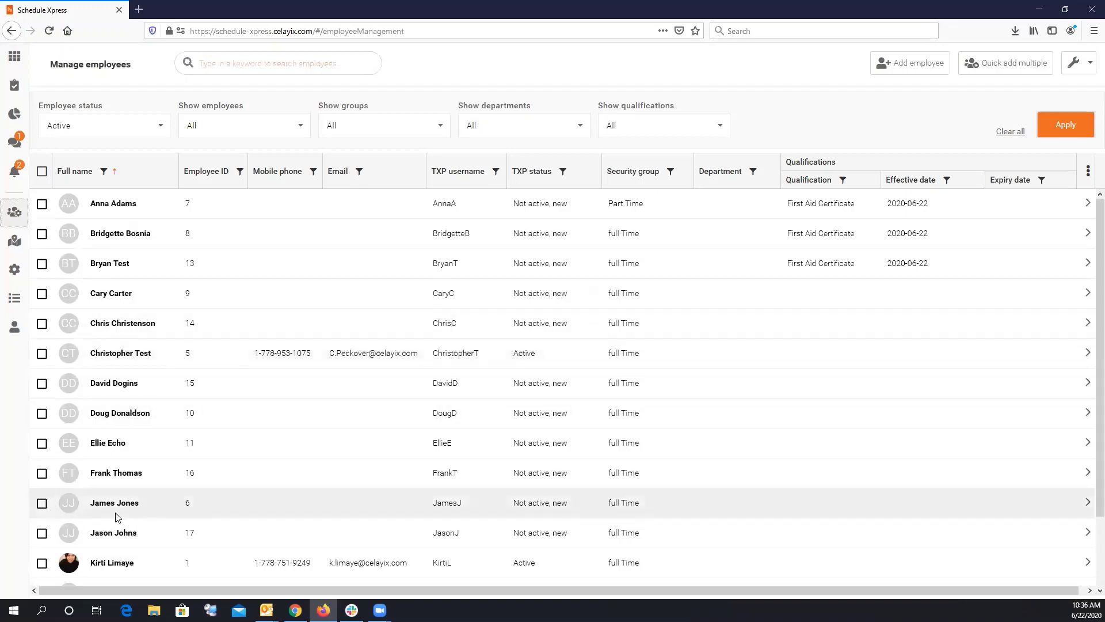
{"action": "left_click", "coordinate": [41, 534]}
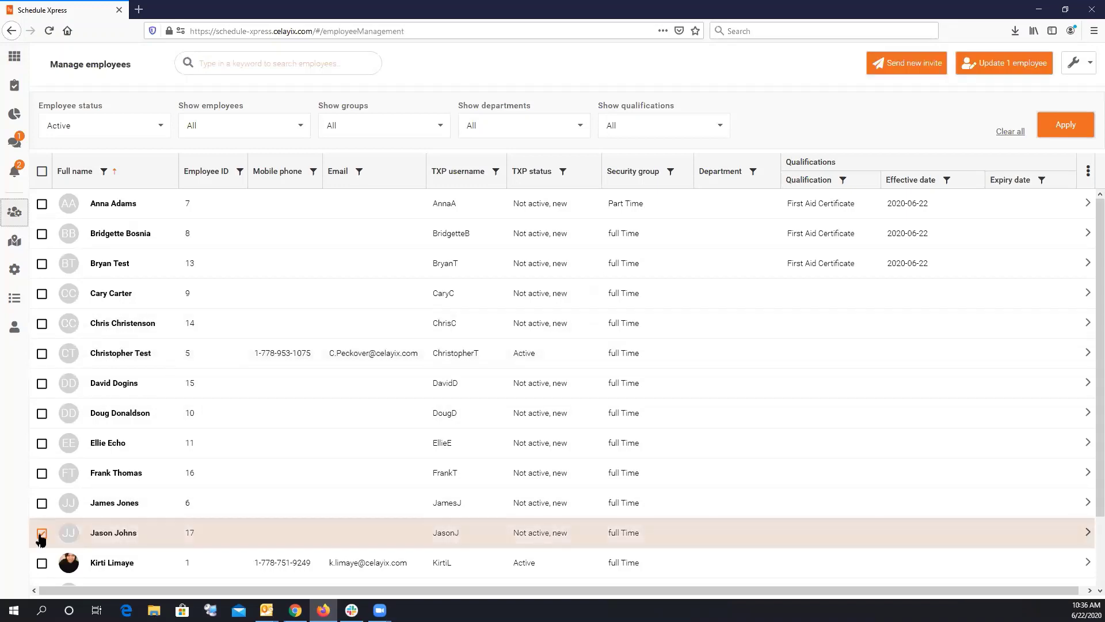
{"action": "left_click", "coordinate": [41, 535]}
{"action": "left_click", "coordinate": [15, 245]}
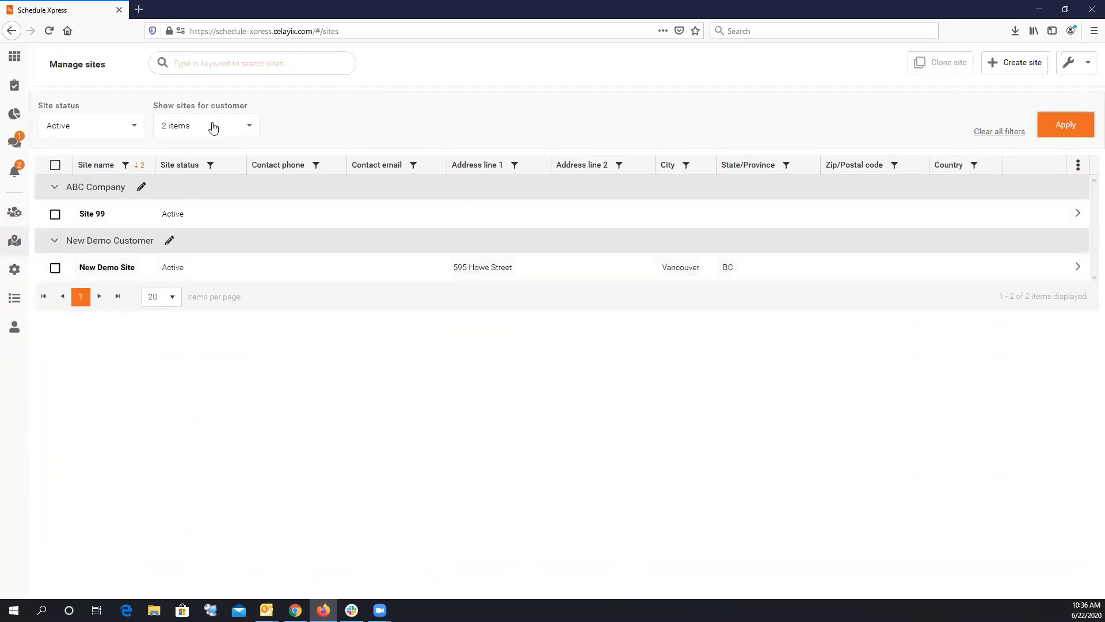
Show sites for all customers by clearing ABC Company and New Demo Customer from the filter.
{"action": "left_click", "coordinate": [212, 126]}
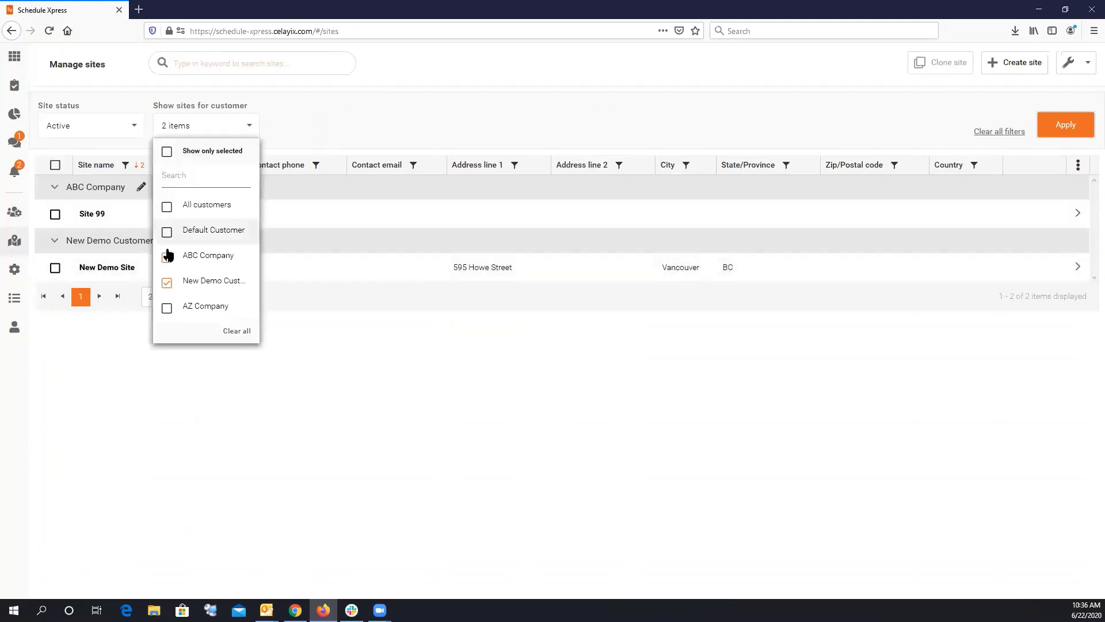
{"action": "left_click", "coordinate": [166, 257]}
{"action": "left_click", "coordinate": [166, 283]}
{"action": "left_click", "coordinate": [1066, 125]}
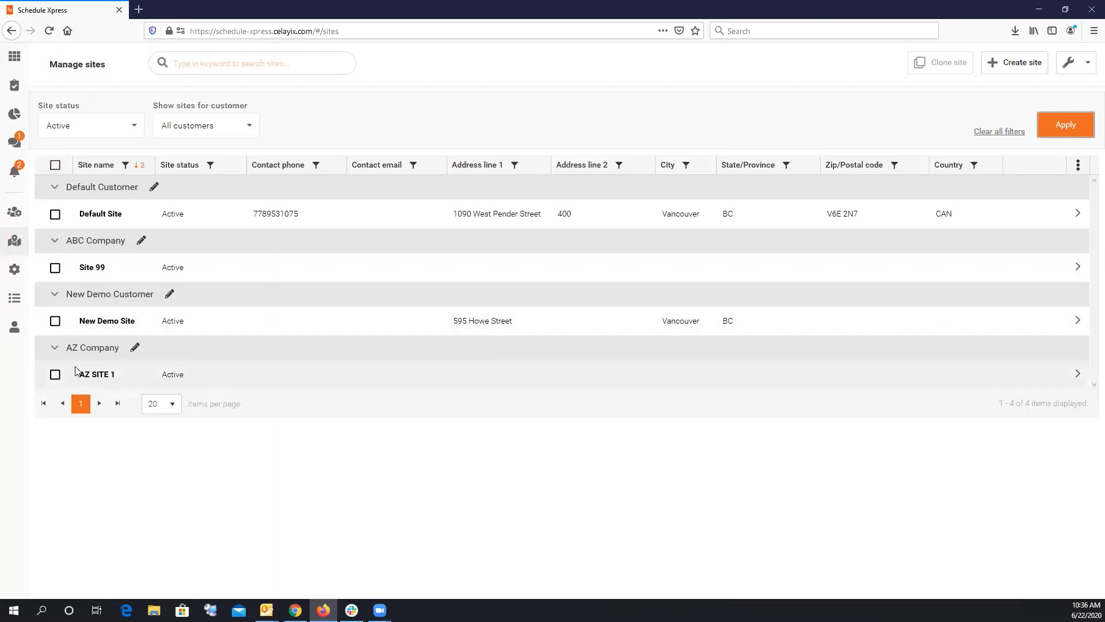
Open AZ SITE 1's details and return to the site list without changes.
{"action": "left_click", "coordinate": [66, 374]}
{"action": "left_click", "coordinate": [991, 71]}
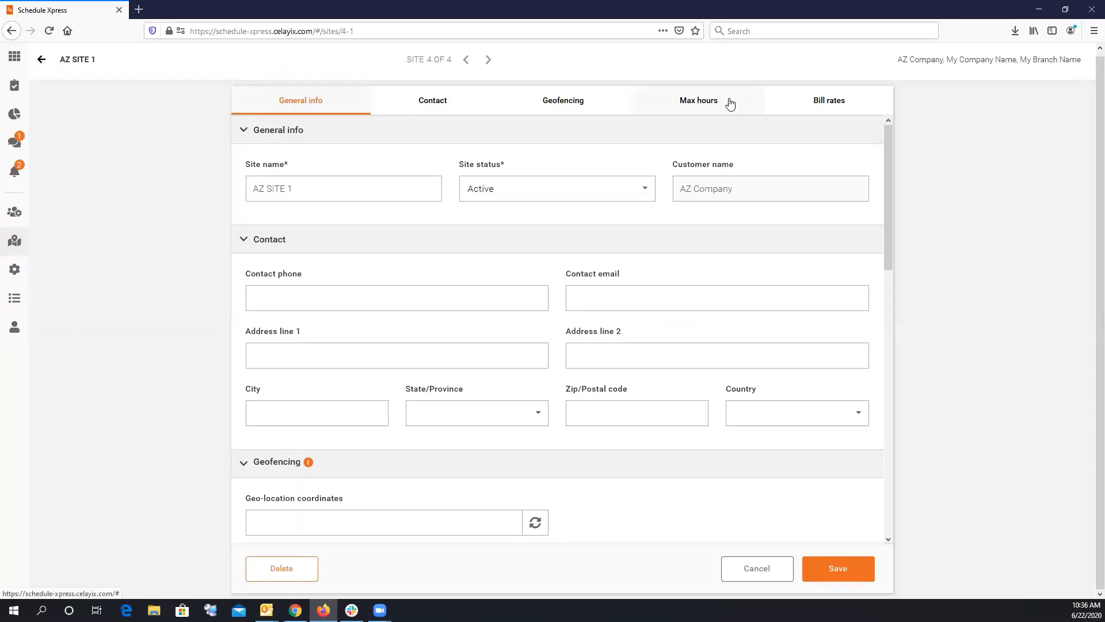
{"action": "left_click", "coordinate": [42, 59]}
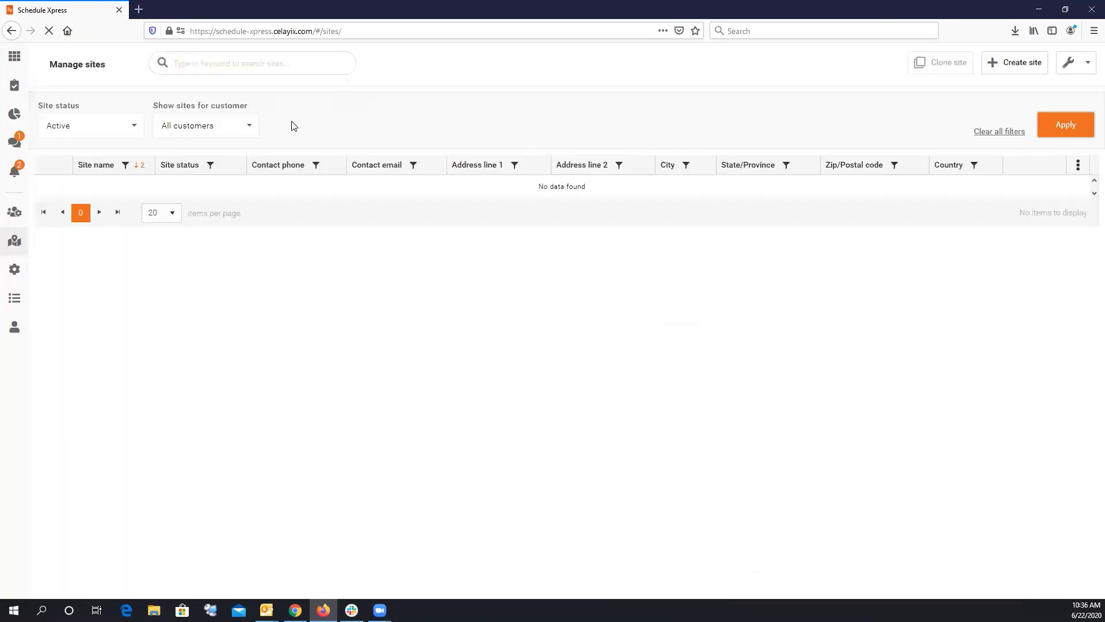